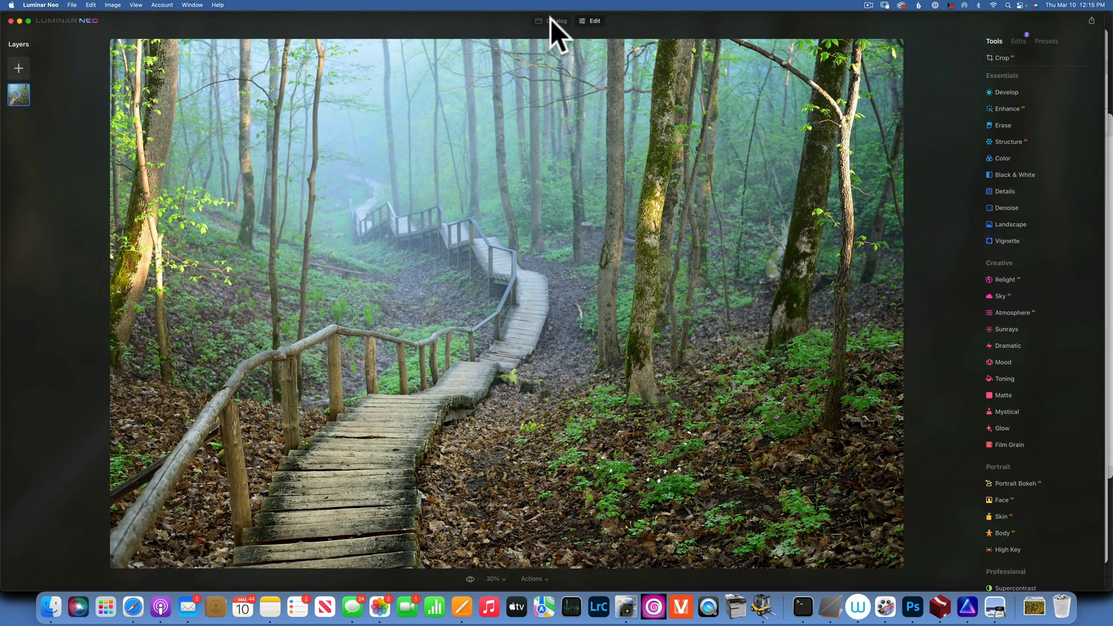
Step: Open the overexposed villa street photo from the catalog for editing
left_click(552, 21)
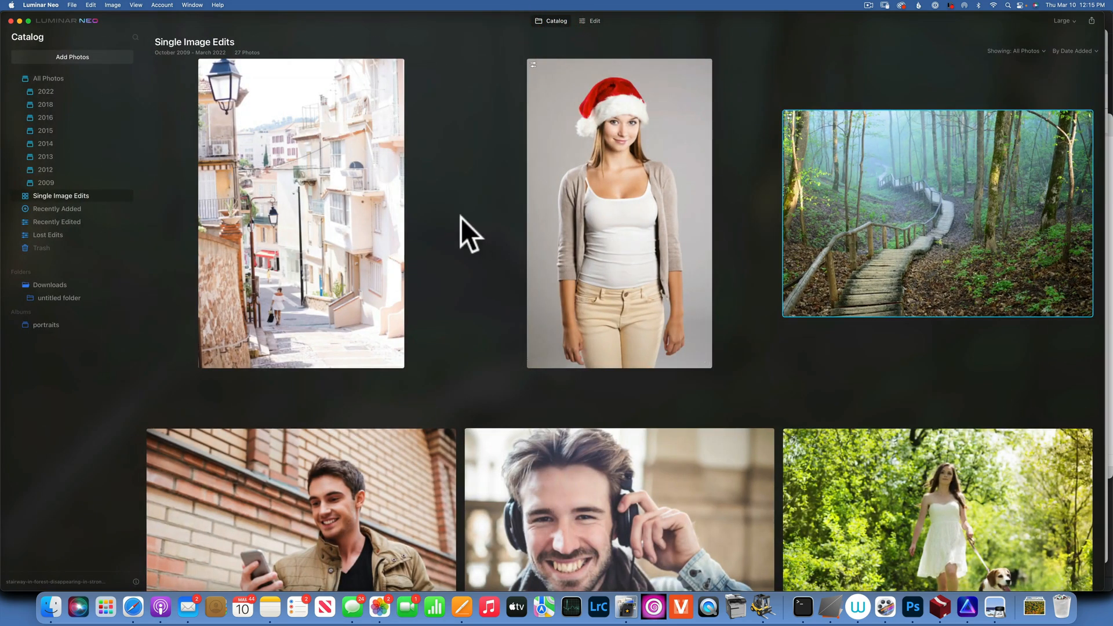
double_click(326, 210)
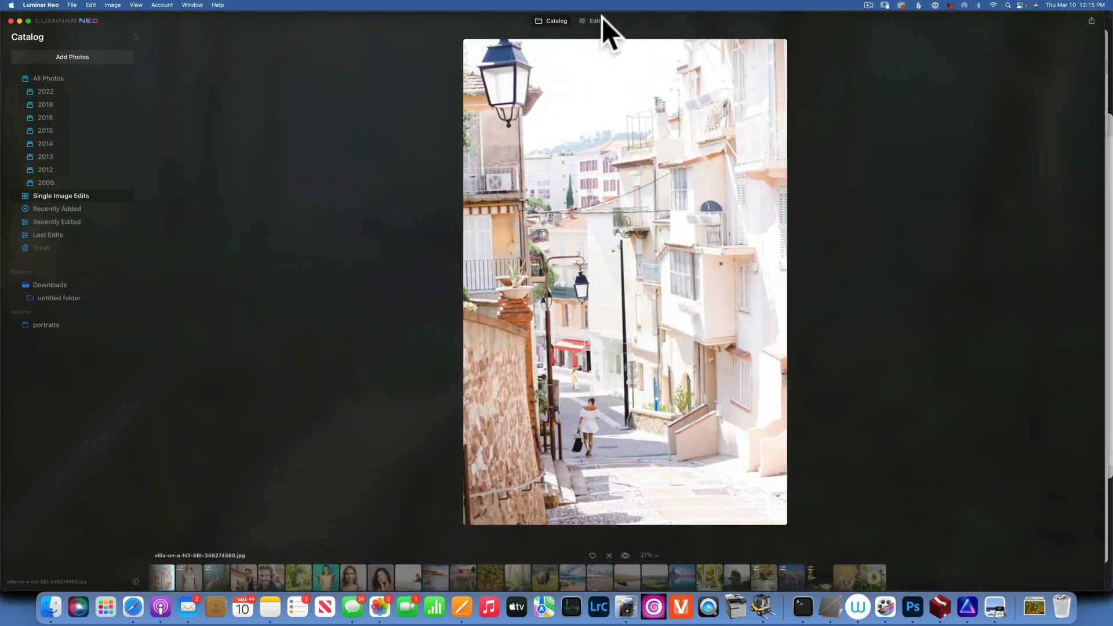
left_click(596, 21)
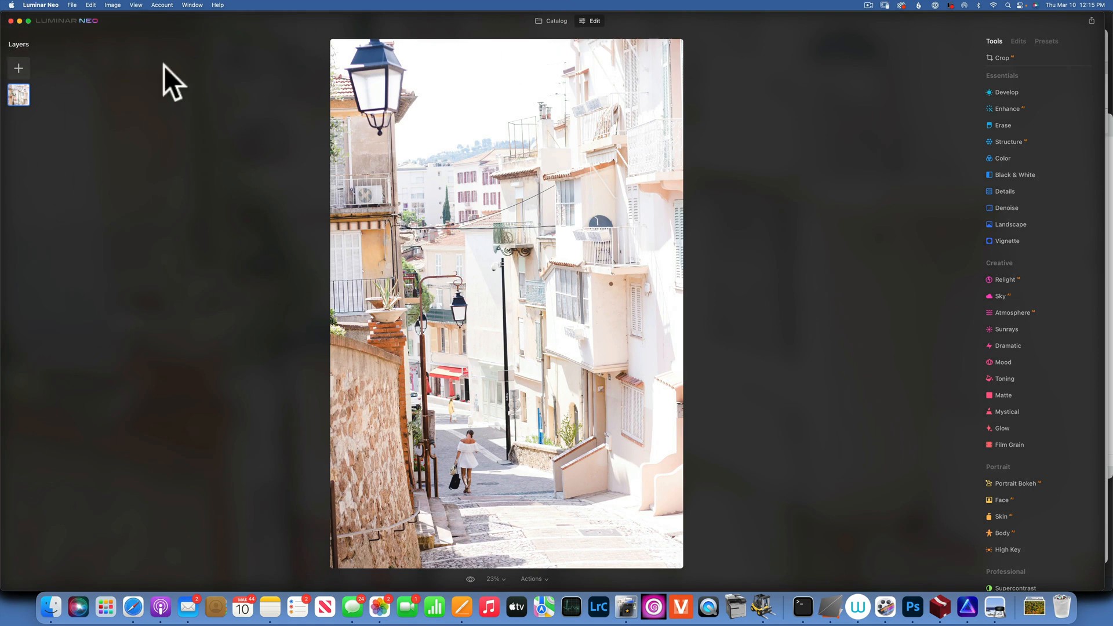
Step: Look over the photo's applied edits and the available presets, and return to the editing tools
left_click(1014, 41)
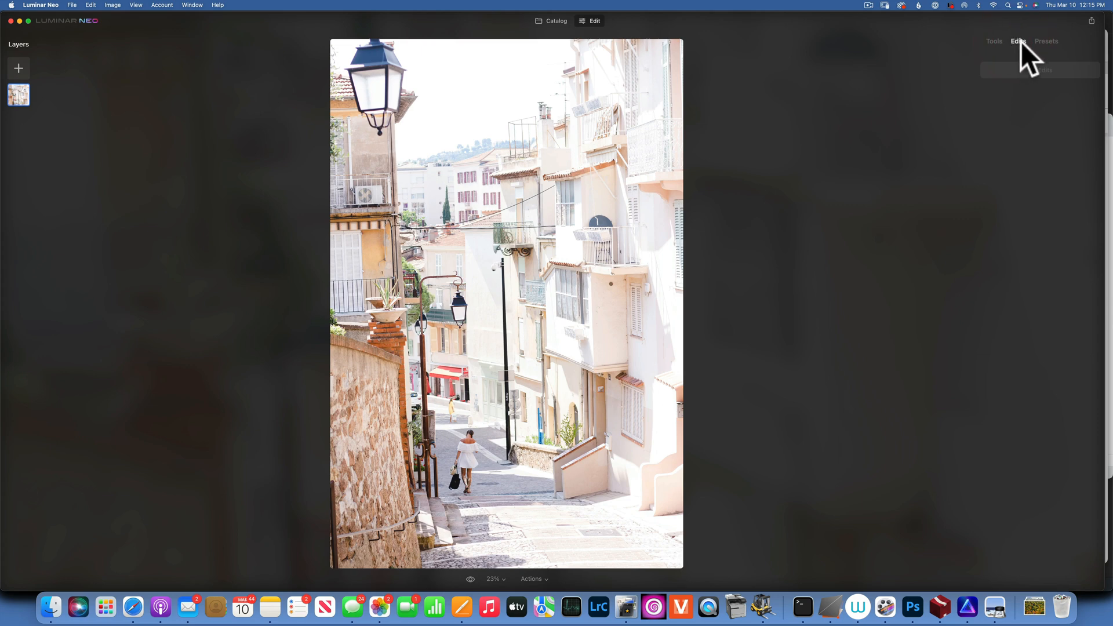
left_click(1051, 41)
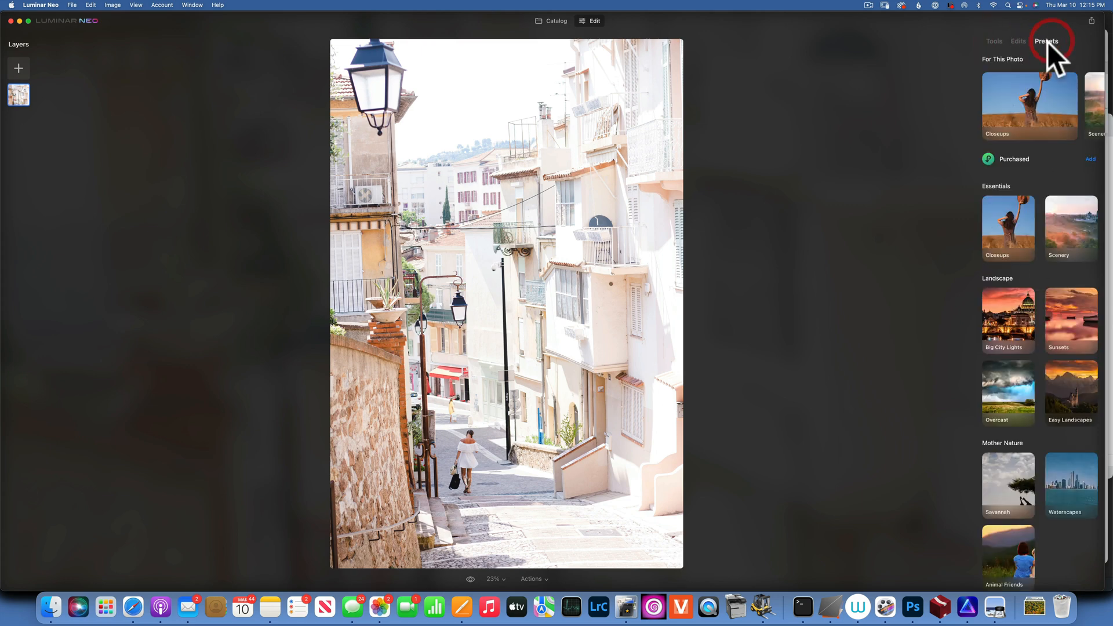
left_click(994, 40)
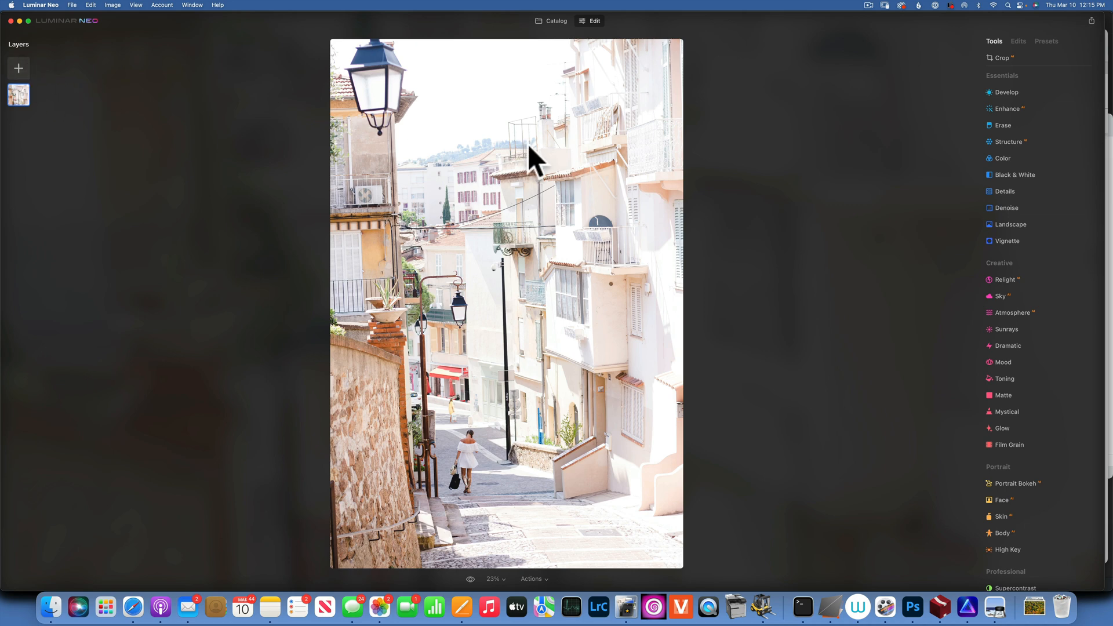
Step: Try darkening the street photo in Develop with Exposure -1.46, Highlights -100 and Shadows -63, resetting each adjustment
left_click(1014, 92)
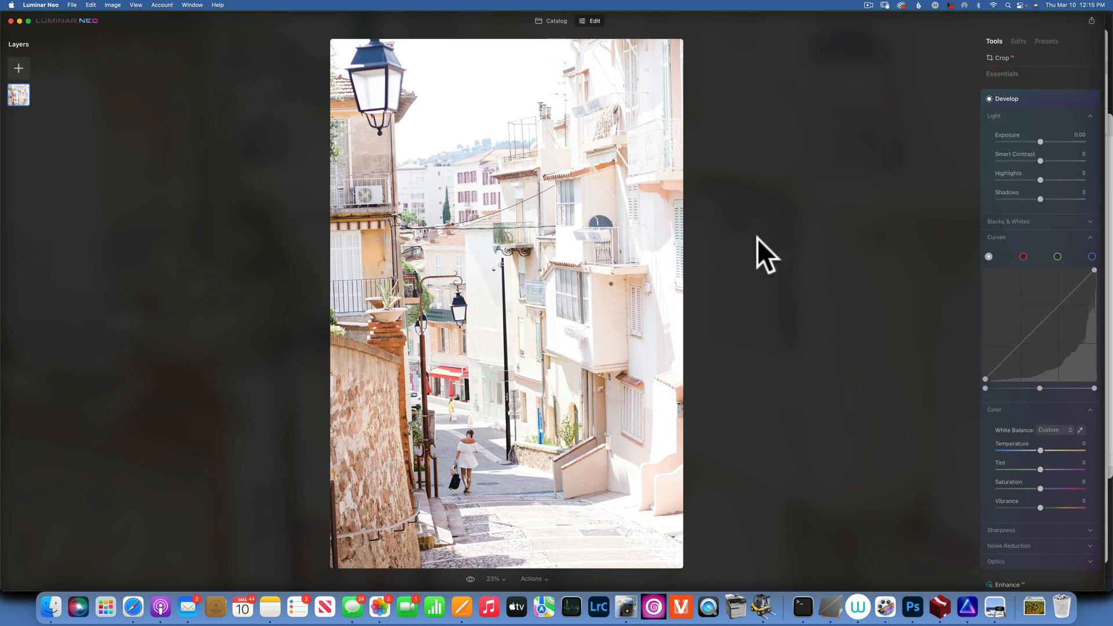
left_click_drag(1042, 141, 1028, 141)
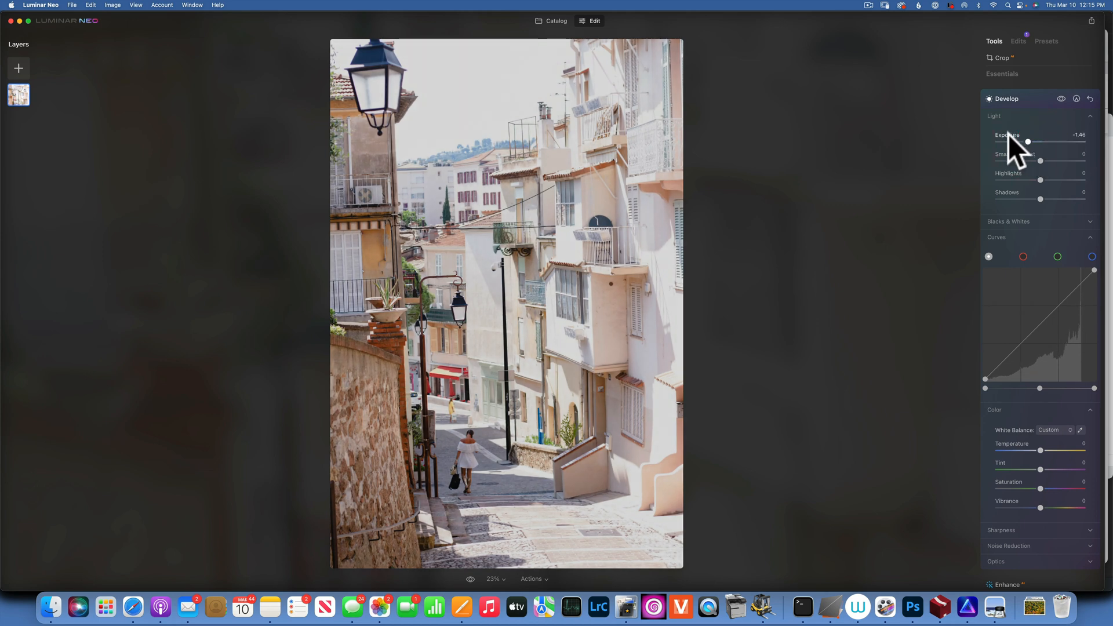
double_click(1008, 134)
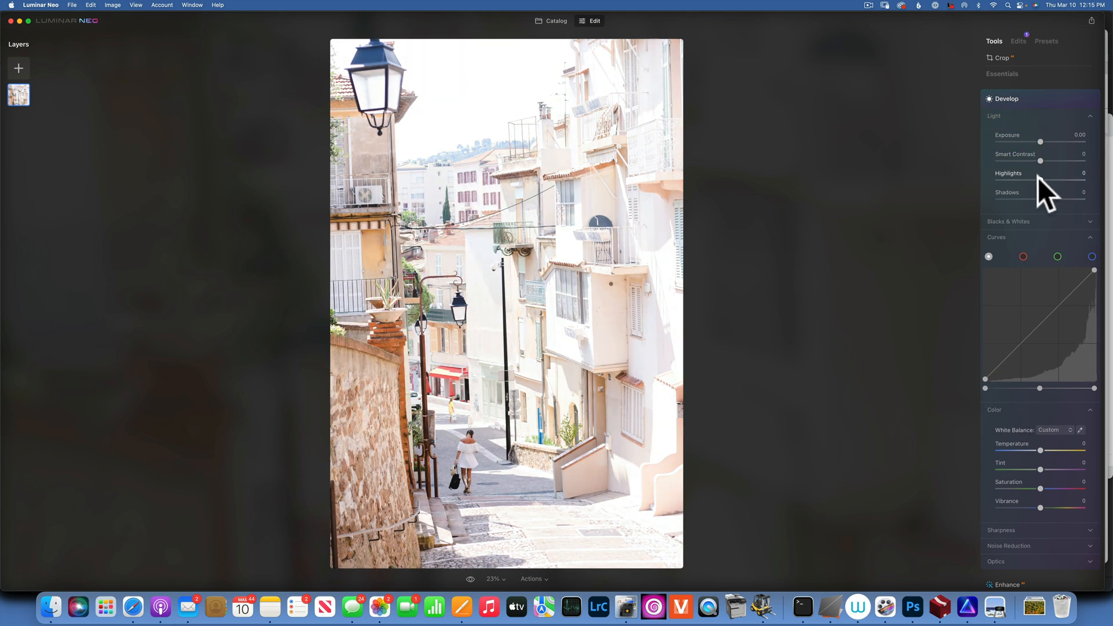
left_click_drag(1038, 176, 954, 169)
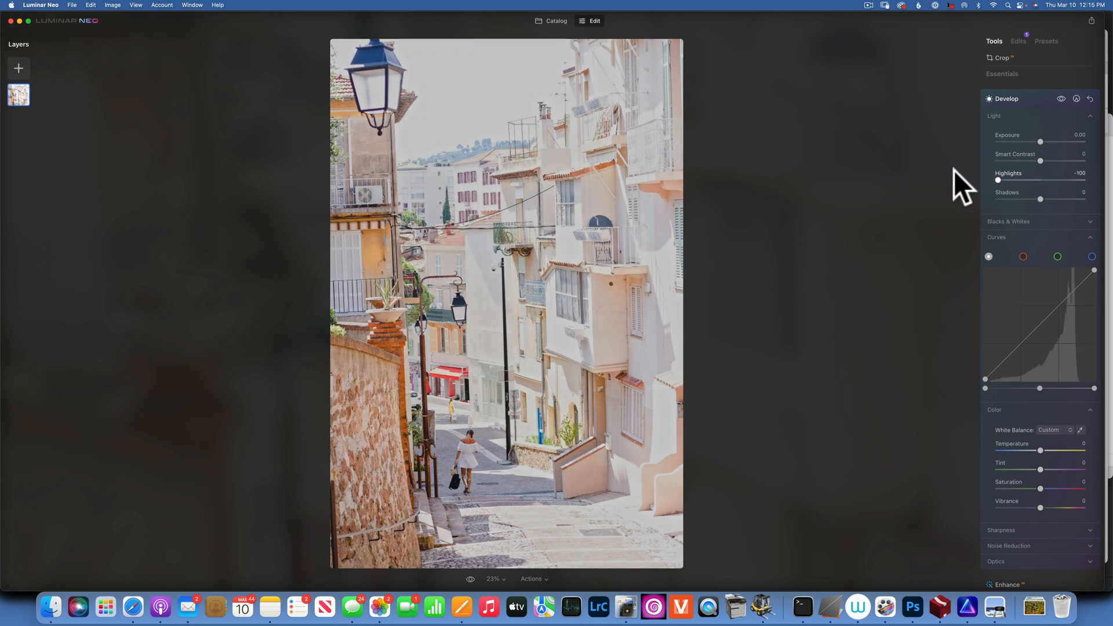
double_click(1012, 172)
left_click_drag(1039, 198, 1010, 195)
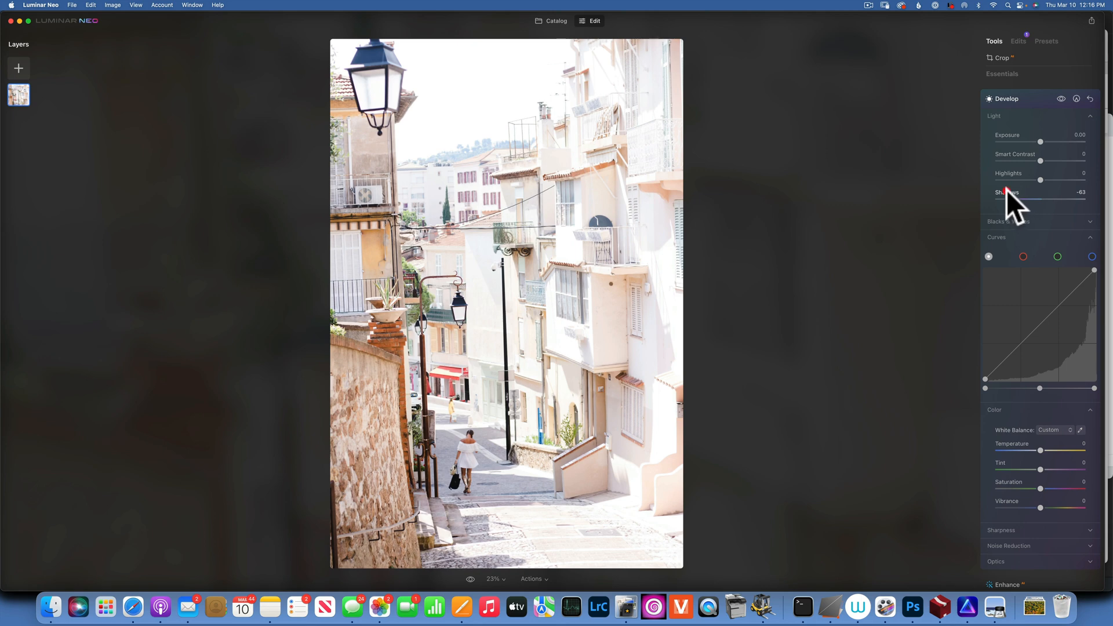
double_click(1007, 191)
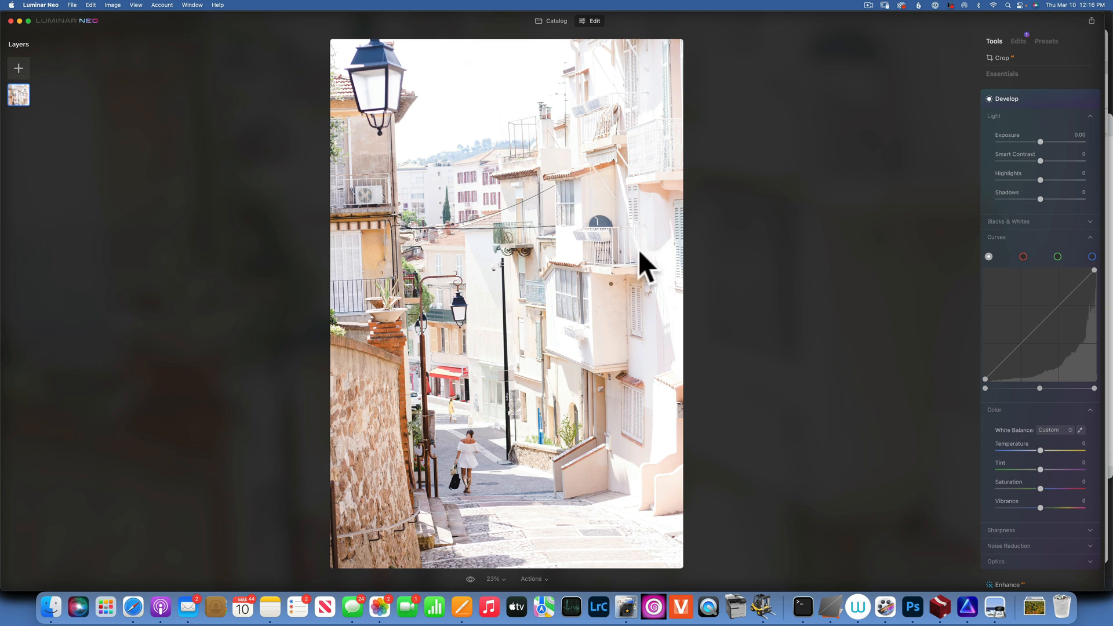
Step: Add the same street photo as a new layer above the original and select that upper layer
left_click(16, 66)
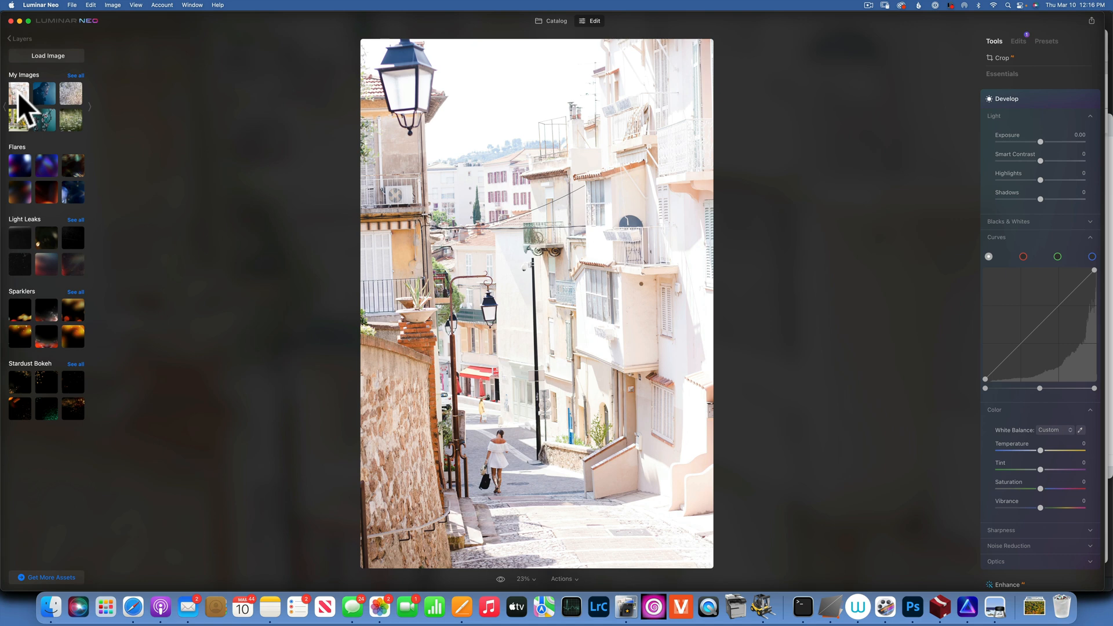
left_click(18, 93)
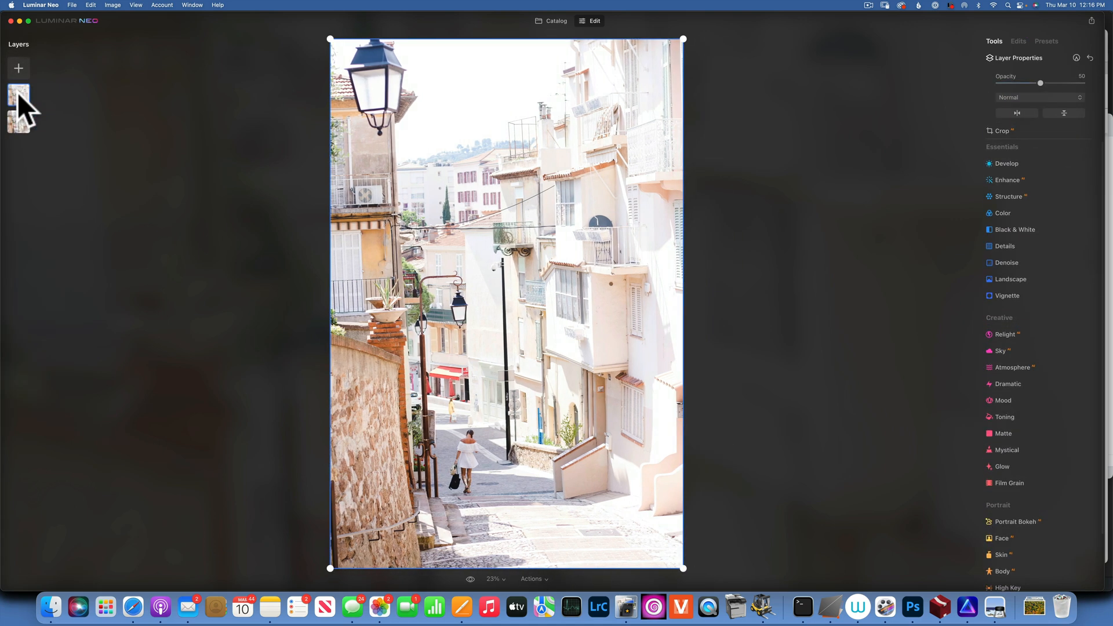
left_click(20, 122)
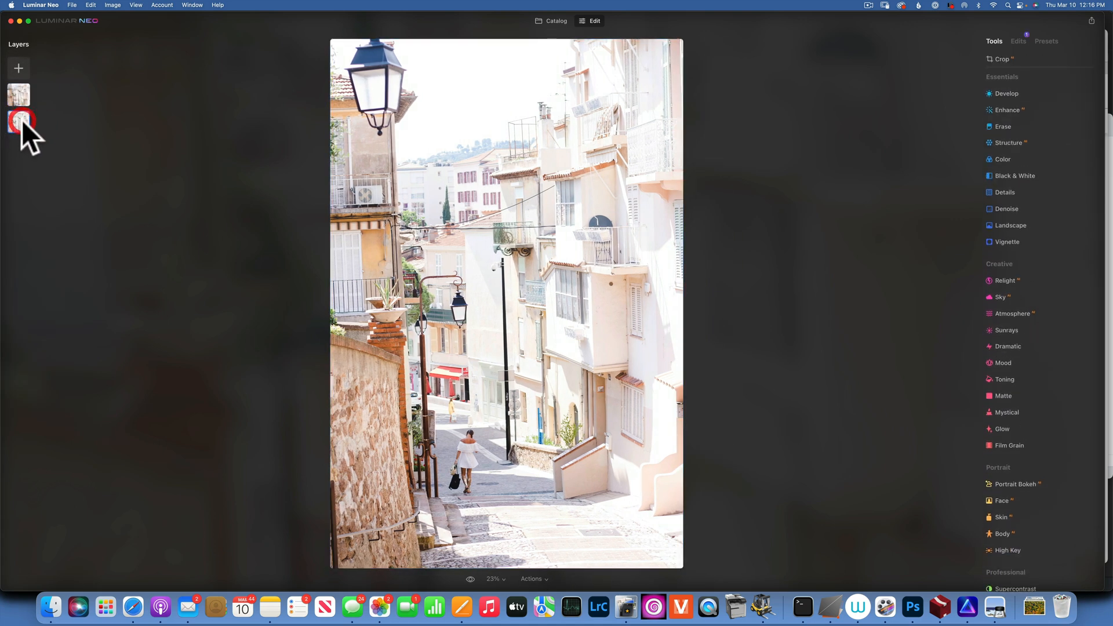
left_click(18, 93)
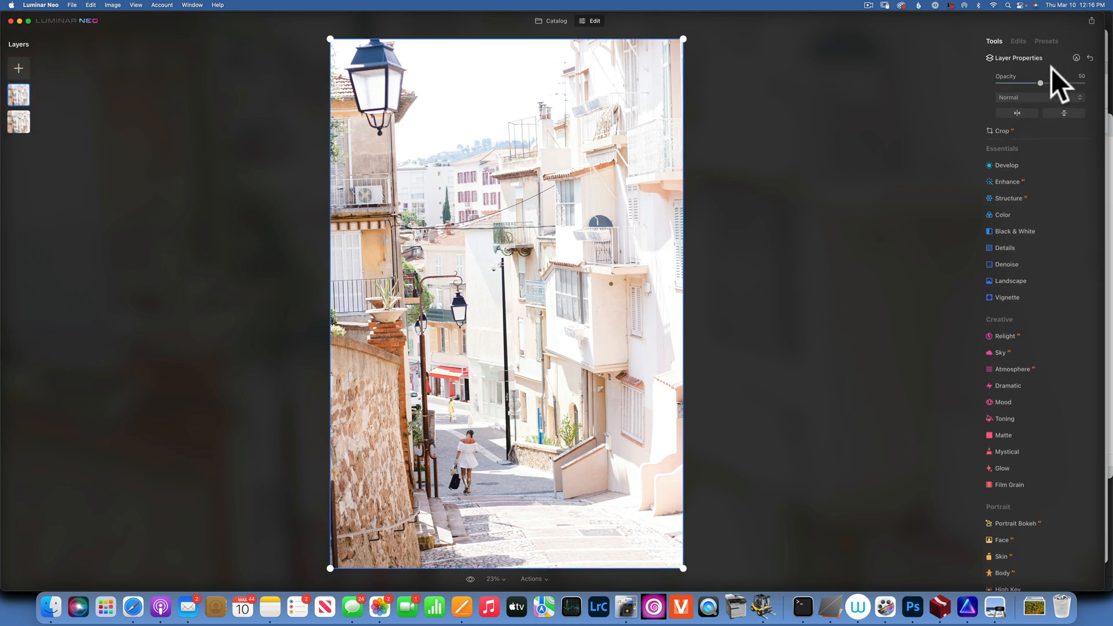
Step: Set the upper layer's opacity to 100 and its blend mode to Multiply
left_click_drag(1042, 83, 1112, 87)
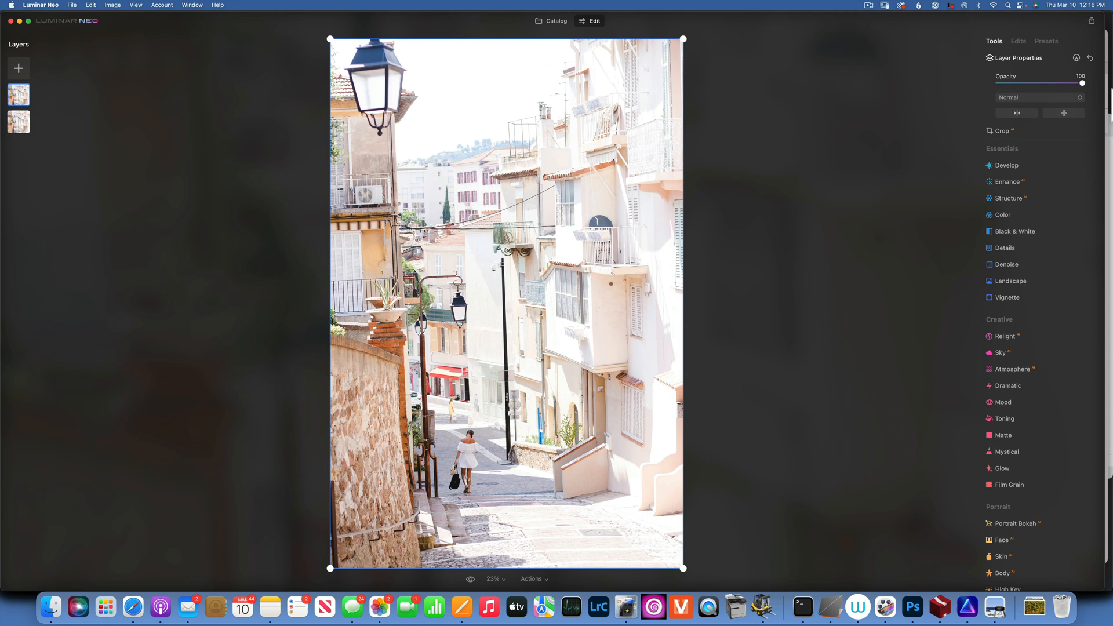
left_click(1035, 97)
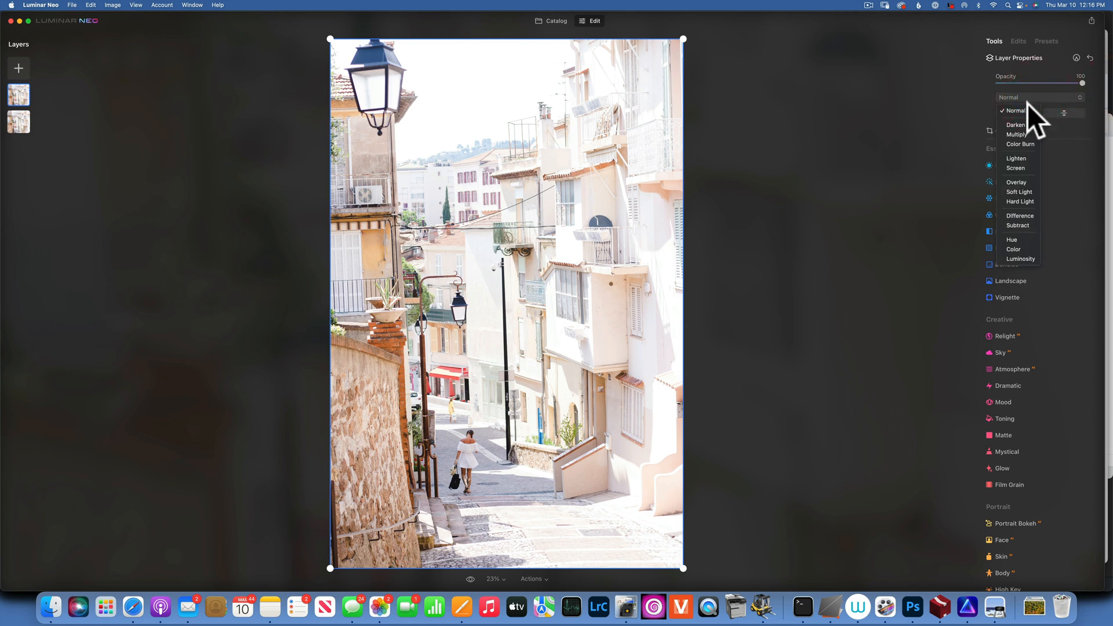
left_click(1024, 134)
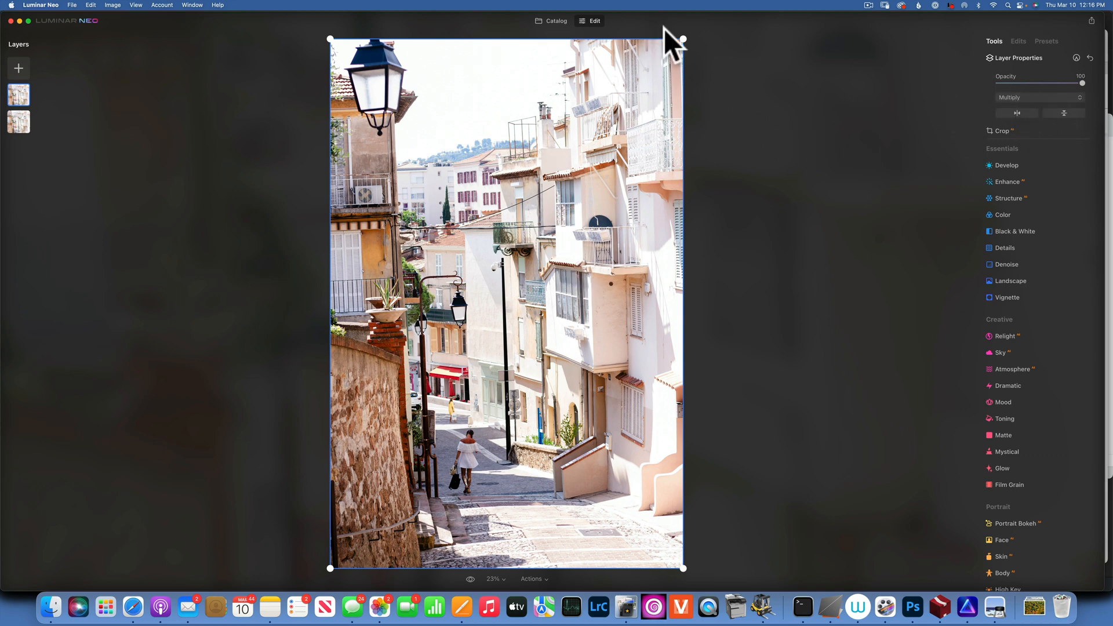
Step: Try enlarging the upper layer from its corner and flipping it horizontally and vertically
mouse_move(682, 39)
left_mouse_down()
mouse_move(754, 22)
mouse_move(664, 87)
mouse_move(768, 24)
mouse_move(716, 57)
left_mouse_up()
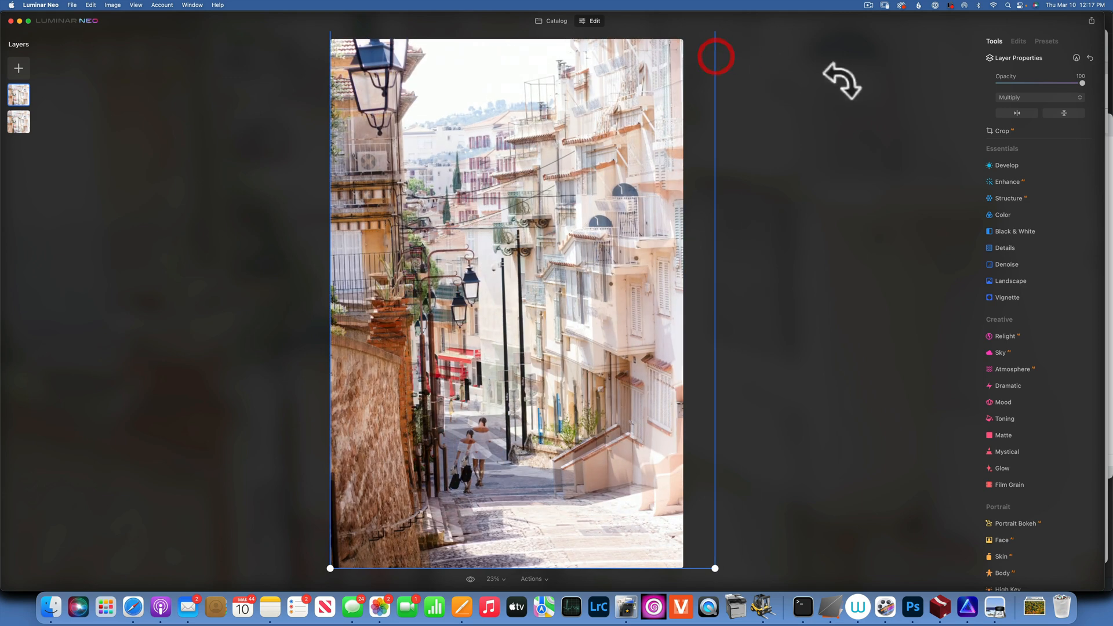
left_click(1017, 112)
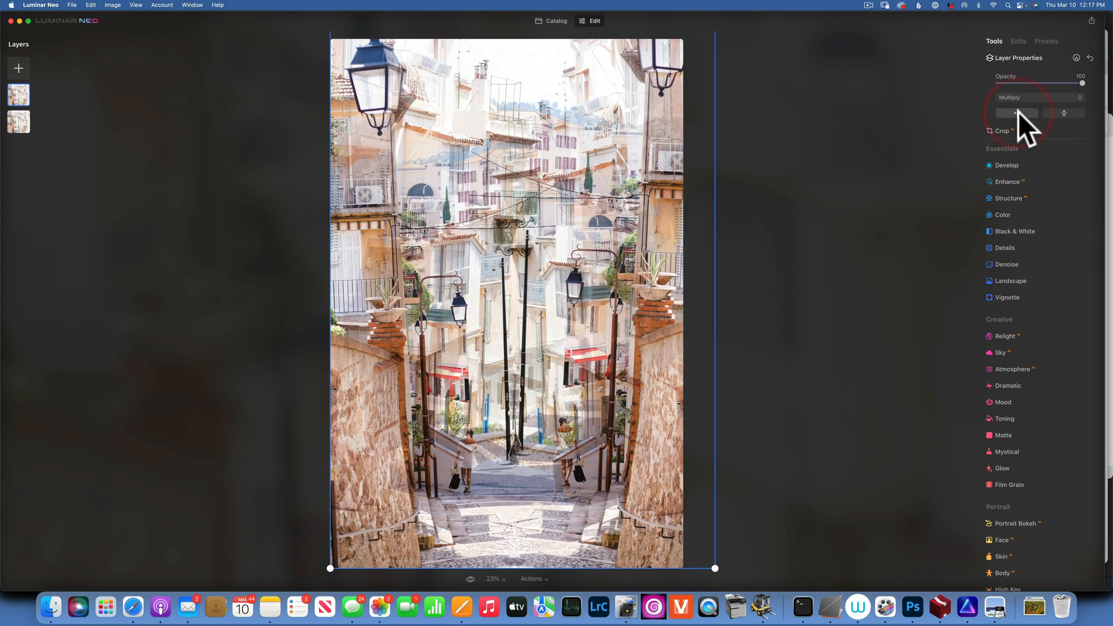
left_click(1066, 113)
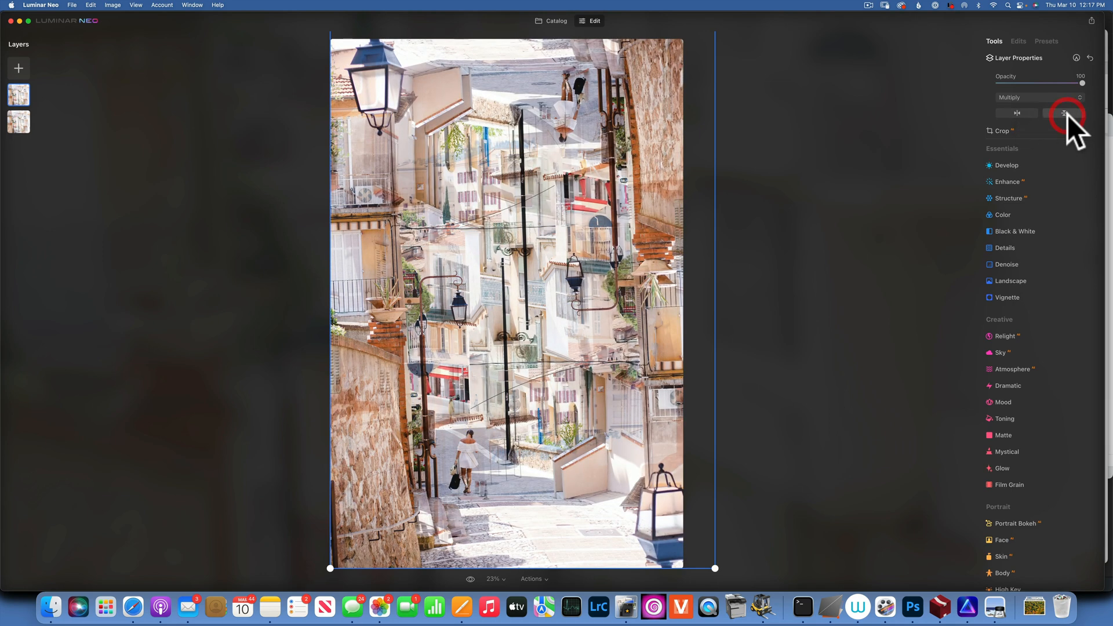
Step: Revert the street photo to its original version, discarding the added layer
left_click(537, 580)
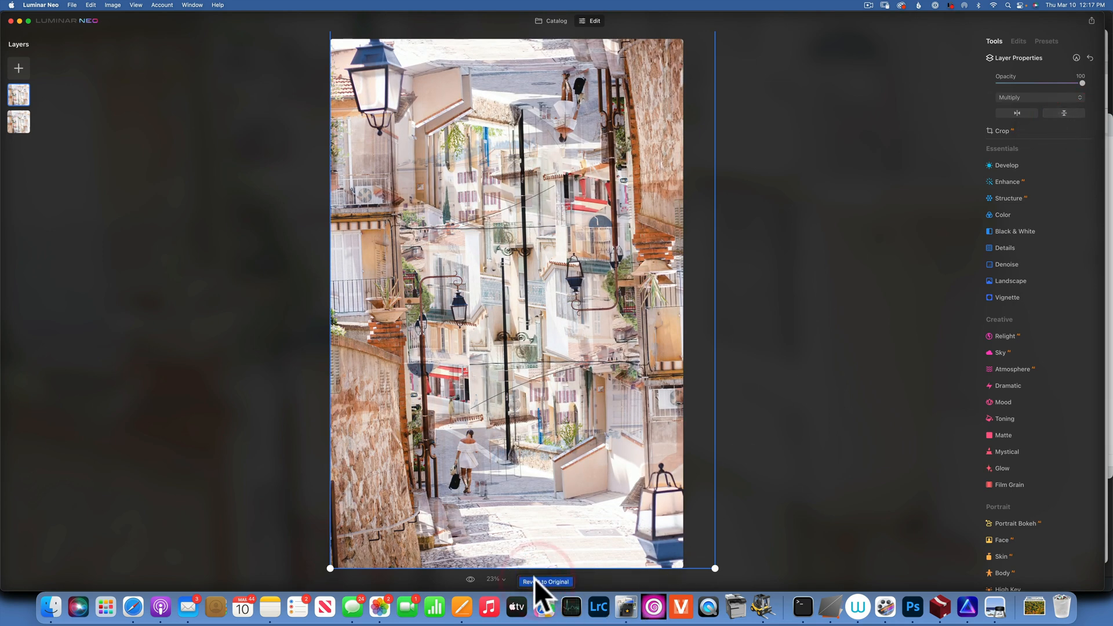
left_click(534, 579)
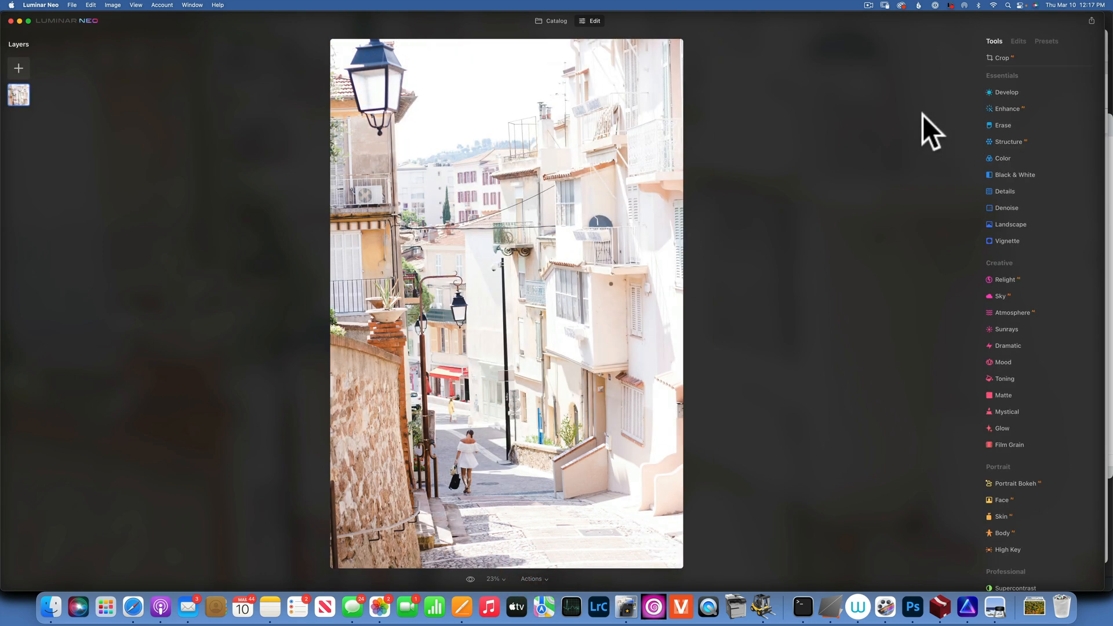
Step: Find the photo of the sunset over a grain field in the catalog and open it for editing
left_click(556, 20)
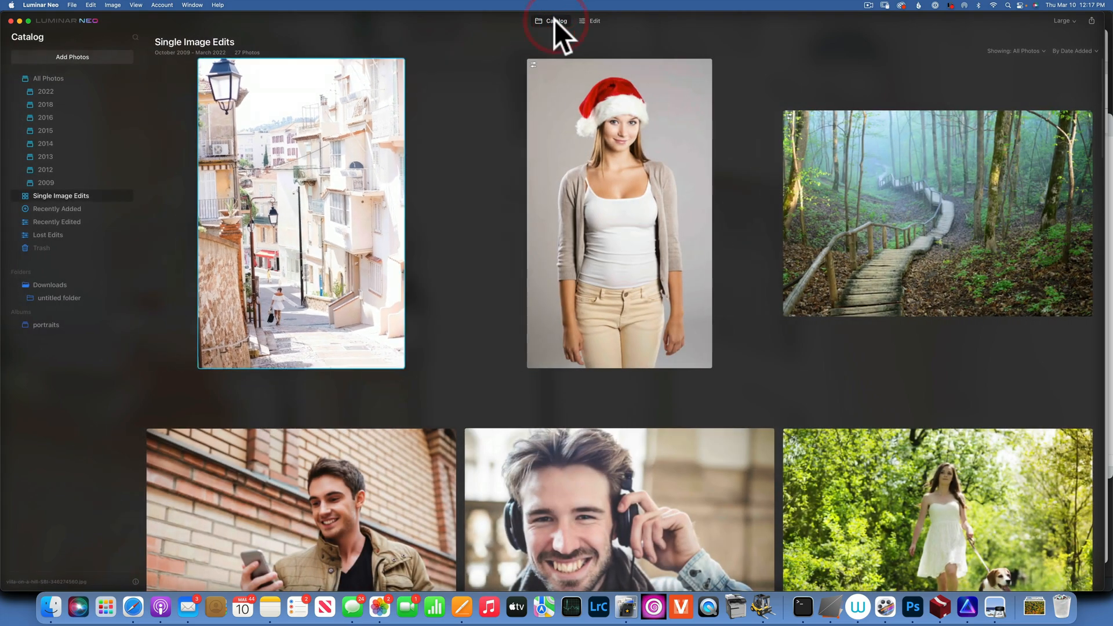
scroll(763, 367, "down", 5)
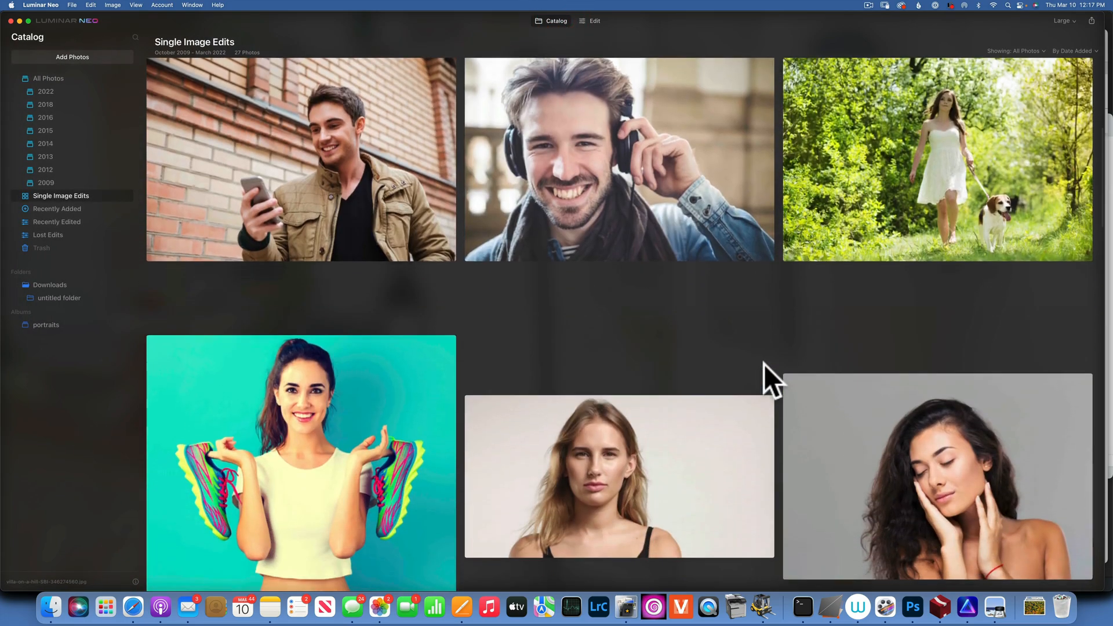
scroll(764, 364, "down", 10)
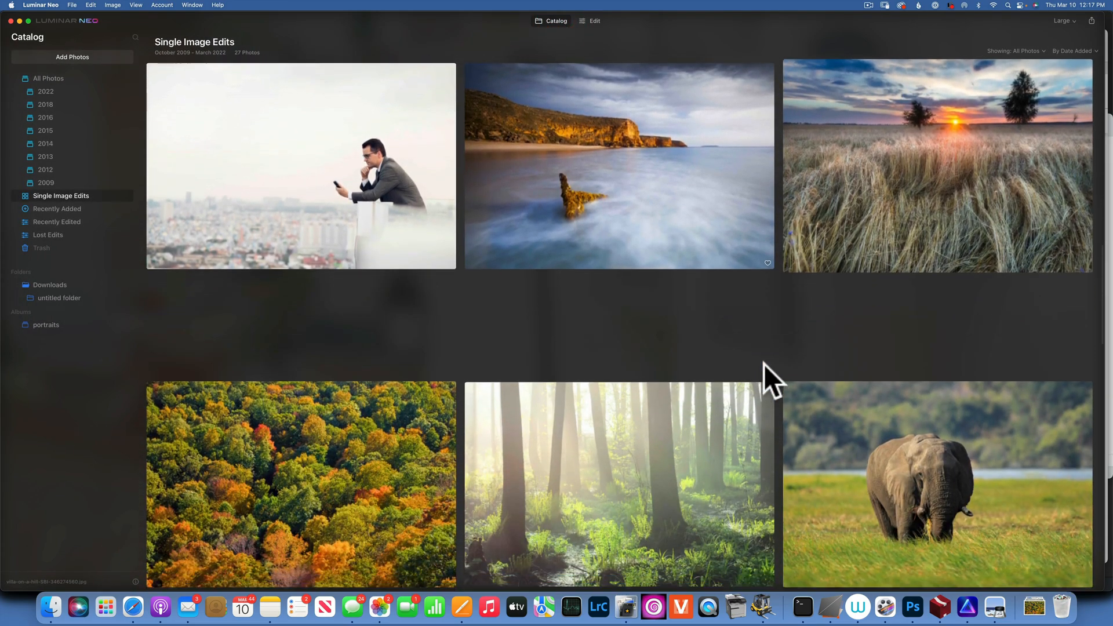
scroll(764, 364, "down", 3)
scroll(765, 365, "down", 6)
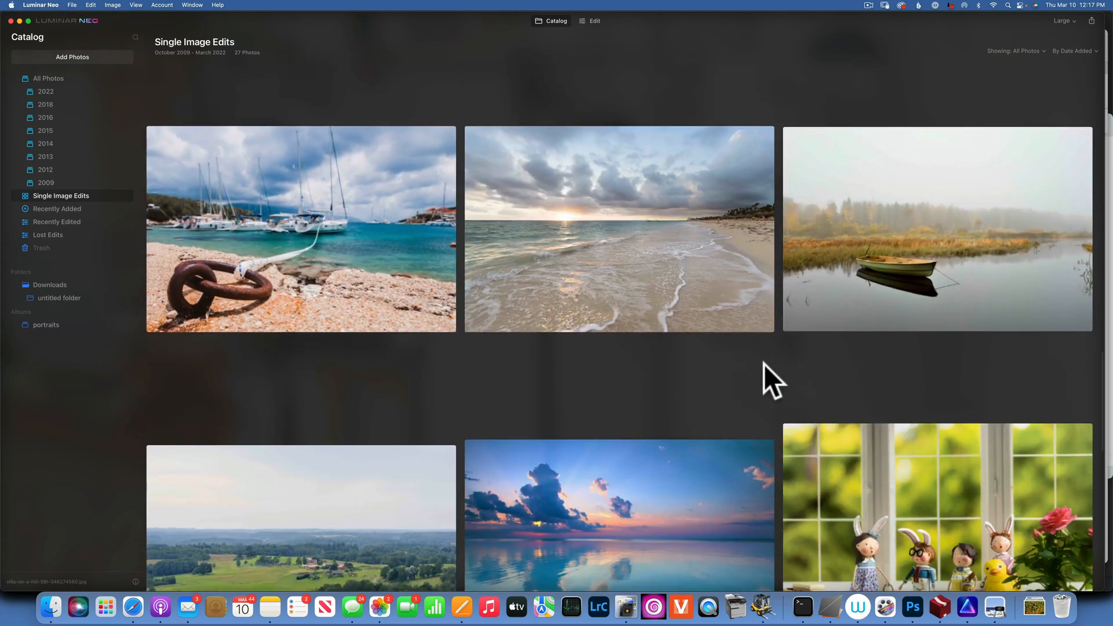
scroll(764, 364, "down", 10)
scroll(764, 364, "up", 11)
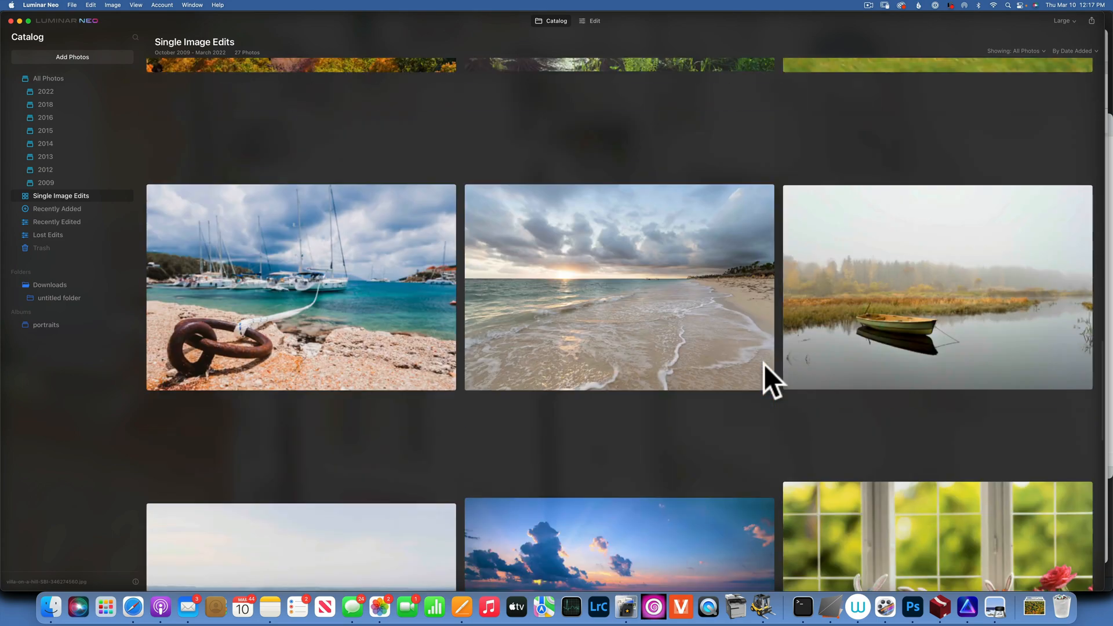
scroll(764, 364, "up", 2)
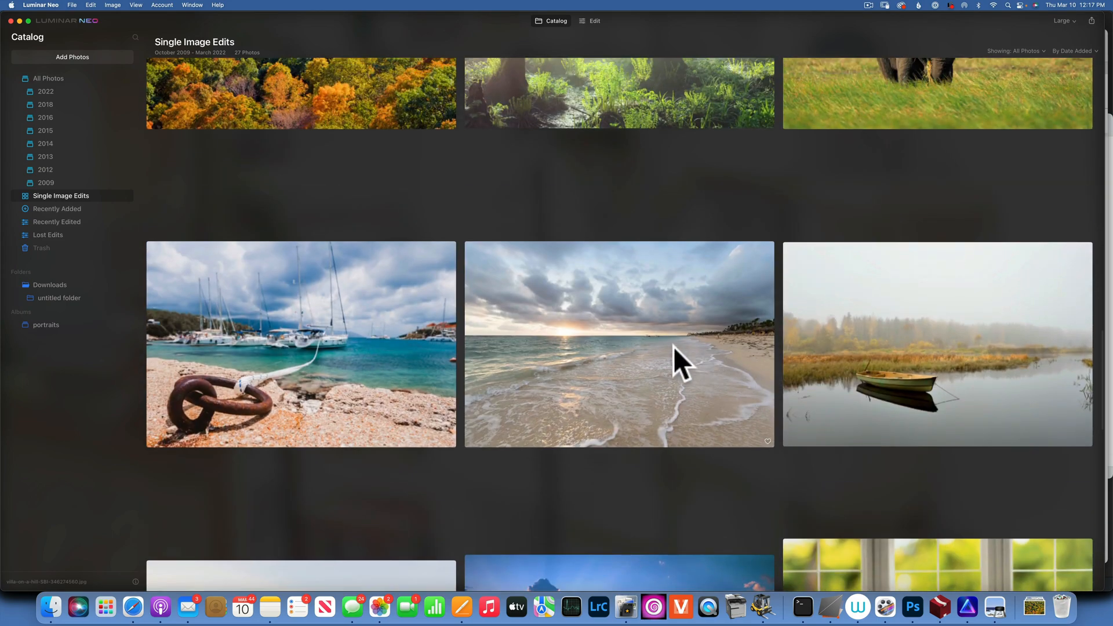
scroll(644, 314, "up", 8)
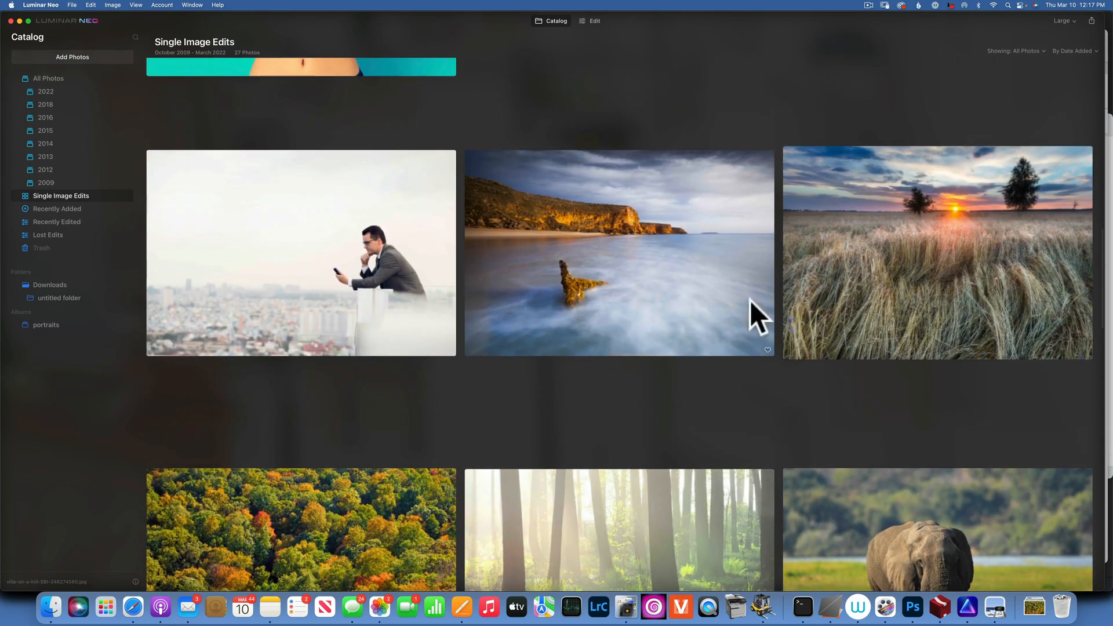
double_click(935, 290)
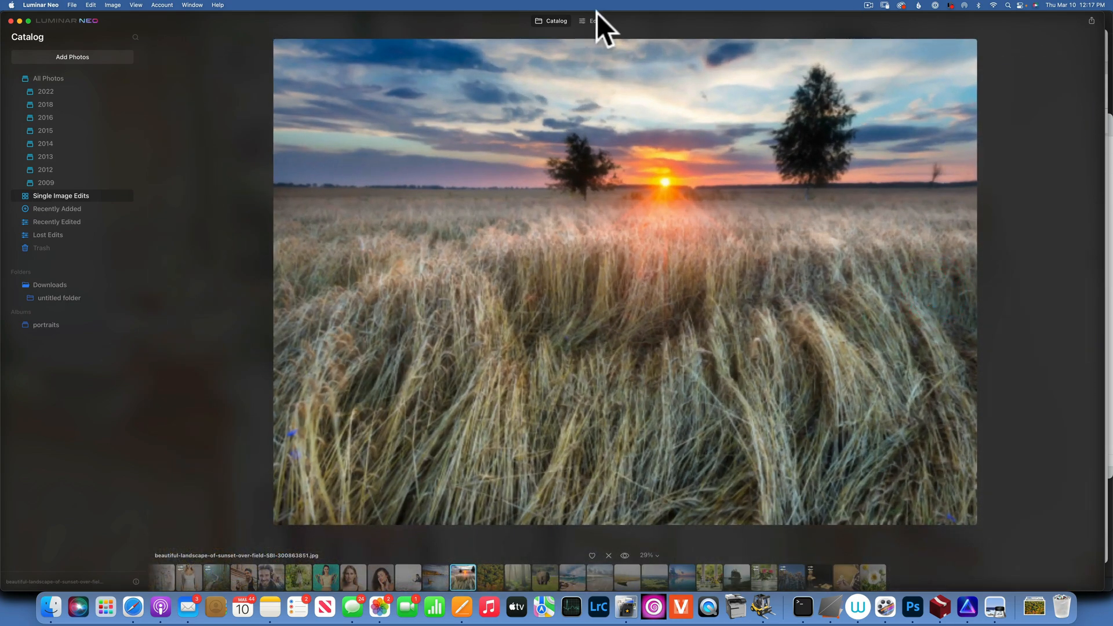
left_click(597, 22)
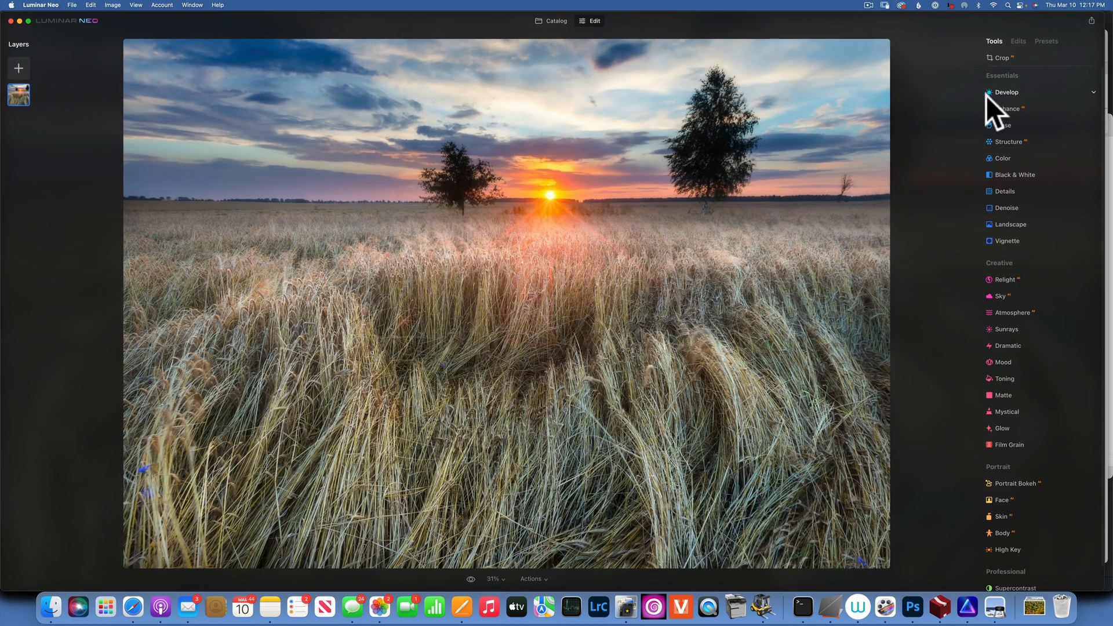
Step: Set the Develop exposure of the sunset field photo to -0.13
left_click(1005, 91)
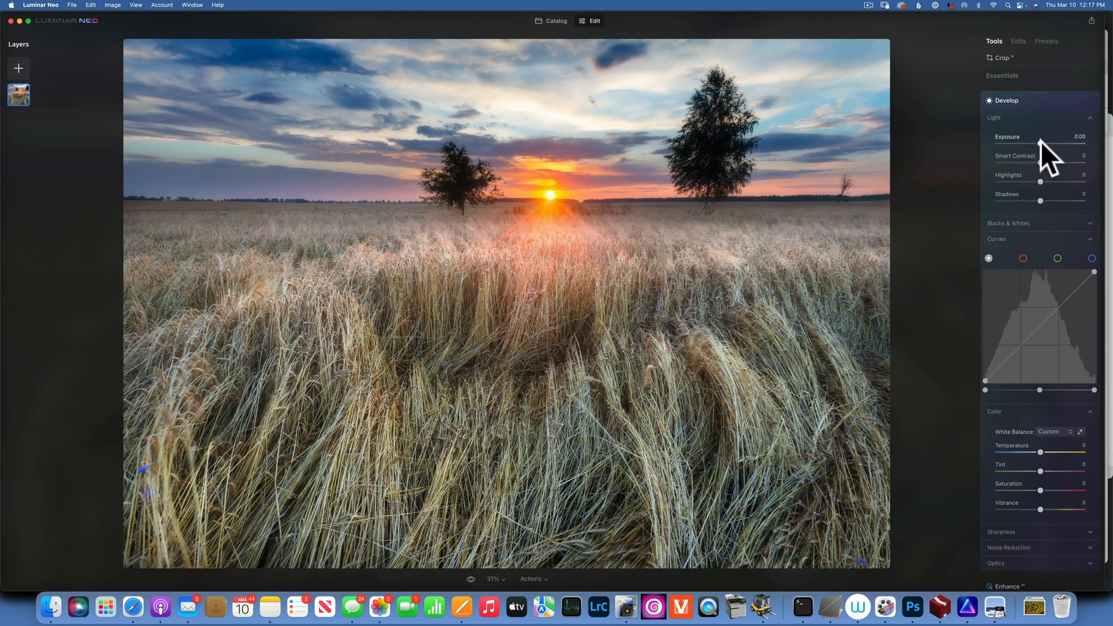
mouse_move(1041, 141)
left_mouse_down()
mouse_move(1032, 141)
mouse_move(1052, 143)
mouse_move(1030, 144)
mouse_move(1059, 144)
mouse_move(1025, 143)
mouse_move(1040, 144)
left_mouse_up()
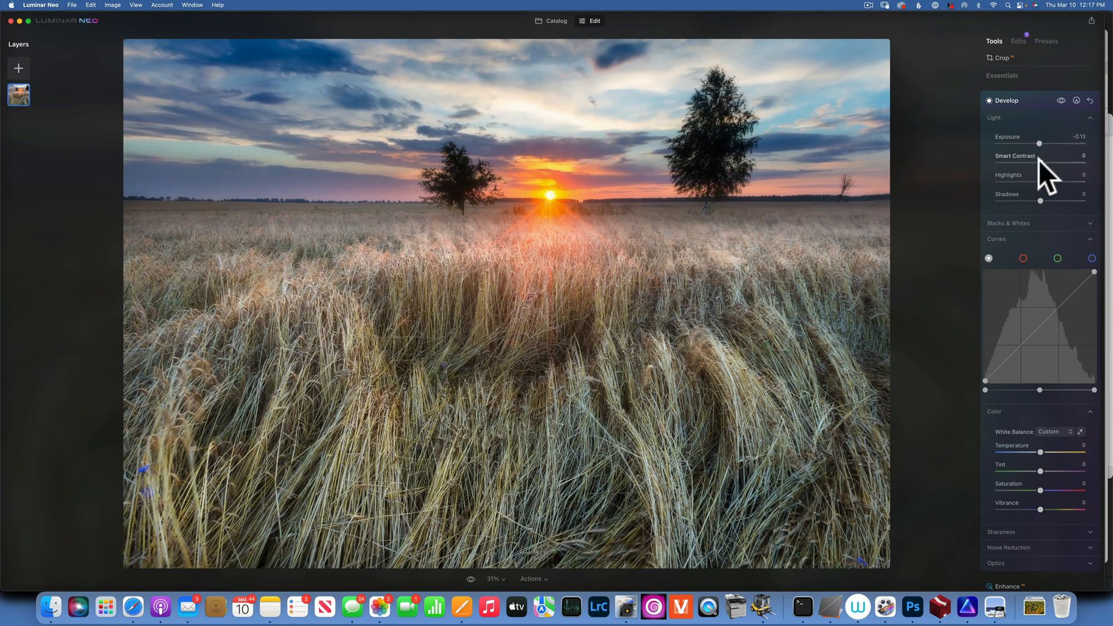
Step: Try a Smart Contrast change and reset it, and set Highlights to -22, Shadows to -11, Whites to 2 and Blacks to 6
mouse_move(1064, 161)
left_mouse_down()
mouse_move(1031, 161)
mouse_move(1045, 161)
left_mouse_up()
double_click(1012, 155)
left_click_drag(1040, 180, 1034, 209)
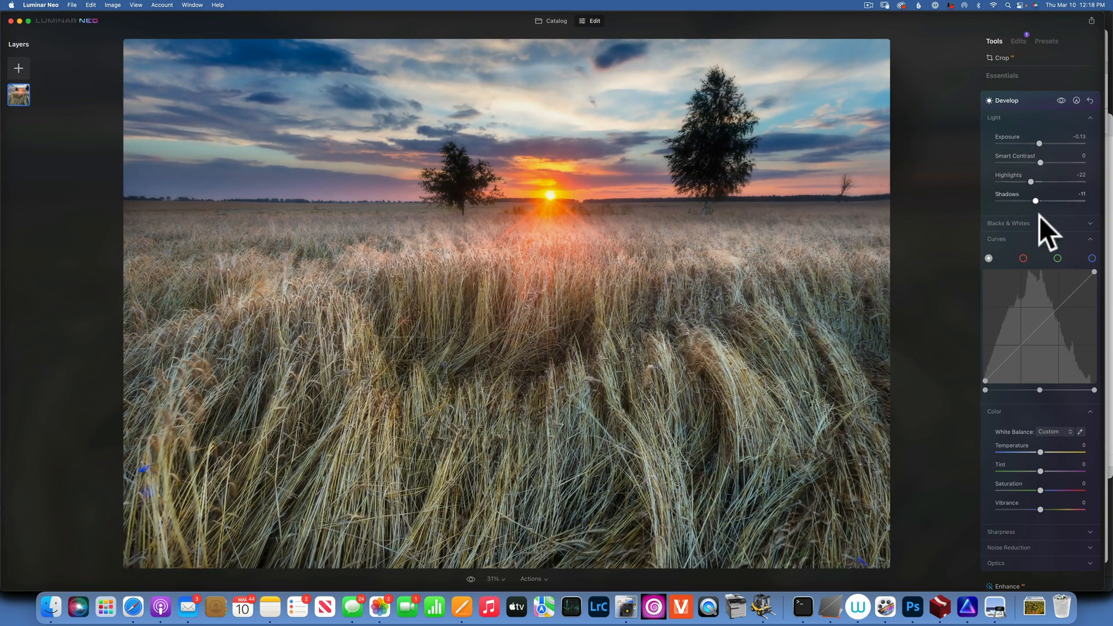
left_click(1025, 222)
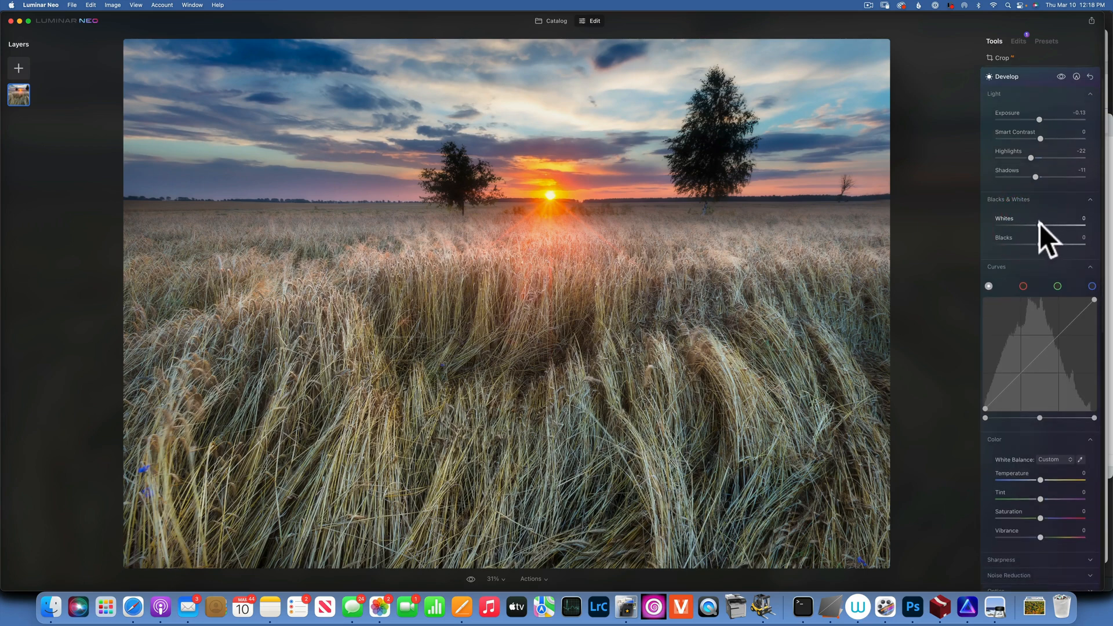
left_click_drag(1040, 224, 1043, 248)
Step: Add a shadow point and a highlight point to the main tone curve and raise its black endpoint slightly
scroll(1013, 231, "down", 2)
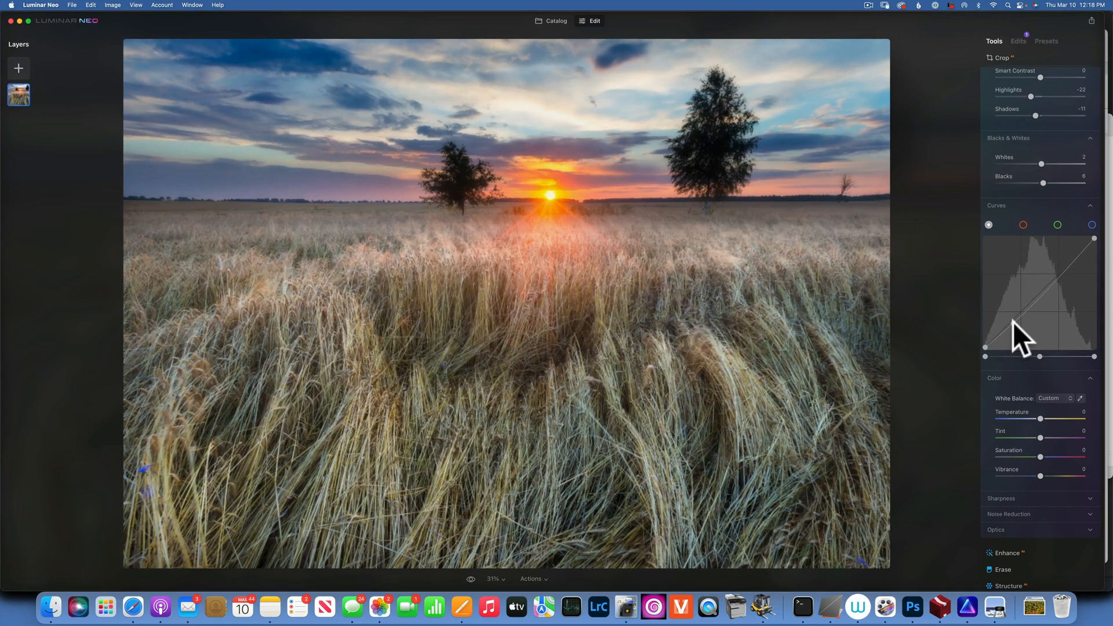
left_click_drag(1013, 322, 1014, 323)
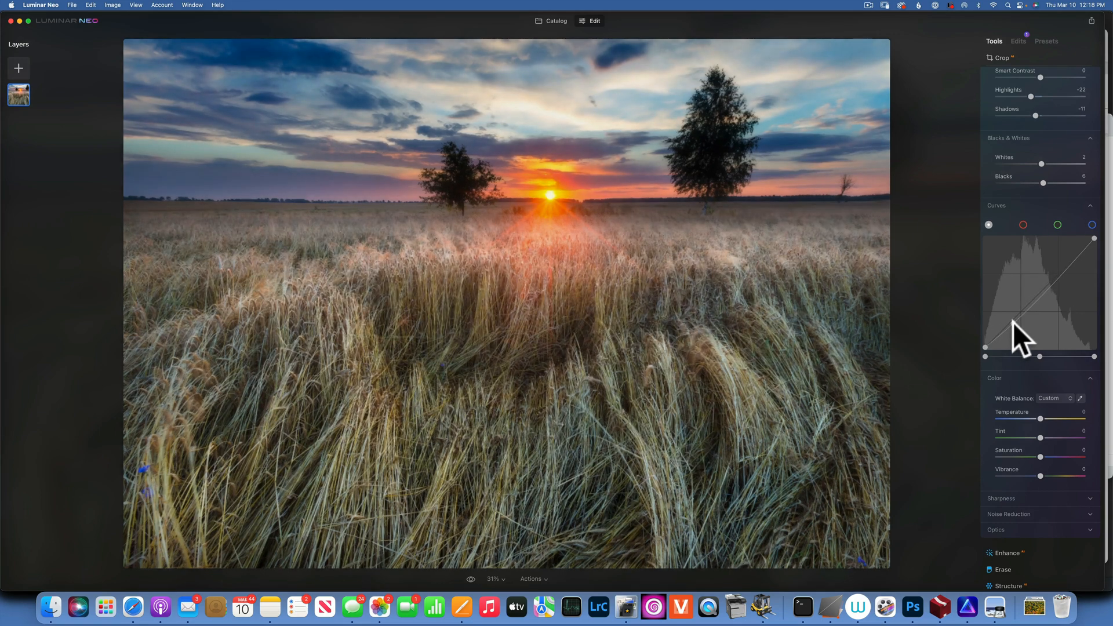
left_click(1060, 269)
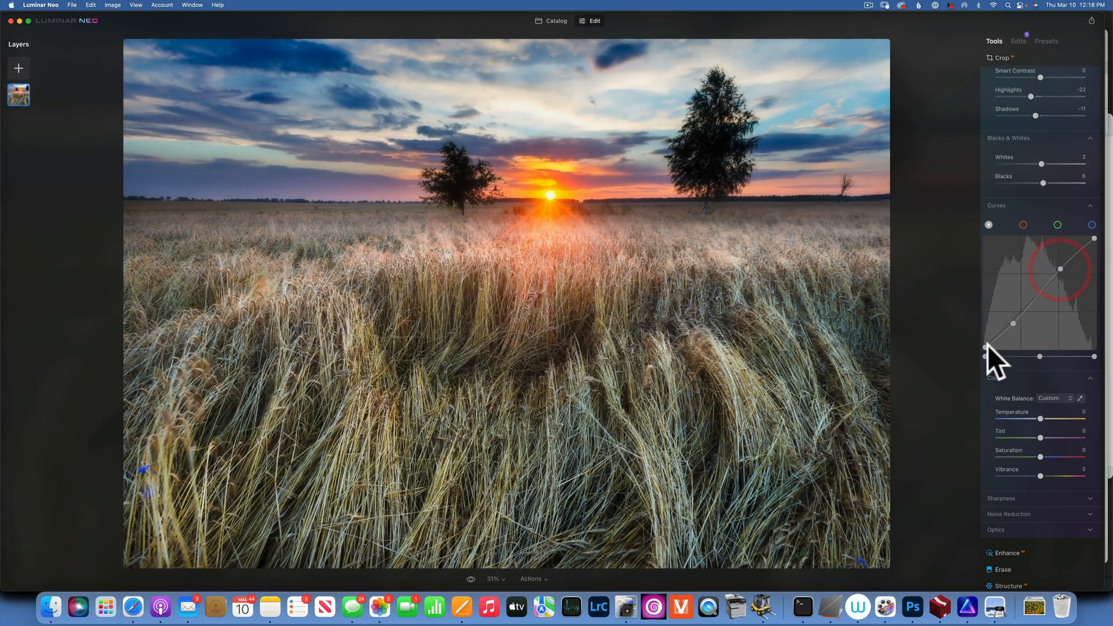
left_click_drag(985, 346, 982, 338)
Step: Raise the red curve's midtones slightly, and try lowering the blue curve's midtones before removing that blue point
left_click(1023, 225)
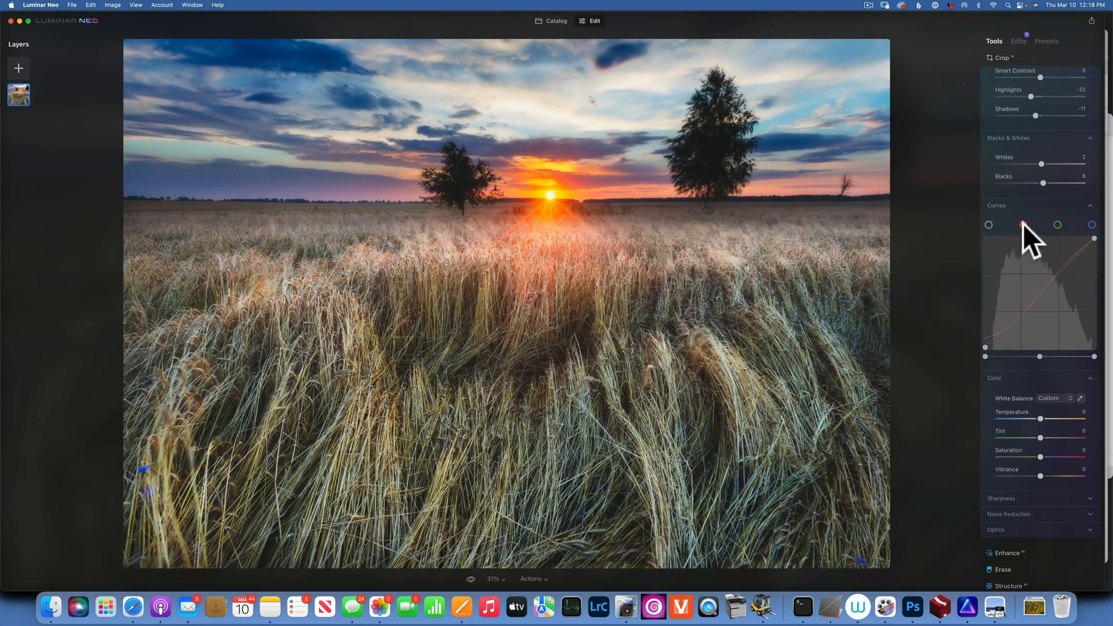
left_click_drag(1039, 291, 1038, 290)
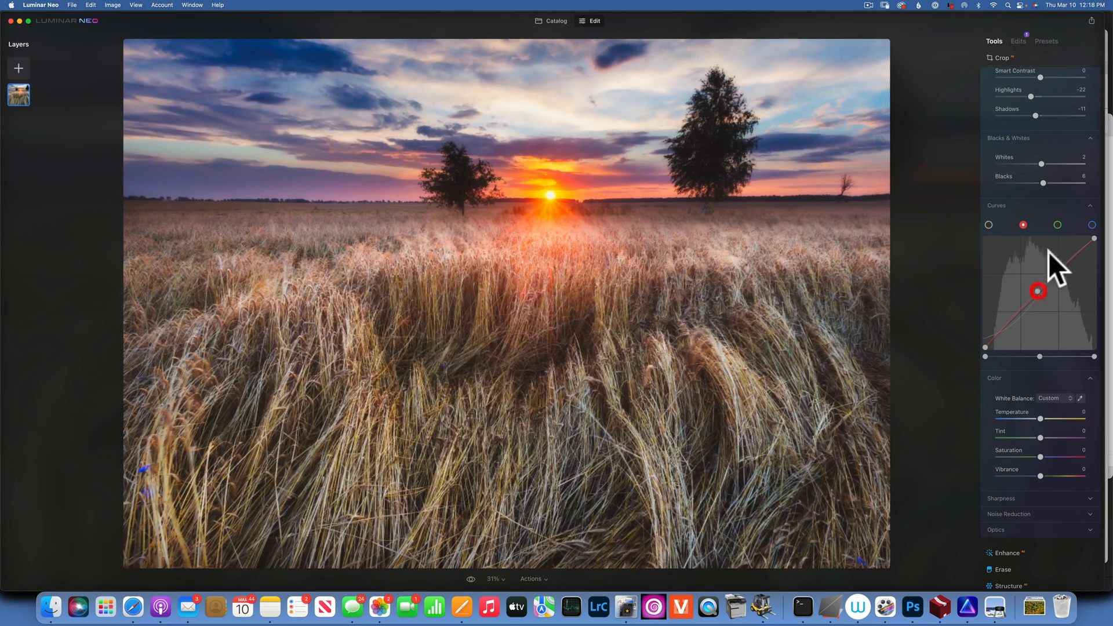
left_click(1057, 225)
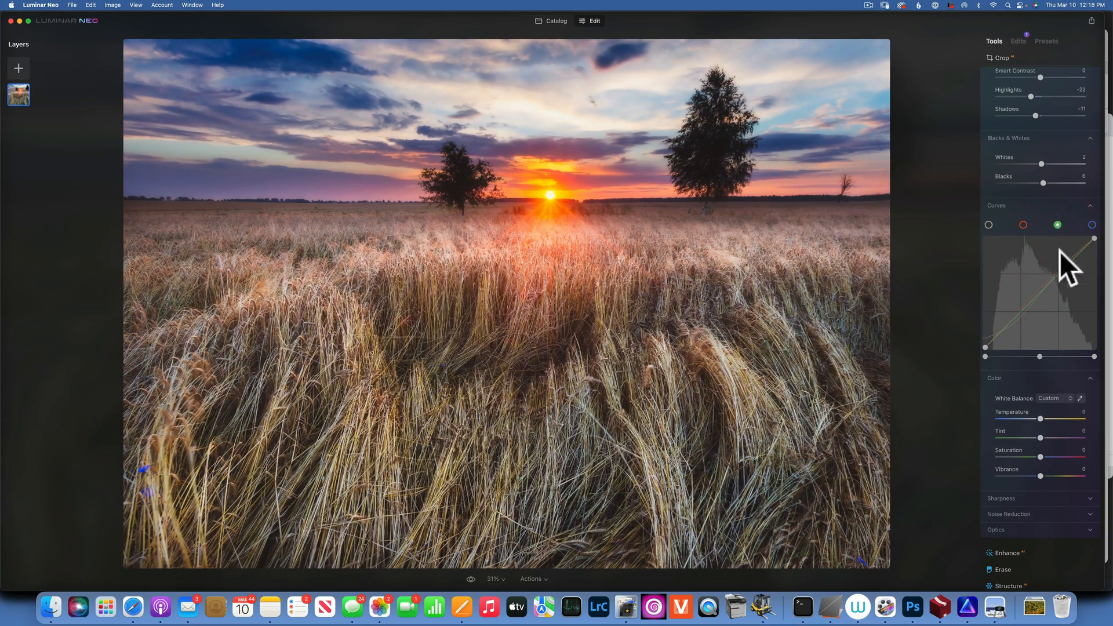
left_click(1092, 225)
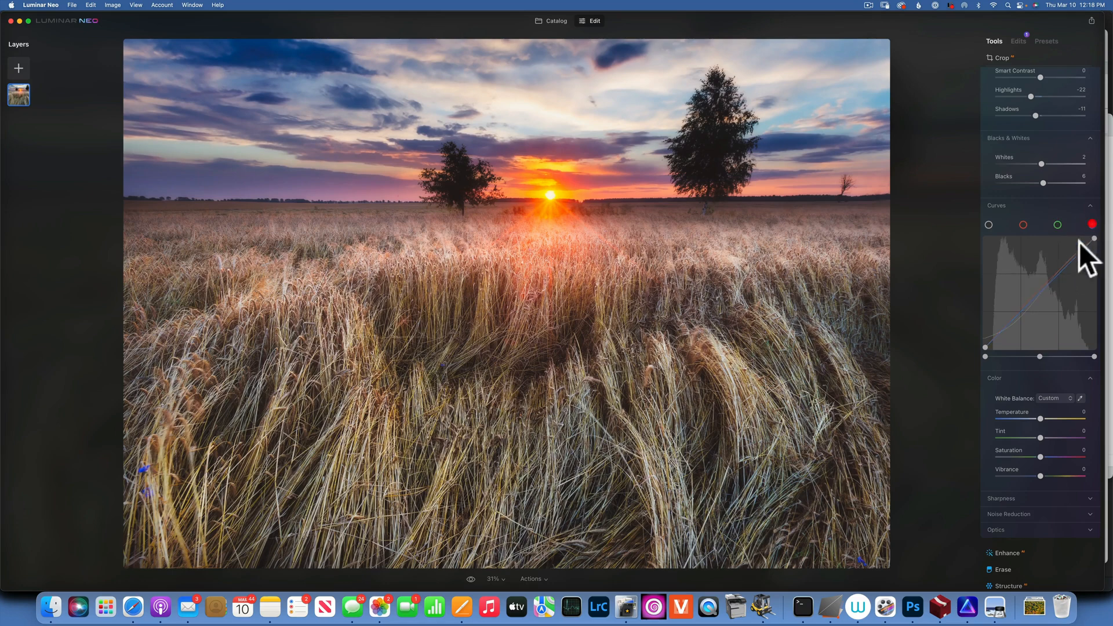
left_click_drag(1037, 276, 1050, 294)
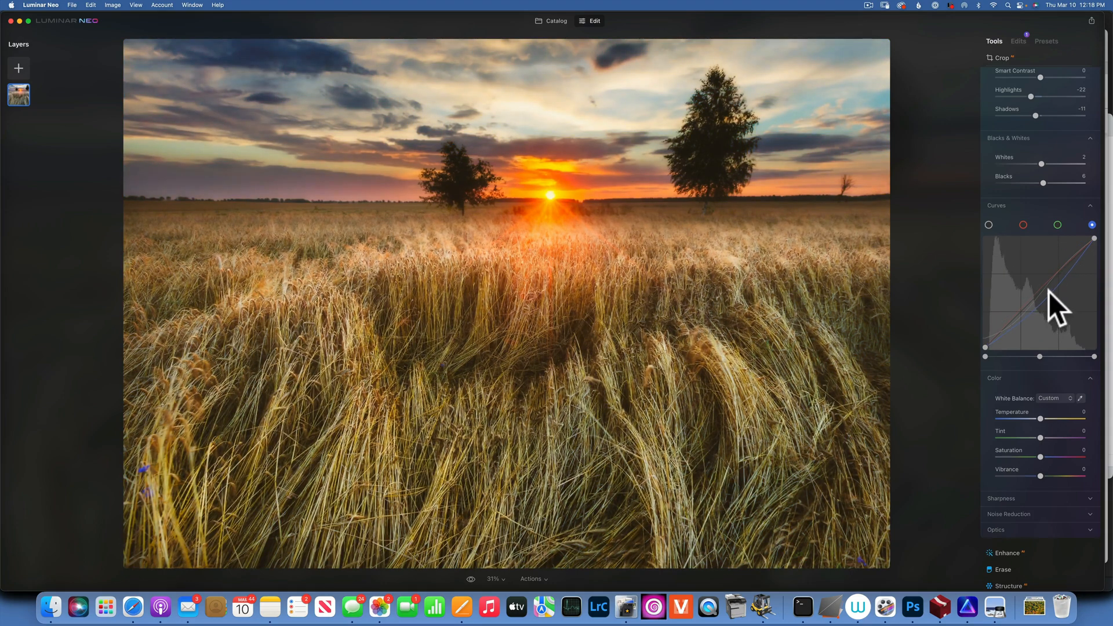
double_click(1046, 289)
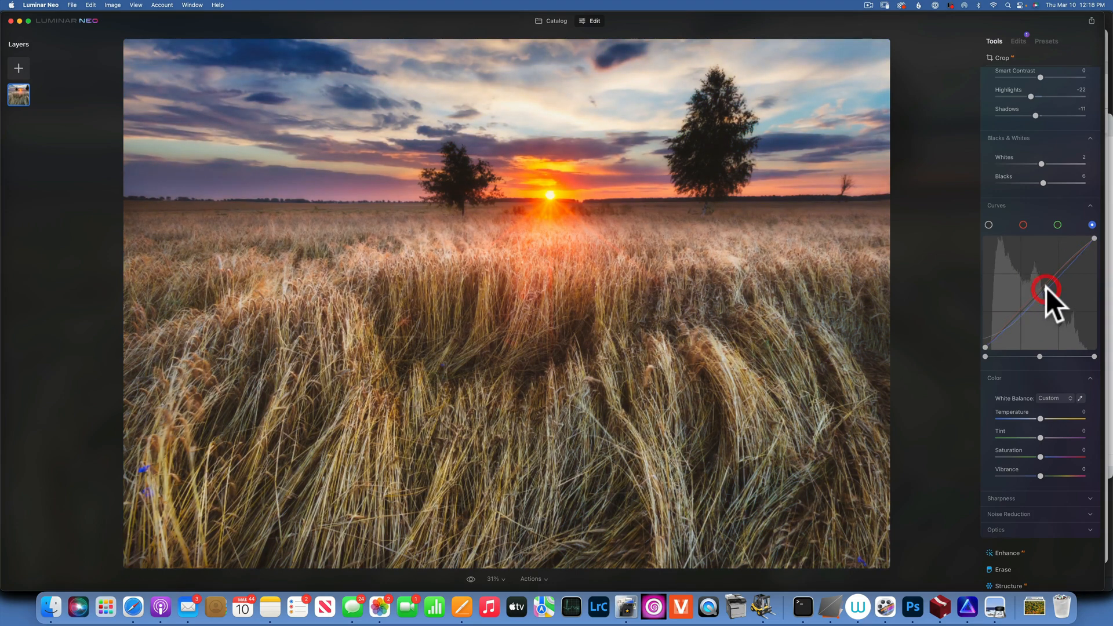
Step: Revert the sunset field photo to its original version, discarding all Develop and curve adjustments
left_click(1000, 205)
left_click(1000, 206)
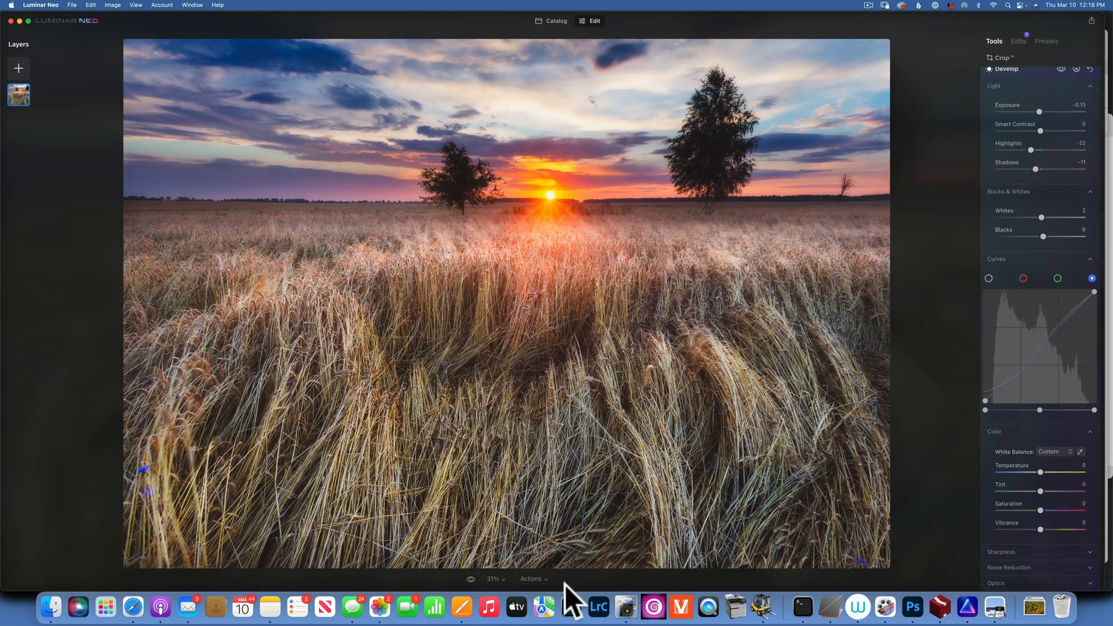
left_click(539, 578)
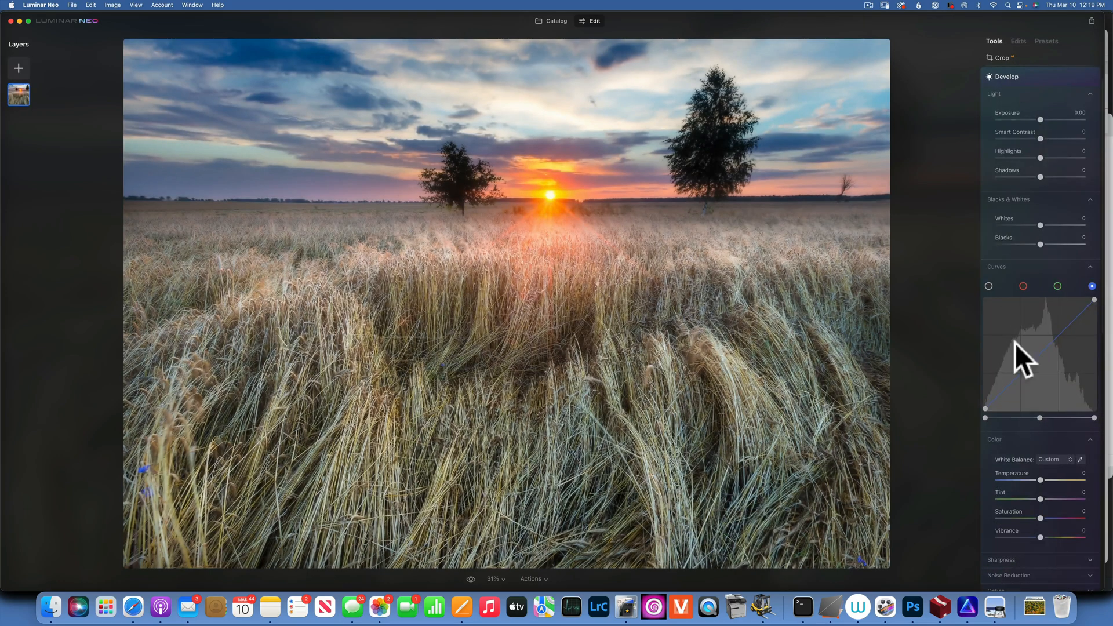
Step: Try the white balance picker by sampling a neutral target in the clouds along the photo's upper edge
scroll(1063, 260, "down", 4)
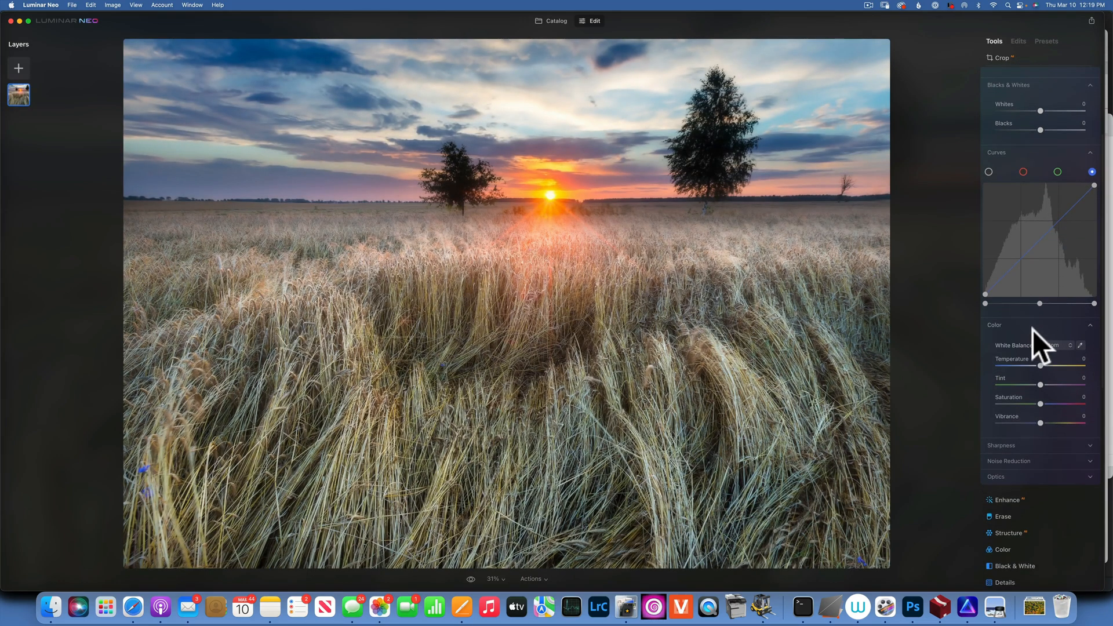
scroll(1029, 330, "down", 2)
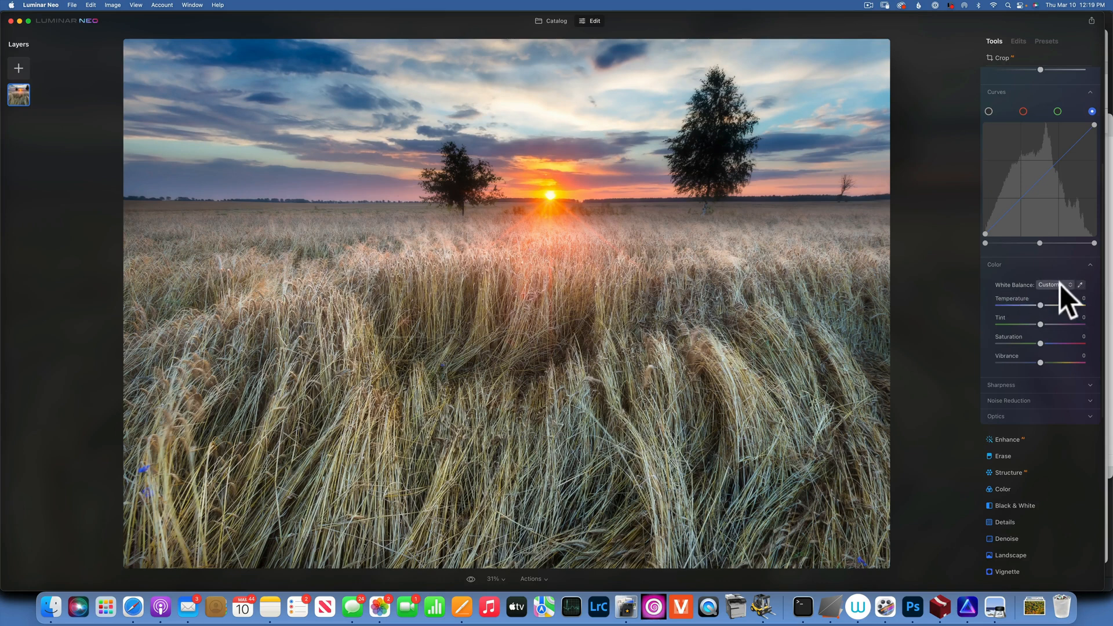
left_click(1081, 284)
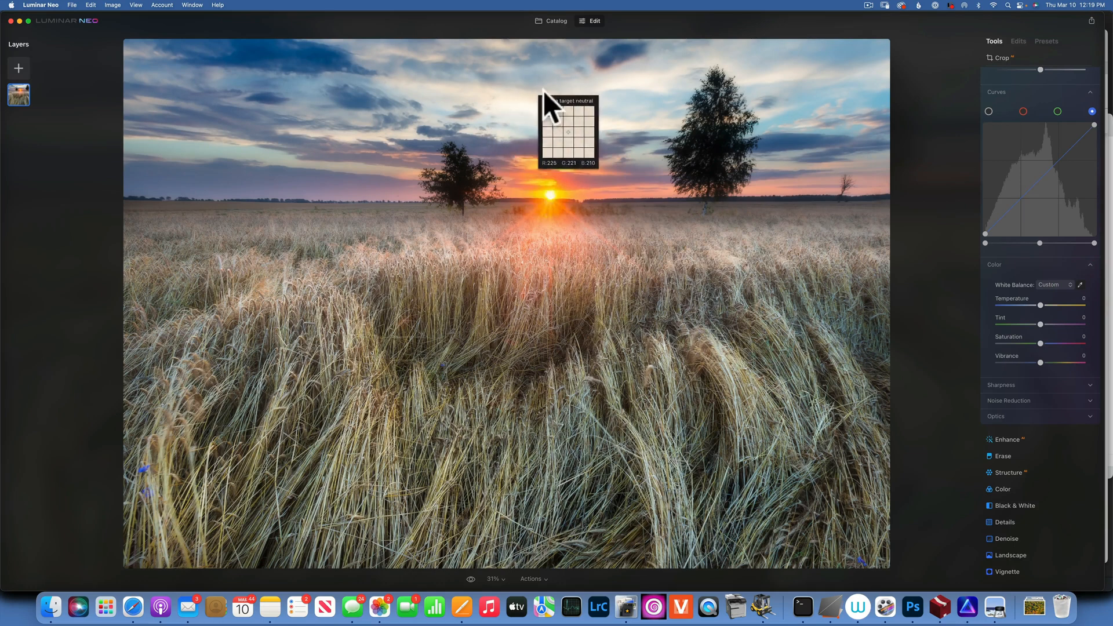
left_click(498, 41)
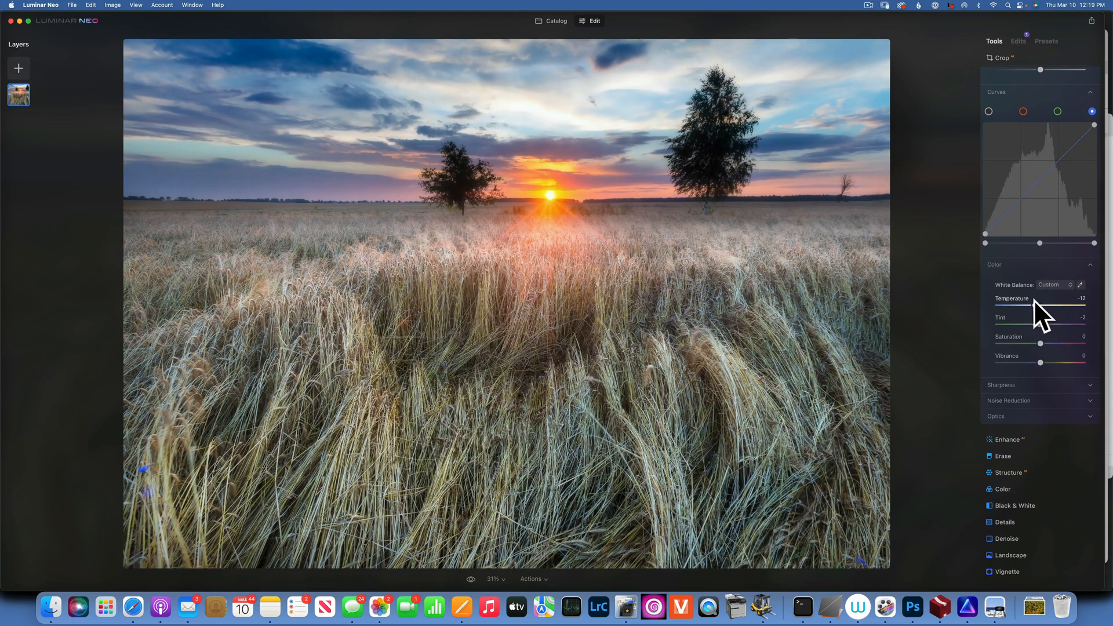
Step: Try different Temperature and Tint values on the field photo and reset both to 0
left_click_drag(1036, 306, 1054, 323)
double_click(1011, 299)
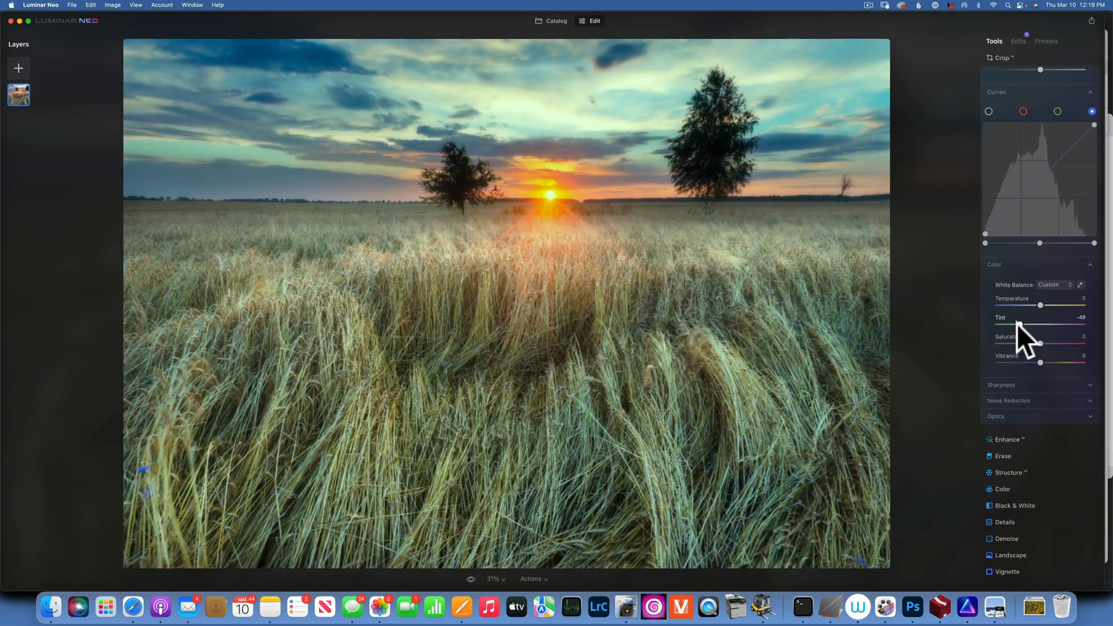
double_click(1001, 318)
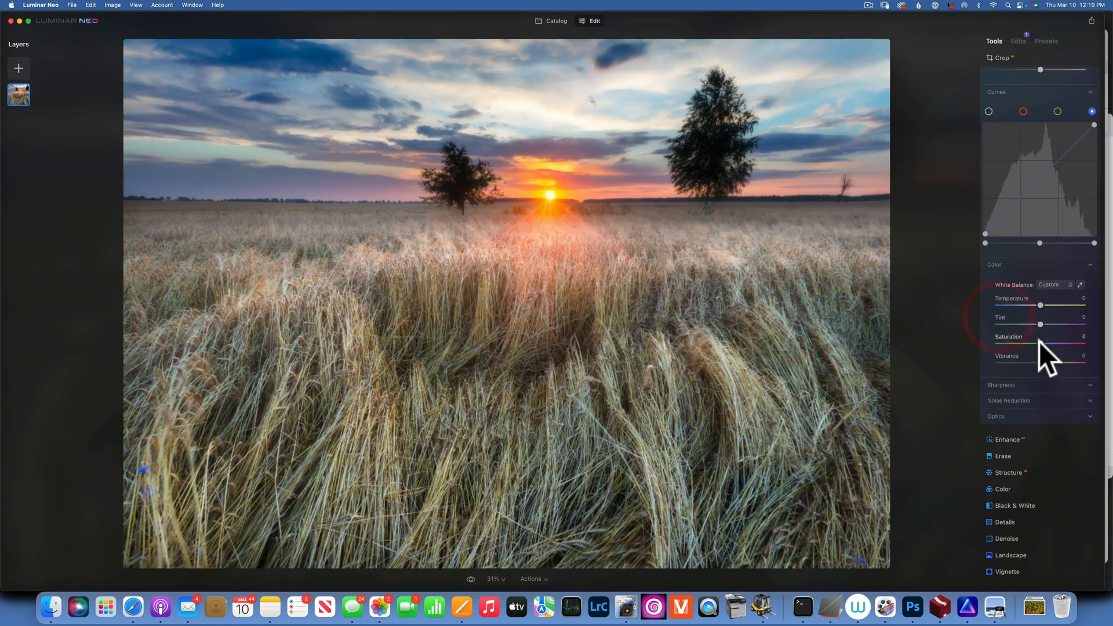
Step: Try different Saturation and Vibrance values on the field photo and reset both to 0
left_click_drag(1040, 343, 1009, 360)
double_click(1009, 336)
left_click(1065, 362)
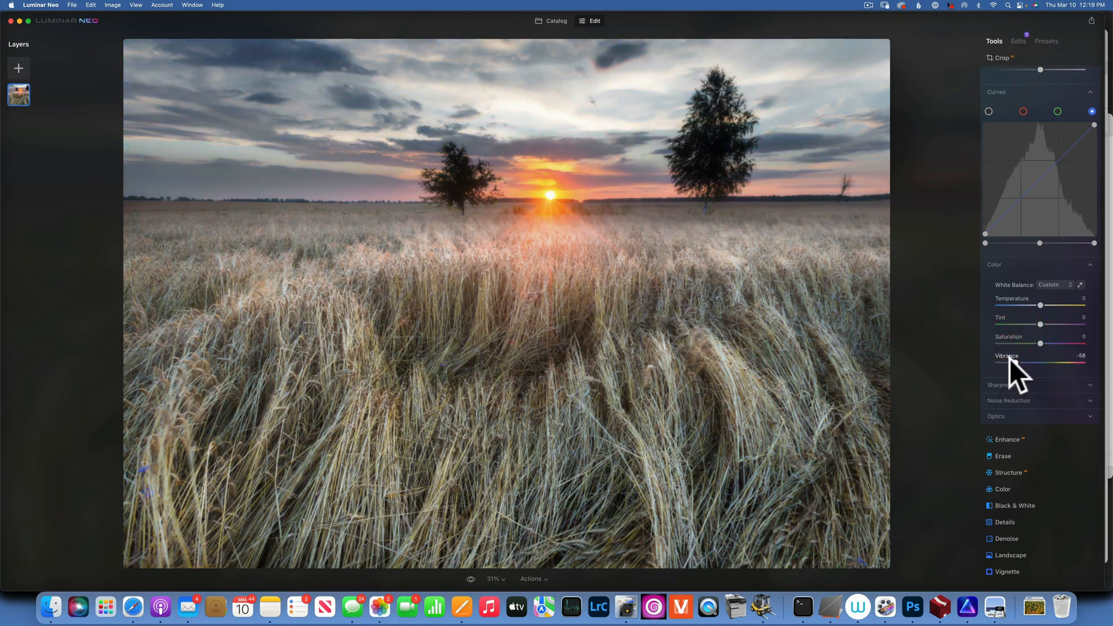
left_click(1009, 357)
double_click(1010, 356)
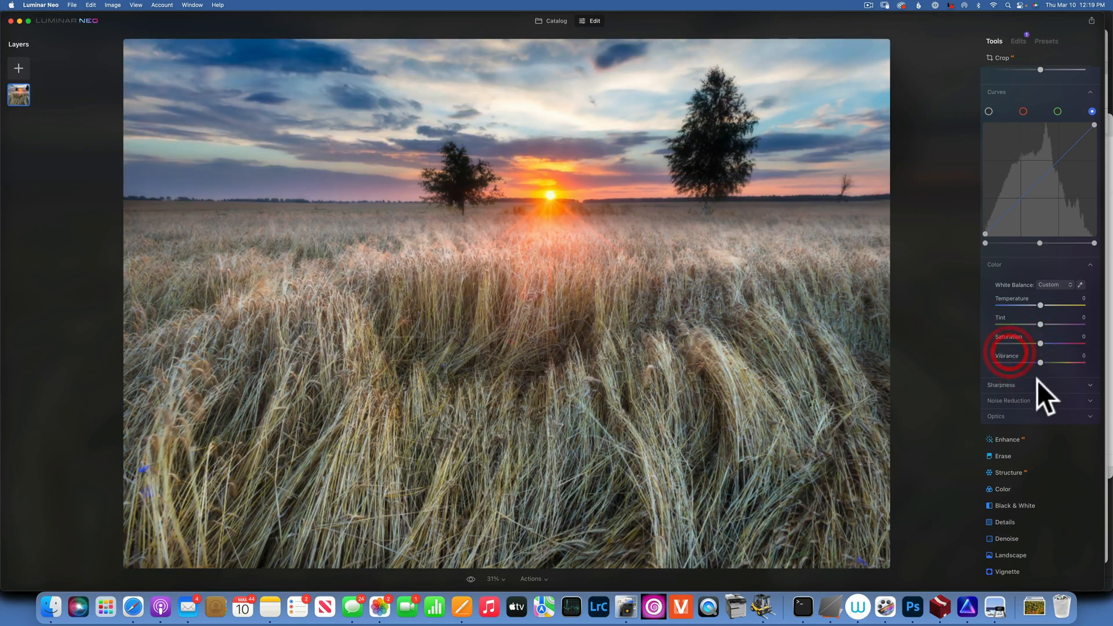
Step: Set the Develop sharpening of the field photo to Sharpen 71 and Masking 49
left_click(1041, 384)
scroll(1034, 406, "up", 3)
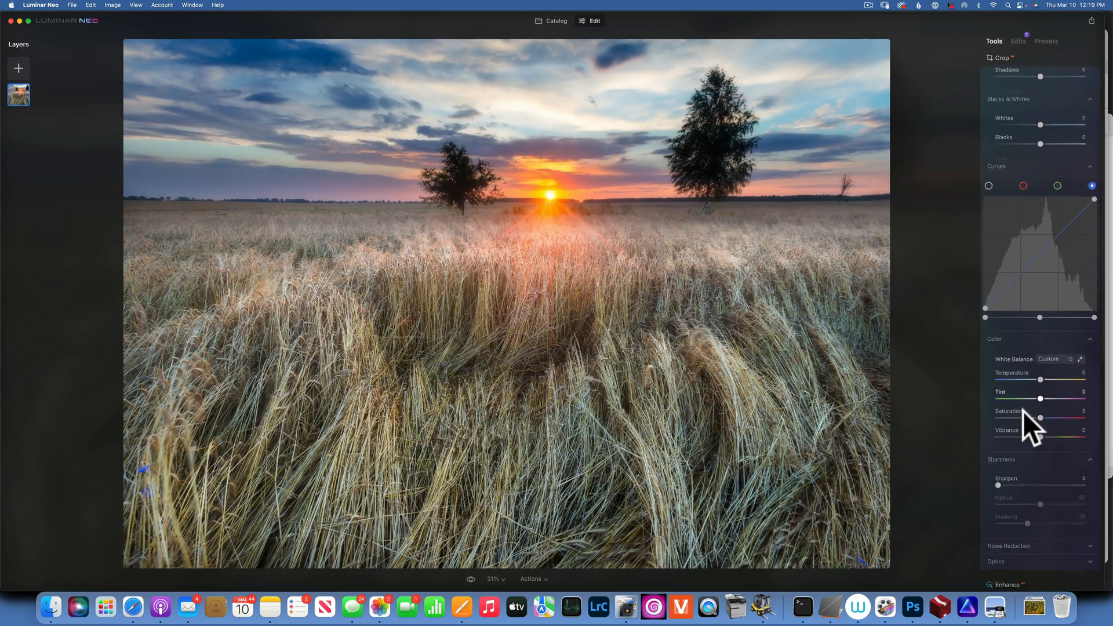
scroll(1023, 412, "down", 5)
left_click_drag(999, 286, 1062, 286)
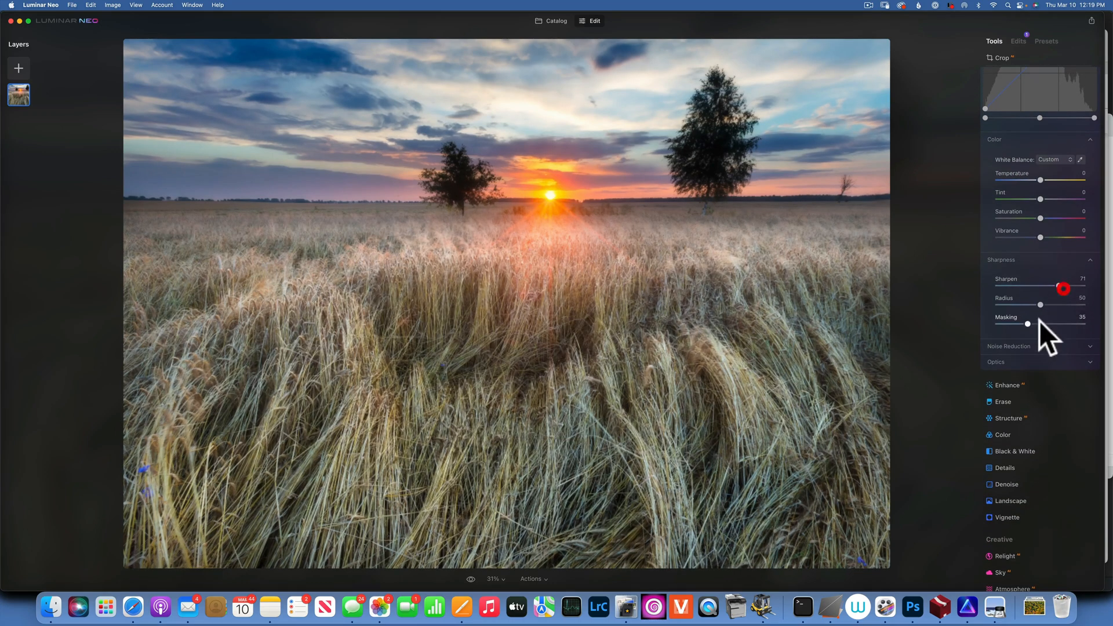
mouse_move(1028, 323)
left_mouse_down()
mouse_move(1067, 322)
mouse_move(1042, 323)
left_mouse_up()
key("alt")
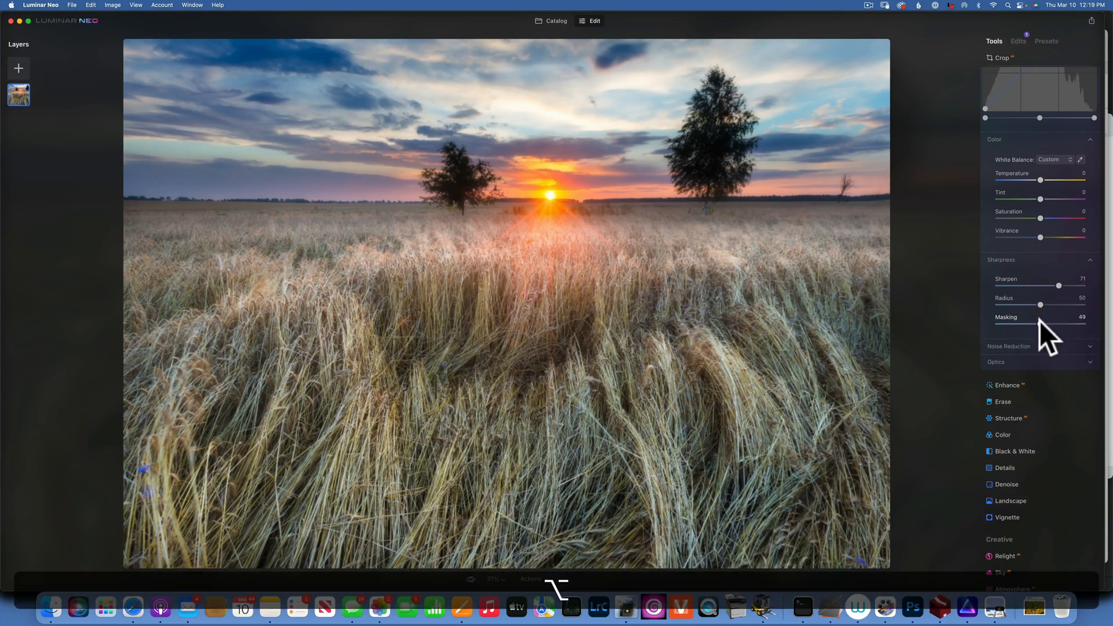
mouse_move(1038, 320)
left_mouse_down()
mouse_move(1098, 319)
mouse_move(1039, 318)
left_mouse_up()
Step: Show and hide the Noise Reduction settings in Develop, and set Tint to -32
left_click(1025, 344)
scroll(1027, 354, "up", 5)
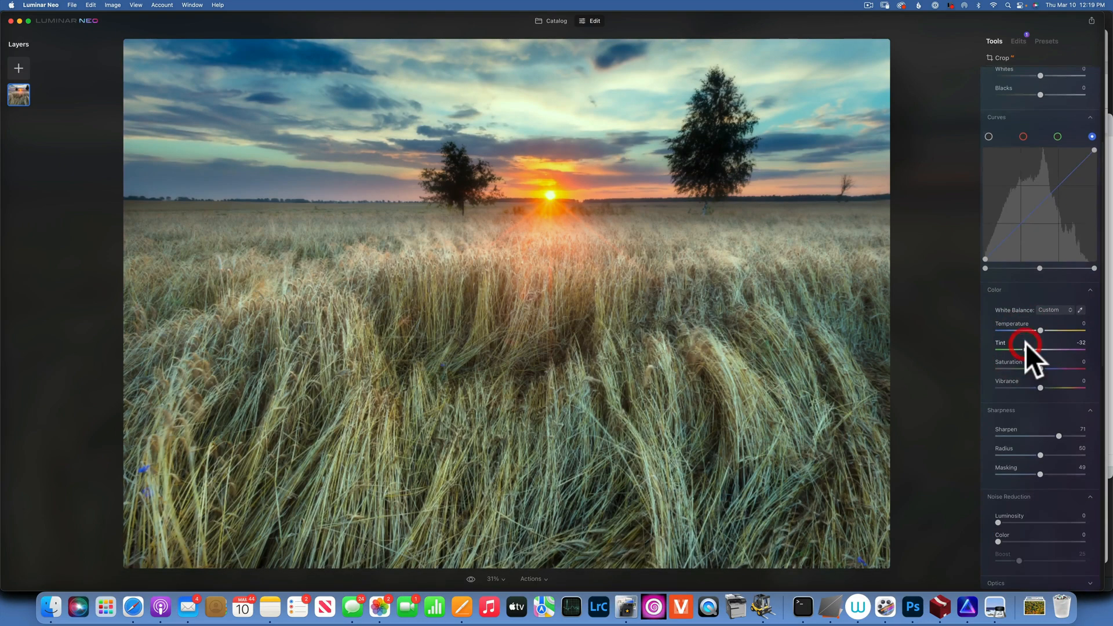
scroll(1032, 369, "down", 5)
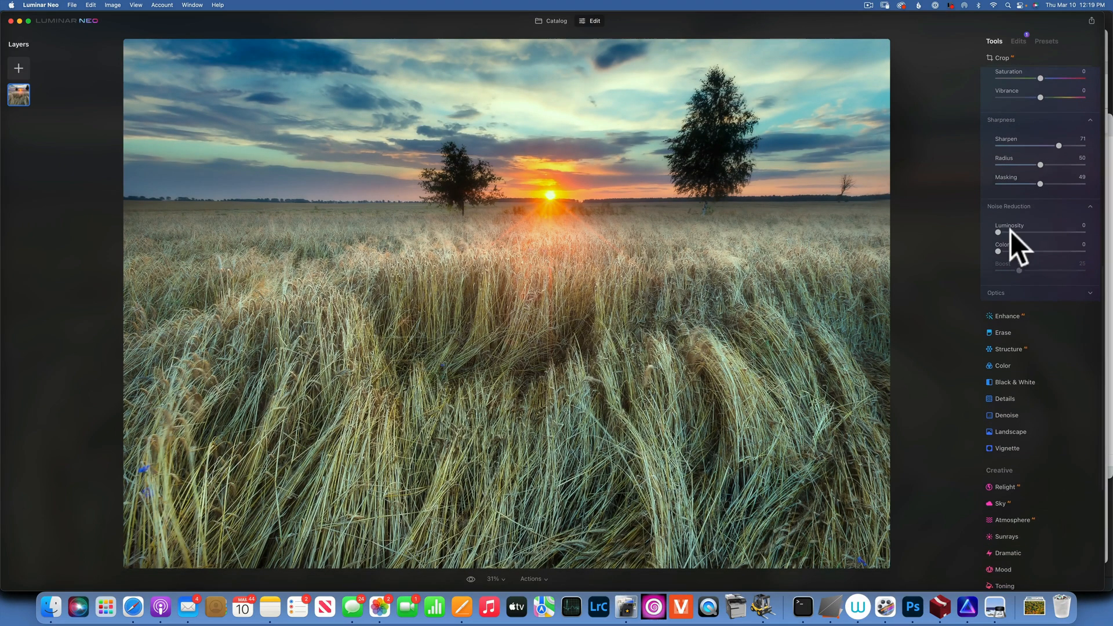
left_click(1014, 207)
Step: Examine the Optics settings for defringe, lens distortion and devignette, and collapse the Develop tool
scroll(997, 225, "up", 3)
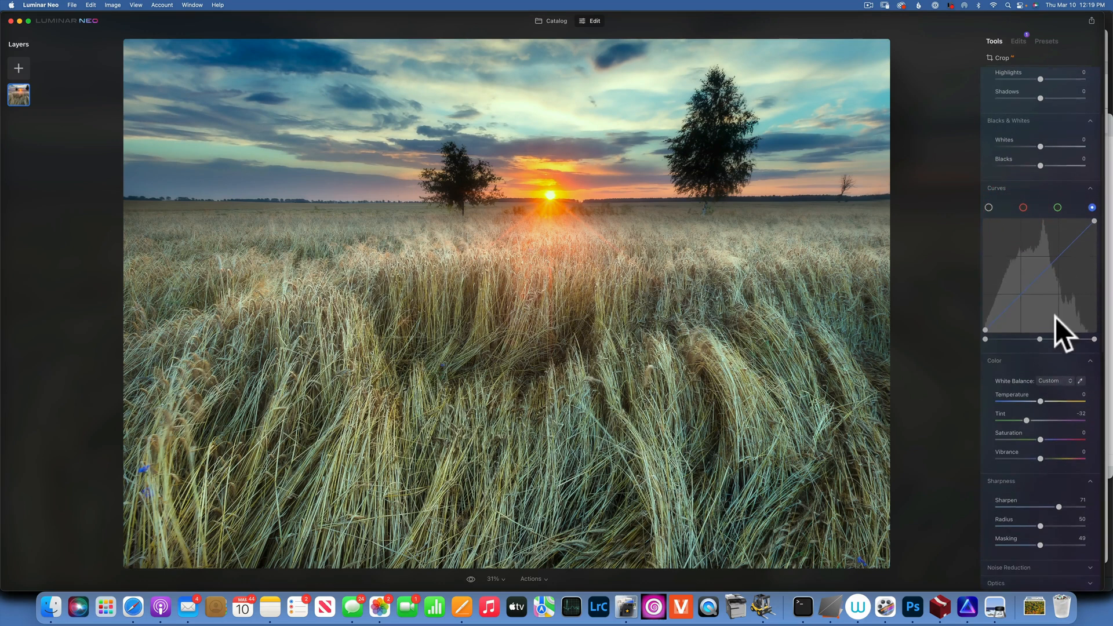
scroll(1056, 318, "down", 2)
left_click(1007, 277)
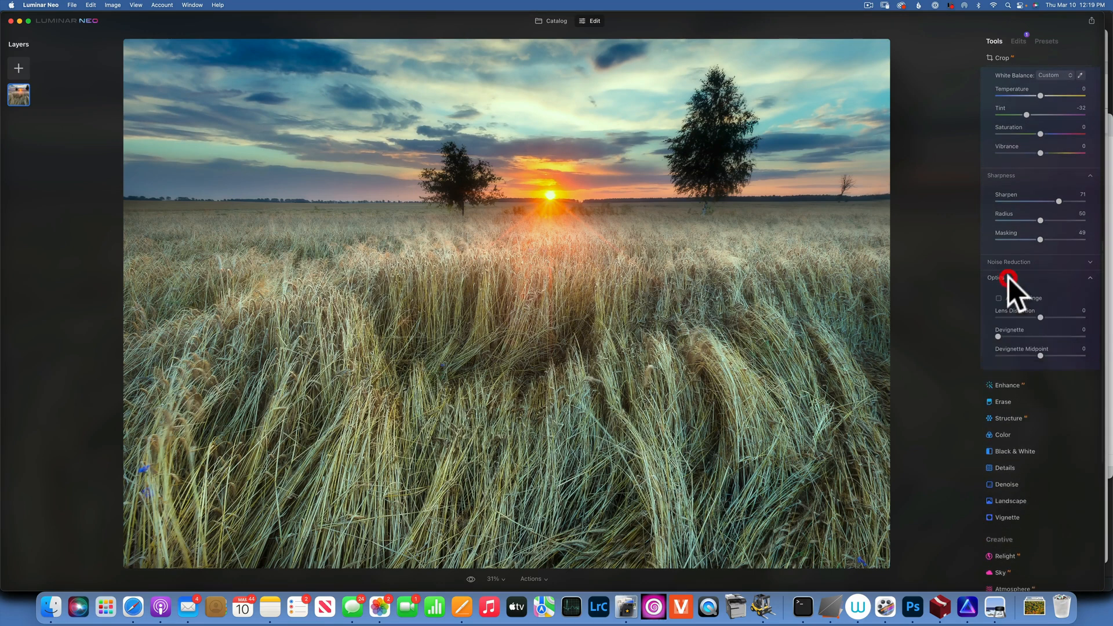
scroll(1008, 277, "up", 4)
scroll(1035, 380, "down", 5)
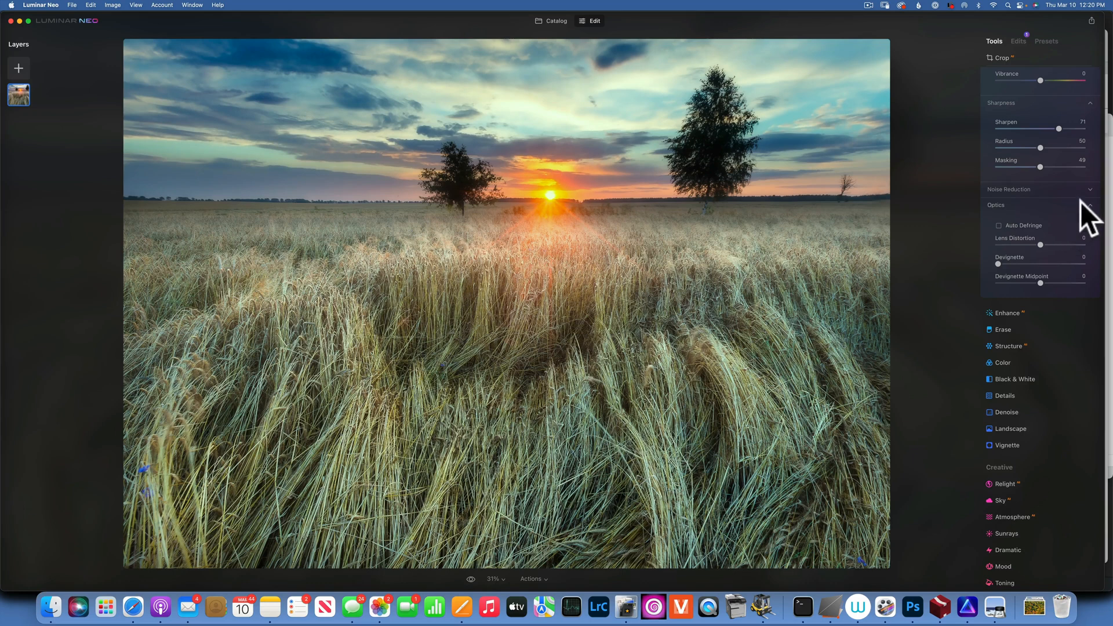
scroll(1007, 74, "up", 4)
scroll(1009, 87, "up", 5)
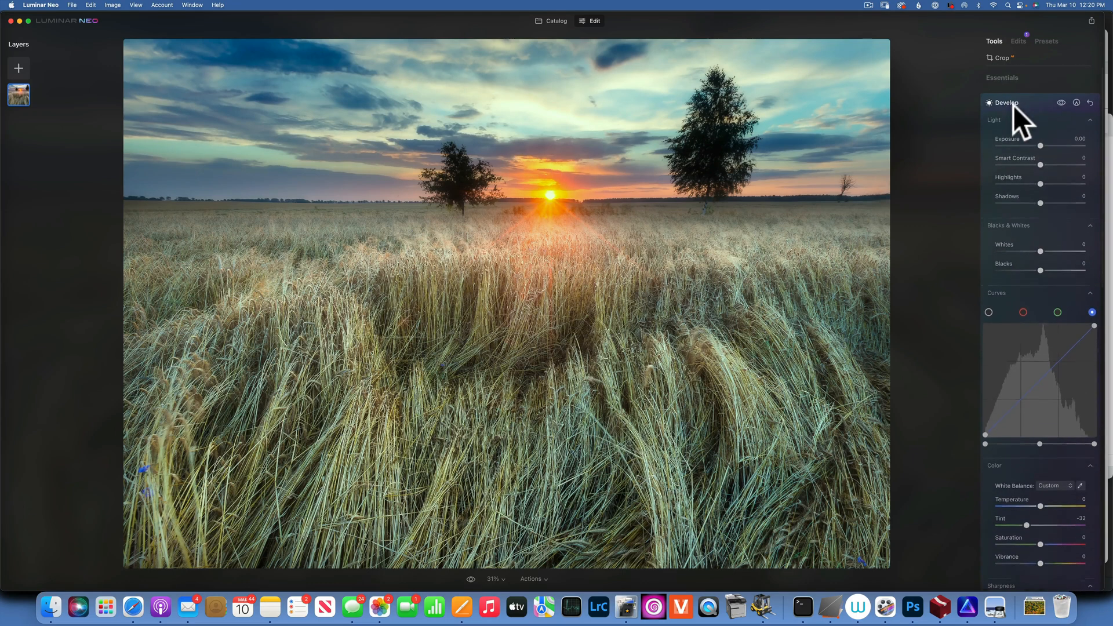
left_click(1006, 98)
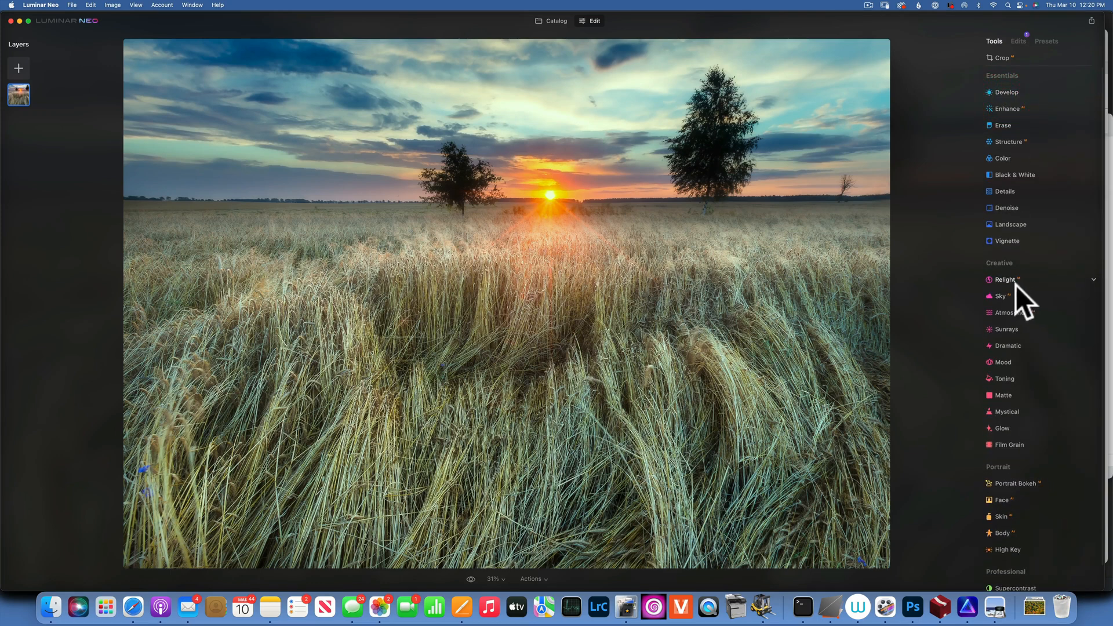
Step: Set the Enhance tool's Accent AI to 59 on the field photo
left_click(1011, 108)
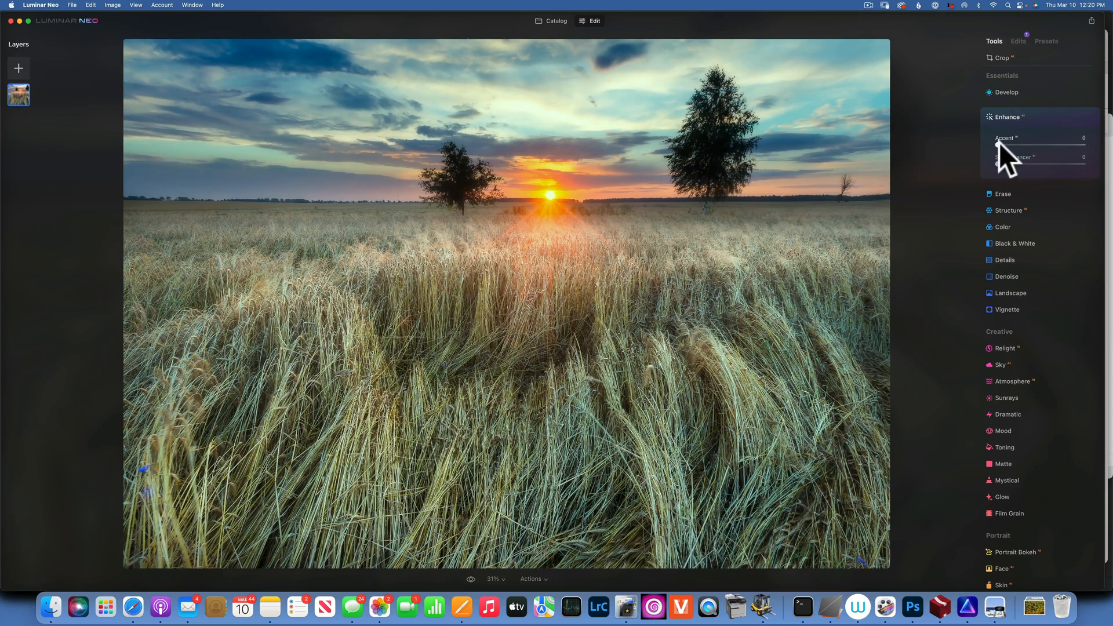
left_click_drag(1000, 142, 1032, 148)
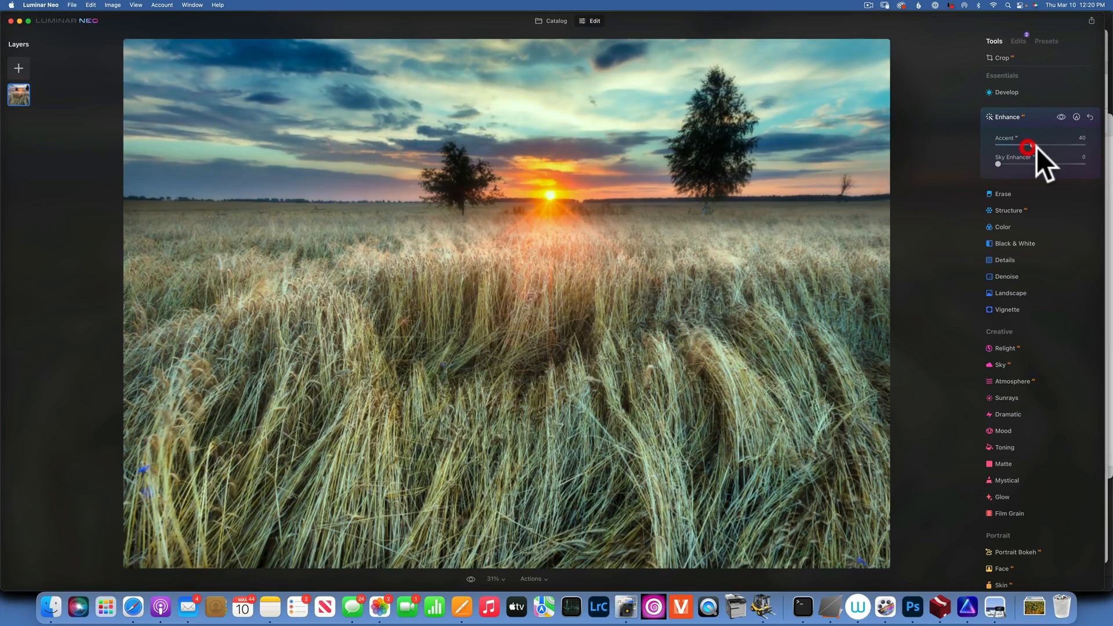
left_click_drag(1050, 146, 1049, 146)
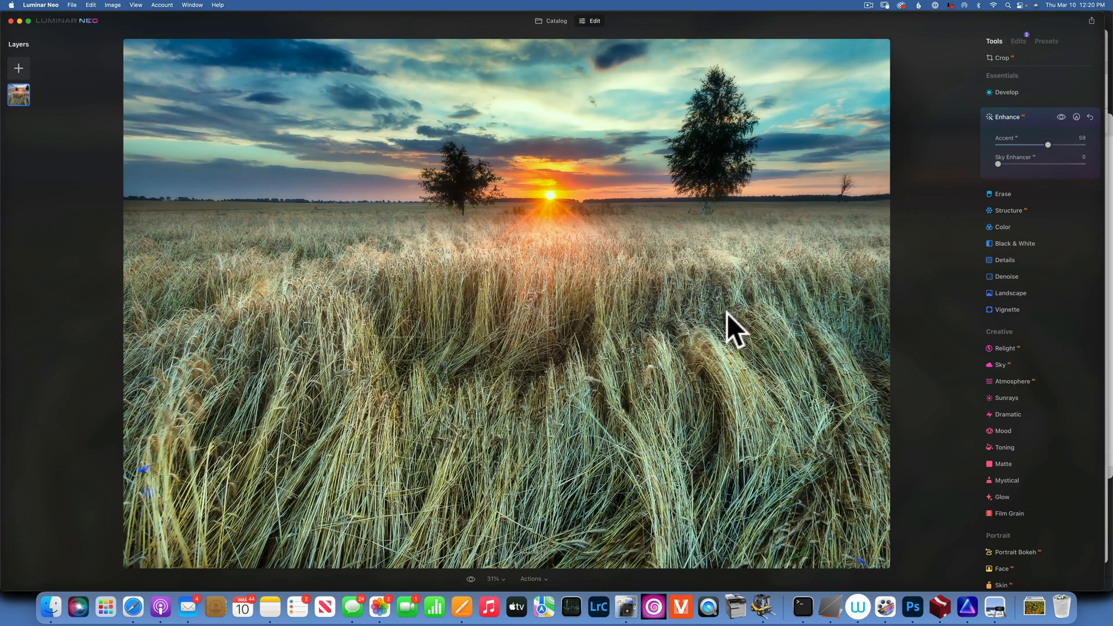
Step: Compare the field photo with and without the Enhance adjustment by toggling its preview repeatedly
left_click(1060, 114)
left_click(1060, 115)
left_click(1060, 115)
left_click(1060, 115)
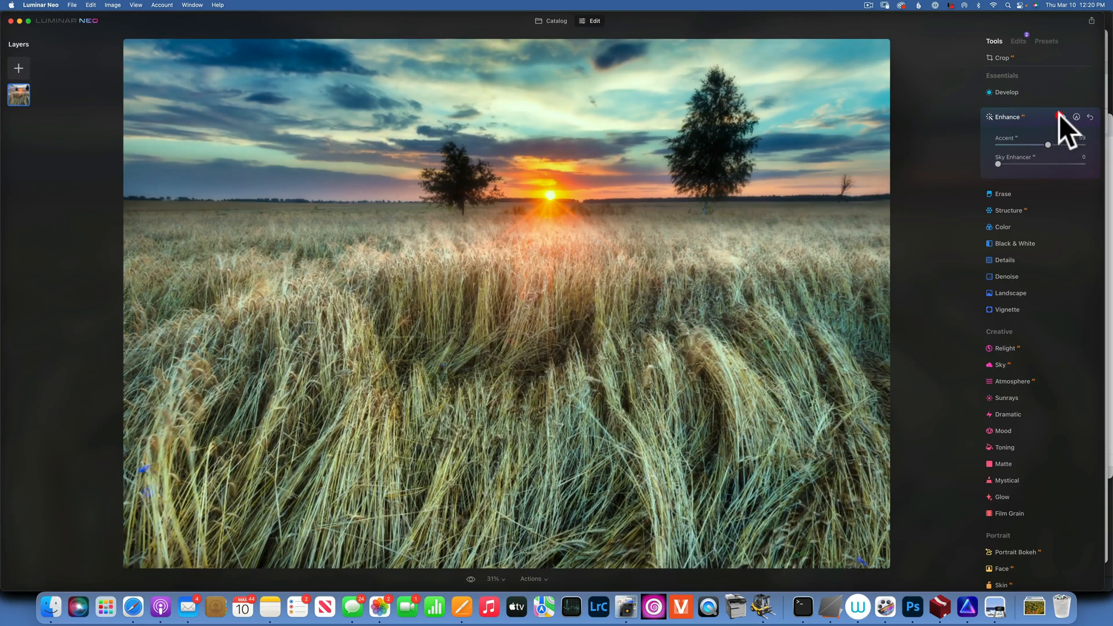
Step: Reset the Enhance adjustments on the field photo
left_click(1090, 117)
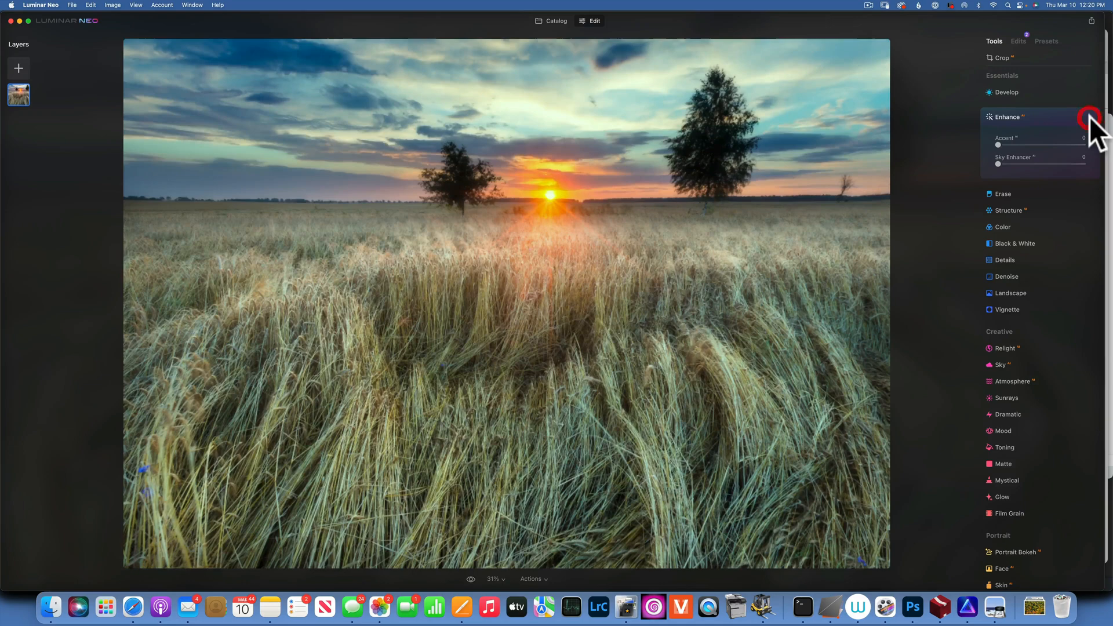
Step: Try erasing the small tree beside the sun with a brush radius of 44, and reset the Erase tool
left_click(1010, 194)
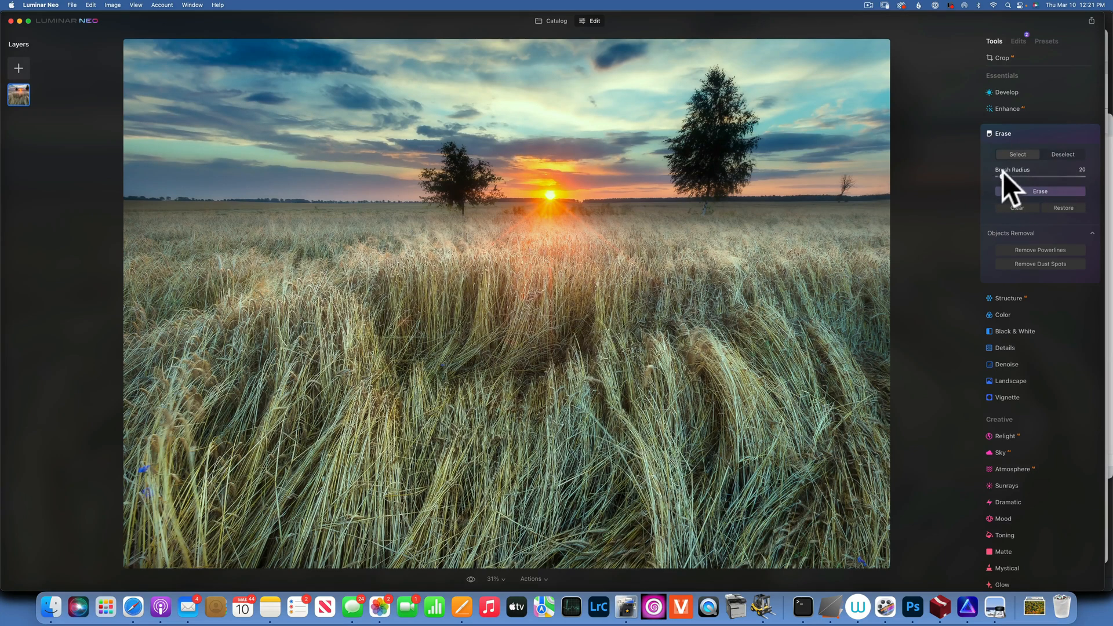
mouse_move(1003, 176)
left_mouse_down()
mouse_move(1042, 177)
mouse_move(1013, 177)
left_mouse_up()
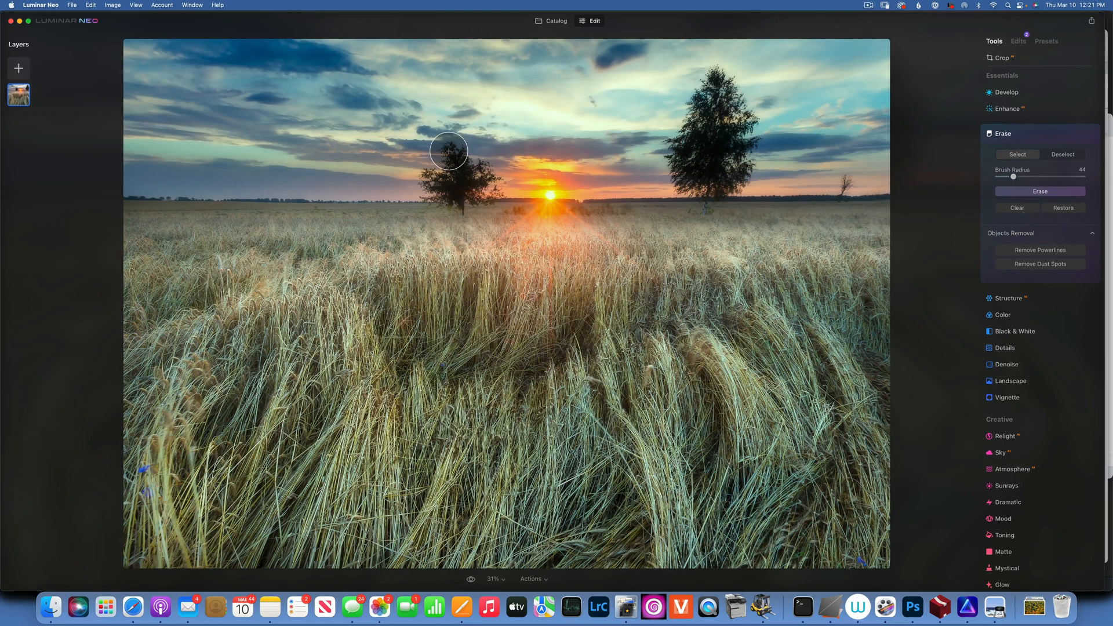
mouse_move(449, 151)
left_mouse_down()
mouse_move(490, 174)
mouse_move(481, 215)
mouse_move(449, 214)
mouse_move(418, 181)
mouse_move(462, 184)
left_mouse_up()
left_click(1040, 191)
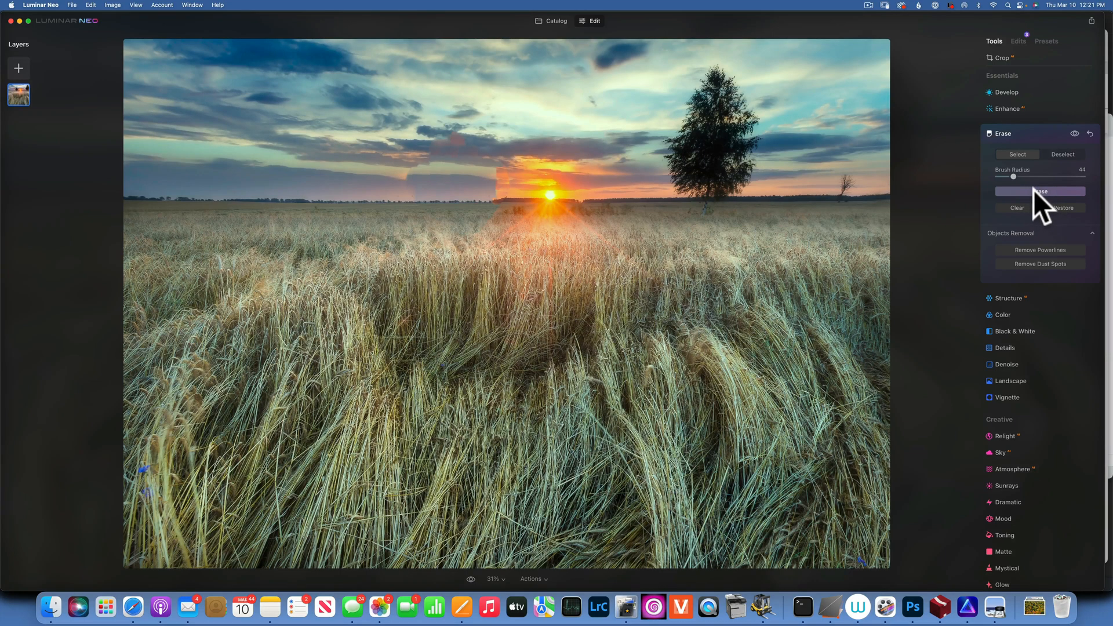
left_click(1090, 133)
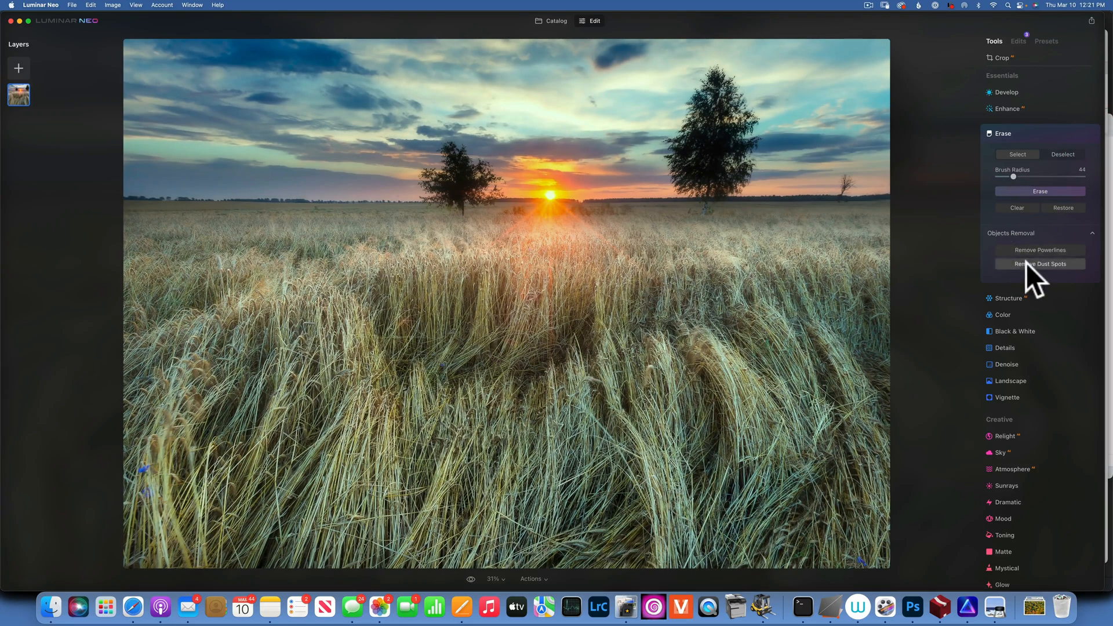
Step: Try a Structure Amount of 55 on the field photo, and reset the Structure tool
left_click(1010, 301)
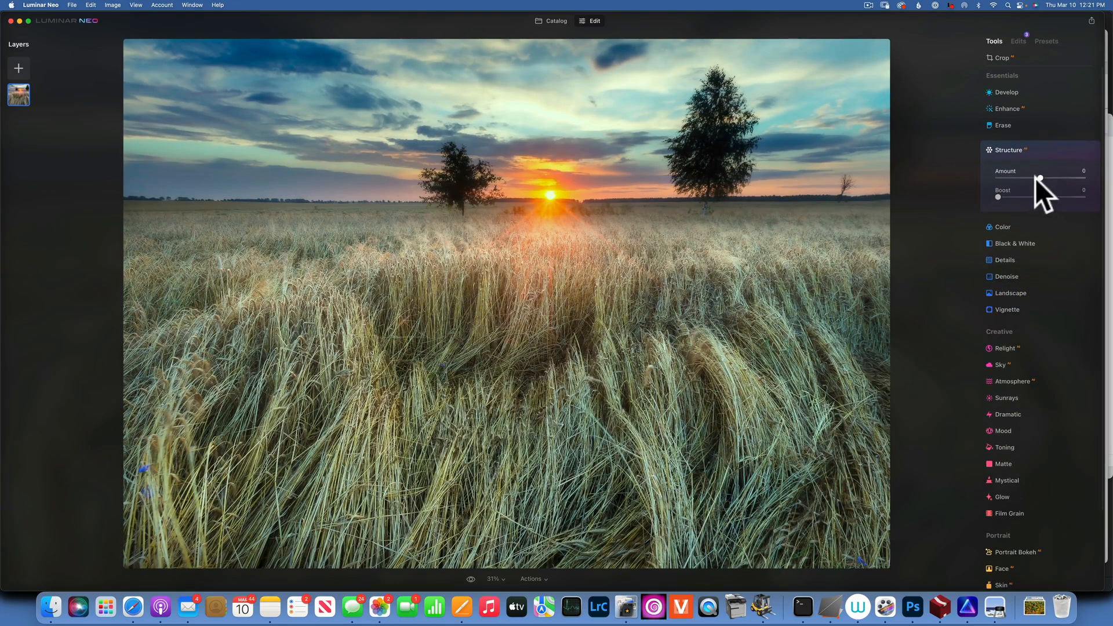
left_click_drag(1039, 175, 1066, 179)
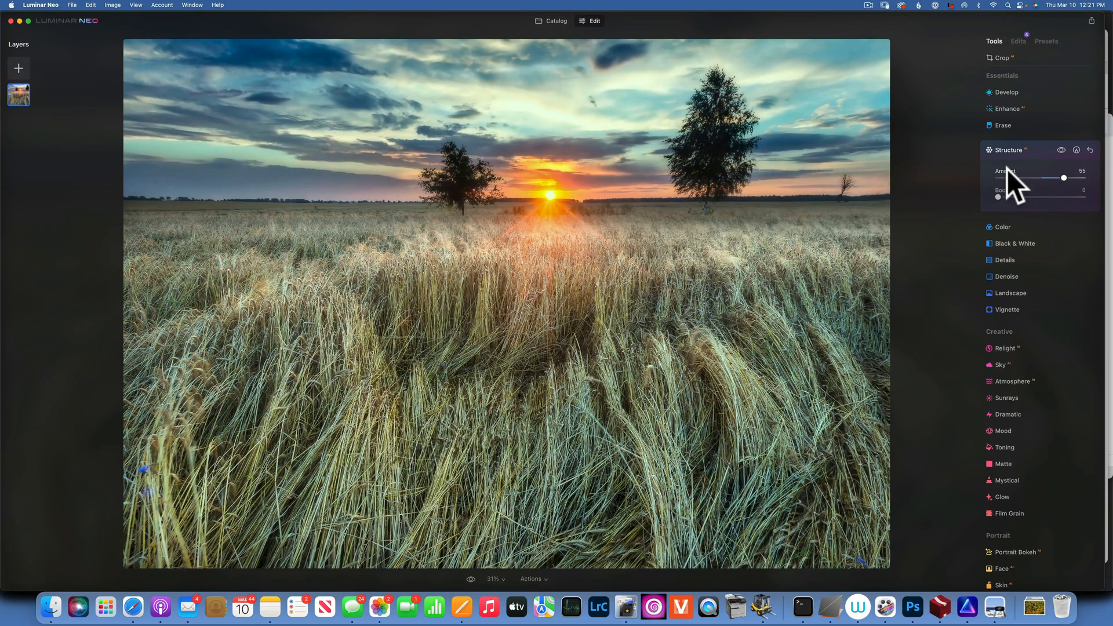
left_click(1088, 149)
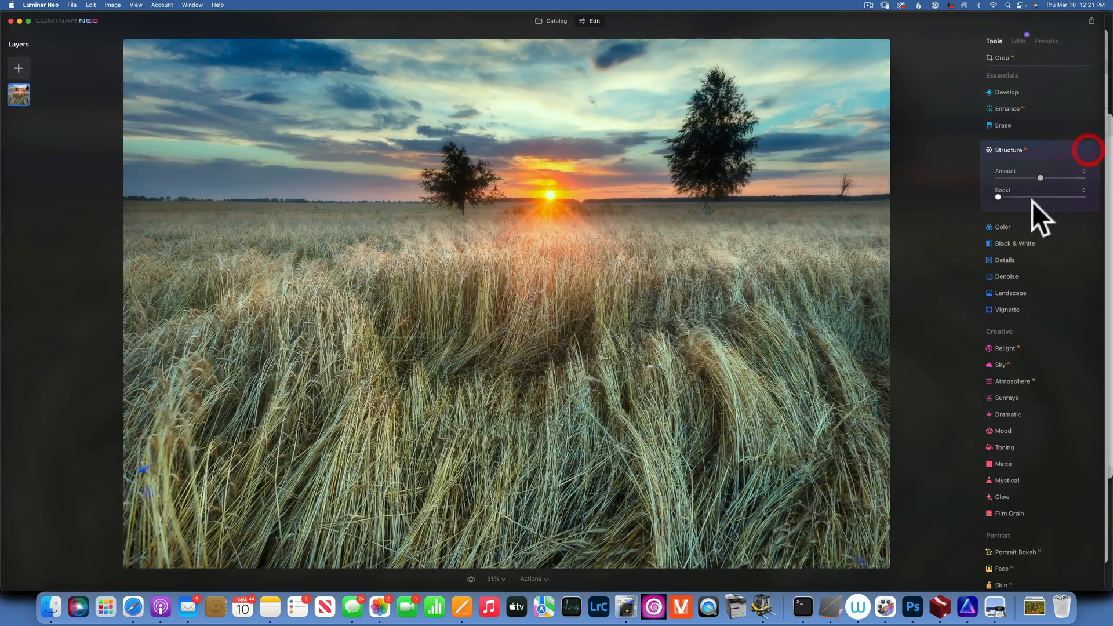
Step: Set Remove Color Cast to 67 in the Color tool, and examine the HSL sliders and their adjustment modes
left_click(1002, 227)
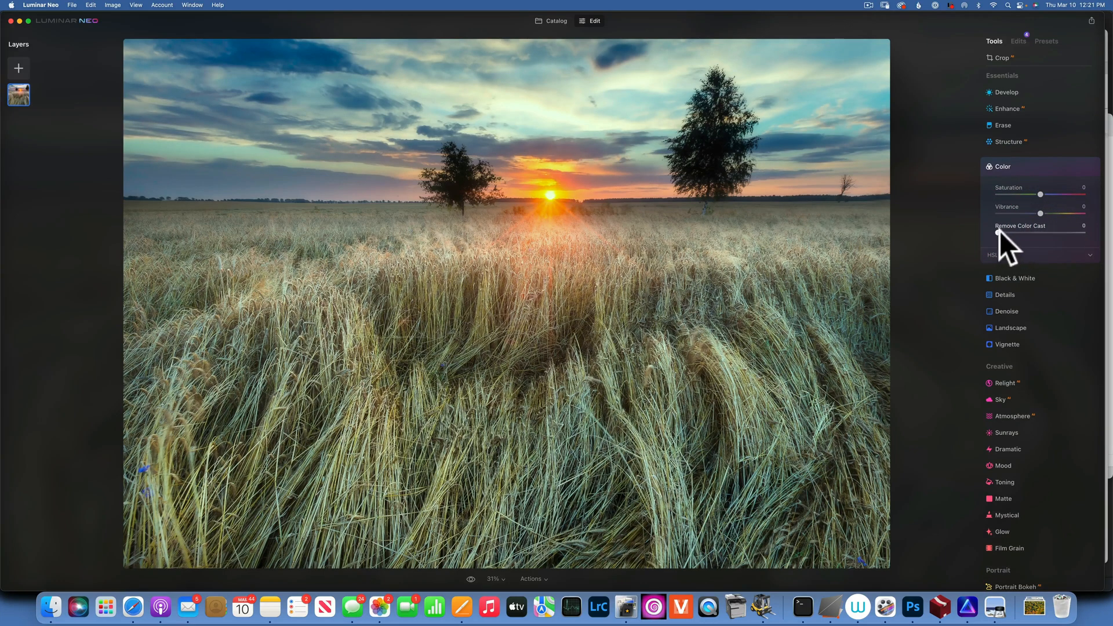
left_click_drag(1000, 230, 1069, 233)
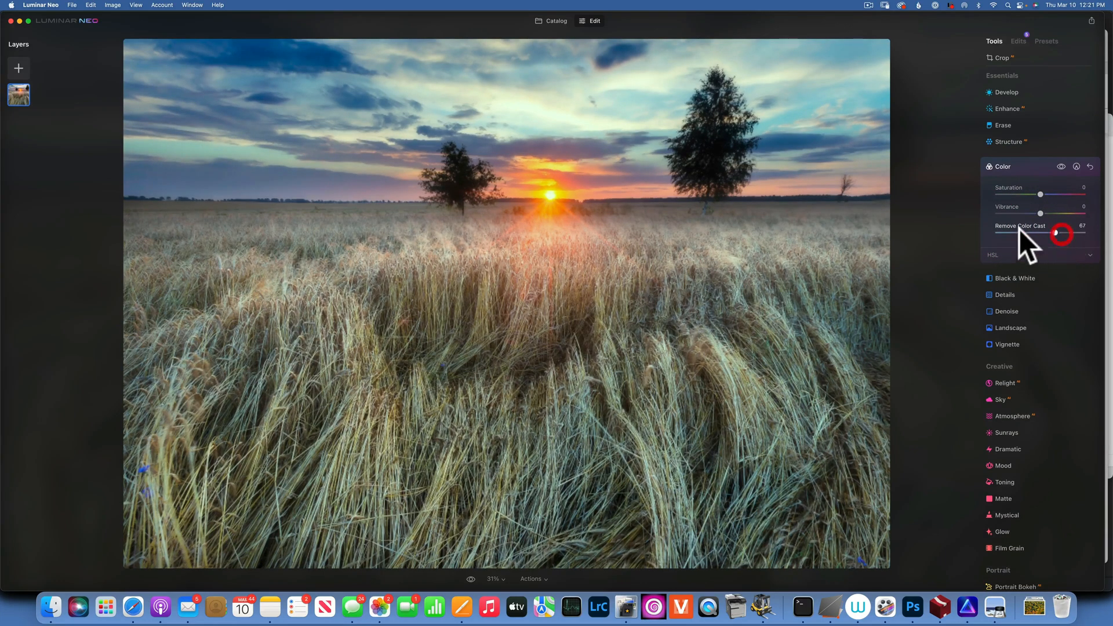
left_click(1055, 255)
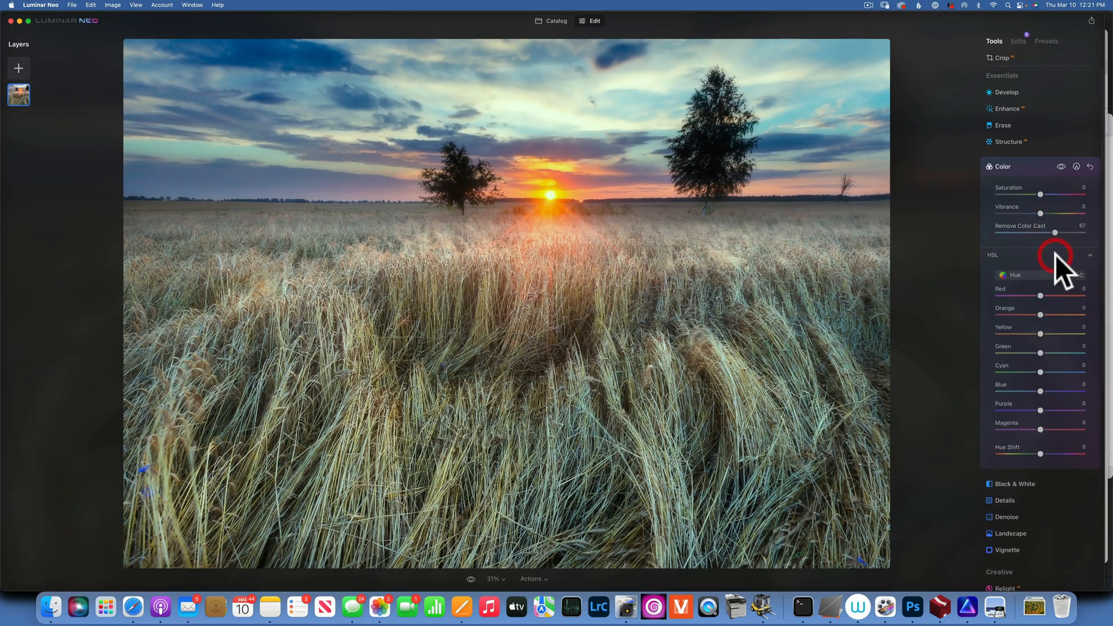
scroll(1042, 266, "down", 3)
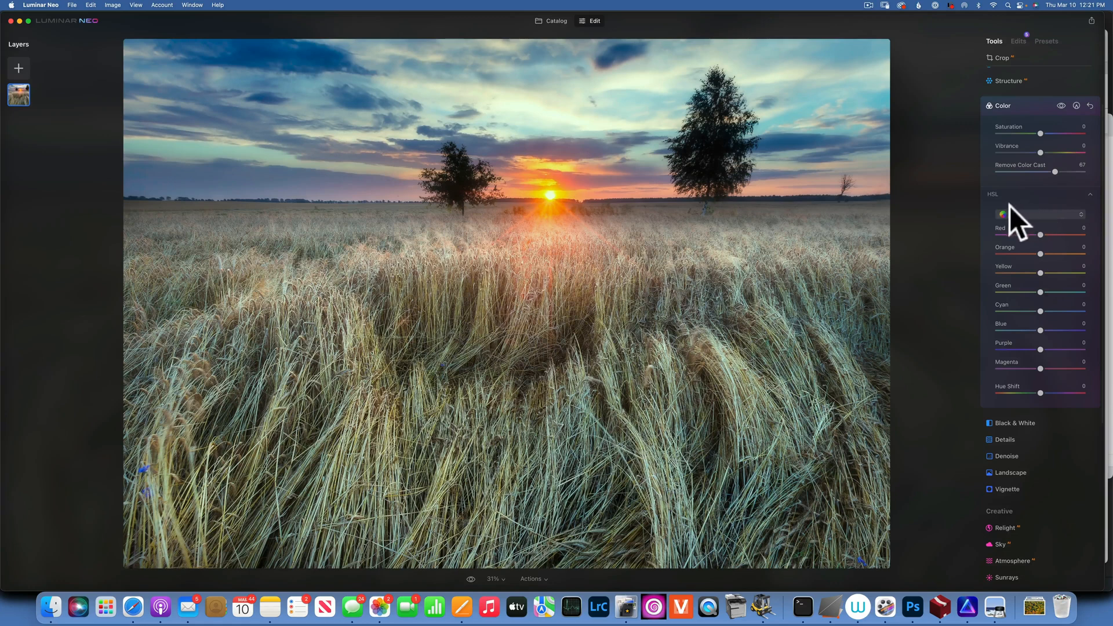
left_click(1049, 214)
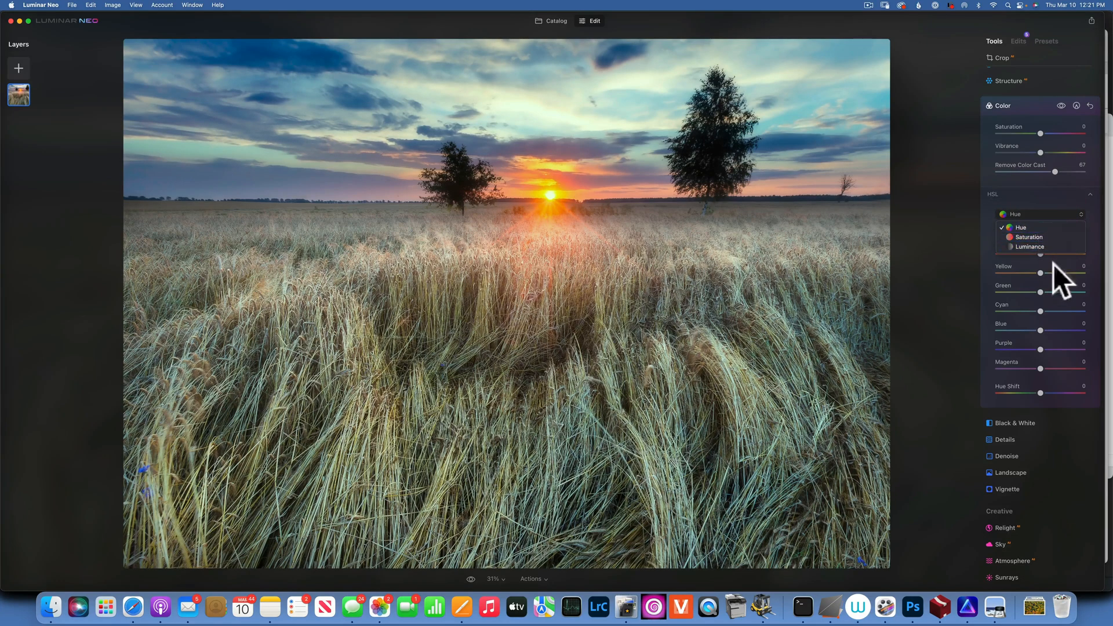
left_click(1034, 213)
left_click(1021, 194)
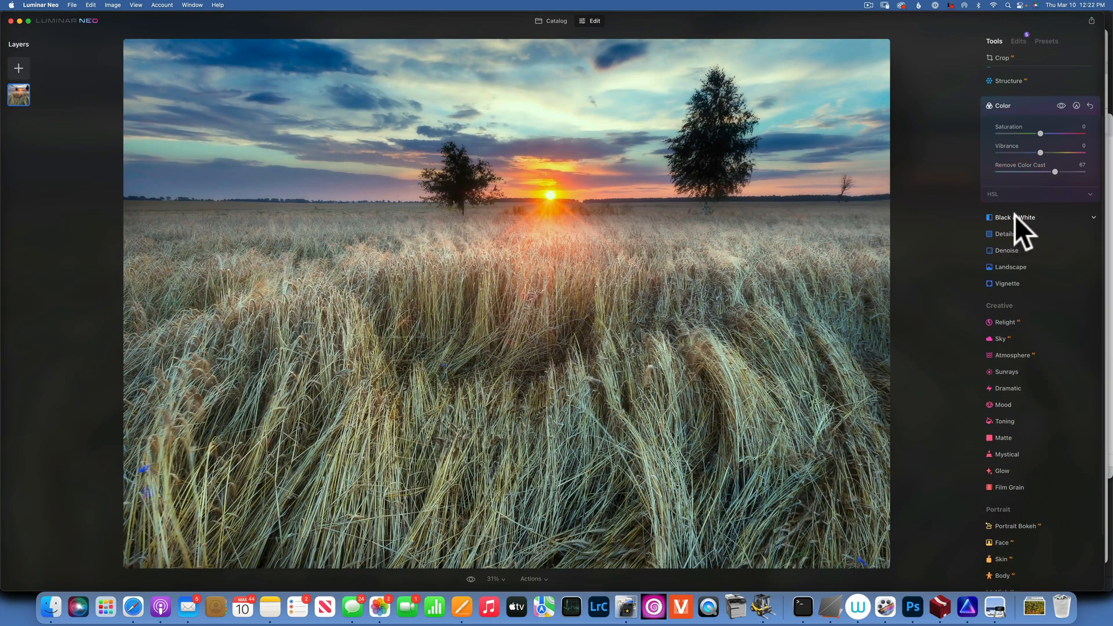
Step: Try a black and white conversion with Red luminance 3, lowered Yellow and Blue at -54, and reset the Black & White tool
left_click(1015, 217)
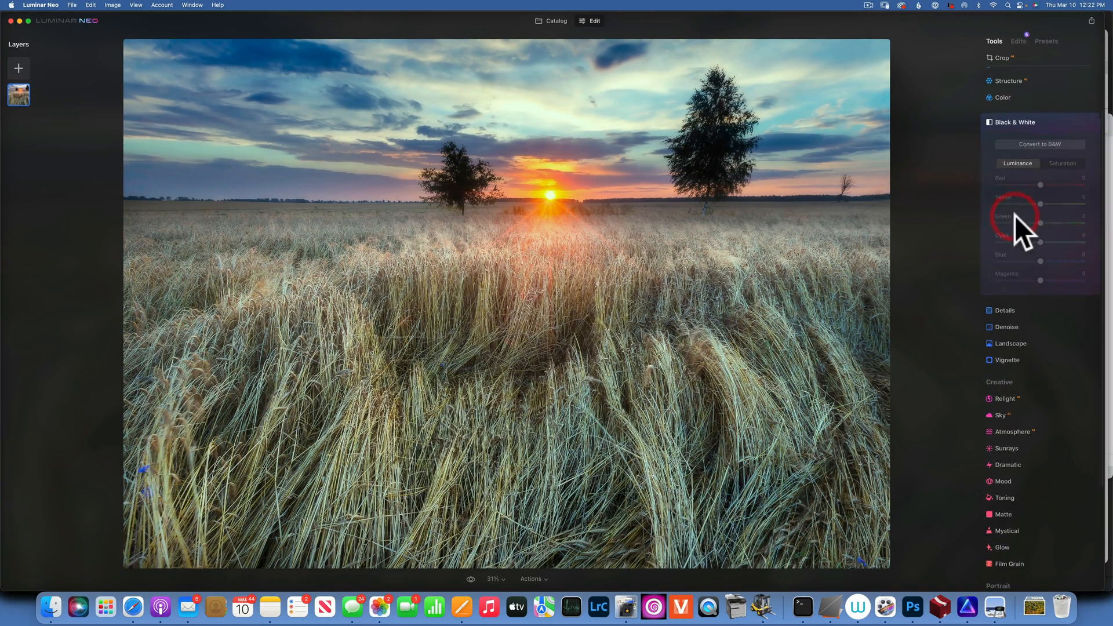
left_click(1043, 142)
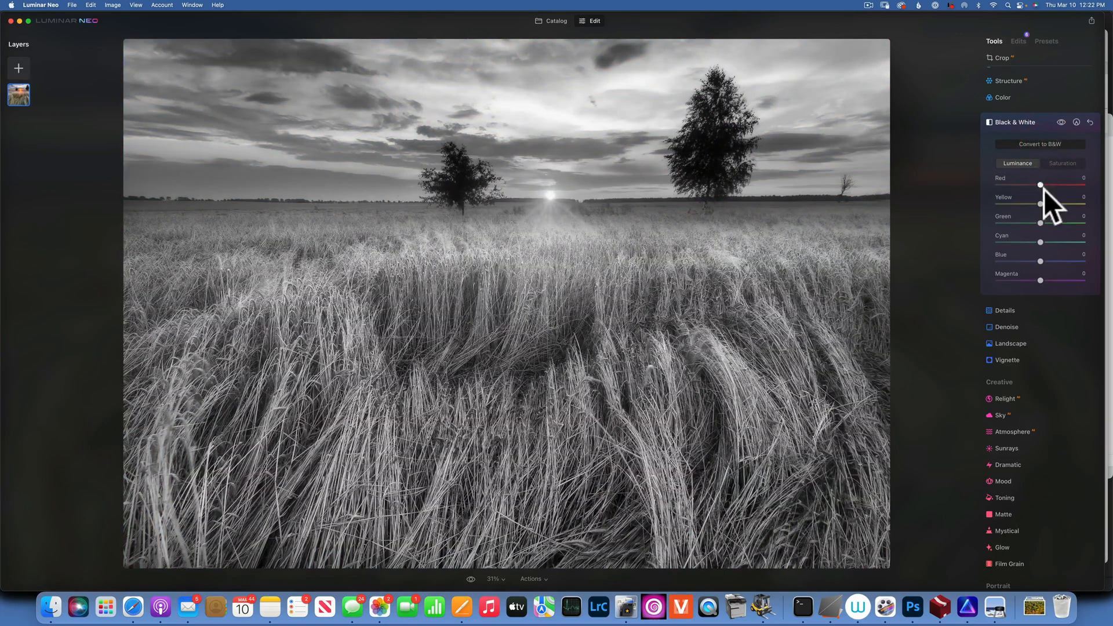
mouse_move(1040, 185)
left_mouse_down()
mouse_move(1083, 185)
mouse_move(1008, 180)
mouse_move(1042, 184)
mouse_move(1025, 203)
mouse_move(1038, 205)
left_mouse_up()
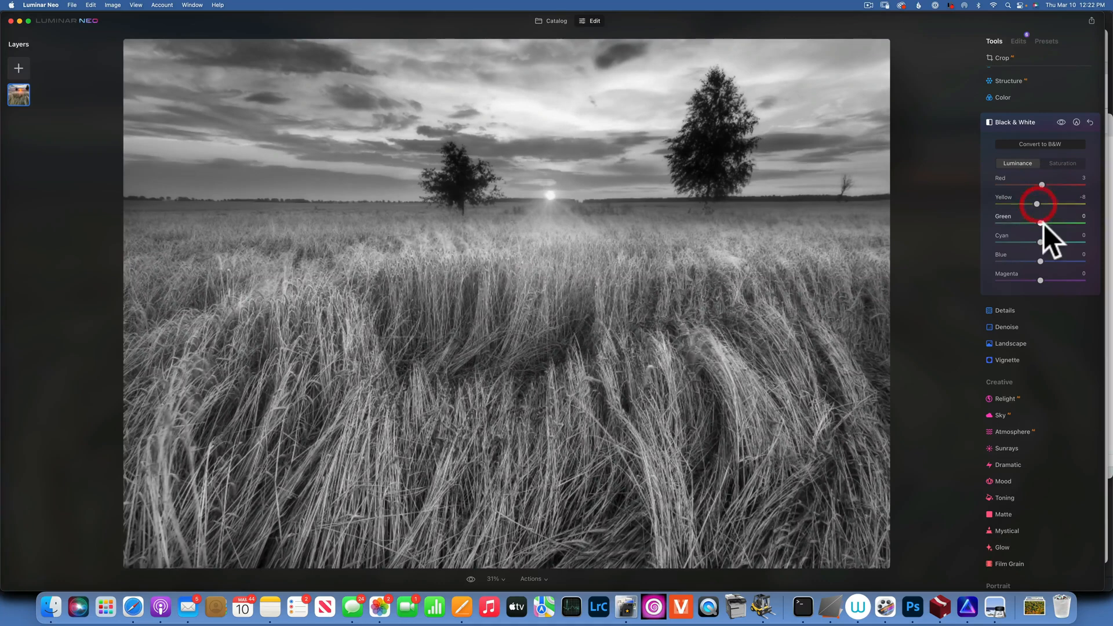
left_click_drag(1040, 262, 1017, 257)
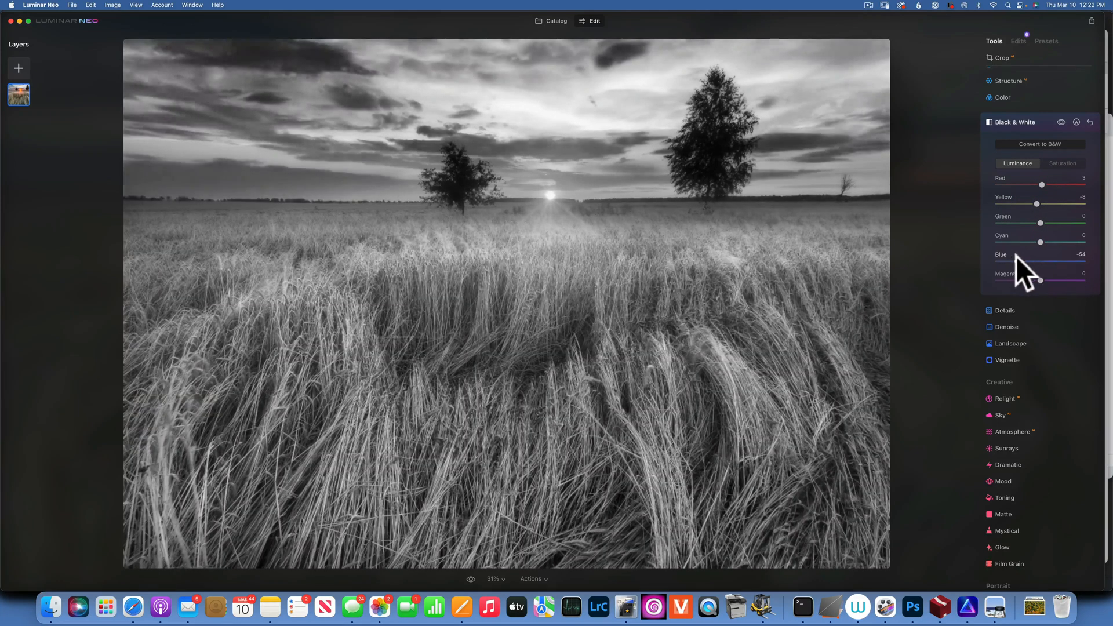
left_click(1076, 123)
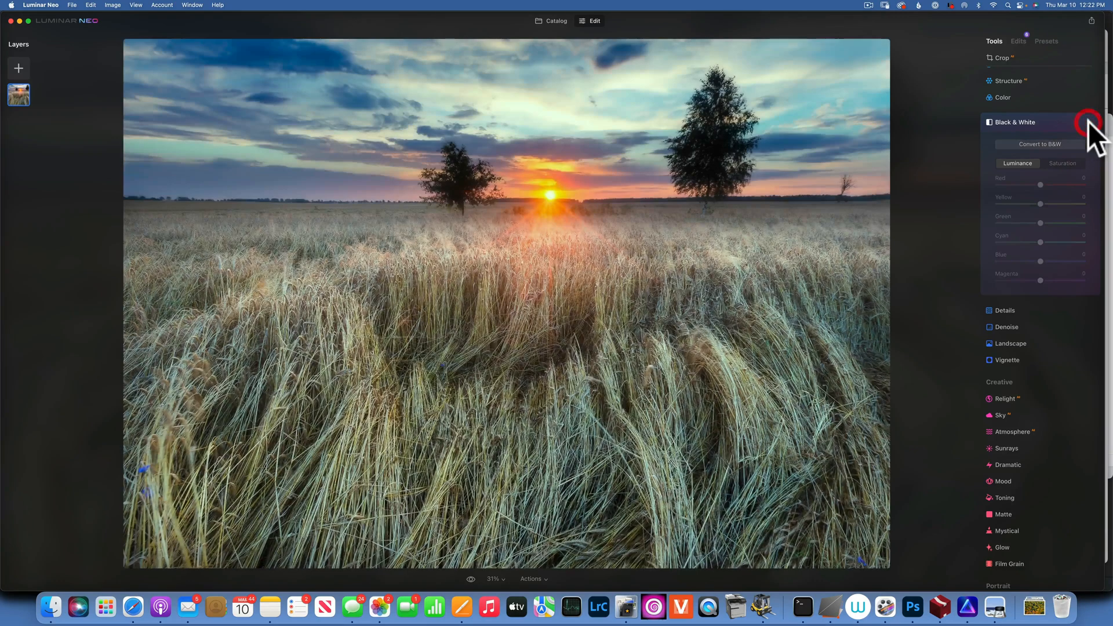
Step: Set Small Details to 69 and Medium Details to 52 on the field photo
left_click(1011, 309)
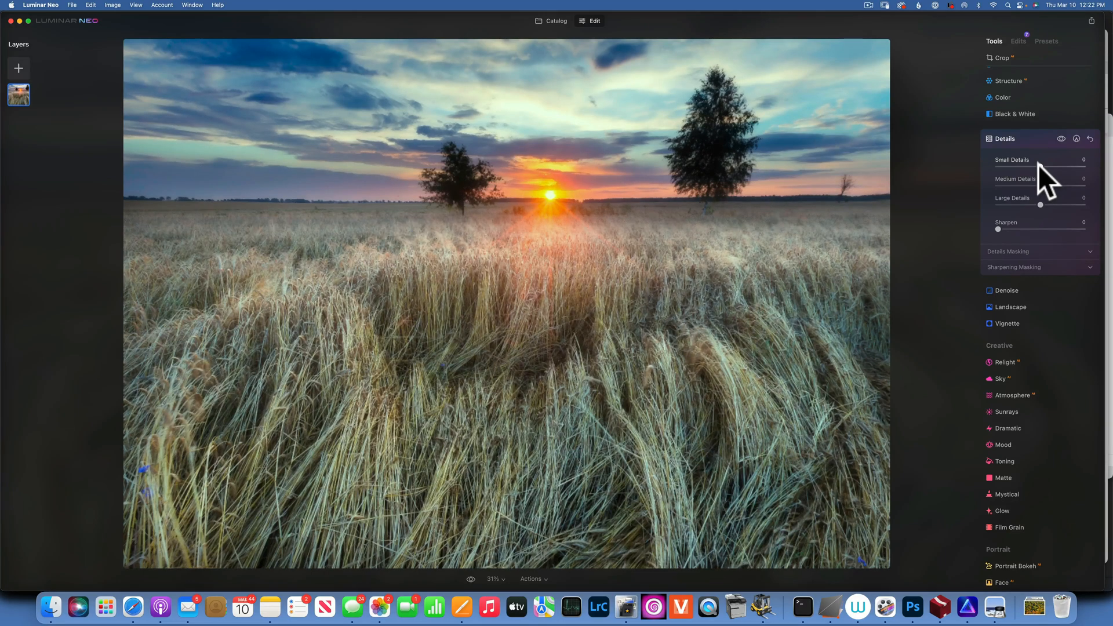
left_click_drag(1039, 164, 1041, 164)
left_click_drag(1056, 169, 1070, 170)
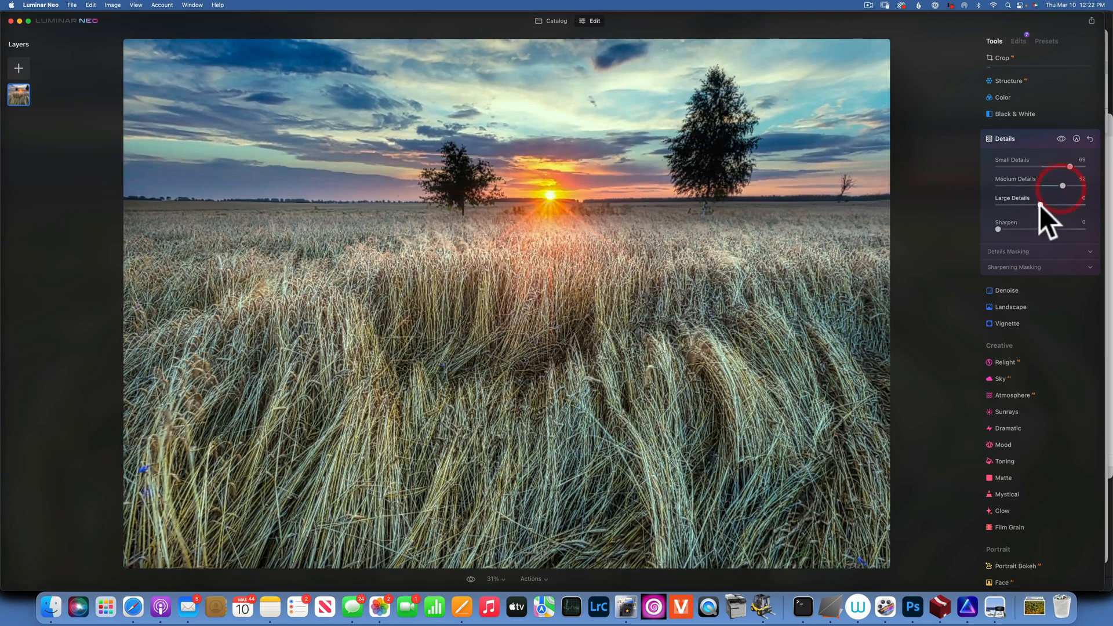
Step: Show the Details Masking and Sharpening Masking settings, and reset the Details adjustments
left_click(1019, 252)
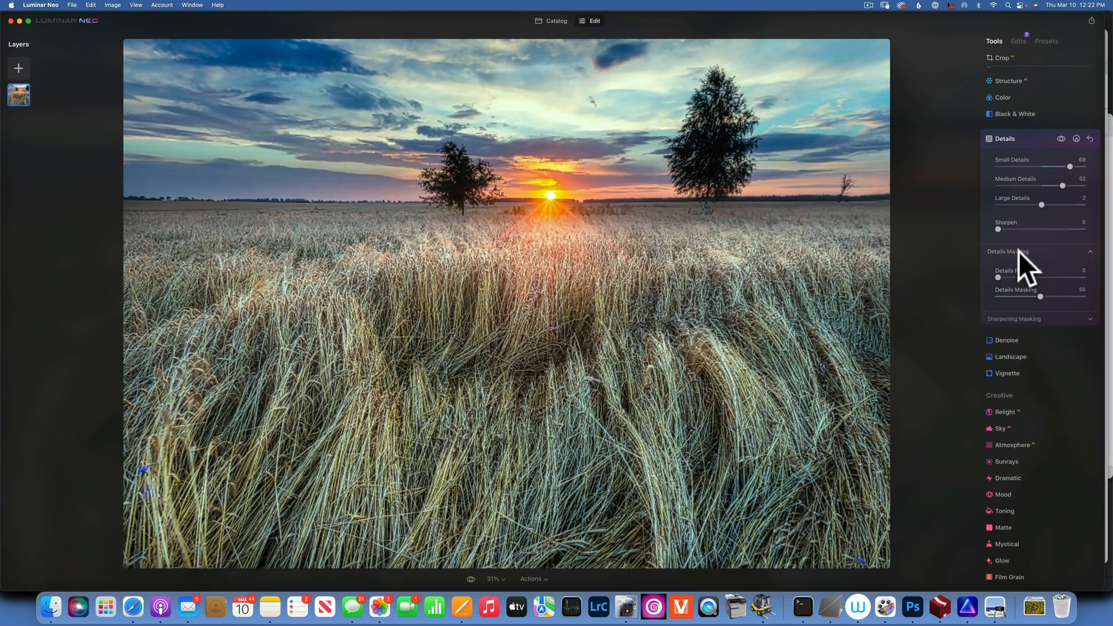
left_click(1017, 320)
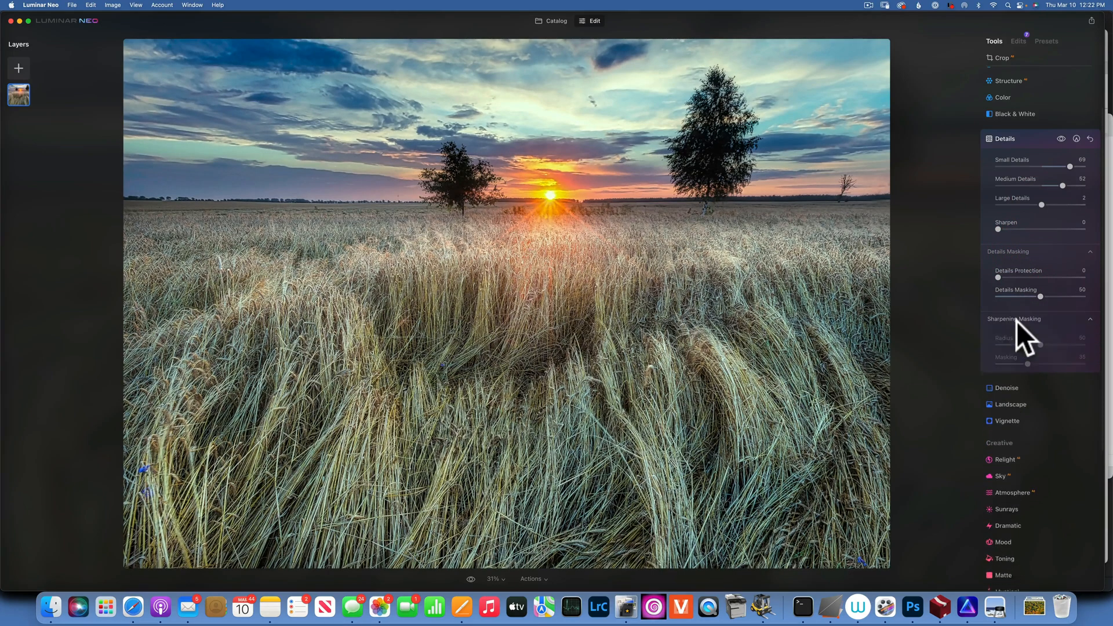
left_click(1090, 139)
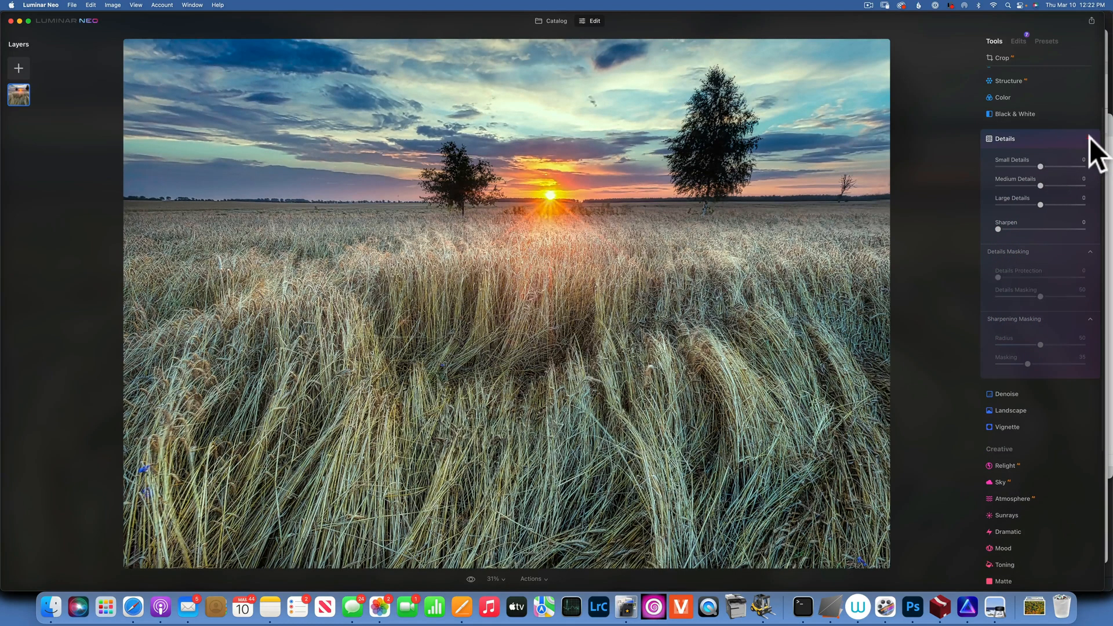
Step: Examine the Denoise settings, and open the Landscape tool's settings
left_click(1007, 394)
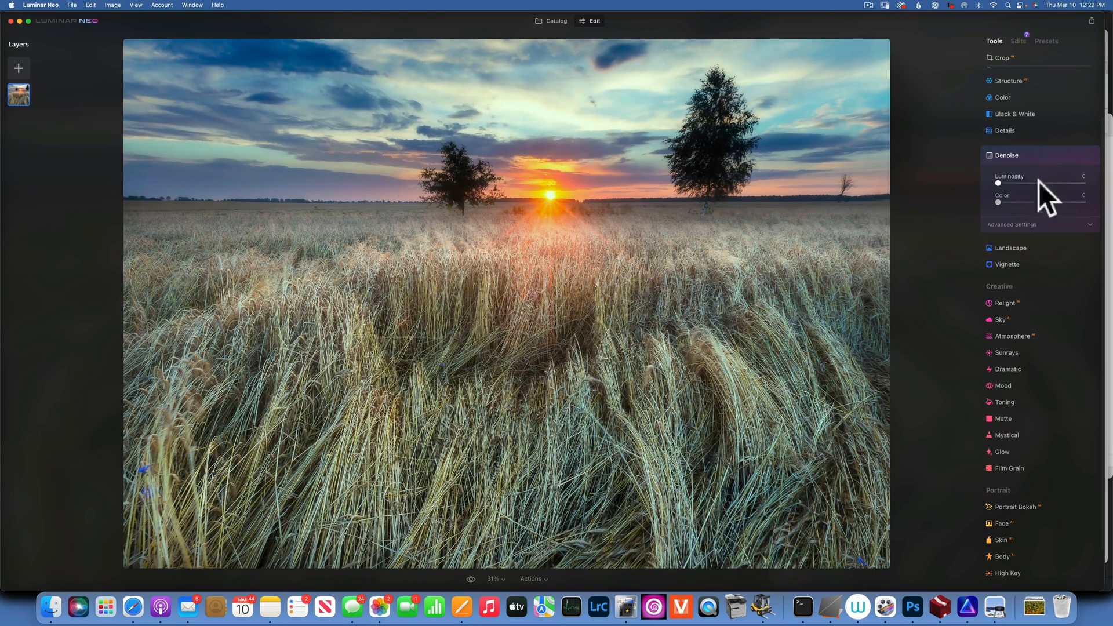
left_click(1014, 155)
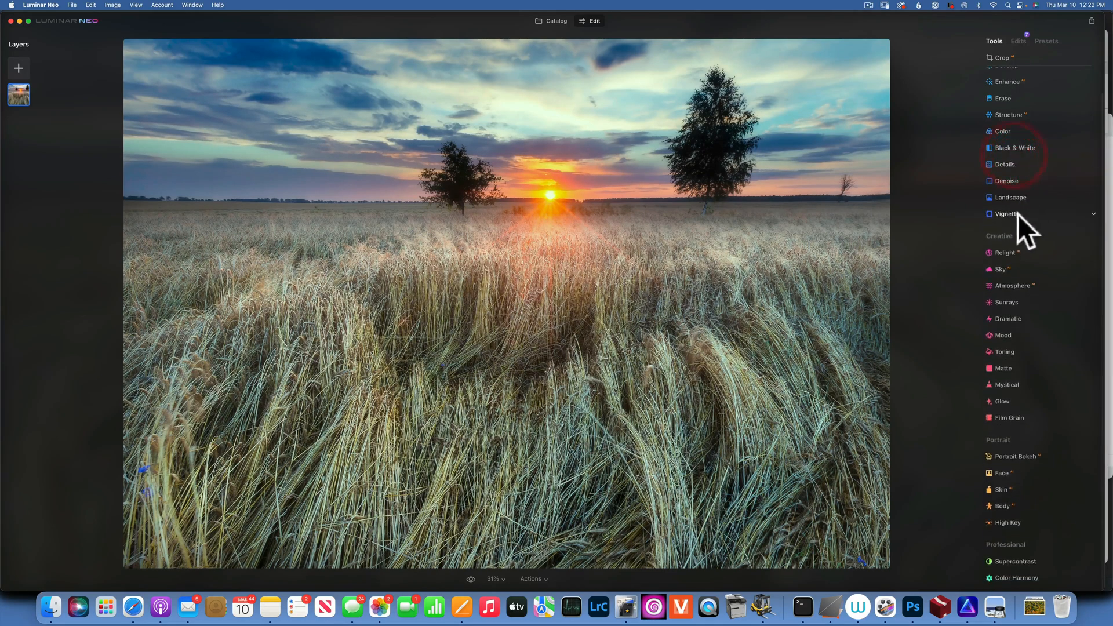
left_click(1015, 197)
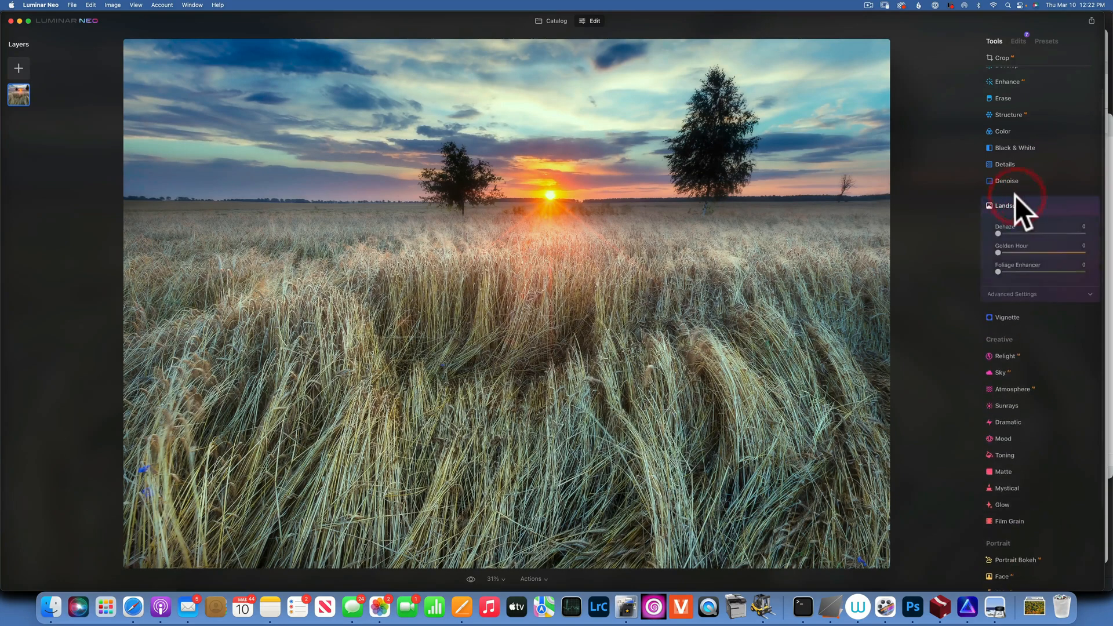
Step: Browse the catalog's Single Image Edits and open the misty forest photo with the wooden walkway for editing
left_click(556, 21)
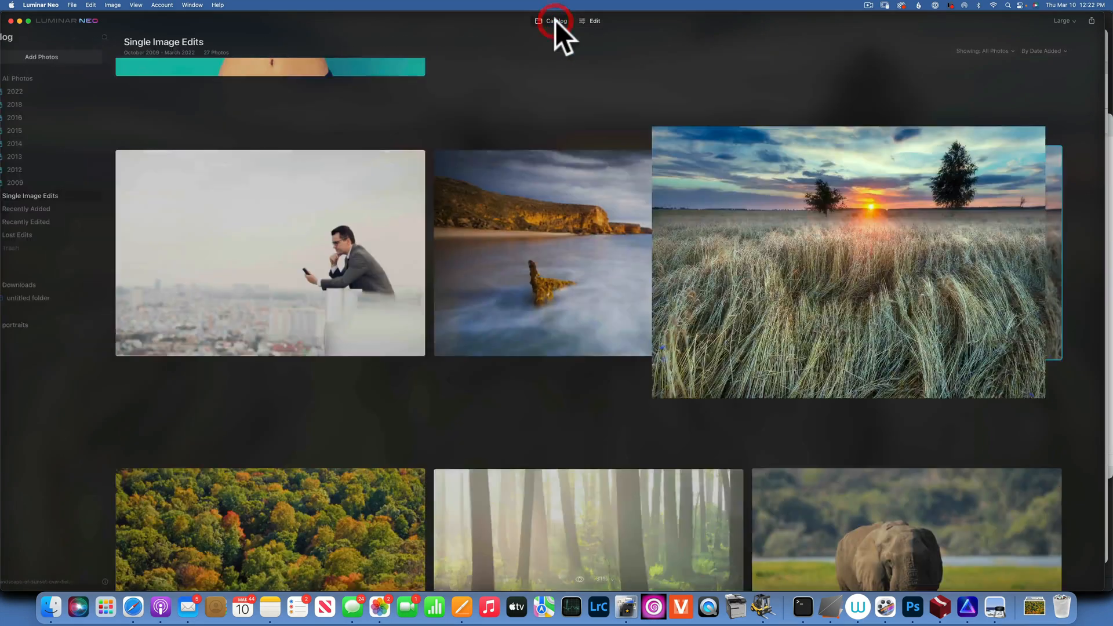
scroll(673, 223, "down", 5)
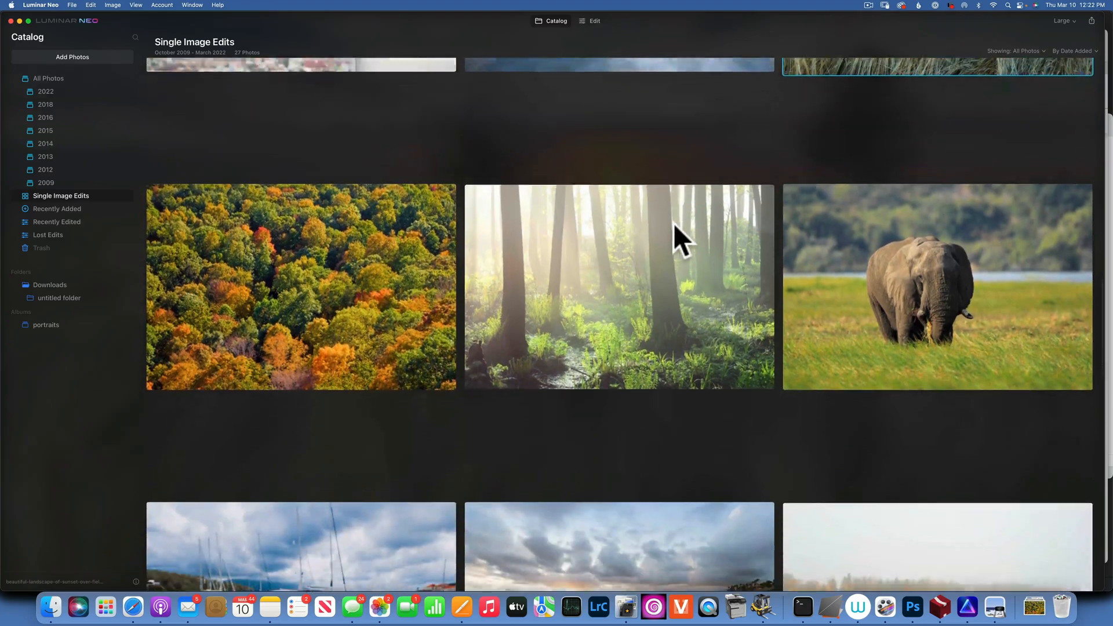
scroll(674, 223, "down", 10)
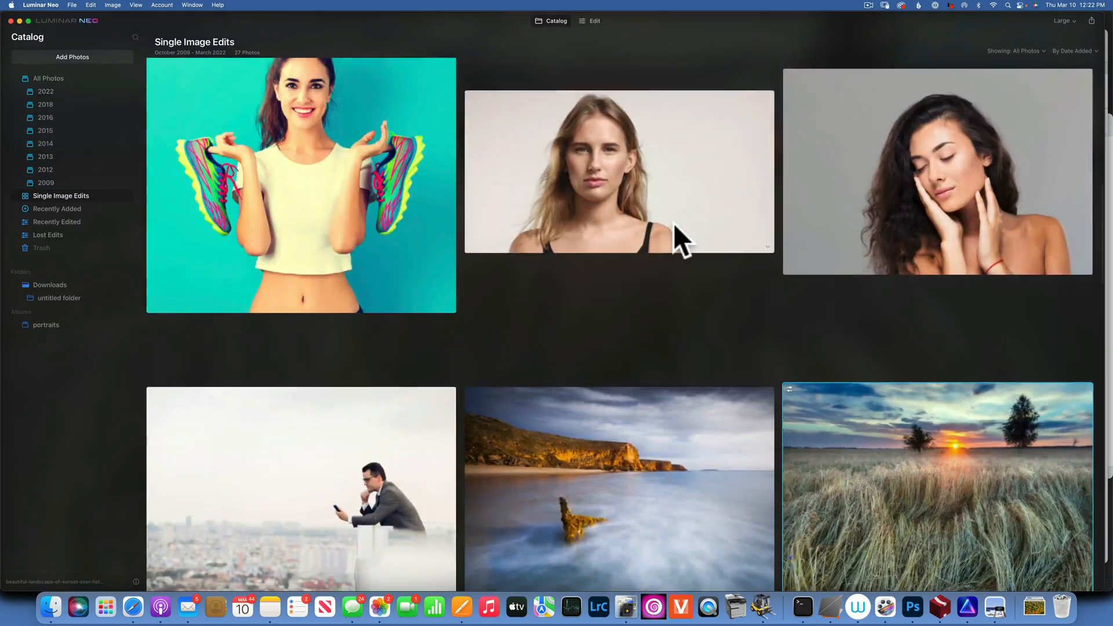
scroll(673, 223, "up", 10)
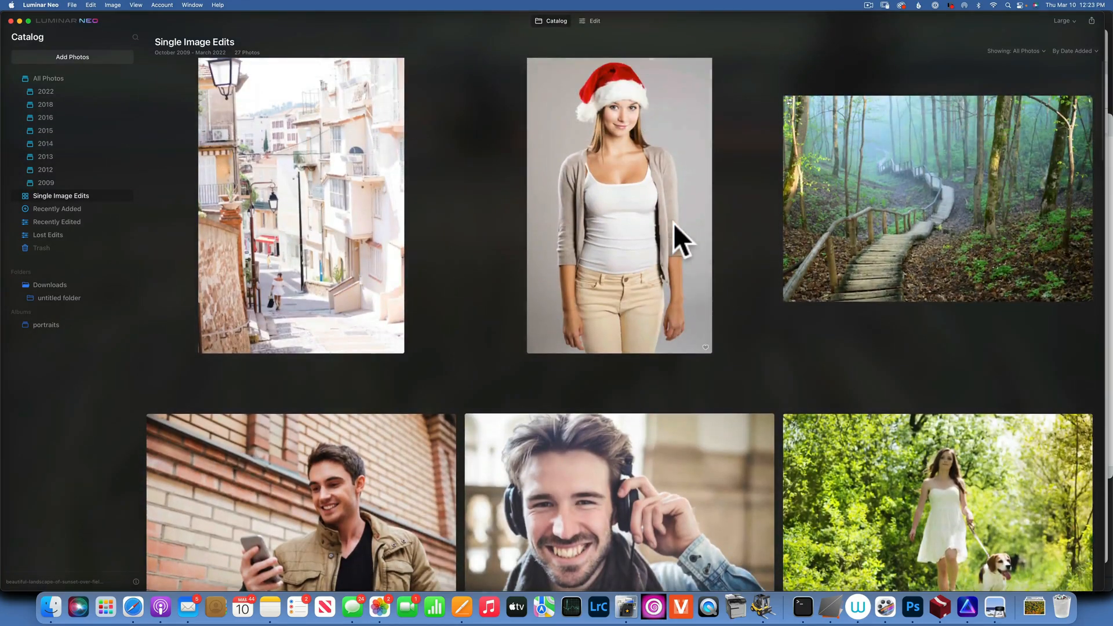
double_click(928, 184)
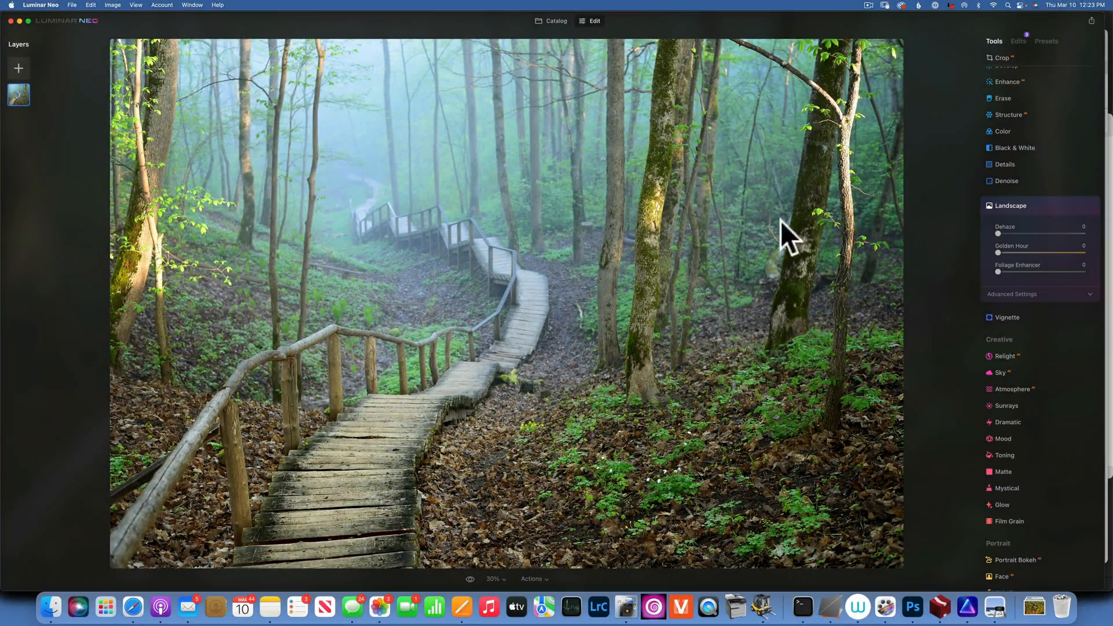
Step: Set the Landscape tool's Golden Hour to 85 on the forest photo and compare it with and without the adjustment
left_click(1018, 204)
left_click(1017, 200)
mouse_move(999, 232)
left_mouse_down()
mouse_move(1066, 234)
mouse_move(991, 233)
left_mouse_up()
mouse_move(1055, 257)
left_mouse_down()
mouse_move(1041, 255)
mouse_move(1071, 253)
left_mouse_up()
left_click(1061, 203)
left_click(1061, 204)
left_click(1061, 204)
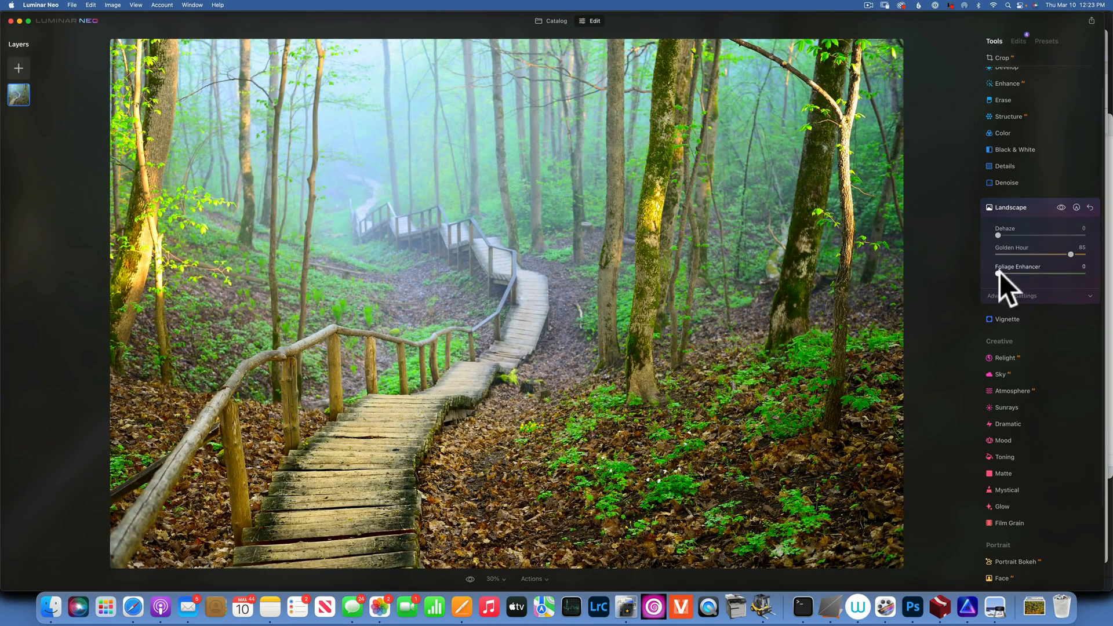
Step: Try the Foliage Enhancer at 100 on the forest photo, and reset the Landscape adjustments
scroll(999, 272, "down", 1)
left_click_drag(999, 273, 1100, 276)
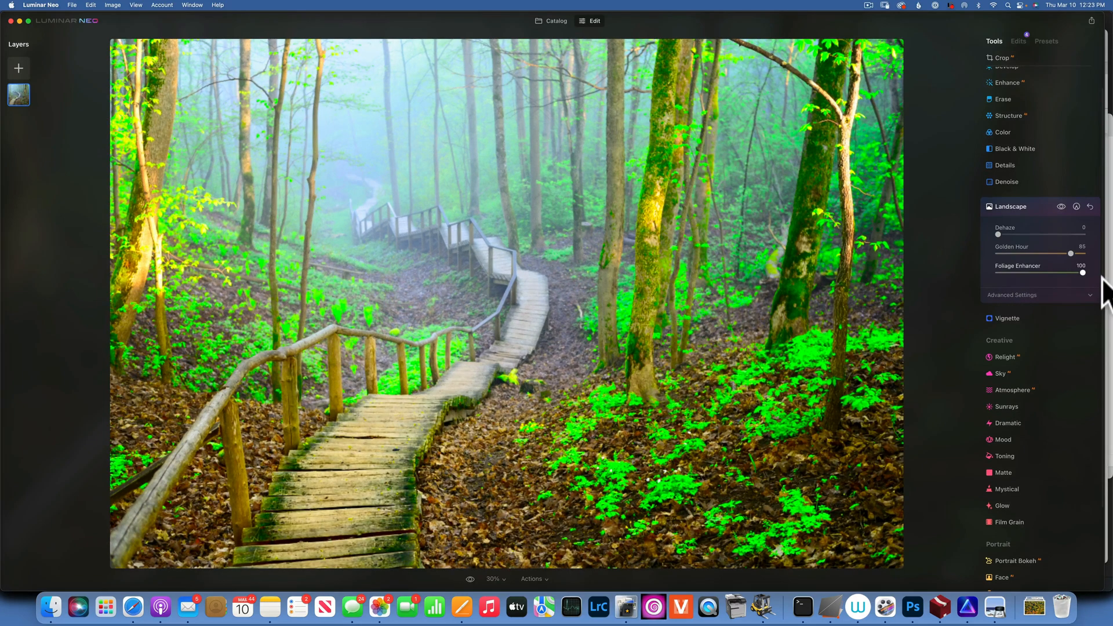
left_click(1091, 206)
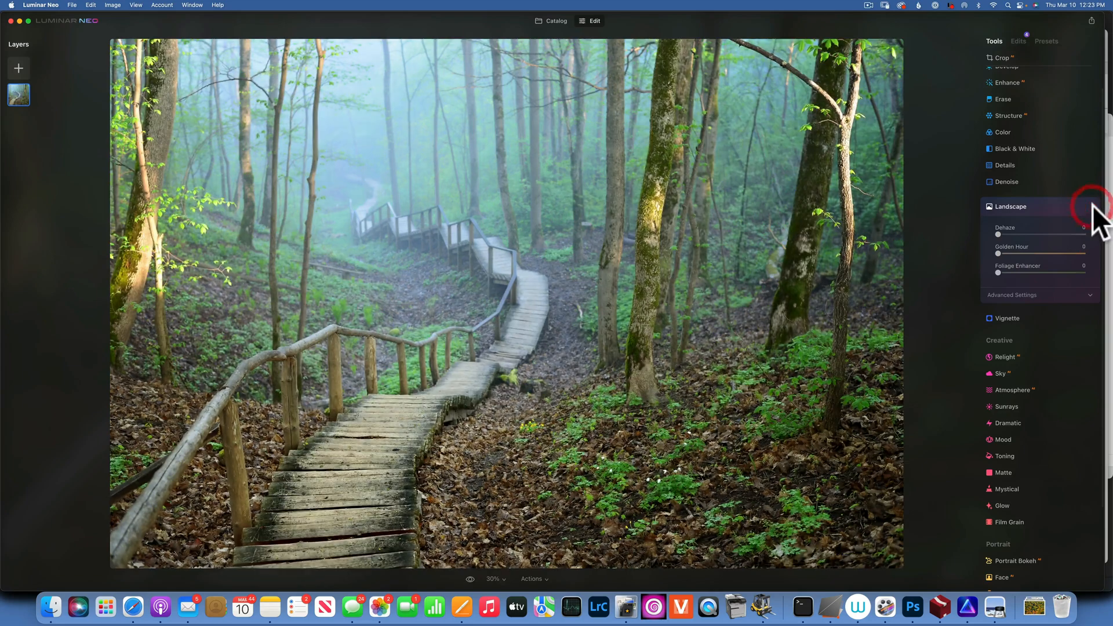
Step: Open the catalog photo of the woman in a white dress walking a dog for editing
left_click(1011, 316)
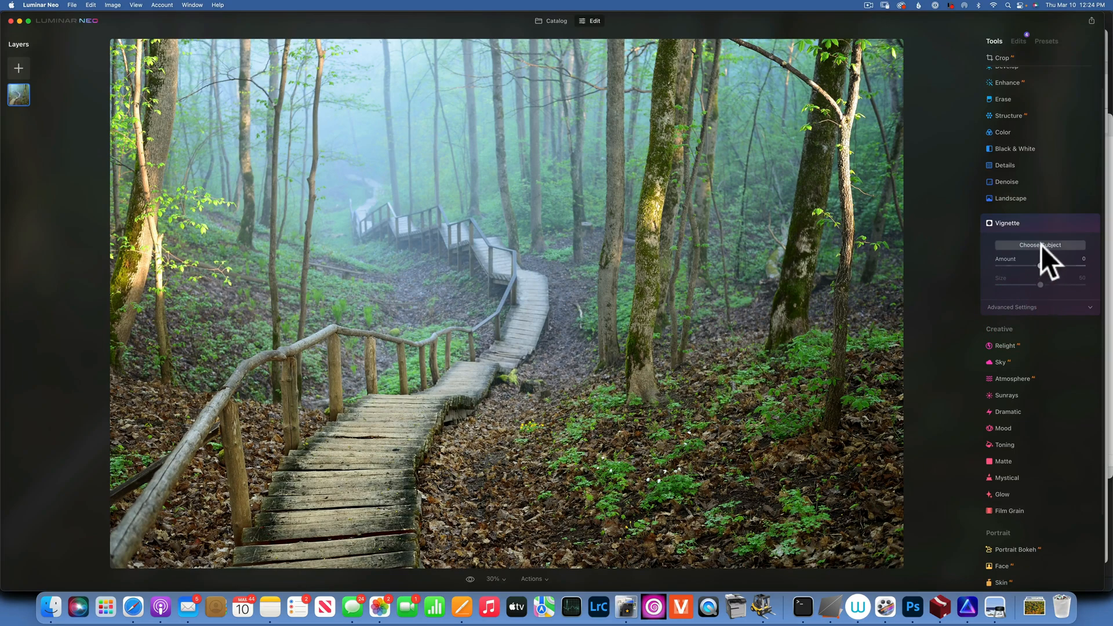
left_click(557, 20)
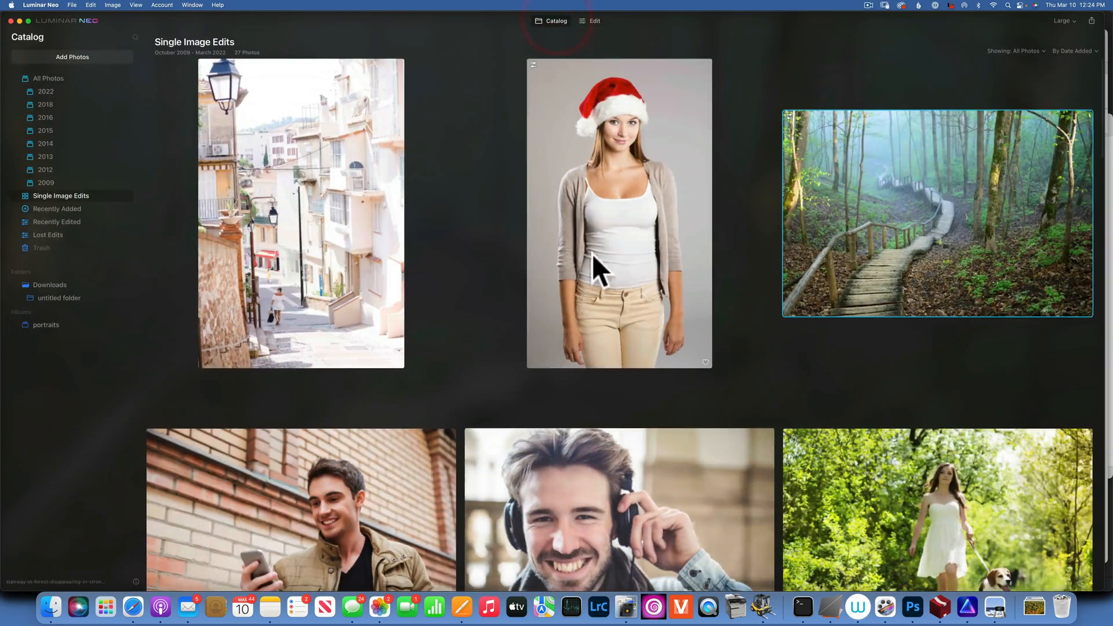
scroll(587, 254, "down", 5)
left_click(956, 273)
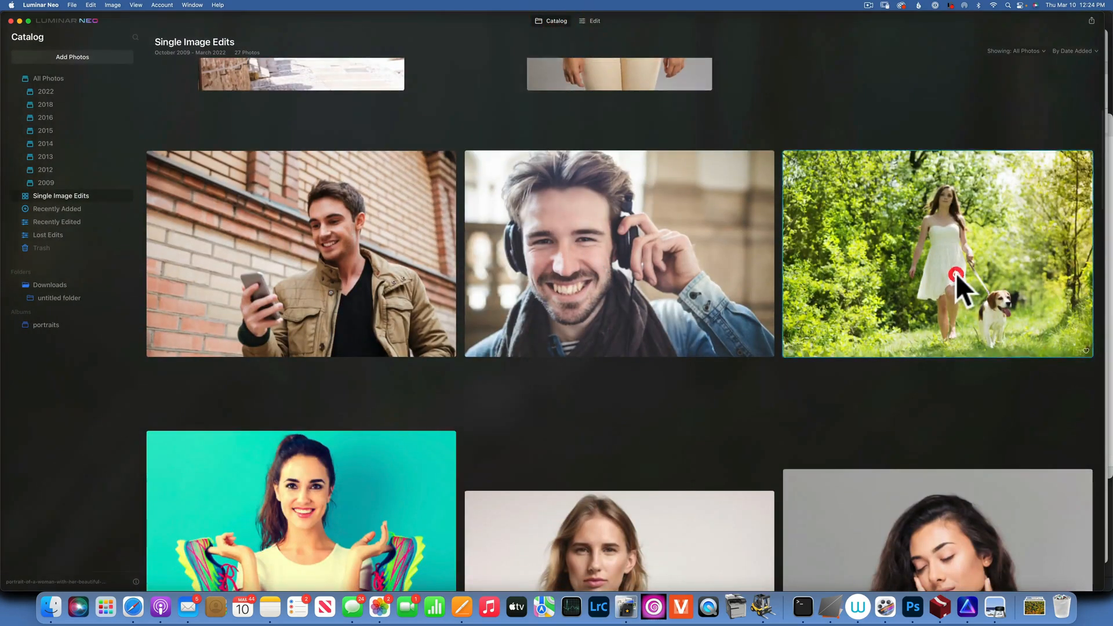
double_click(955, 273)
left_click(593, 20)
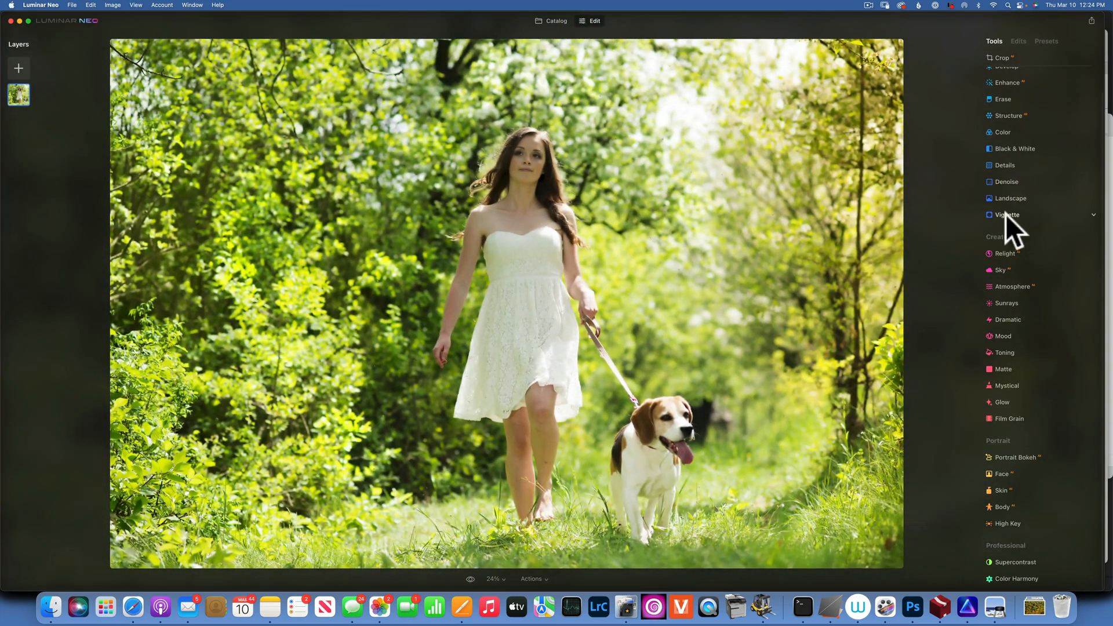
Step: Try a vignette centred on the woman with Amount -83 and Size 56, and reset the Vignette adjustments
left_click(1006, 214)
left_click(1042, 242)
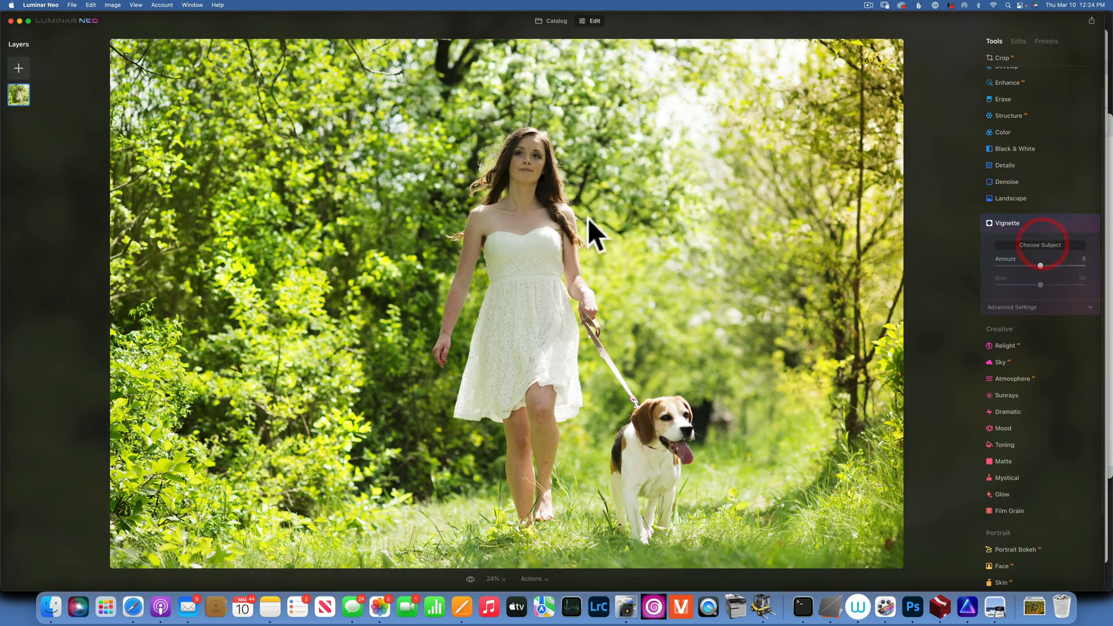
left_click(514, 238)
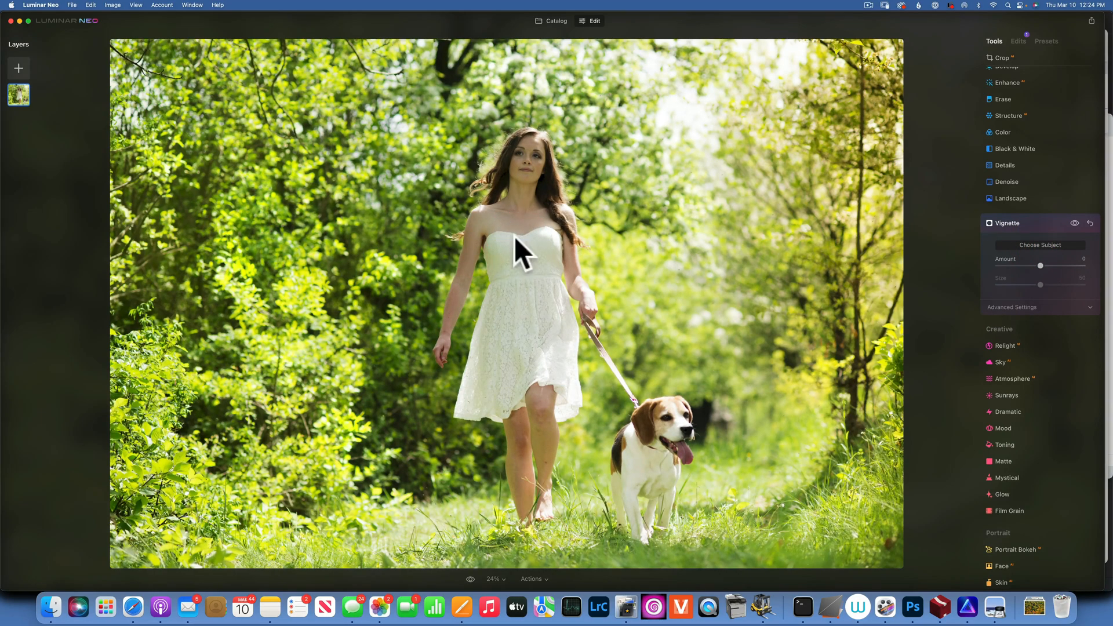
mouse_move(1042, 263)
left_mouse_down()
mouse_move(1093, 267)
mouse_move(973, 261)
mouse_move(1024, 260)
mouse_move(1074, 285)
mouse_move(1005, 262)
mouse_move(1080, 284)
mouse_move(1006, 283)
mouse_move(1046, 284)
left_mouse_up()
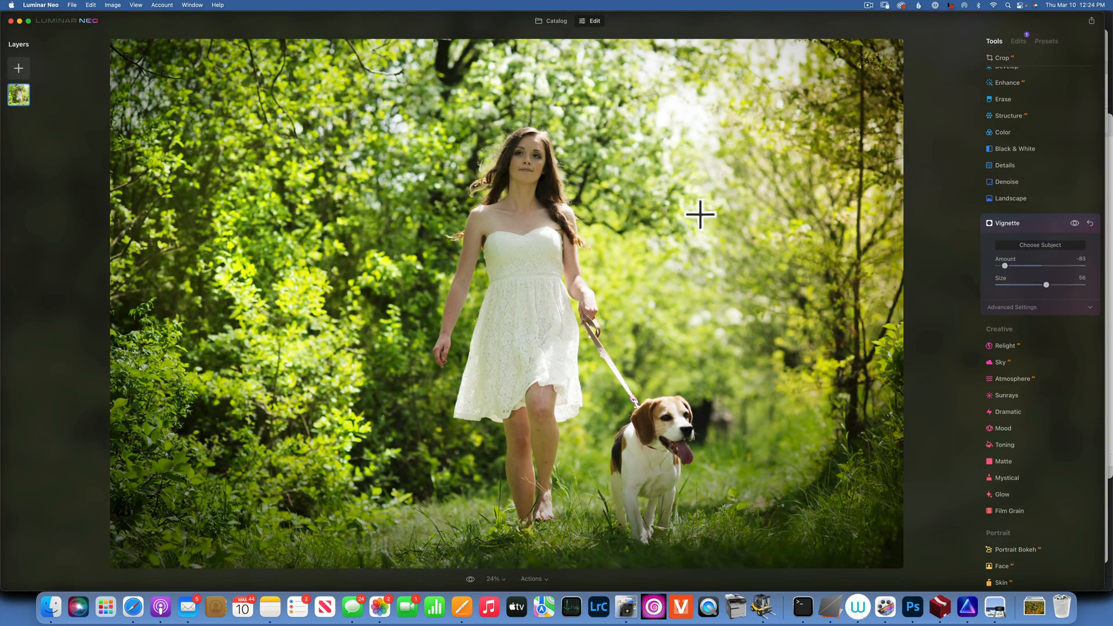
left_click(1090, 223)
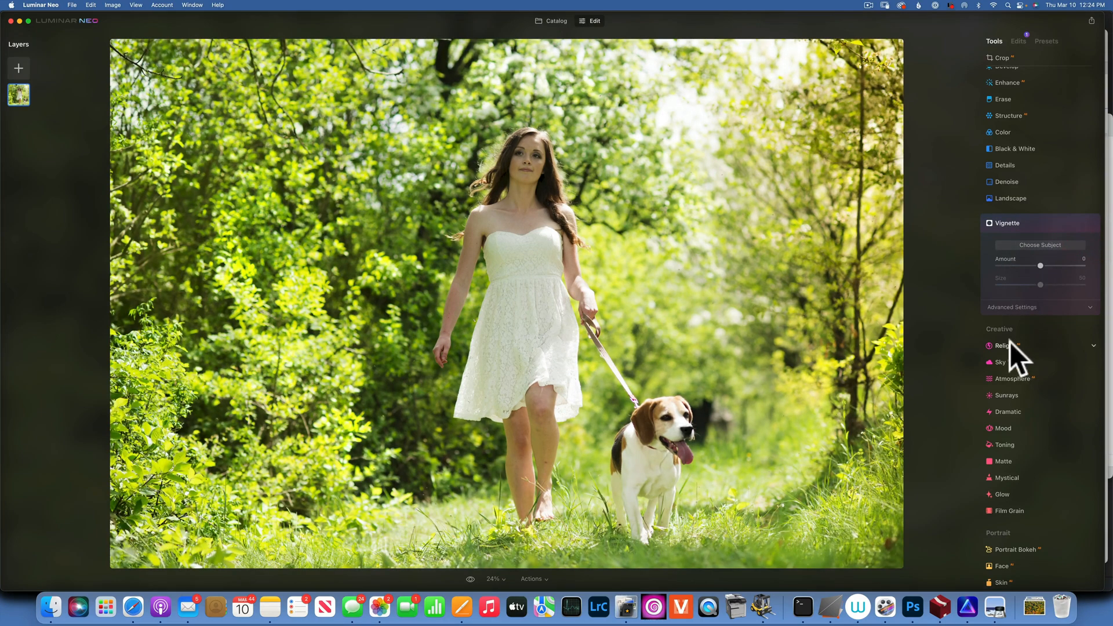
left_click(1014, 222)
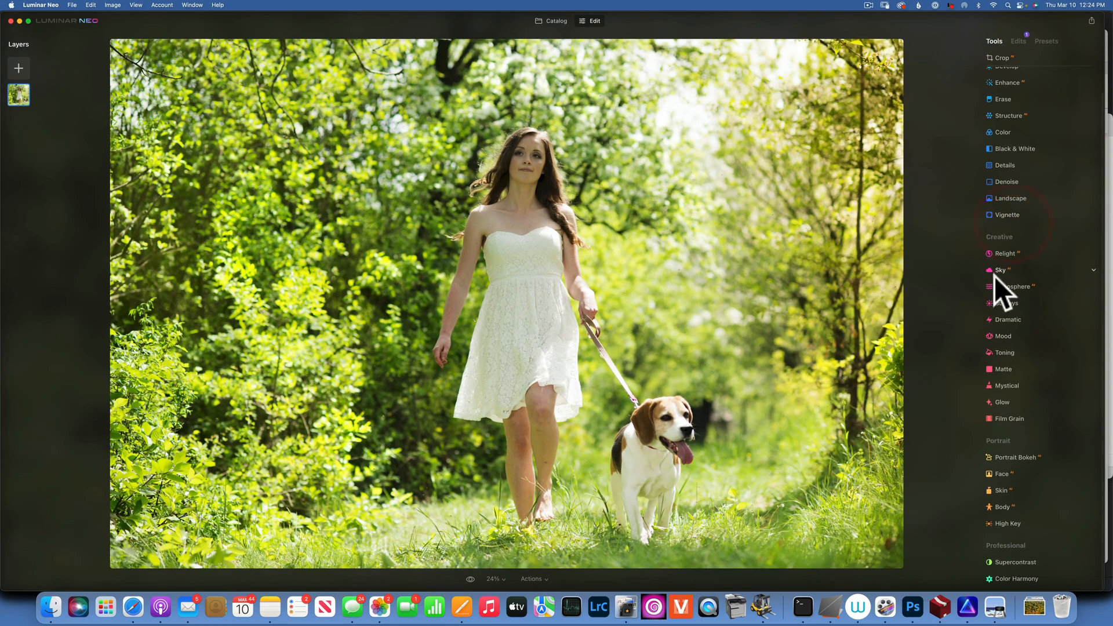
Step: Browse the catalog's Single Image Edits and open the seascape photo with the golden cliffs for editing
left_click(553, 21)
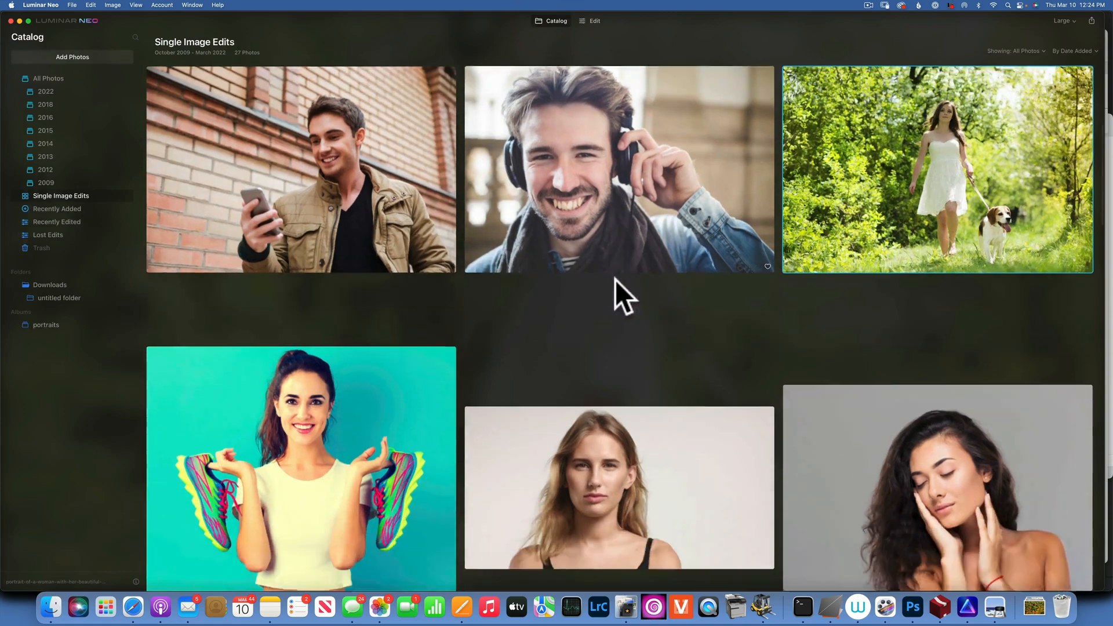
scroll(615, 279, "down", 10)
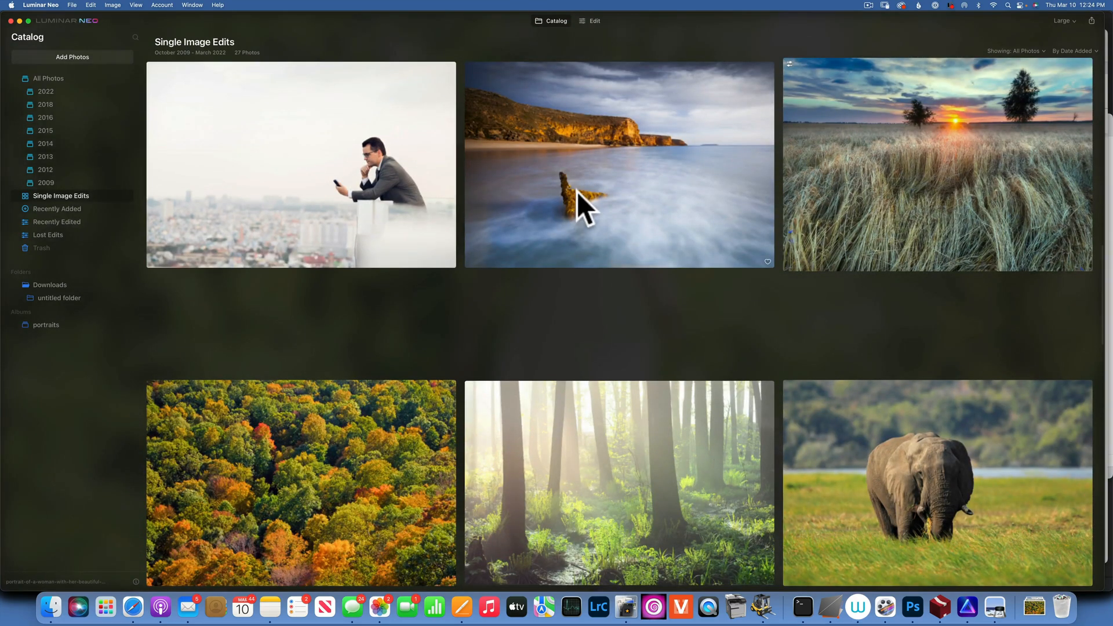
double_click(579, 191)
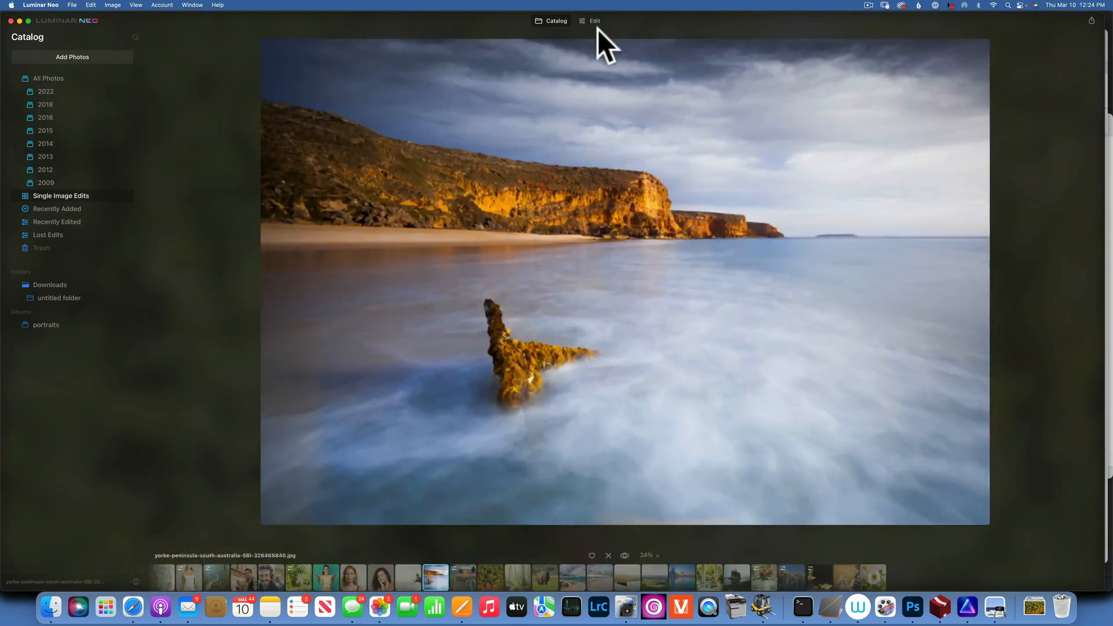
left_click(595, 21)
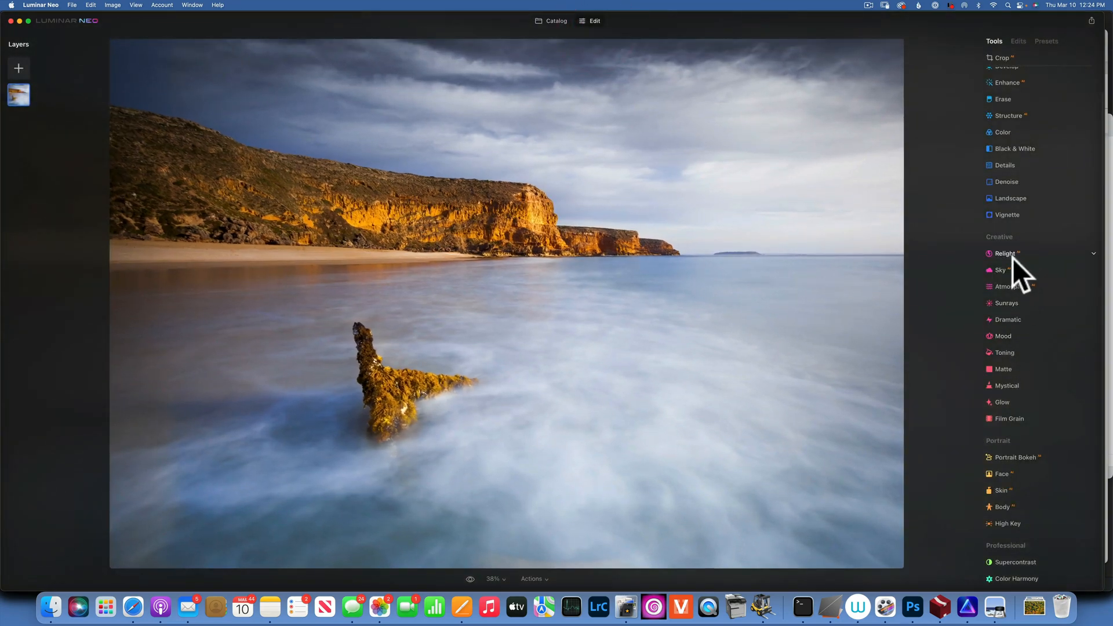
Step: Try Relight's Brightness Near at 89 and -100 and Brightness Far at -100, restoring each to its default
left_click(1004, 254)
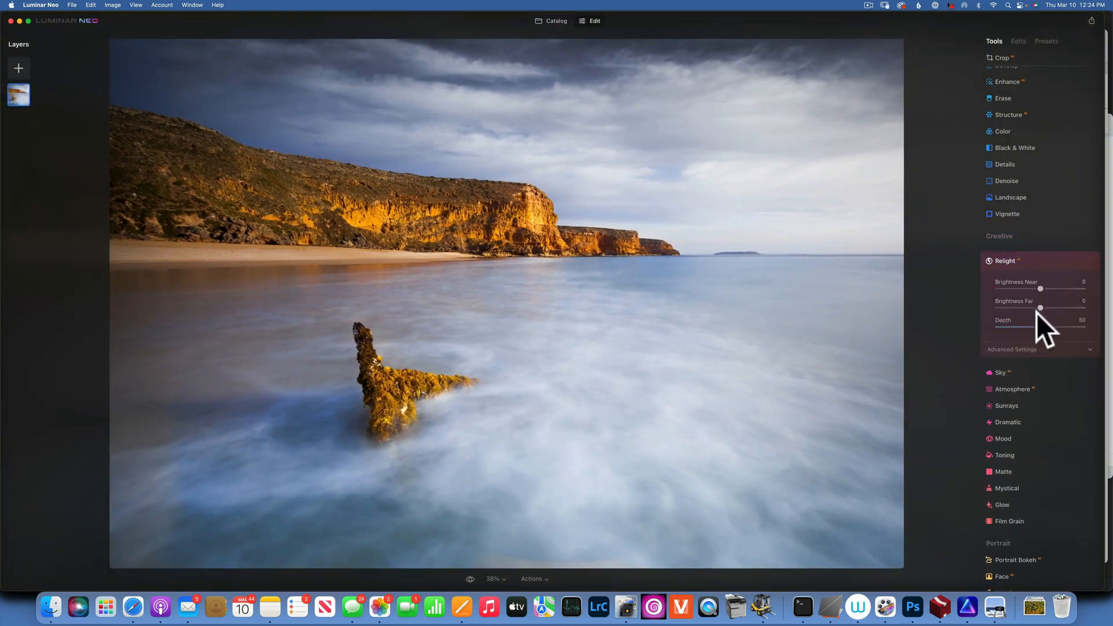
left_click_drag(1042, 287, 1046, 289)
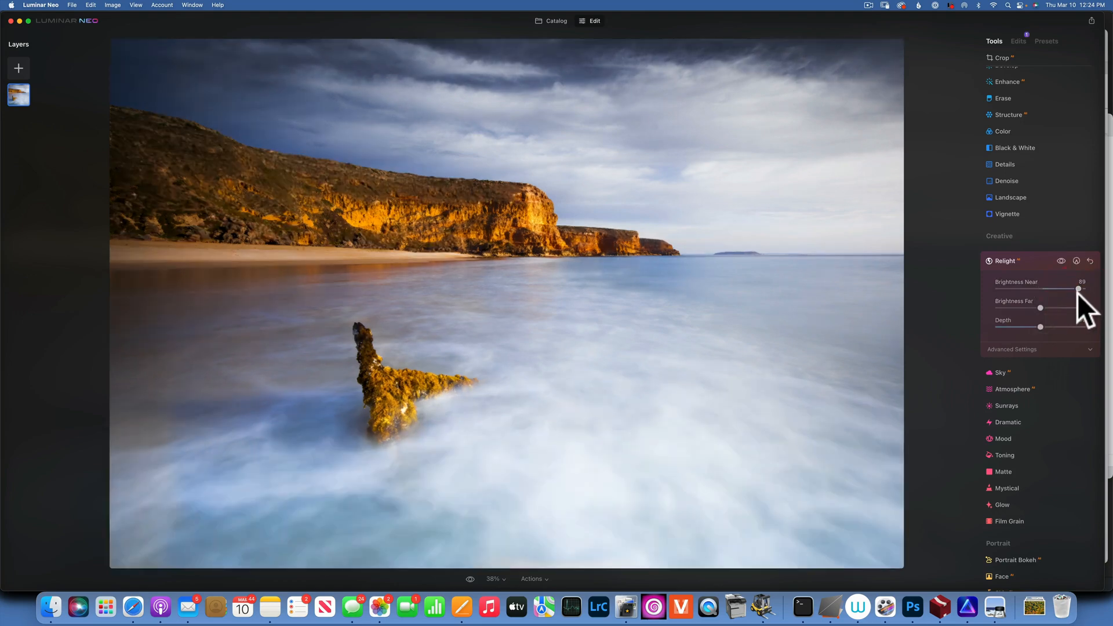
left_click_drag(1078, 287, 978, 284)
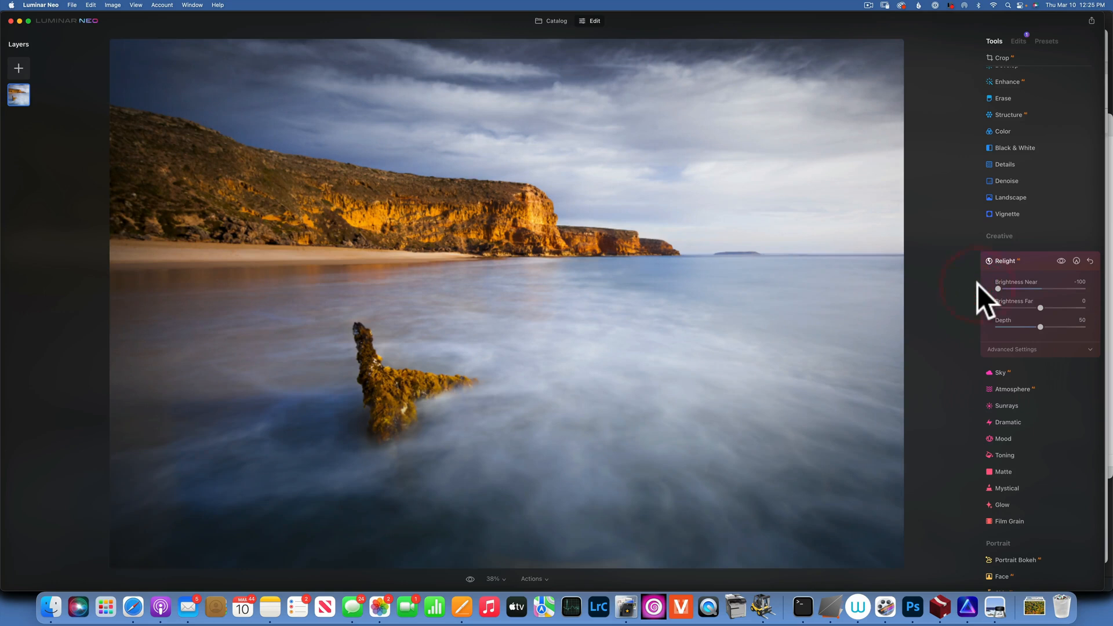
double_click(1006, 281)
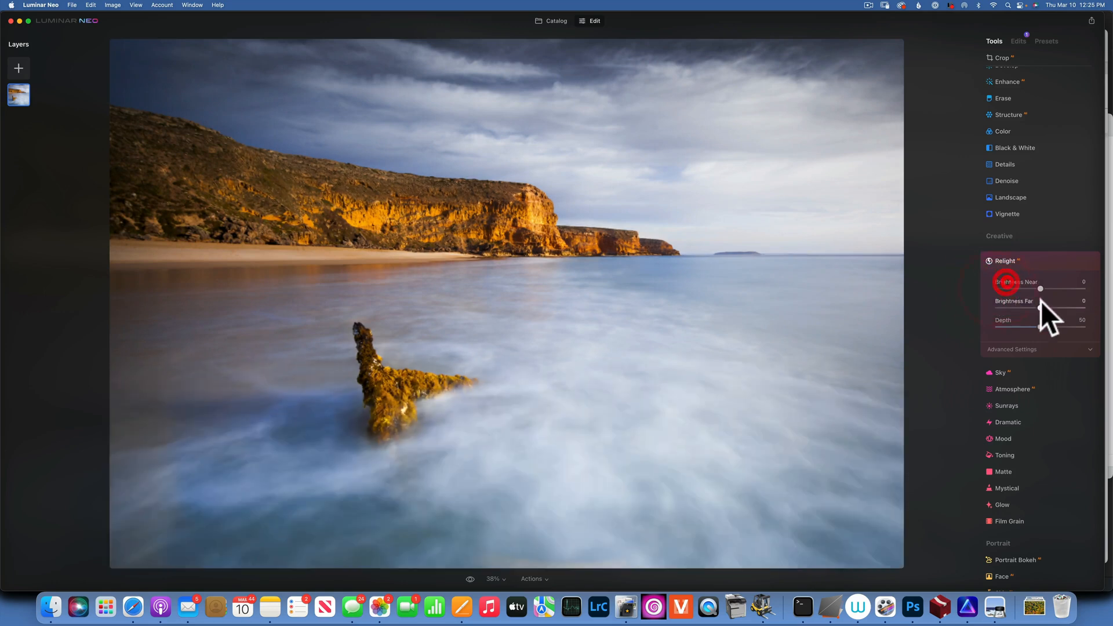
left_click_drag(1040, 308, 986, 307)
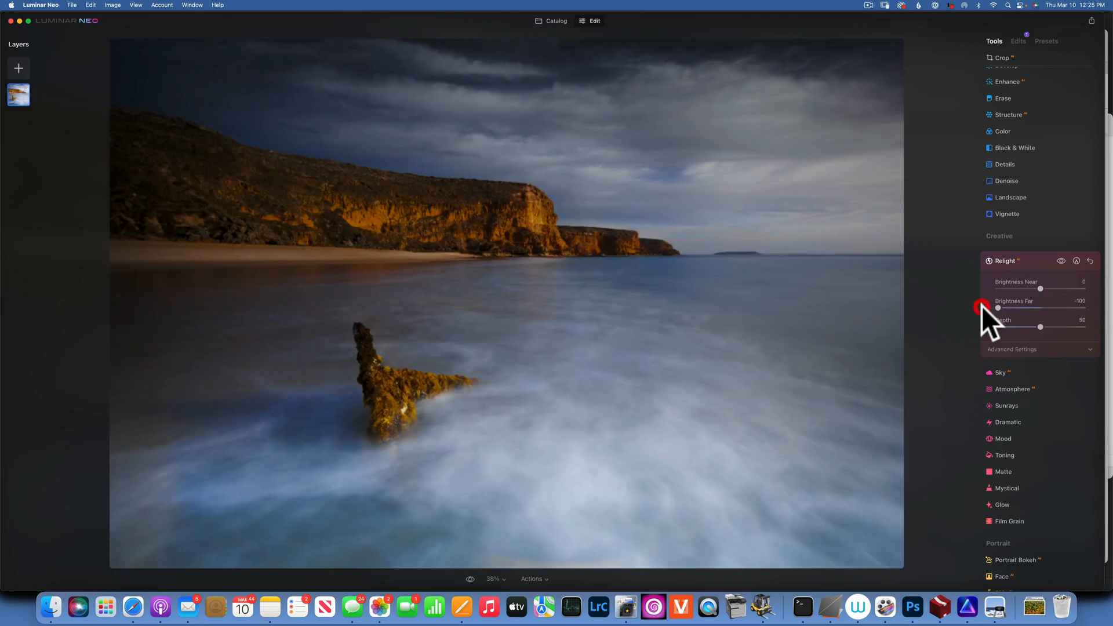
double_click(1019, 299)
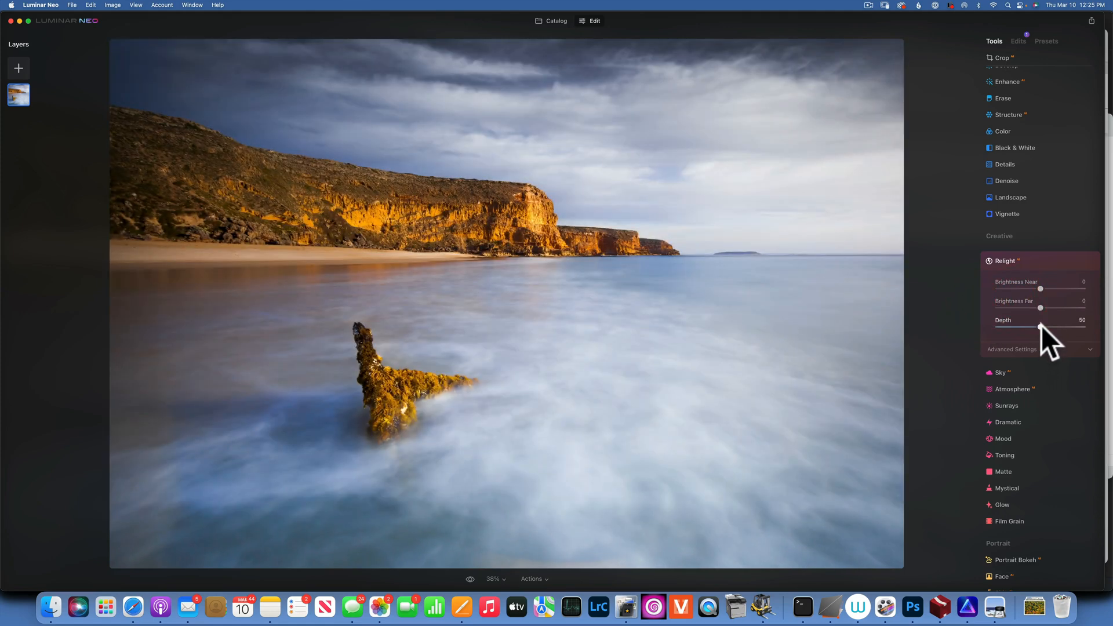
Step: Try Relight with Brightness Near -35, Brightness Far -45 and Depth 100 on the seascape, and reset the adjustments
left_click_drag(1039, 307, 914, 285)
left_click_drag(1041, 329, 987, 322)
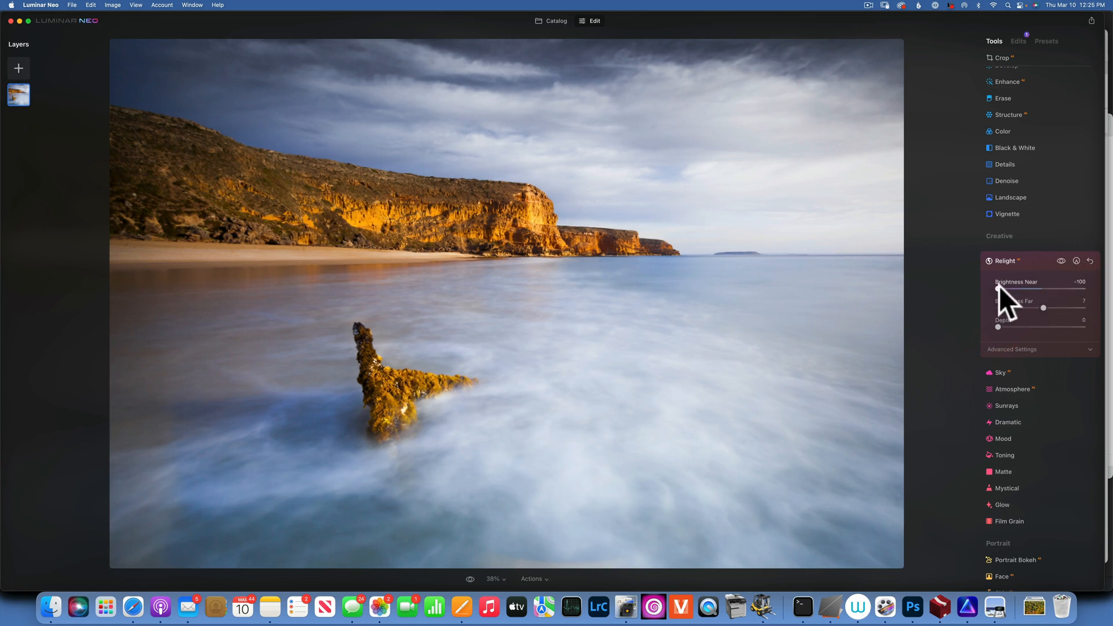
left_click_drag(998, 288, 1033, 305)
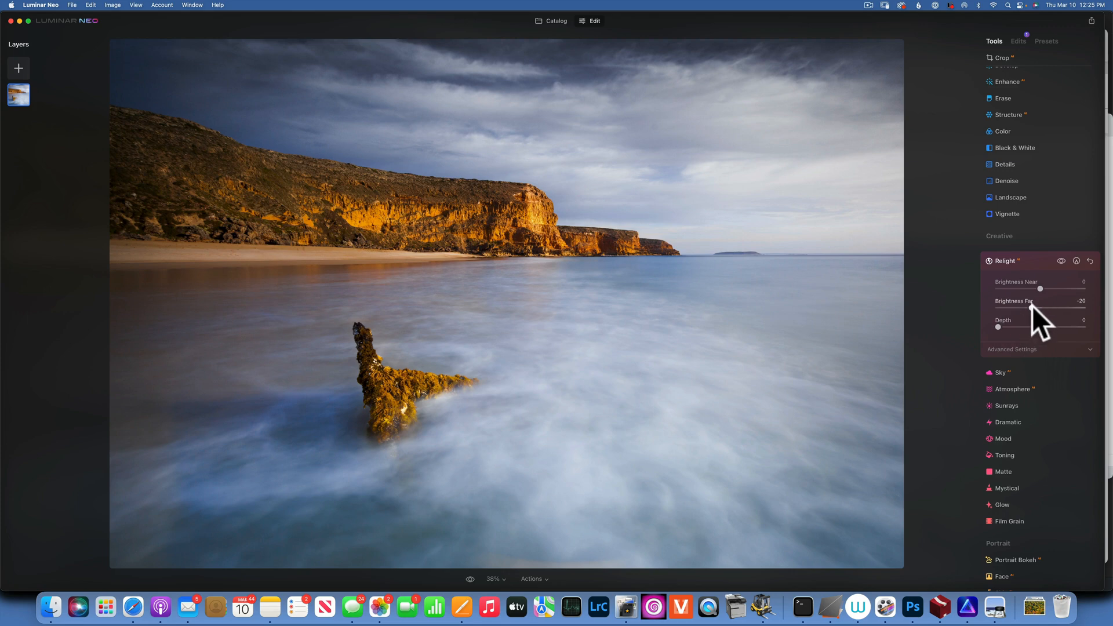
left_click_drag(1032, 305, 1014, 306)
left_click_drag(1019, 305, 1053, 327)
mouse_move(1039, 287)
left_mouse_down()
mouse_move(1062, 287)
mouse_move(1023, 284)
left_mouse_up()
left_click_drag(1053, 327, 1083, 325)
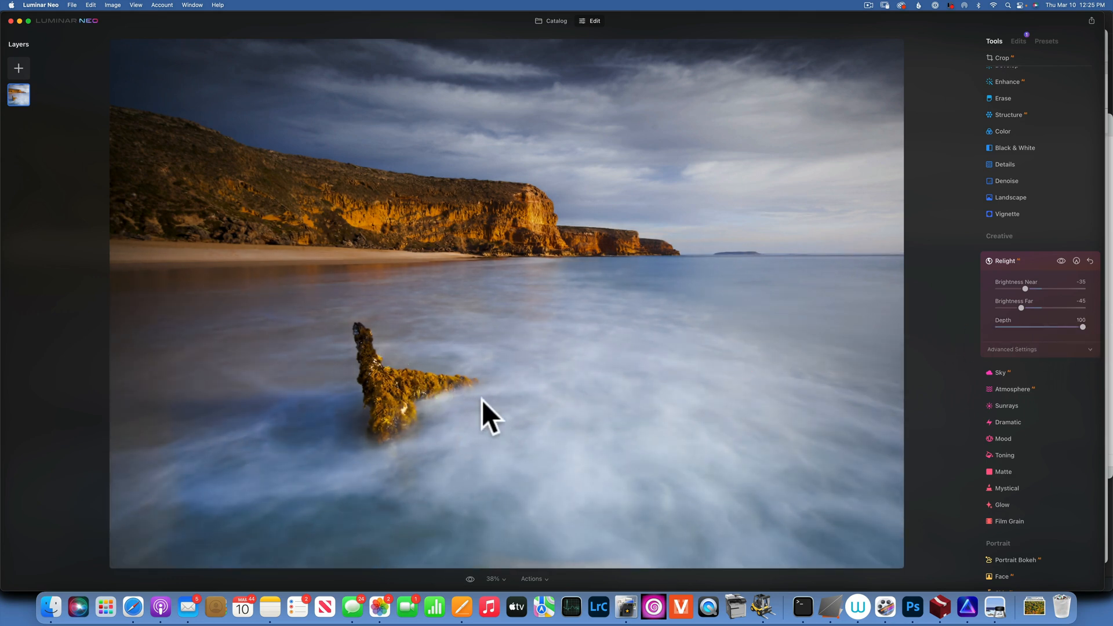
left_click(1090, 261)
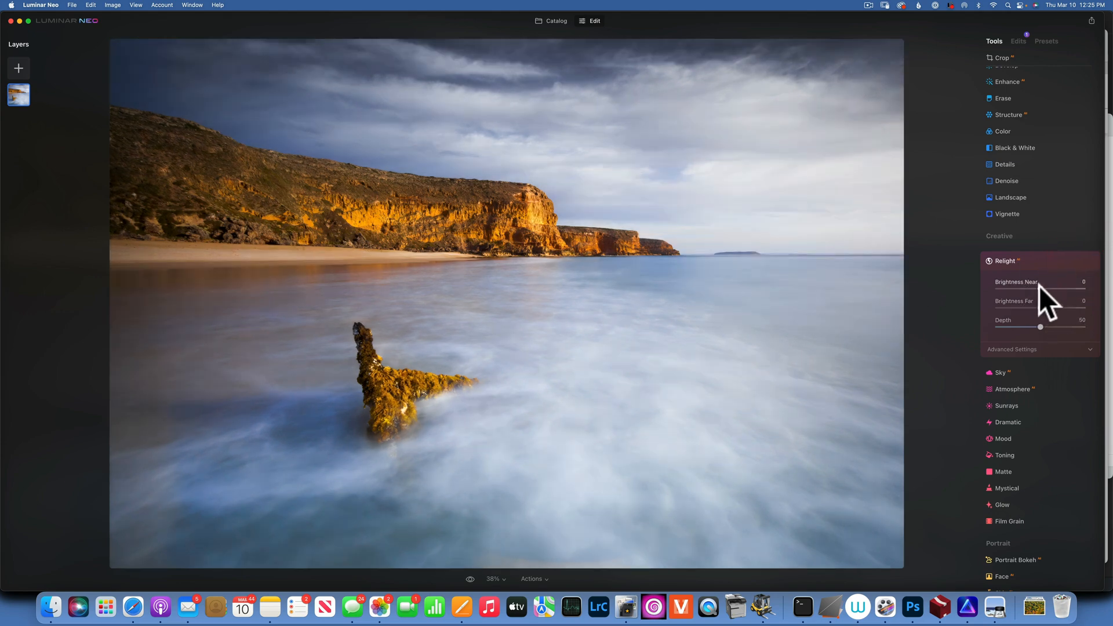
Step: Set Relight's Brightness Far to -63 with Brightness Near at its default, and review the applied edit
left_click_drag(1040, 288, 1011, 306)
double_click(1012, 283)
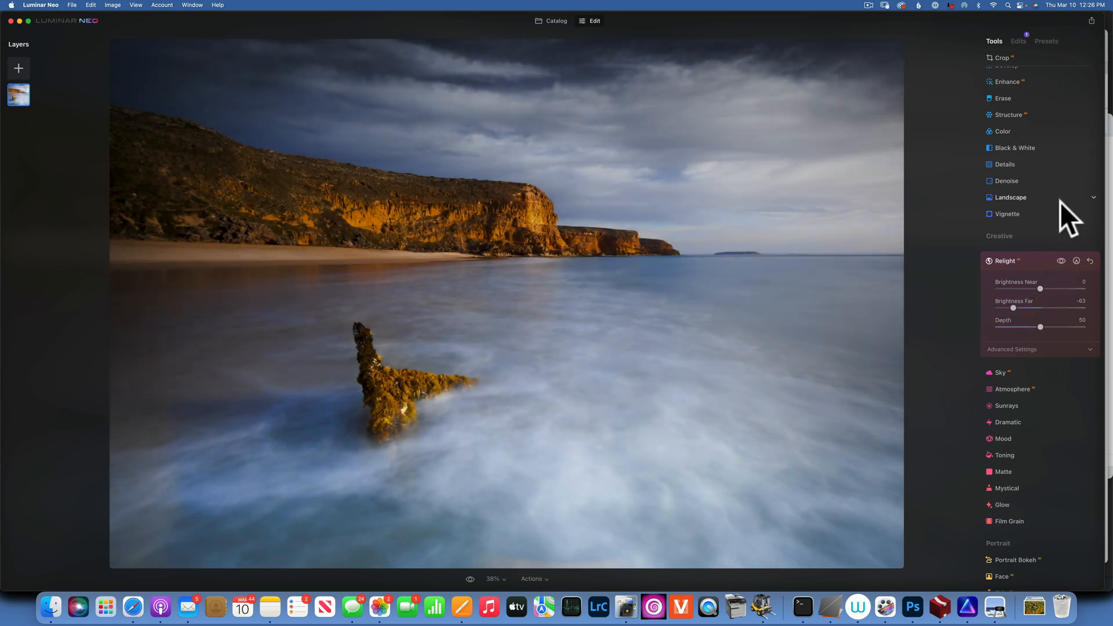
left_click(1005, 260)
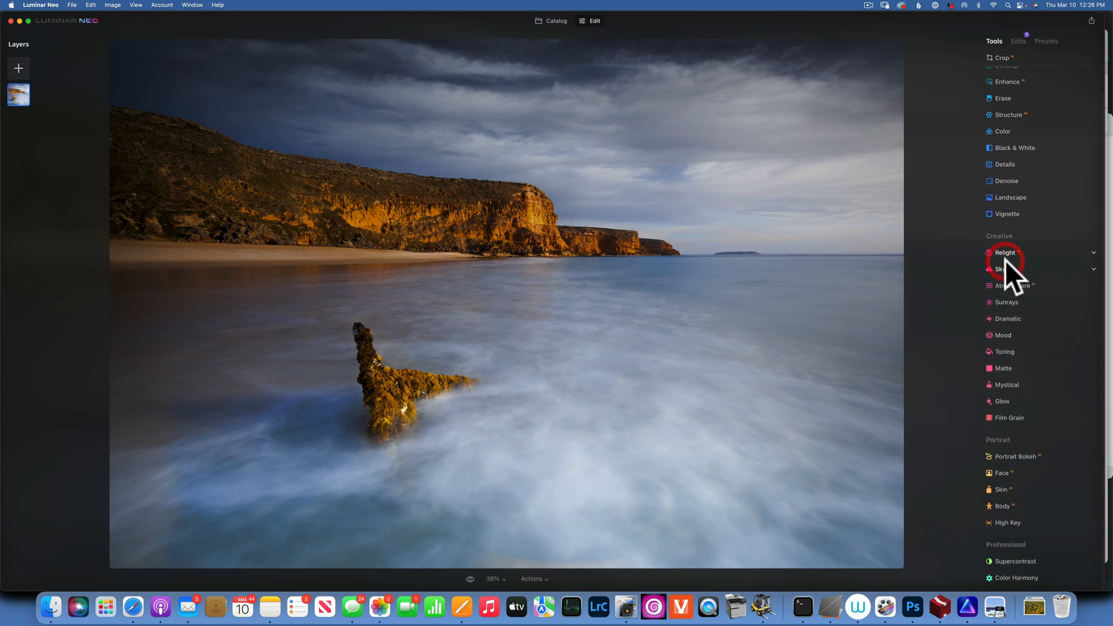
left_click(1019, 42)
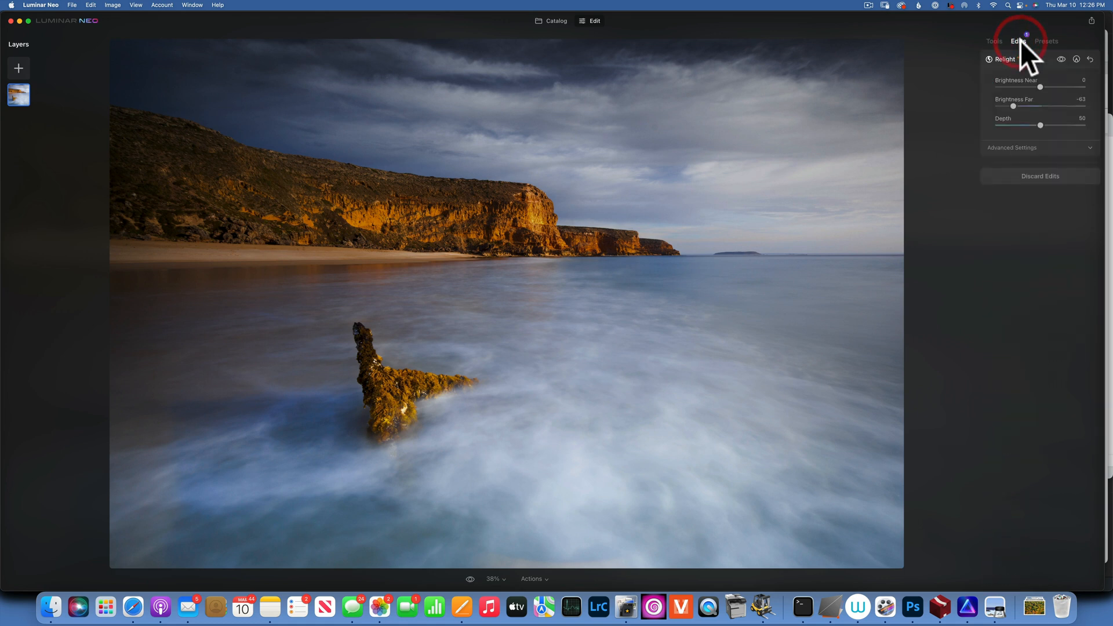
left_click(993, 40)
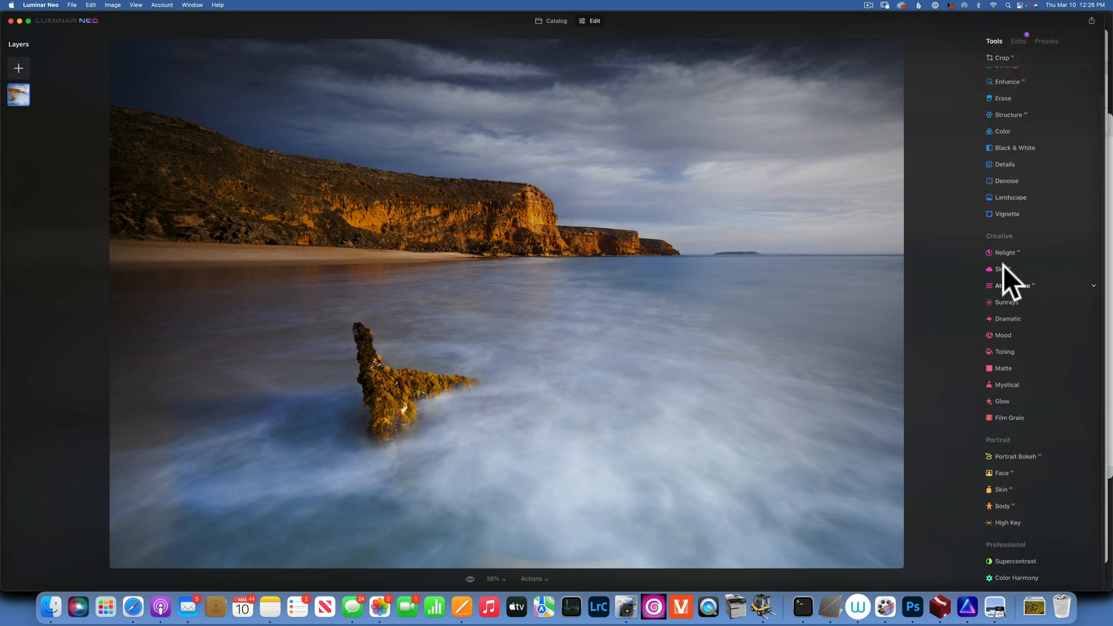
Step: Add a second Relight adjustment with Brightness Near 100 and Depth 100 to the seascape
left_click(1004, 251)
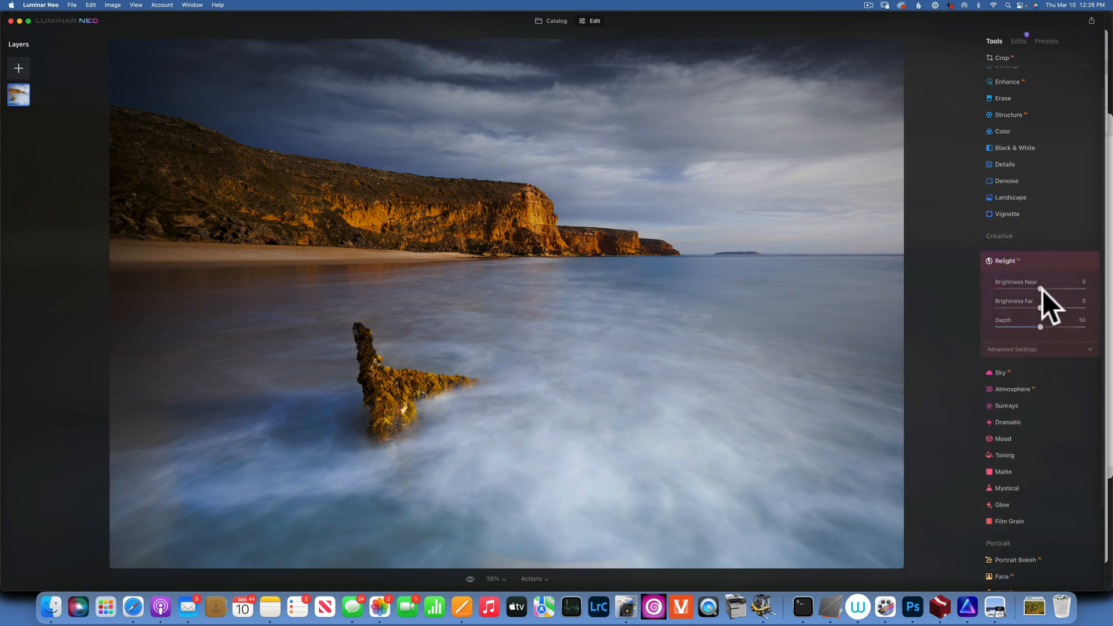
left_click_drag(1042, 288, 1094, 304)
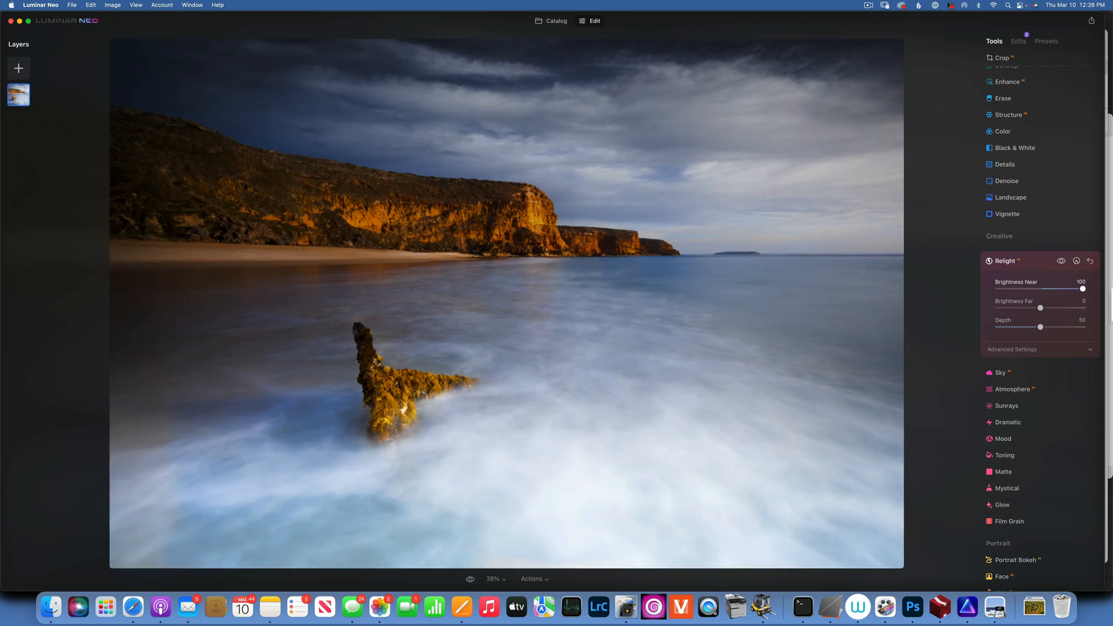
left_click_drag(1040, 326, 1089, 327)
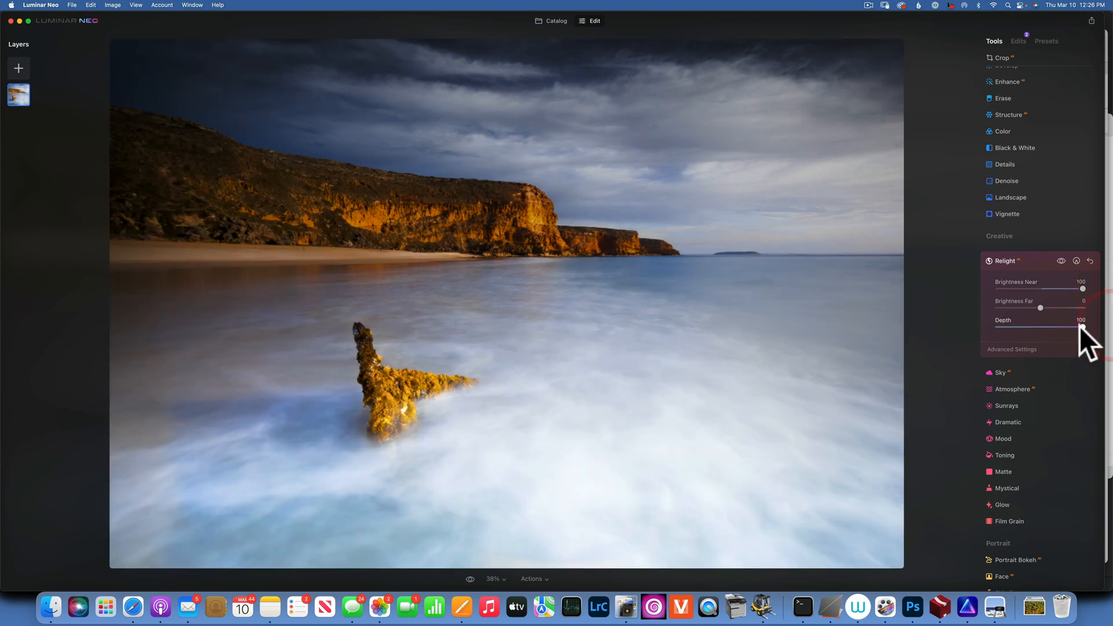
mouse_move(1082, 327)
left_mouse_down()
mouse_move(1047, 323)
mouse_move(1085, 323)
left_mouse_up()
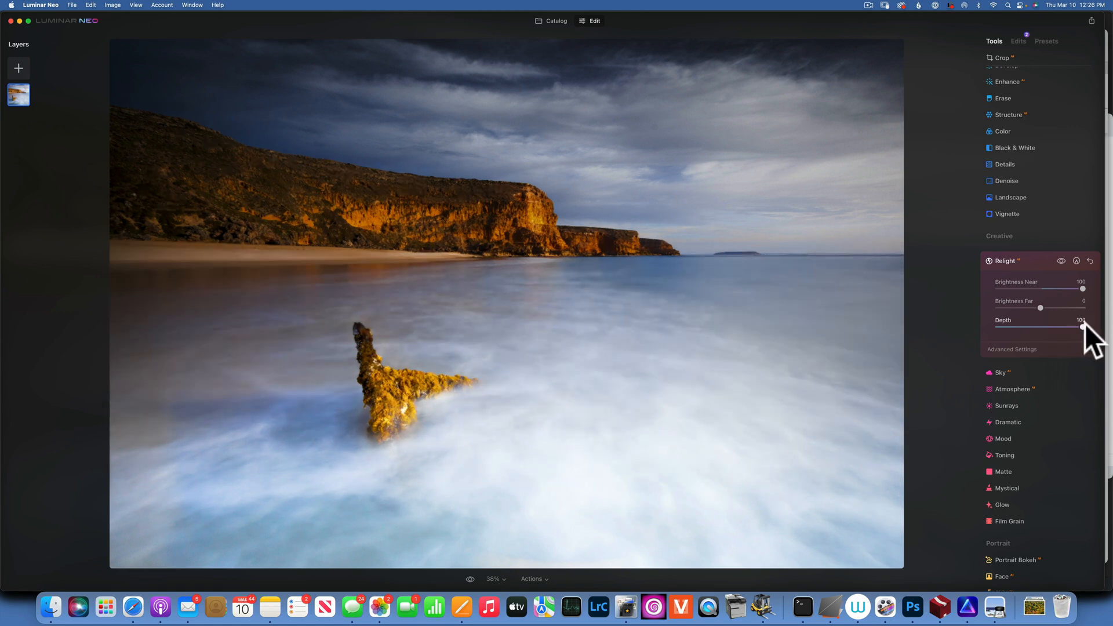
Step: Paint a mask for the second Relight over the water around the rock with brush size 292, and set the brush strength to 31
left_click(1077, 261)
left_click(1019, 299)
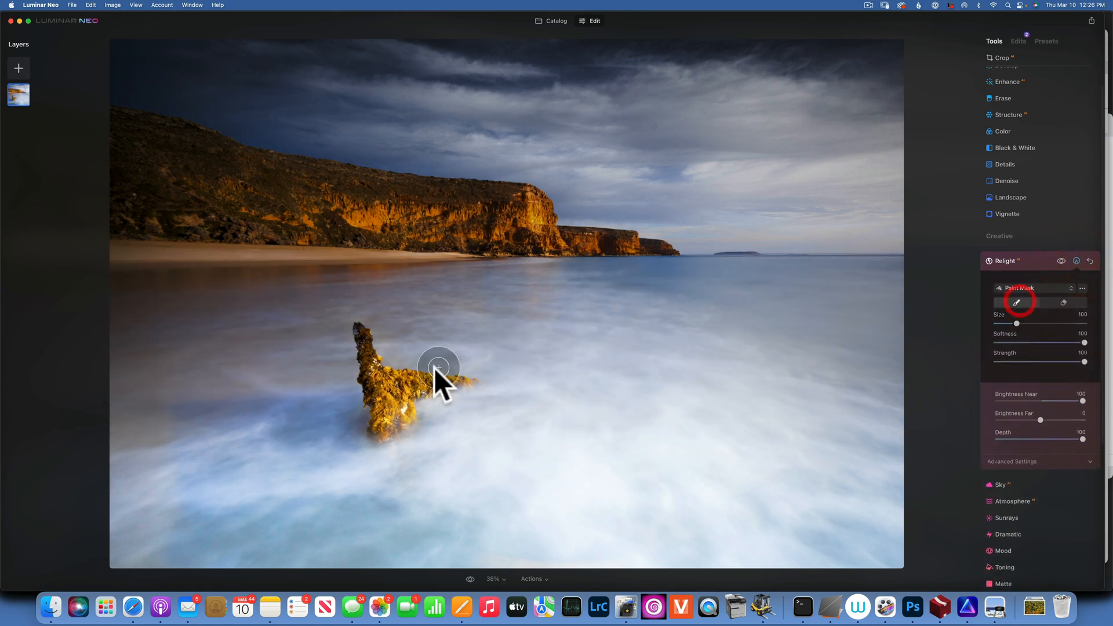
key("bracketright")
key("bracketright")
key("bracketright")
key("bracketright")
key("bracketright")
key("bracketright")
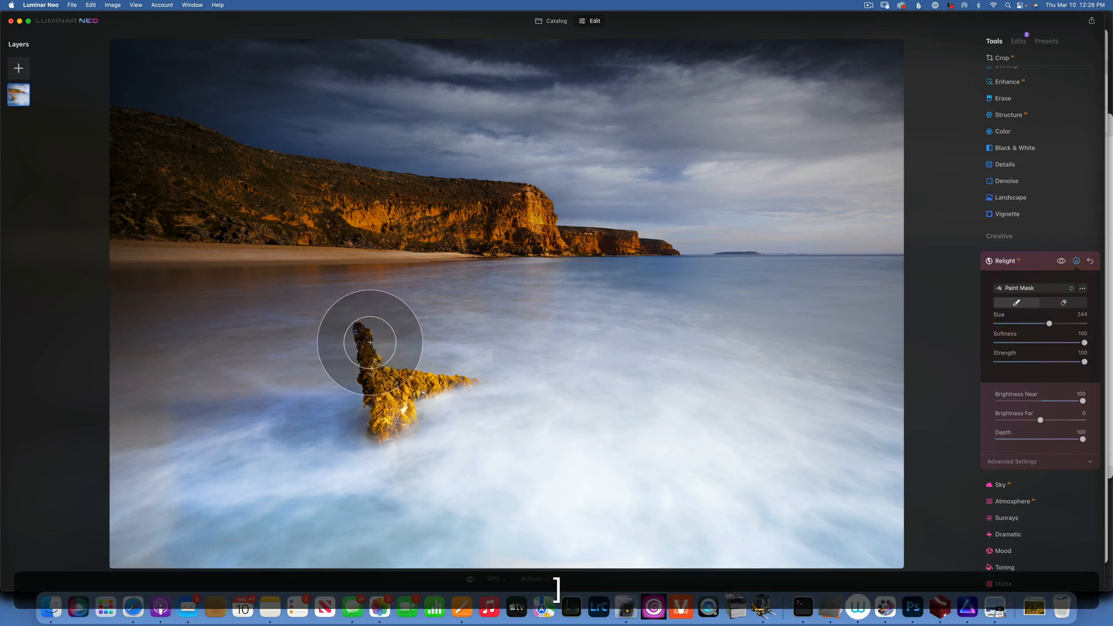
mouse_move(371, 387)
left_mouse_down()
mouse_move(421, 326)
mouse_move(415, 350)
mouse_move(451, 383)
mouse_move(464, 362)
mouse_move(432, 400)
mouse_move(586, 375)
mouse_move(423, 324)
mouse_move(283, 357)
mouse_move(231, 385)
mouse_move(416, 421)
mouse_move(583, 421)
mouse_move(616, 393)
left_mouse_up()
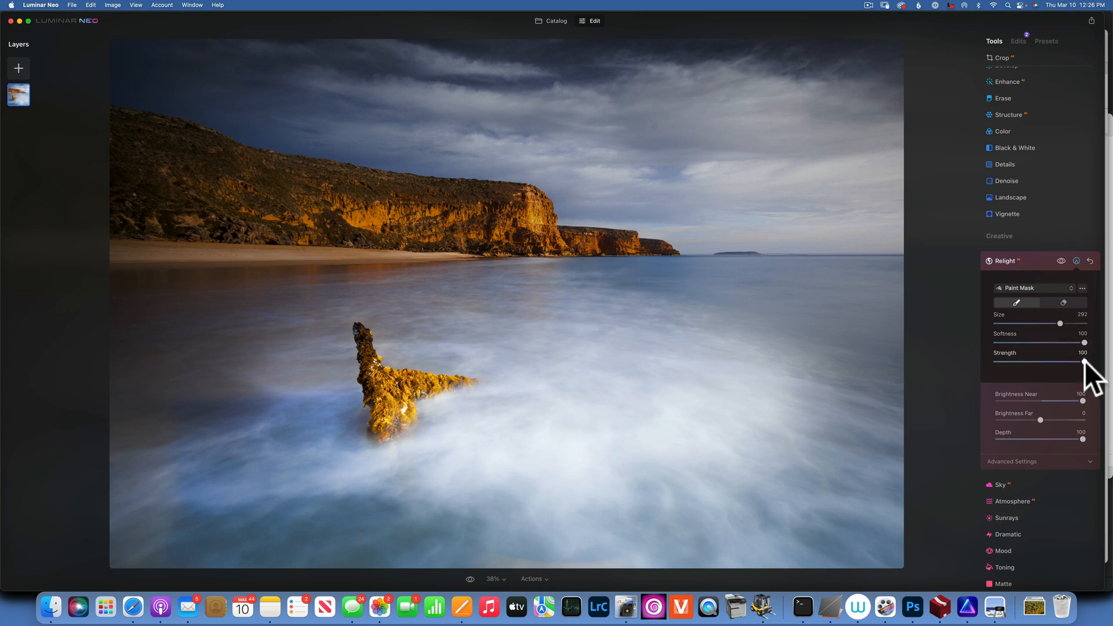
left_click_drag(1084, 361, 1021, 359)
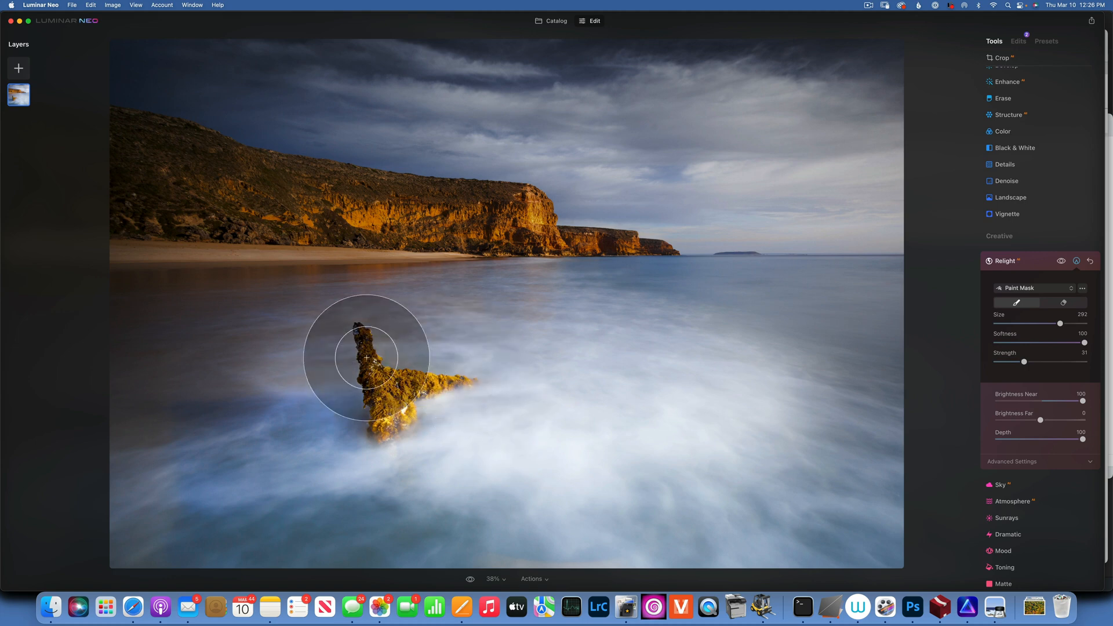
Step: Compare the seascape with and without the masked second Relight, and reset that Relight adjustment
left_click(1061, 261)
left_click(1061, 261)
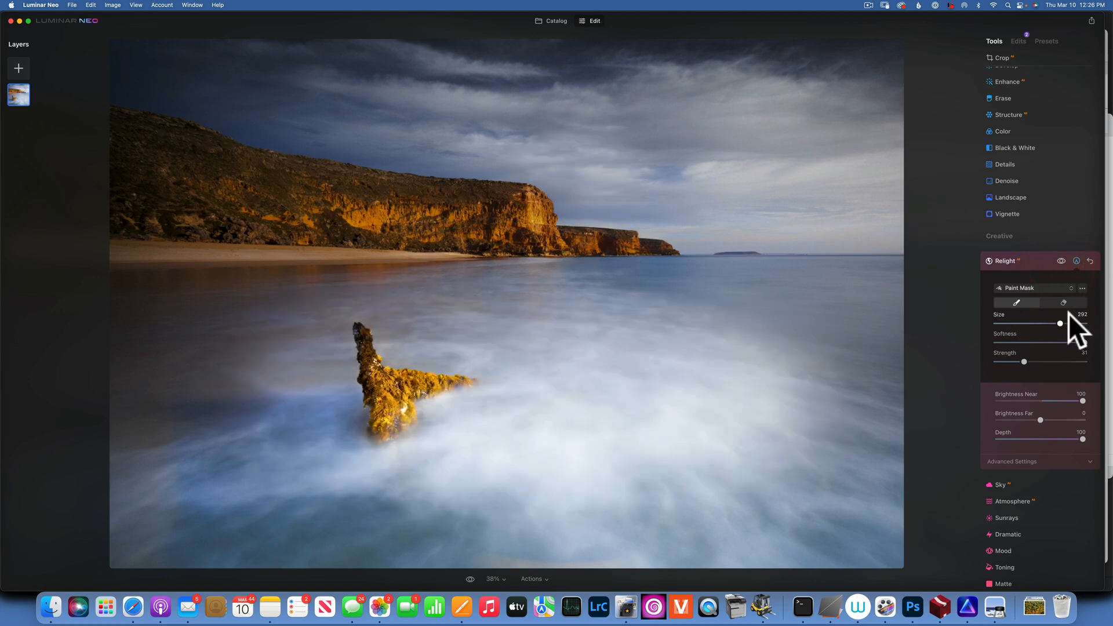
mouse_move(1024, 361)
left_mouse_down()
mouse_move(1009, 360)
mouse_move(1019, 361)
left_mouse_up()
left_click(1090, 261)
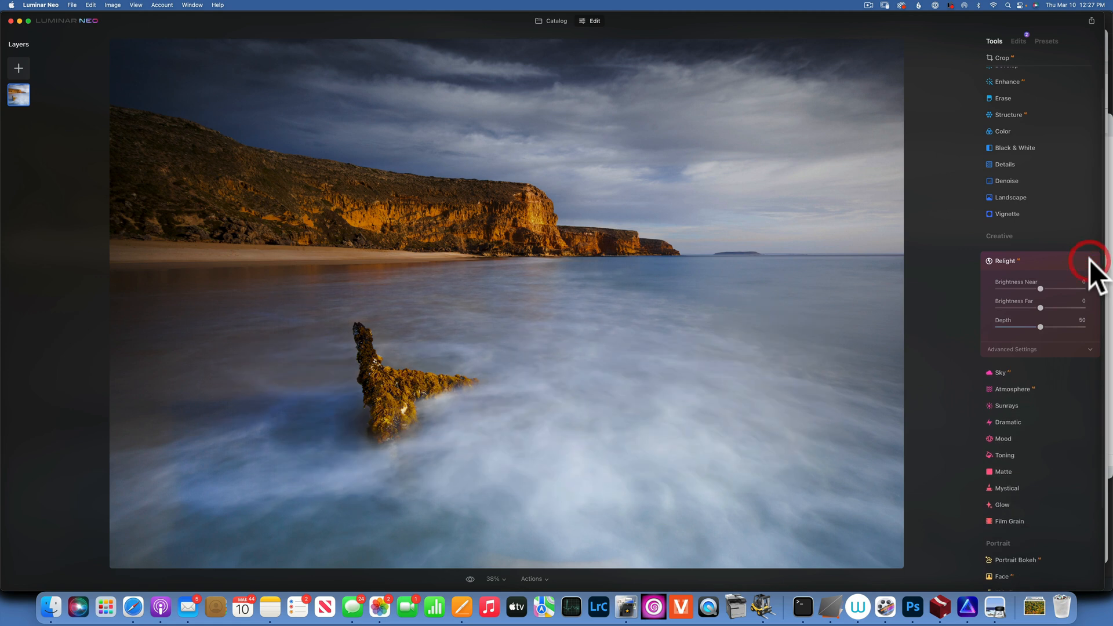
Step: Try replacing the seascape's sky with a blue sky full of scattered white clouds, and reset the Sky tool
left_click(1006, 373)
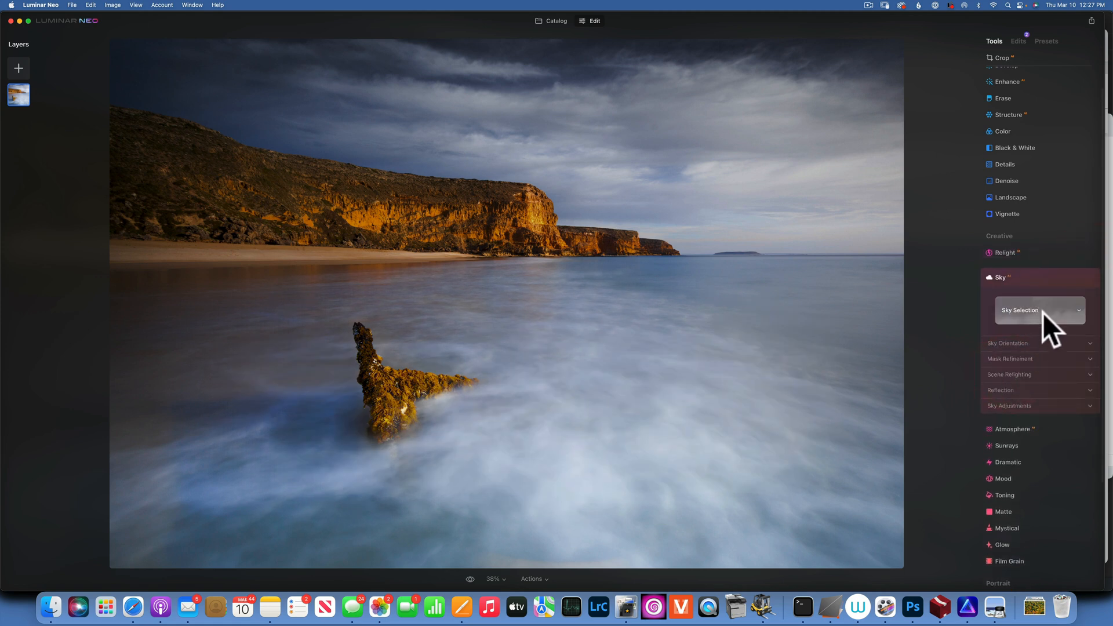
left_click(1041, 311)
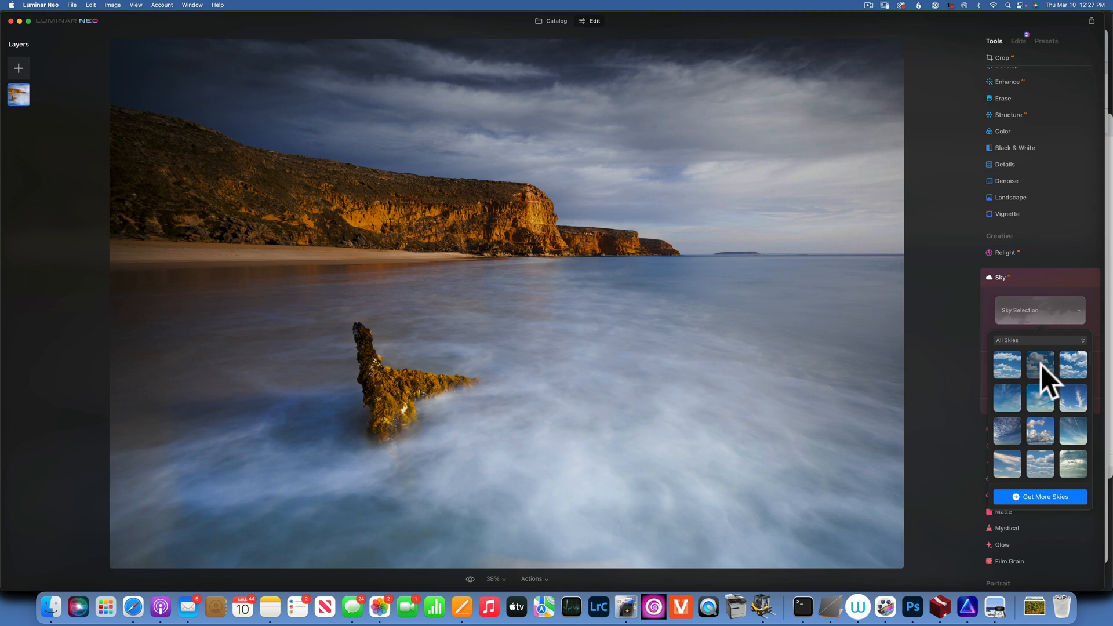
left_click(1041, 364)
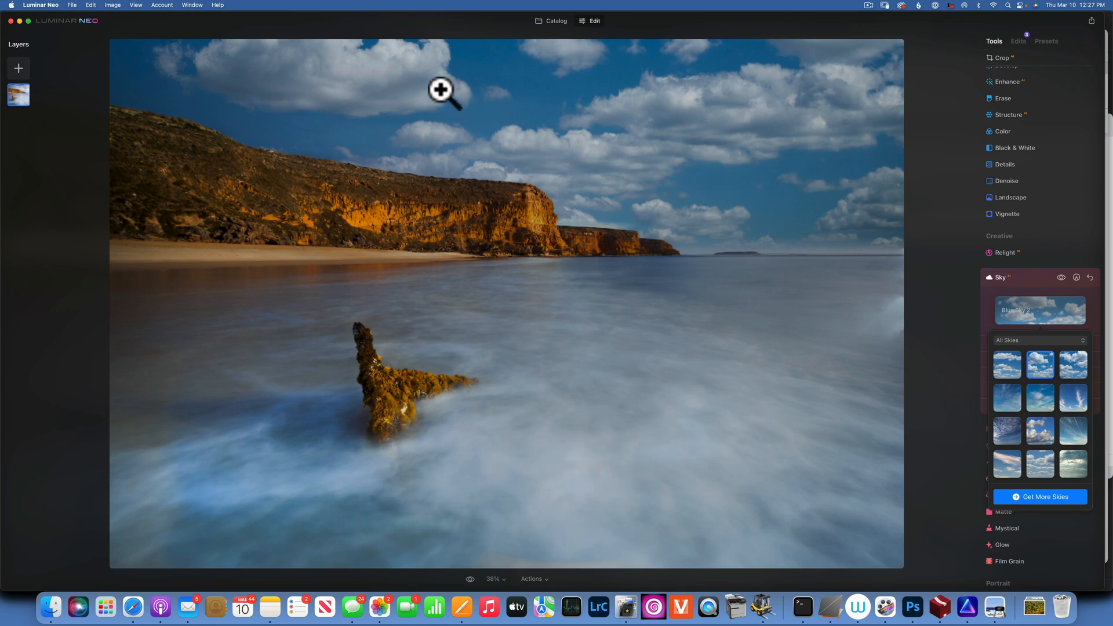
left_click(1089, 276)
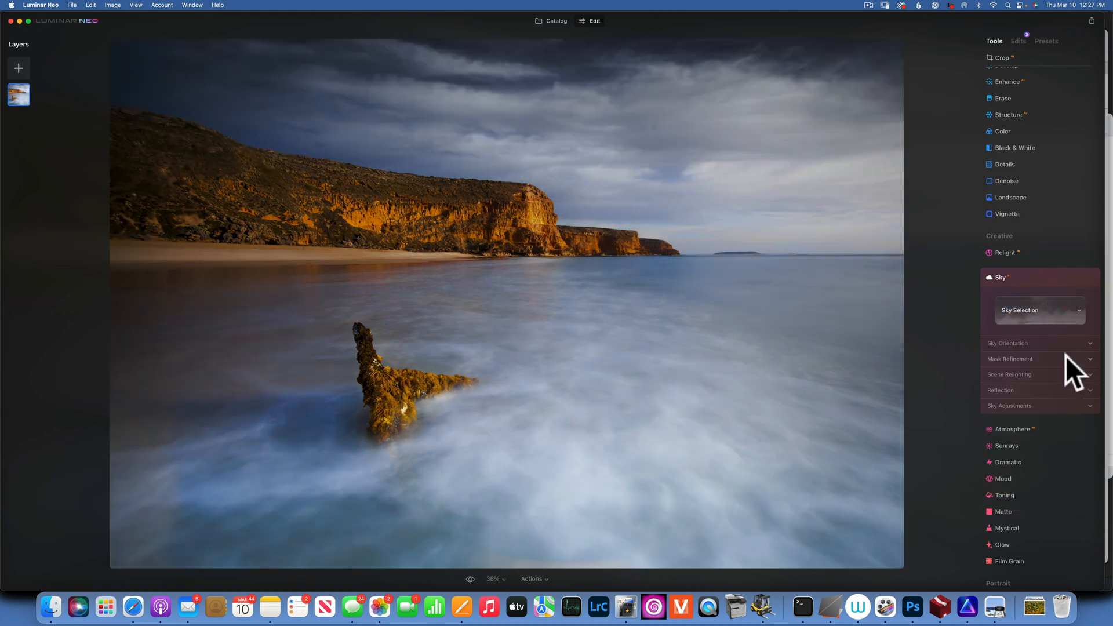
Step: Try Atmosphere in Fog mode with Amount 75, Depth 47 and Lightness 55, and reset the adjustments
scroll(1066, 356, "down", 2)
scroll(1066, 356, "down", 1)
left_click(1018, 338)
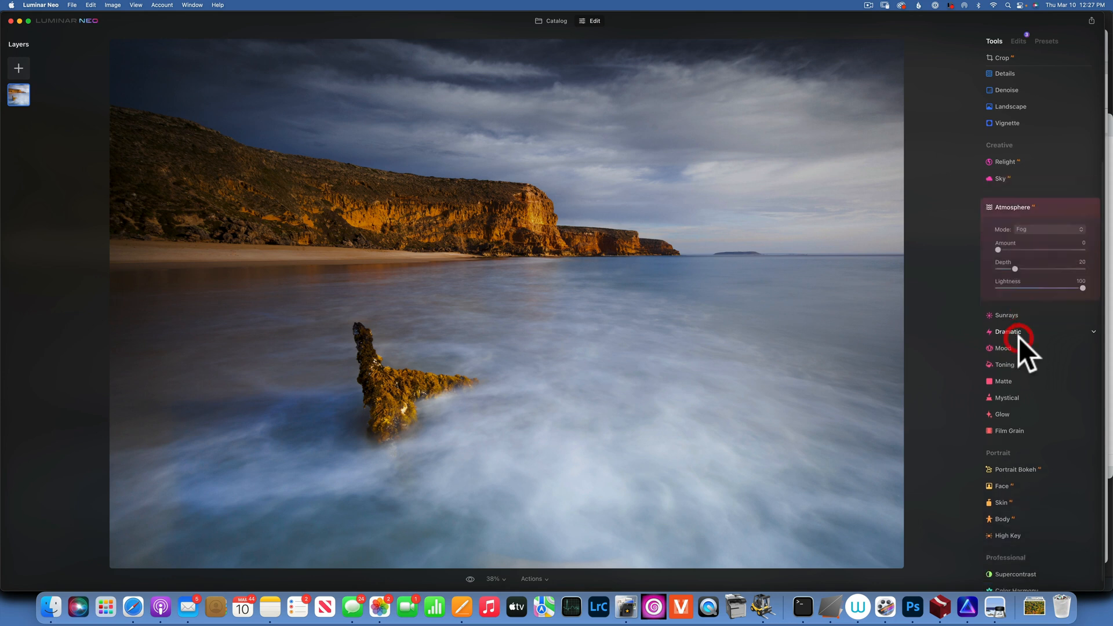
left_click(1042, 225)
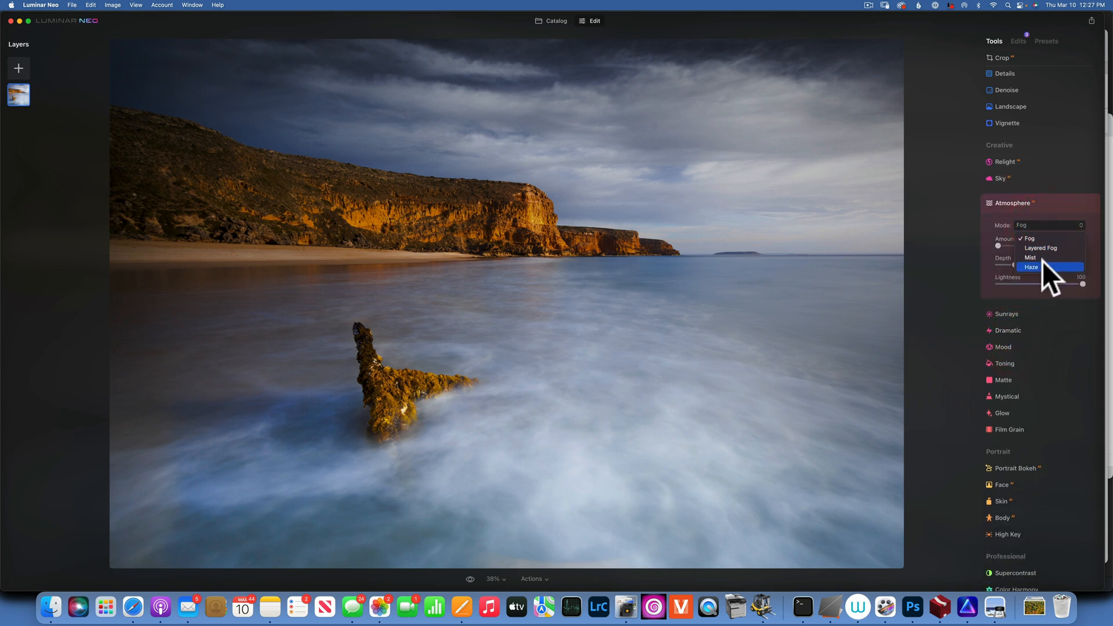
left_click(1038, 239)
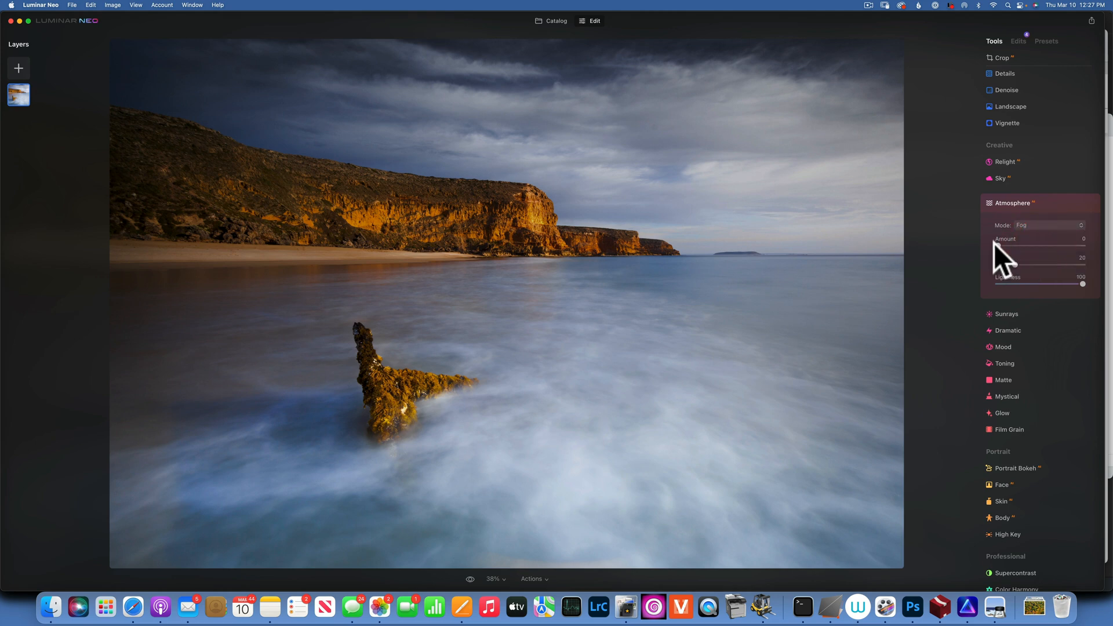
left_click_drag(995, 243, 1045, 278)
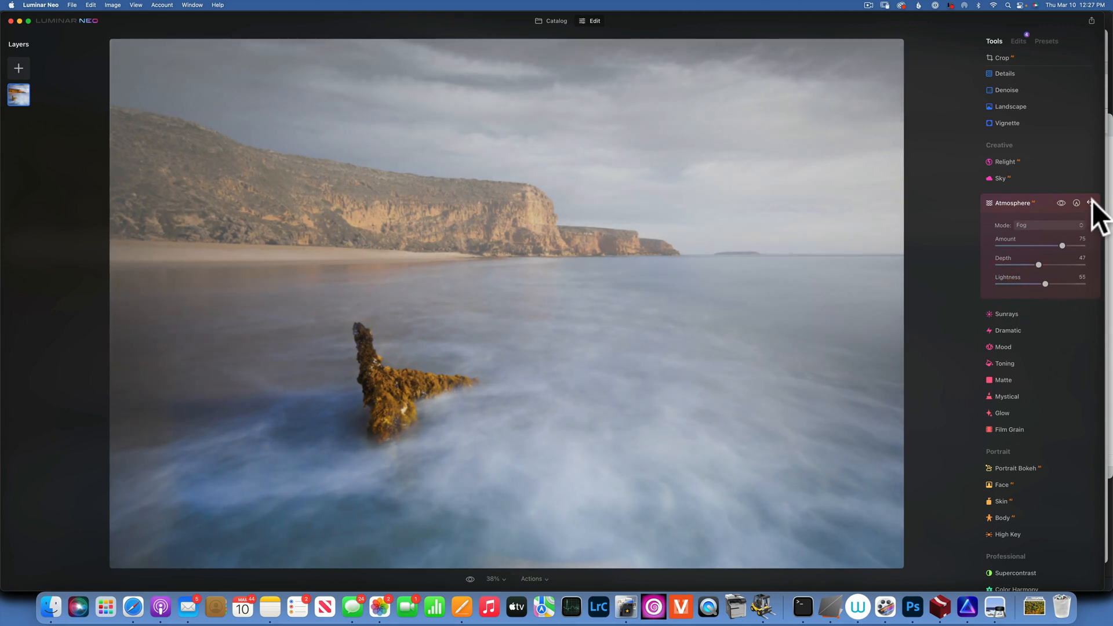
left_click(1090, 204)
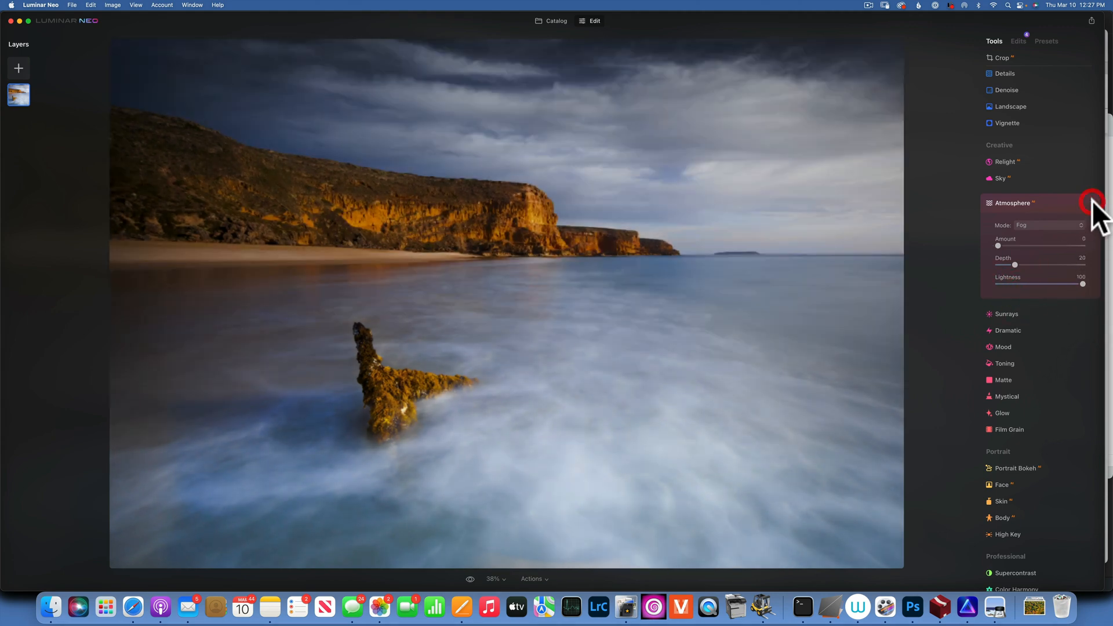
Step: Try Sunrays centred at the cliff's seaward edge with Amount 61, Overall Look 79 and Sunrays Length 28, and reset them
left_click(1012, 311)
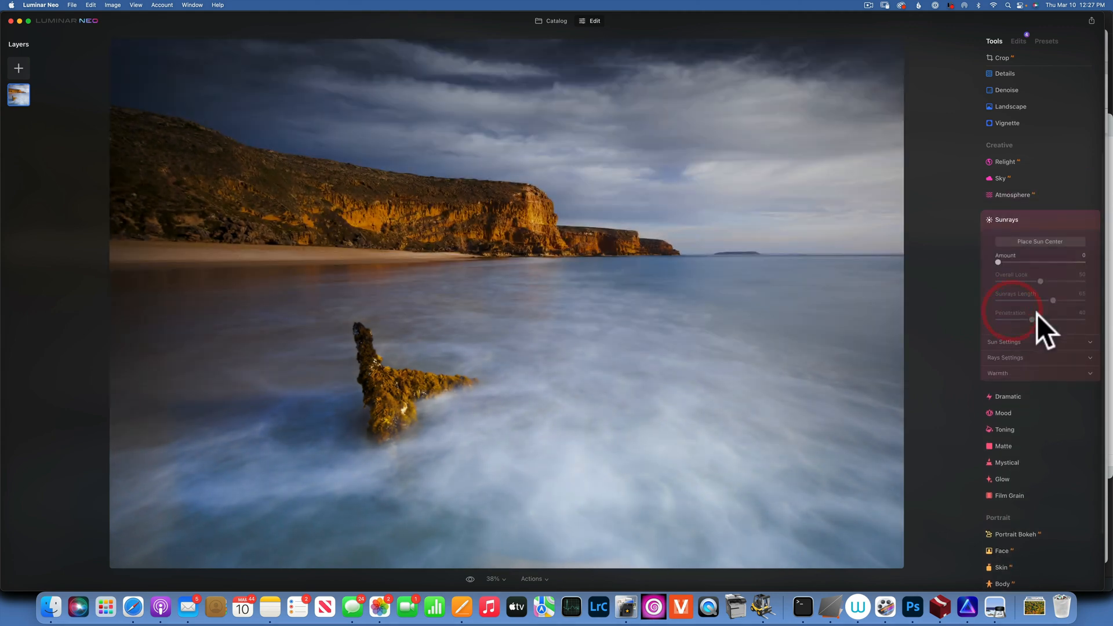
left_click(1043, 241)
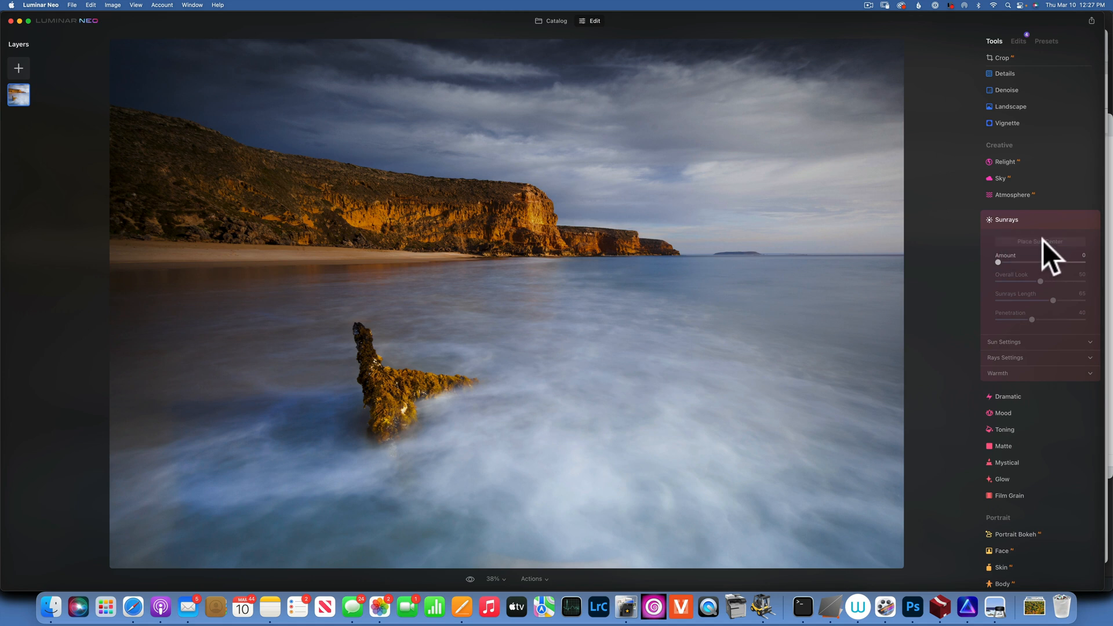
left_click(641, 224)
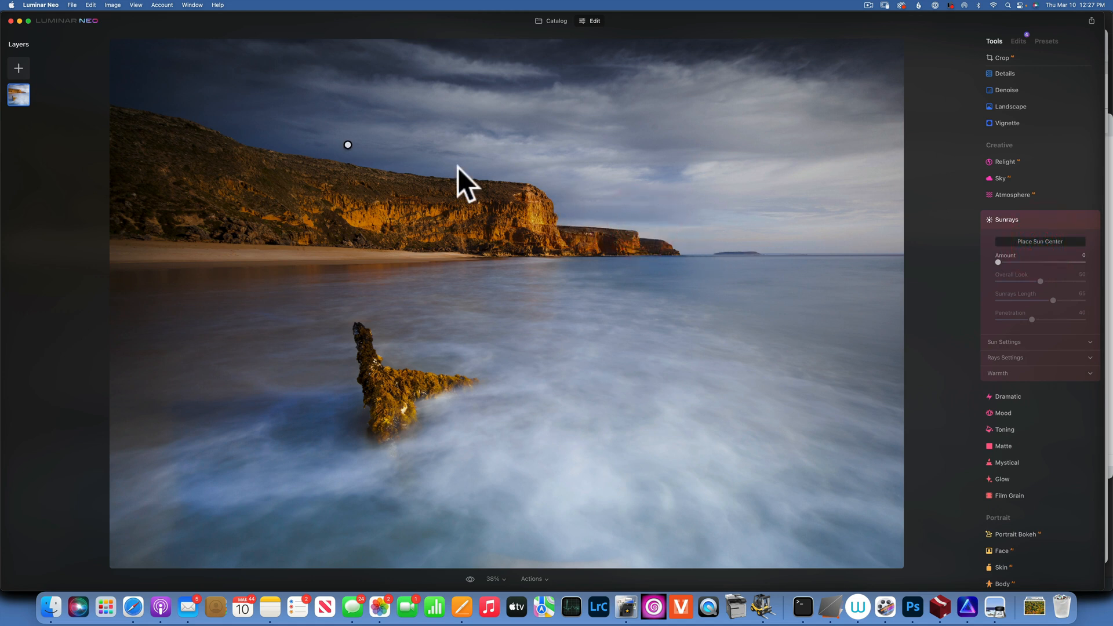
left_click_drag(346, 145, 554, 206)
left_click(1001, 261)
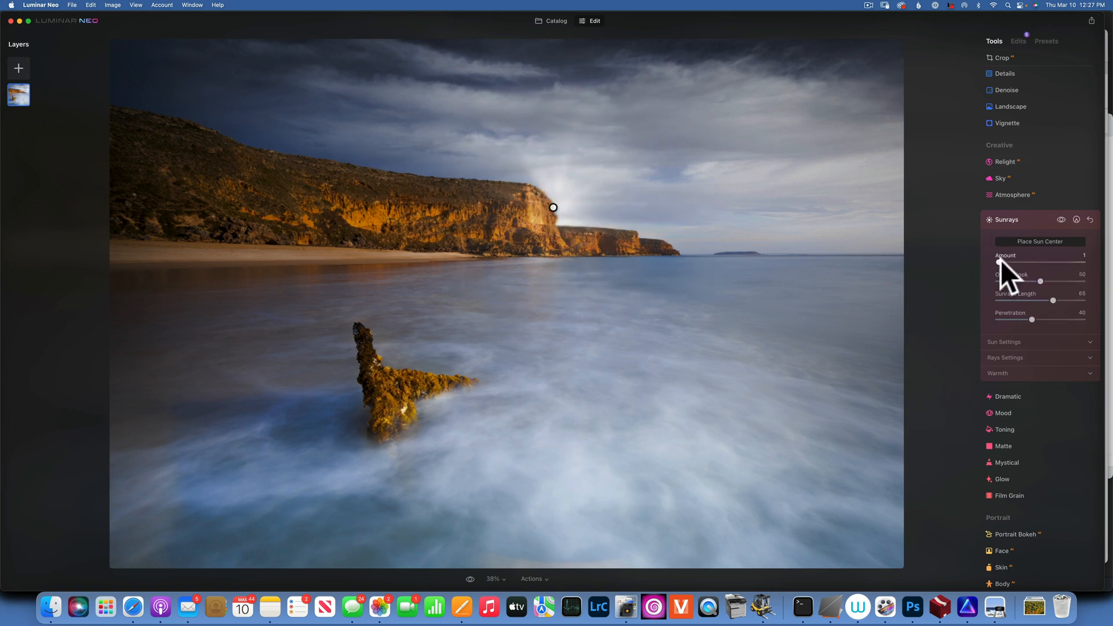
left_click_drag(1001, 260, 1035, 264)
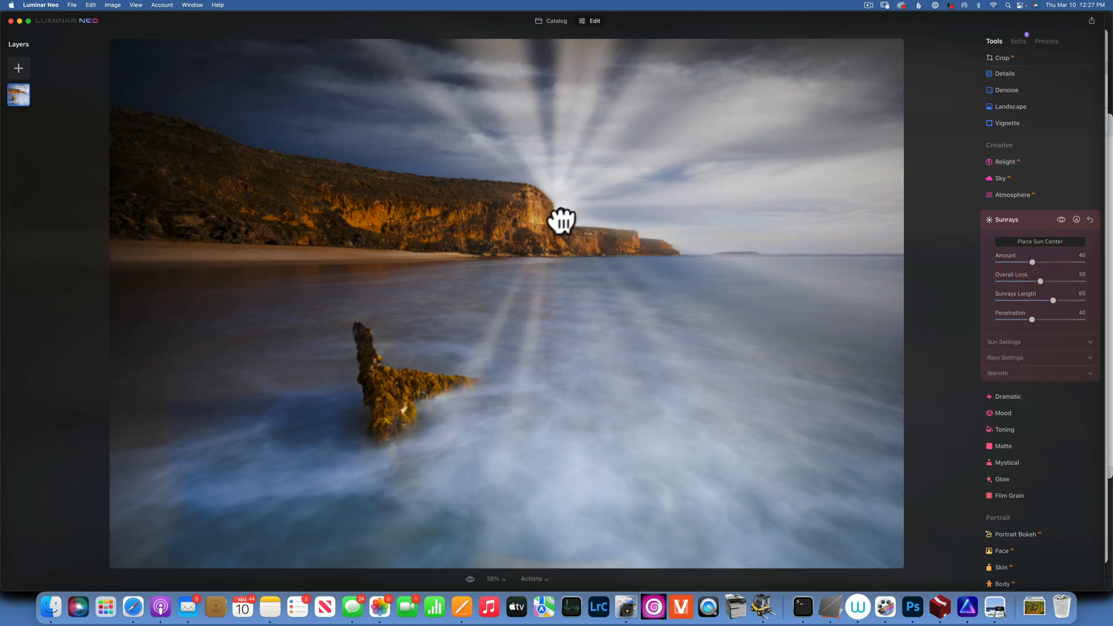
left_click_drag(561, 217, 565, 224)
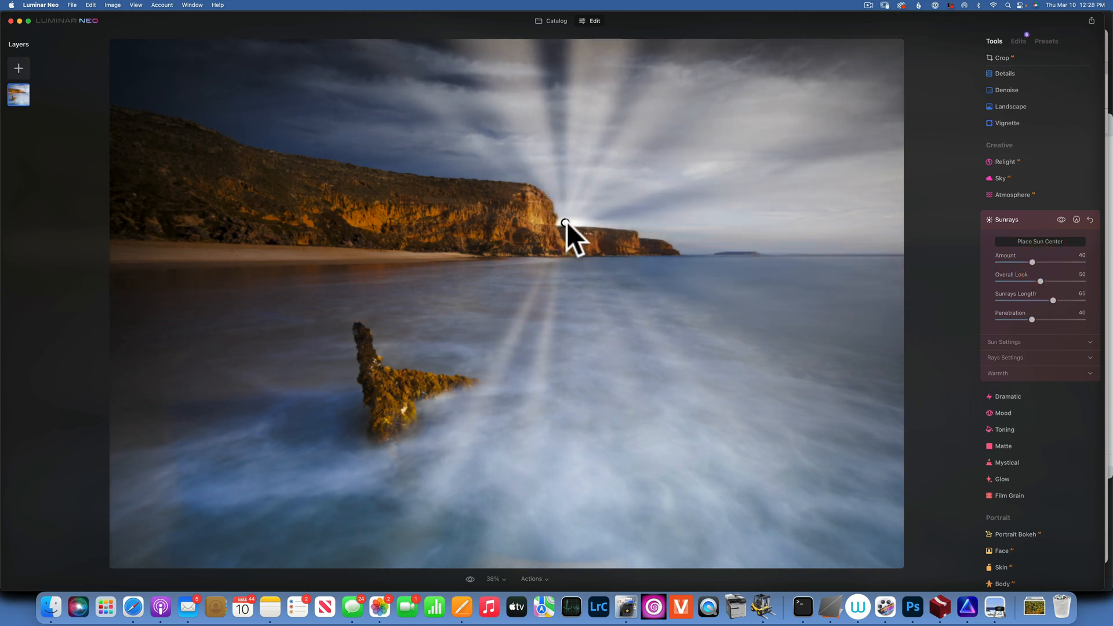
mouse_move(1032, 258)
left_mouse_down()
mouse_move(1060, 261)
mouse_move(1050, 263)
mouse_move(1078, 283)
mouse_move(1023, 298)
left_mouse_up()
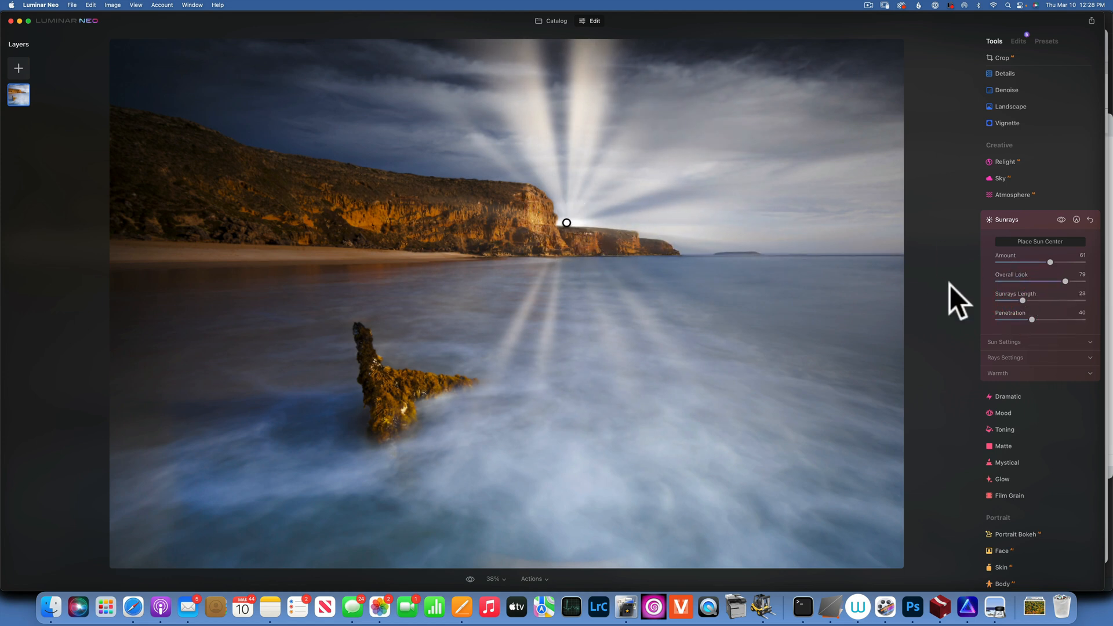
left_click(1090, 220)
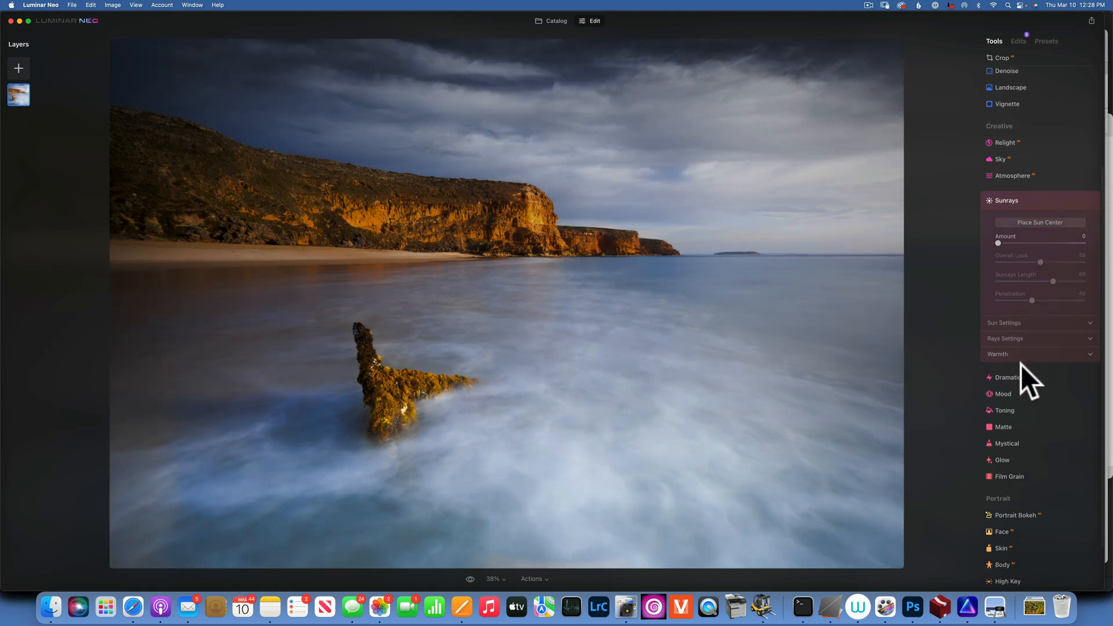
Step: Try the Dramatic tool on the seascape with Amount 100 and with Amount 14, and reset it
scroll(1021, 365, "down", 3)
left_click(1010, 323)
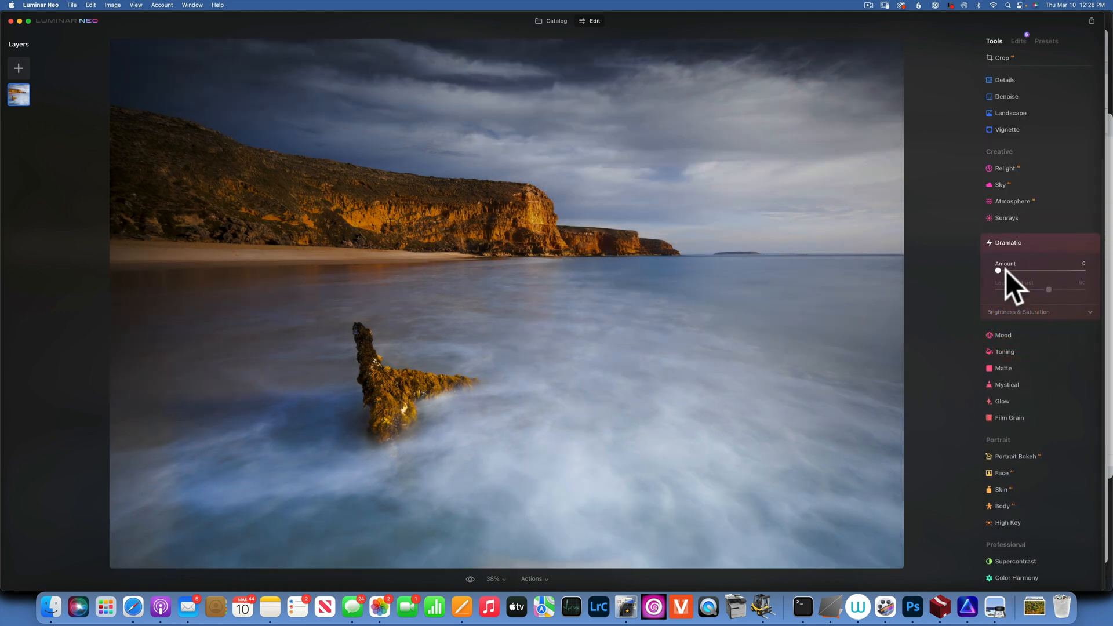
left_click_drag(997, 269, 1111, 278)
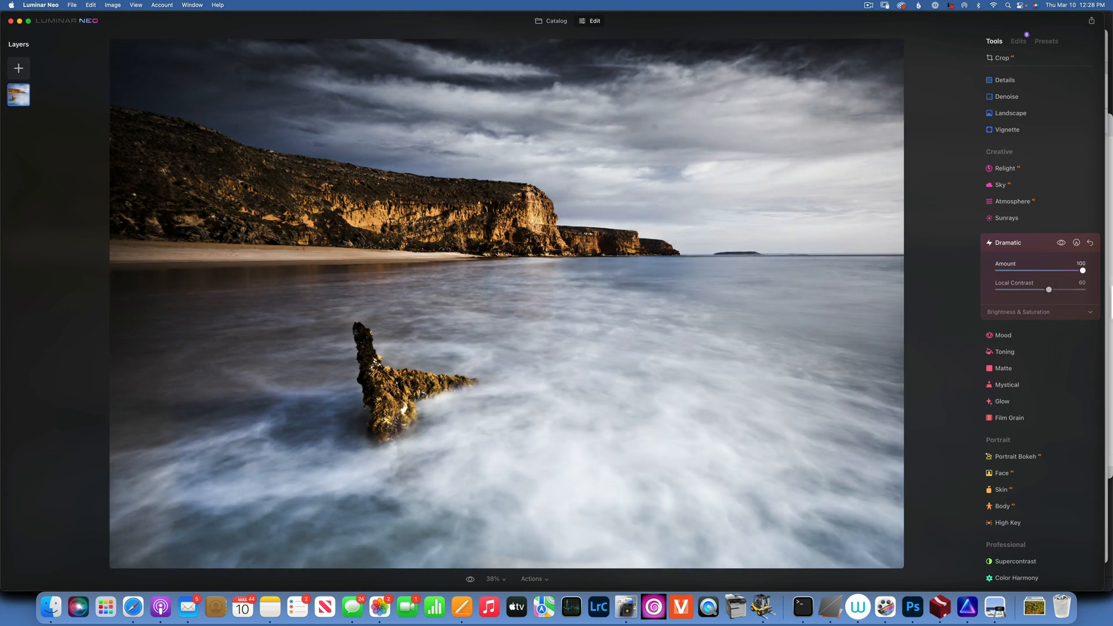
left_click_drag(1111, 279, 1007, 269)
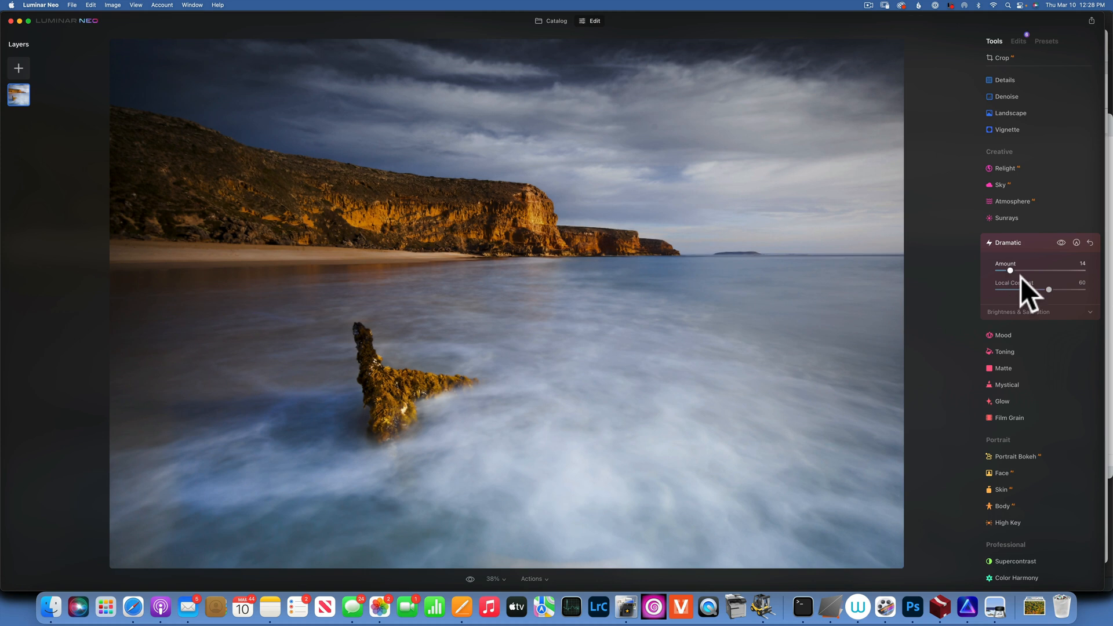
left_click(1090, 242)
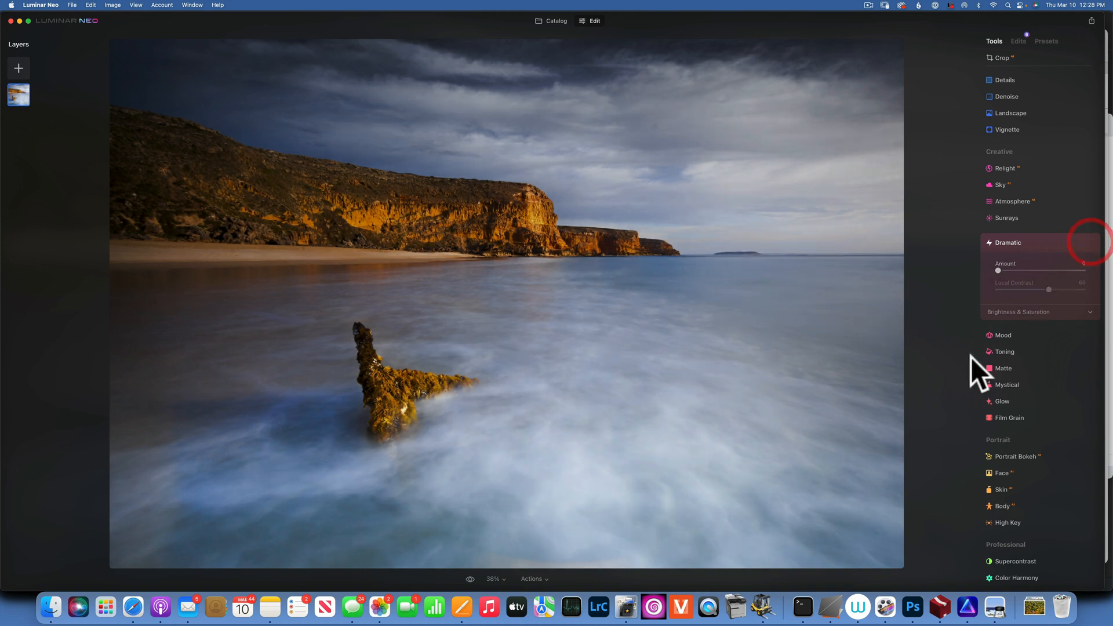
Step: Try the Mood tool's Bakersfield LUT on the seascape with Amount 100
left_click(1010, 335)
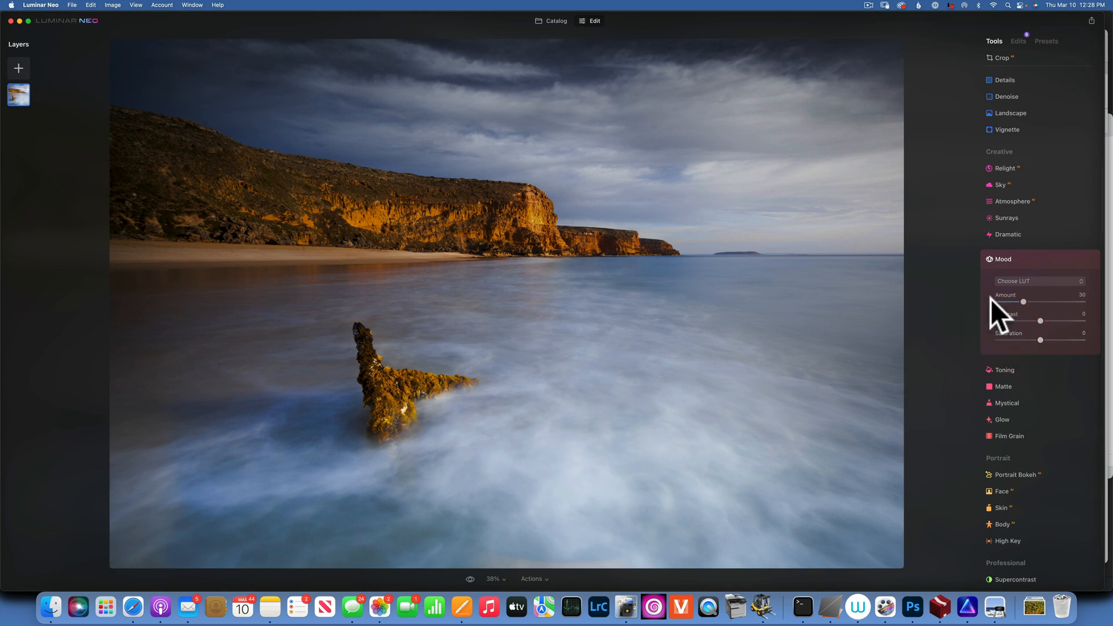
left_click(1027, 281)
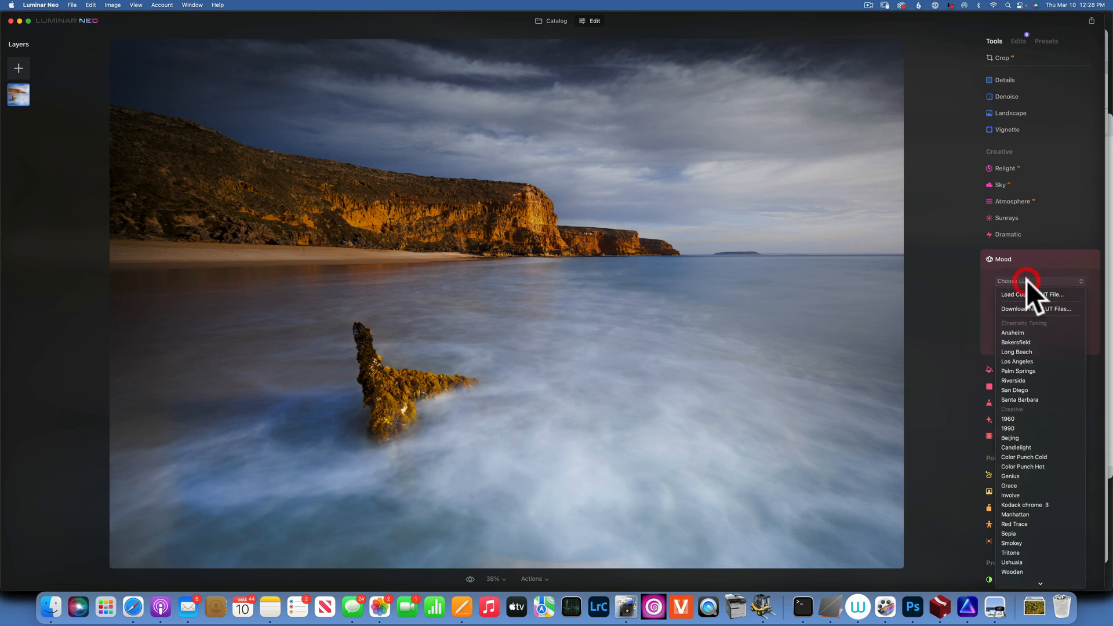
left_click(1026, 340)
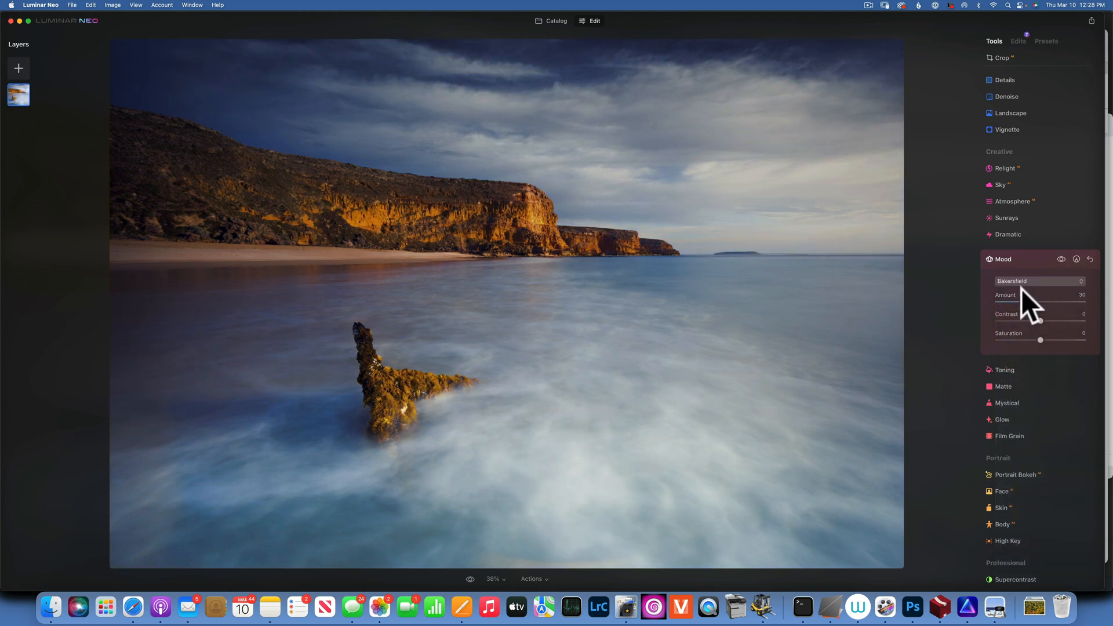
left_click_drag(1024, 301, 1077, 307)
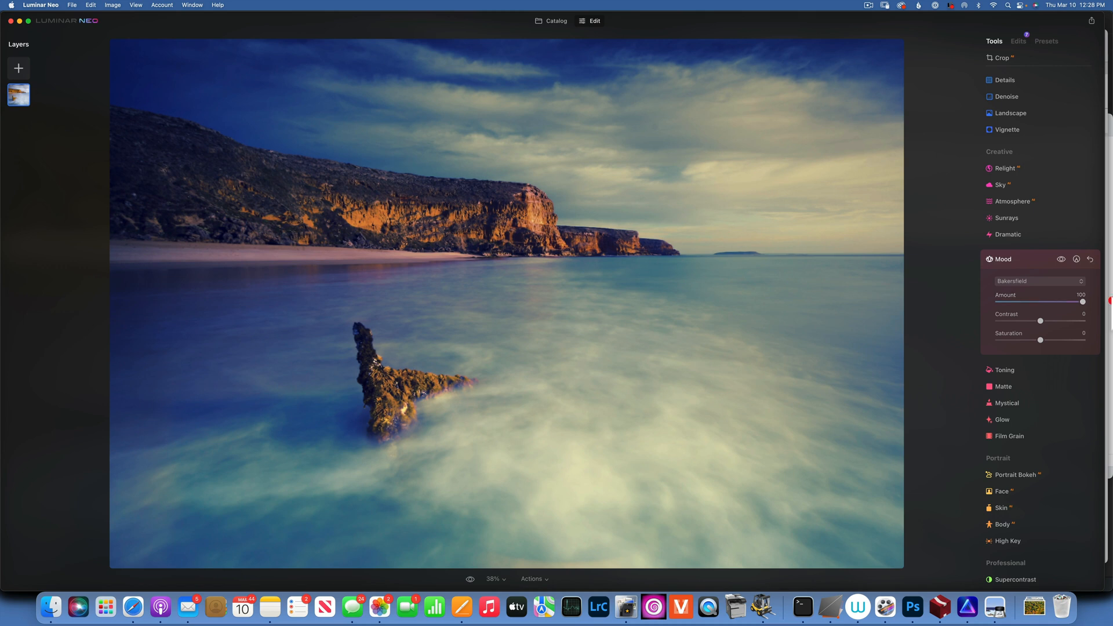
Step: Try the Palm Springs and San Diego LUTs in the Mood tool
left_click(1028, 281)
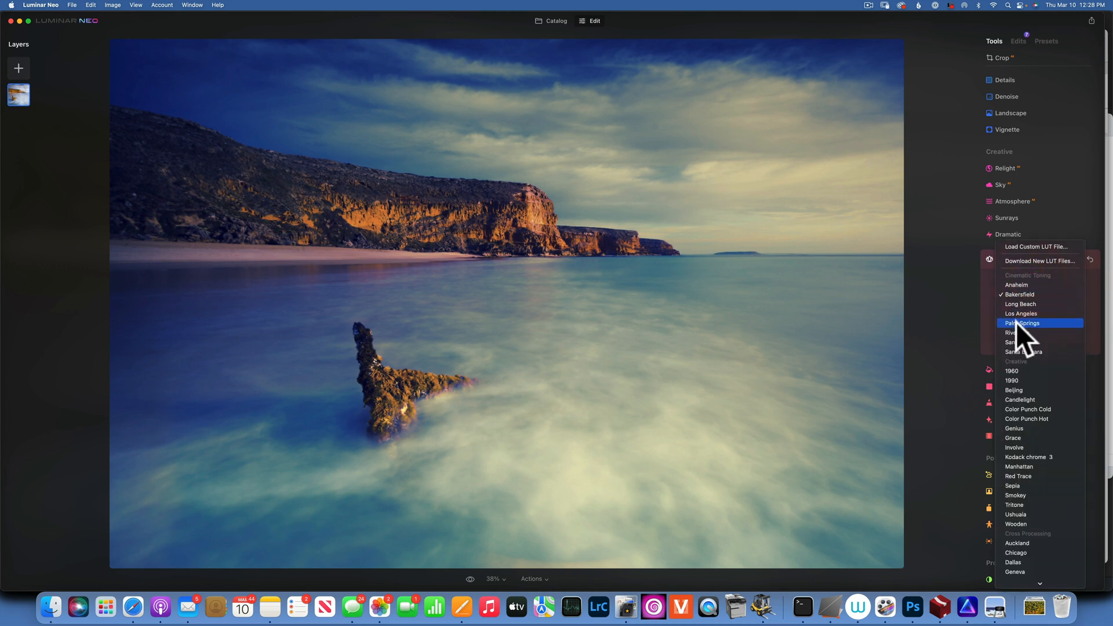
left_click(1017, 323)
left_click(1020, 282)
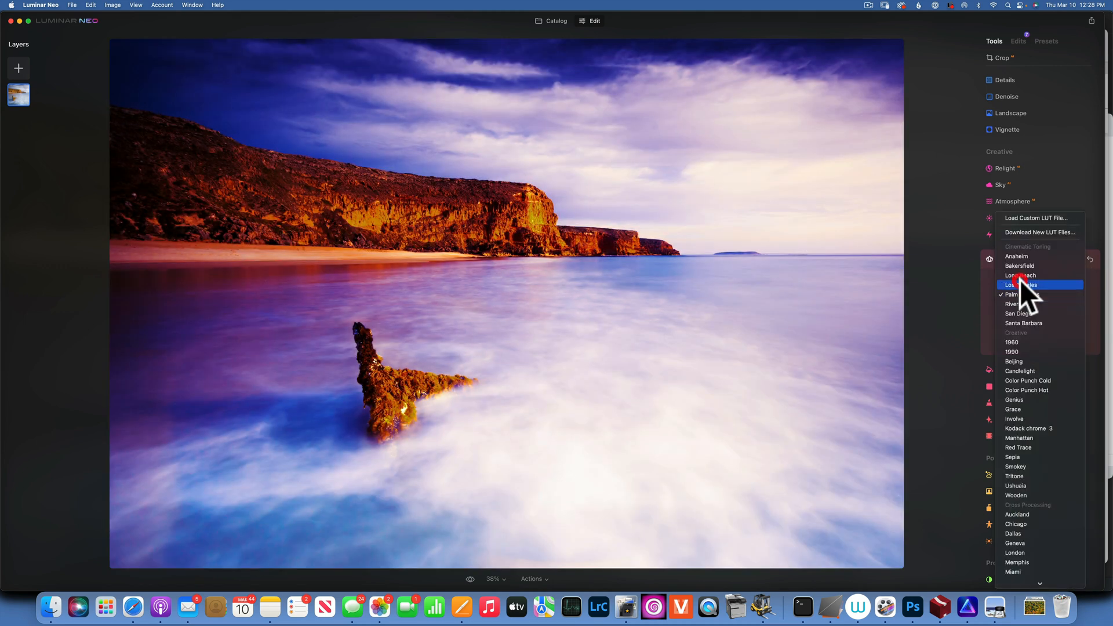
left_click(1022, 312)
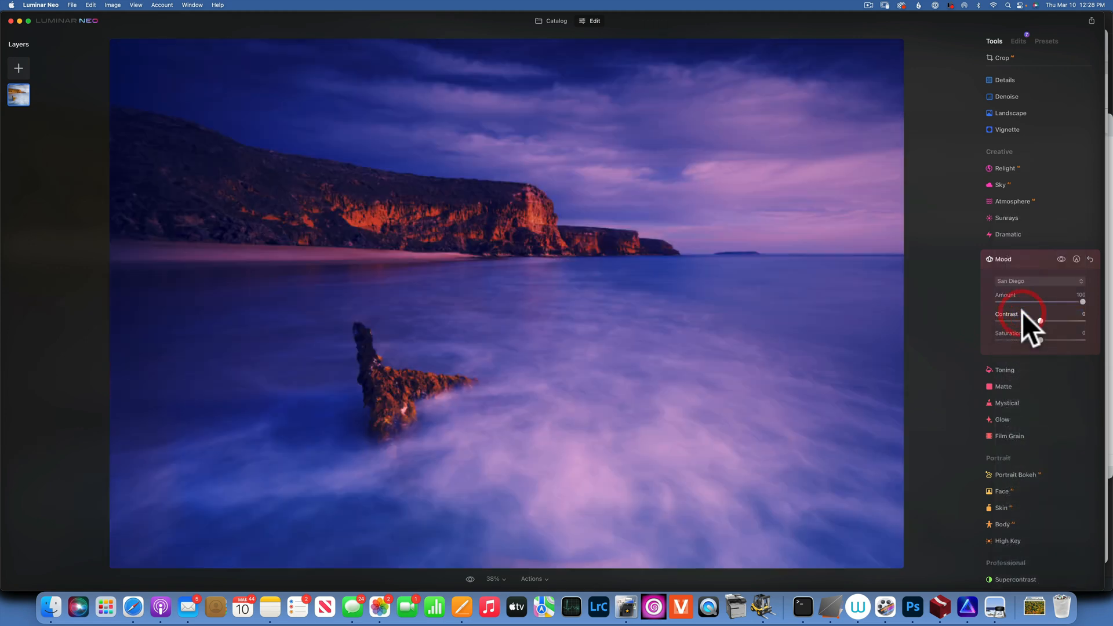
Step: Try the Beijing LUT with Amount 28, compare the seascape with and without it, and reset the Mood tool
left_click(1028, 276)
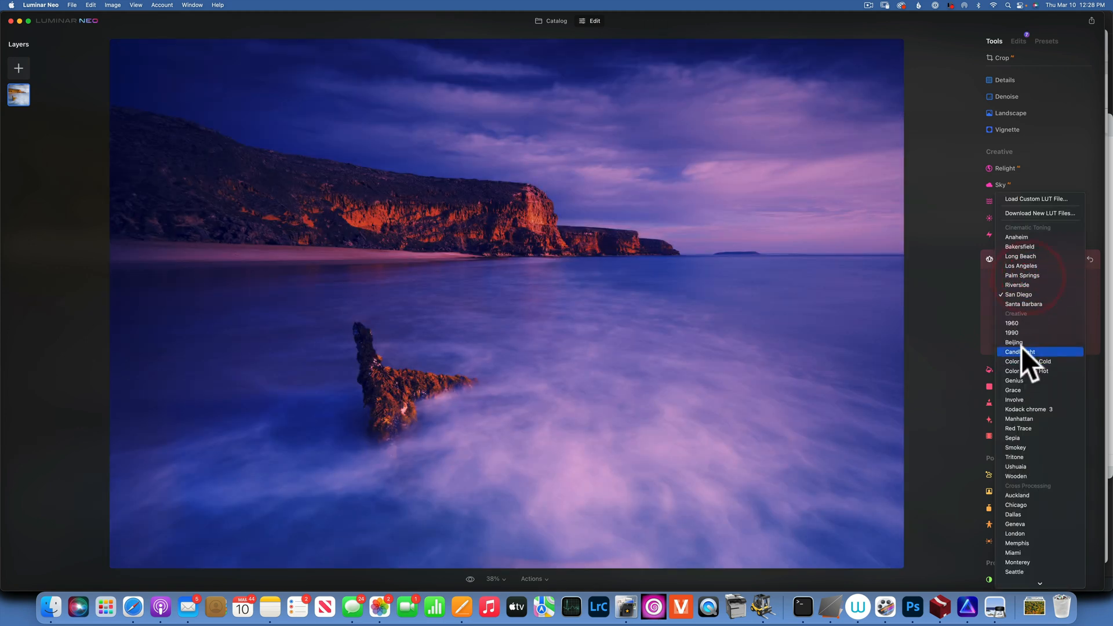
left_click(1018, 342)
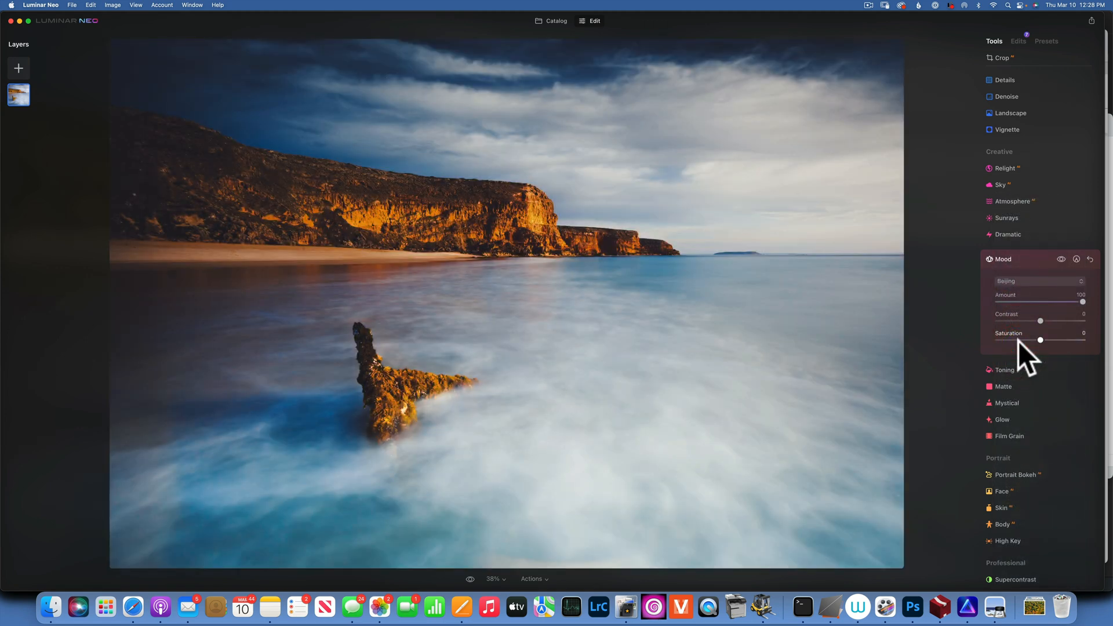
left_click_drag(1083, 301, 1016, 299)
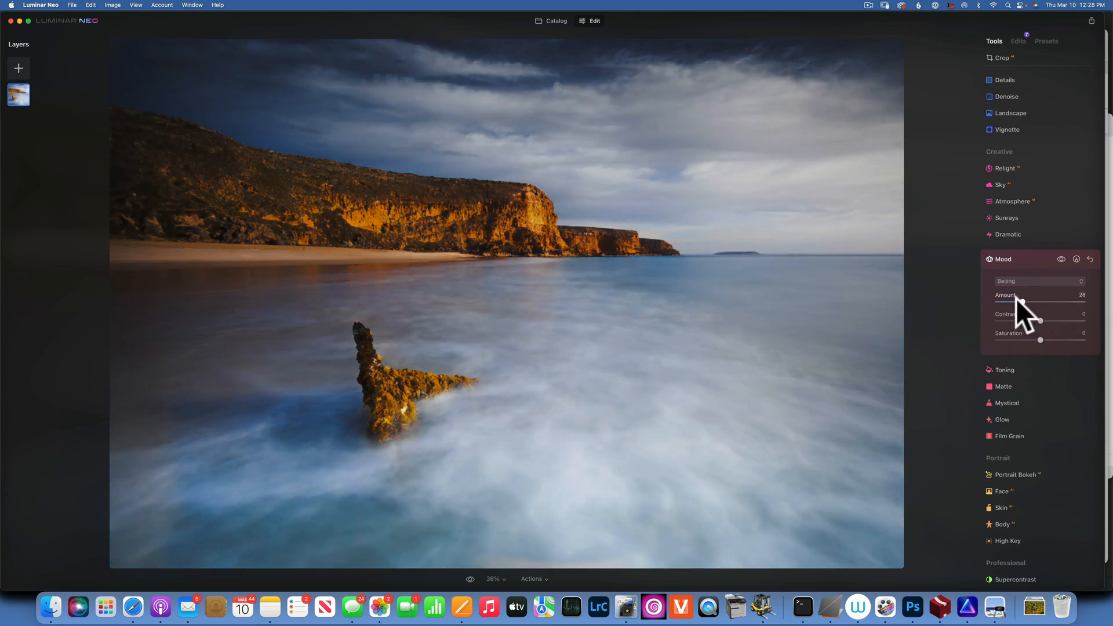
left_click(1060, 258)
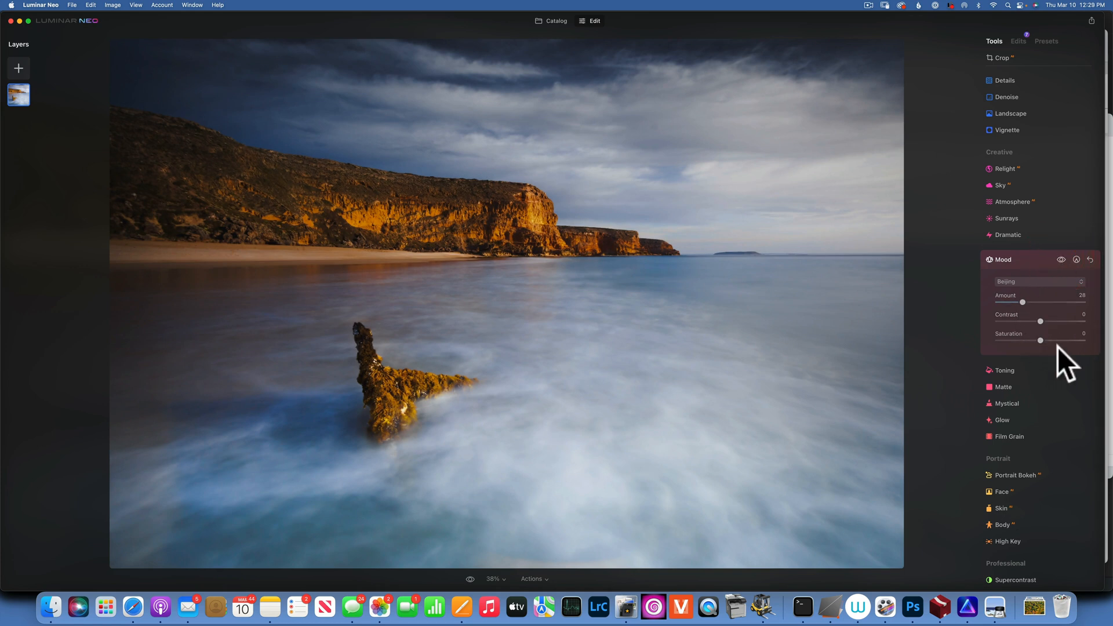
left_click(1089, 259)
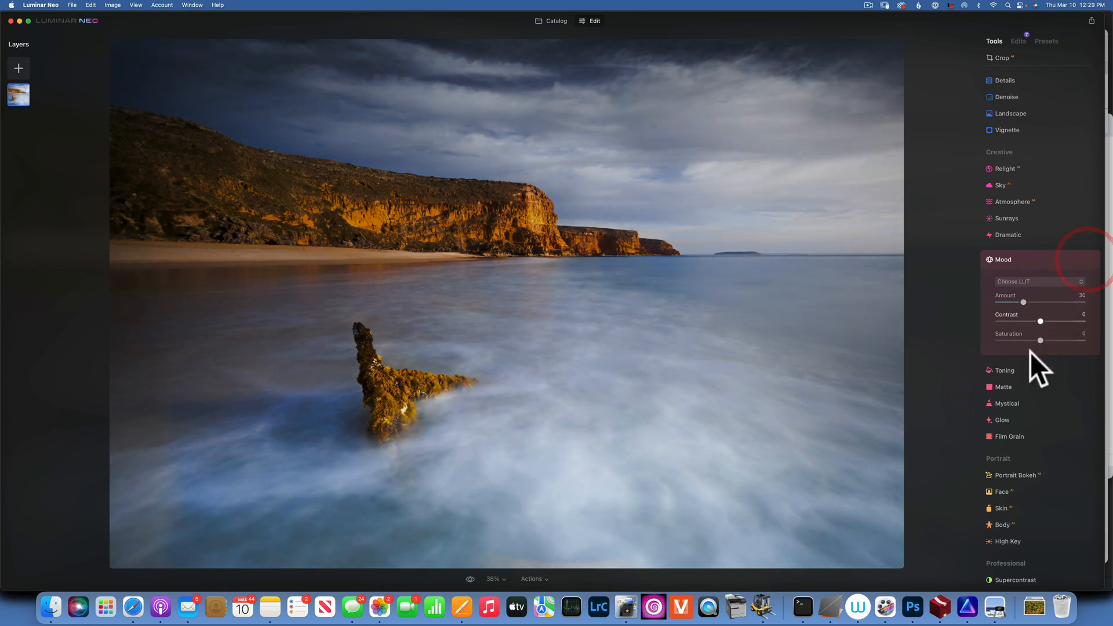
Step: Try toning the seascape's highlights with the Toning tool at Amount 100, Saturation 28 and Hue 47
left_click(1008, 370)
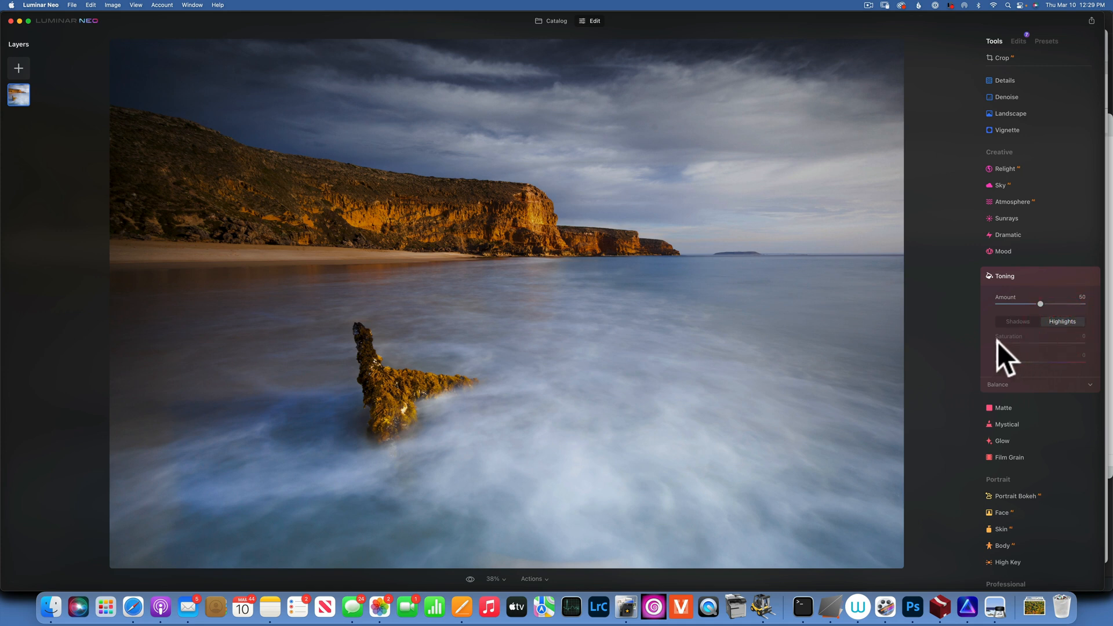
left_click_drag(1056, 305, 1109, 322)
left_click_drag(999, 340, 1110, 344)
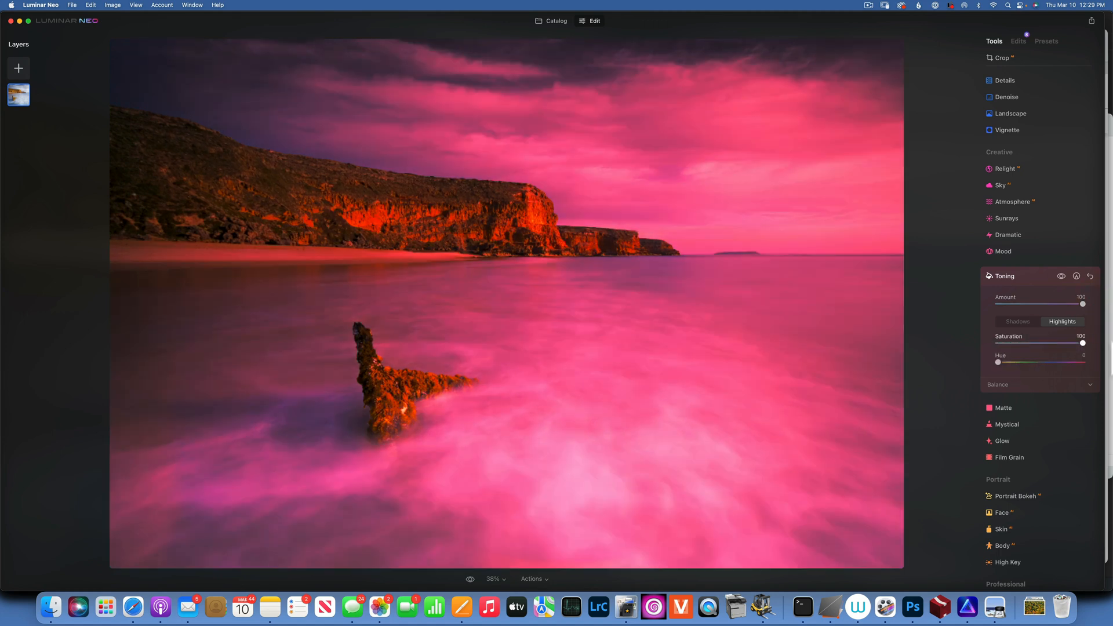
left_click(1067, 343)
left_click_drag(1000, 360, 1011, 361)
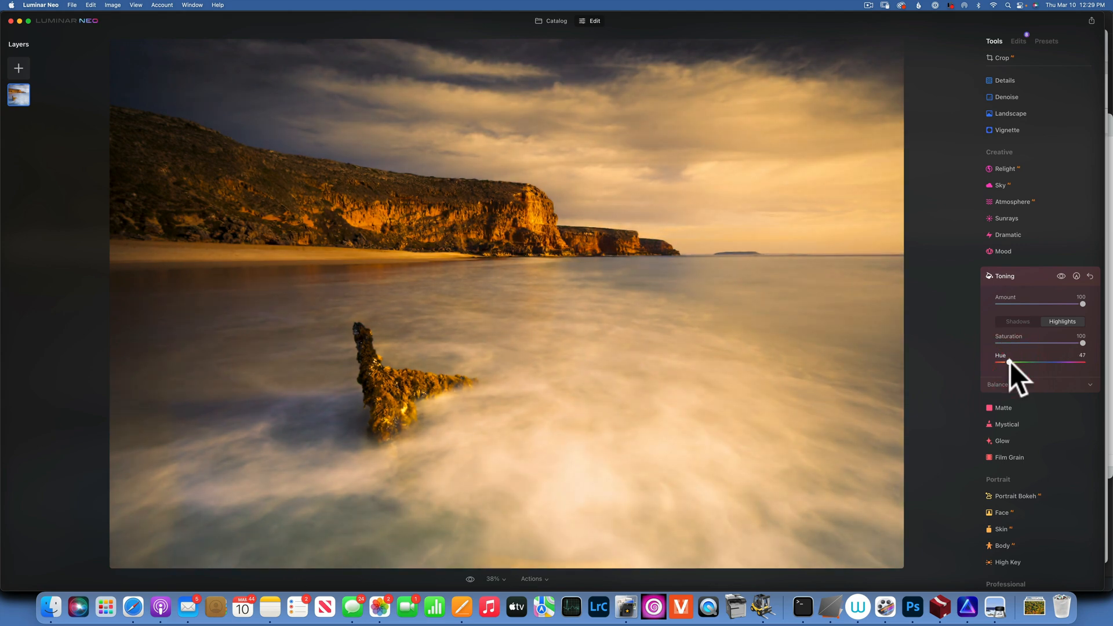
left_click_drag(1083, 343, 1017, 342)
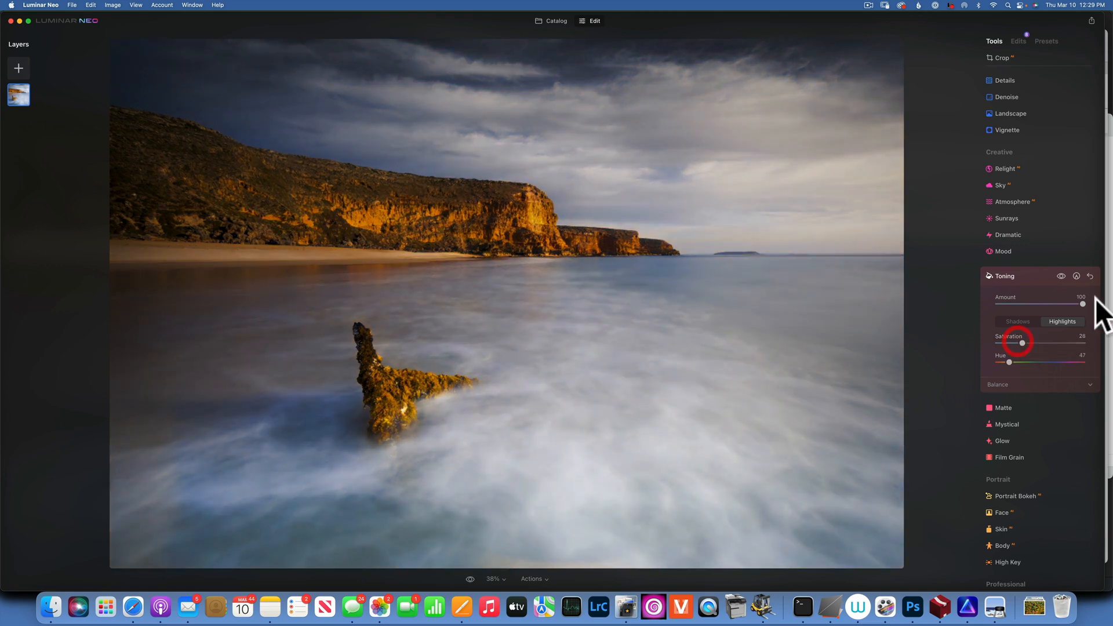
left_click(1077, 301)
left_click_drag(1065, 304, 1099, 306)
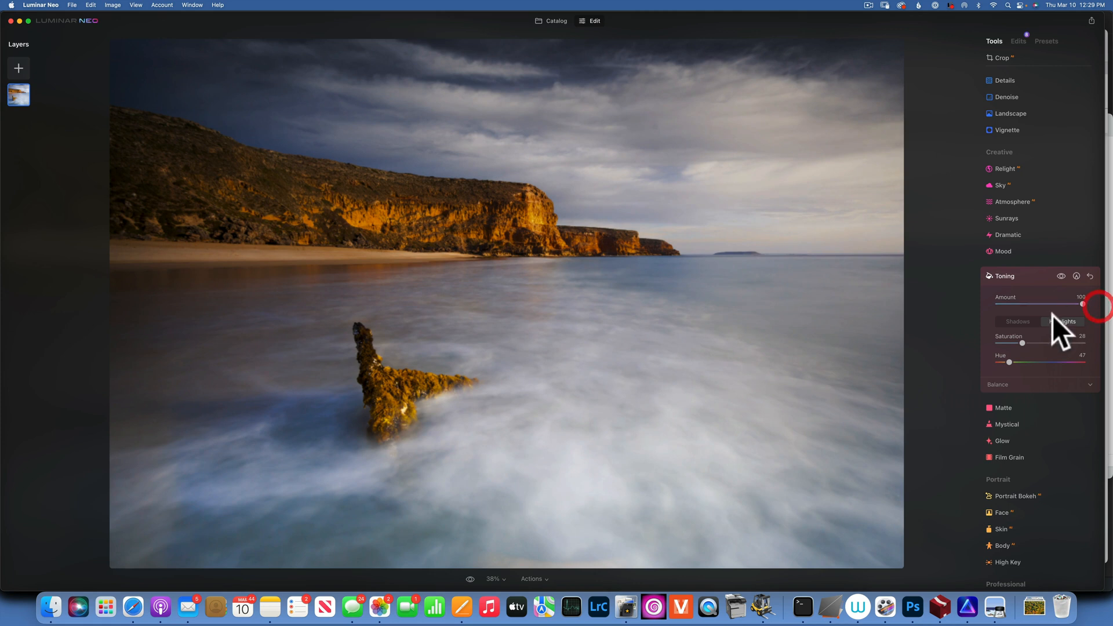
Step: Try toning the shadows with Saturation 23 and Hue 198, compare the seascape with and without Toning, and reset the tool
left_click(1018, 321)
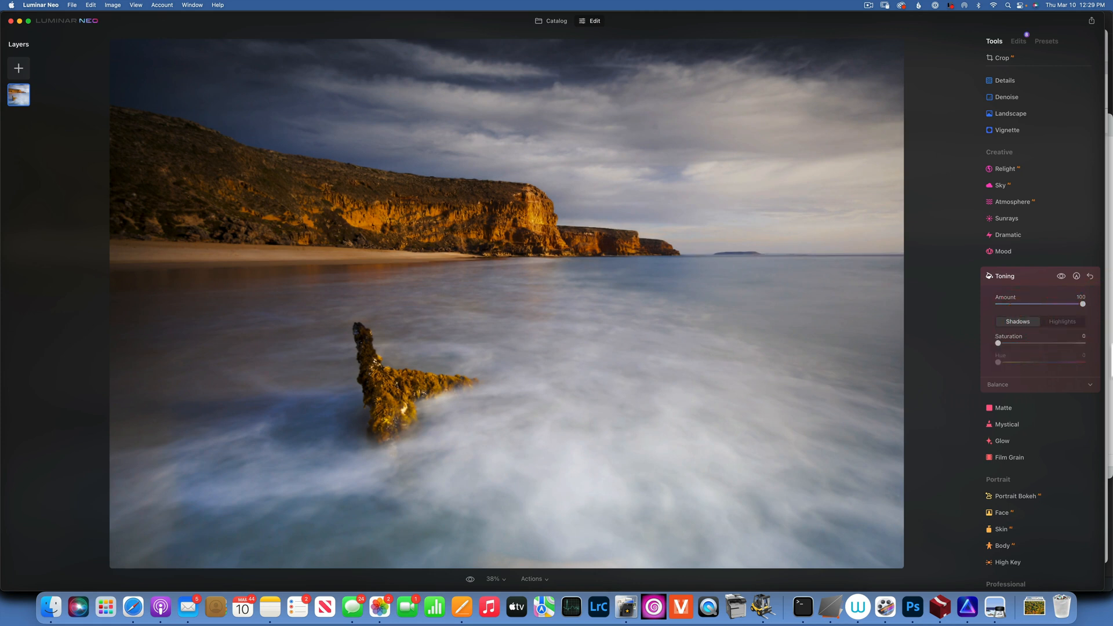
left_click_drag(997, 342, 1109, 344)
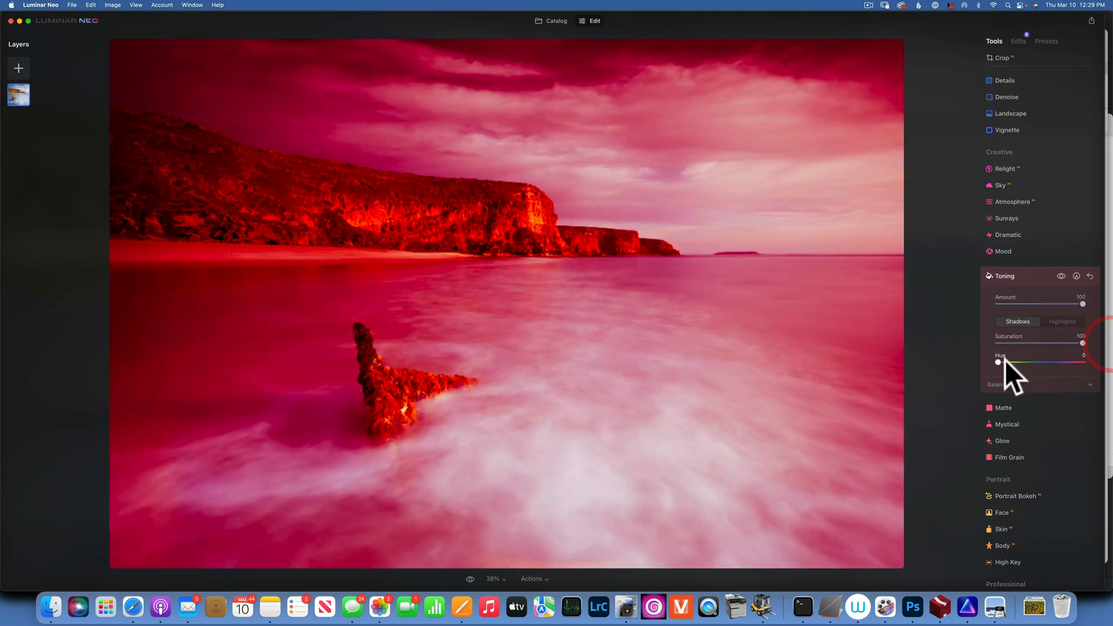
left_click_drag(996, 359, 1021, 343)
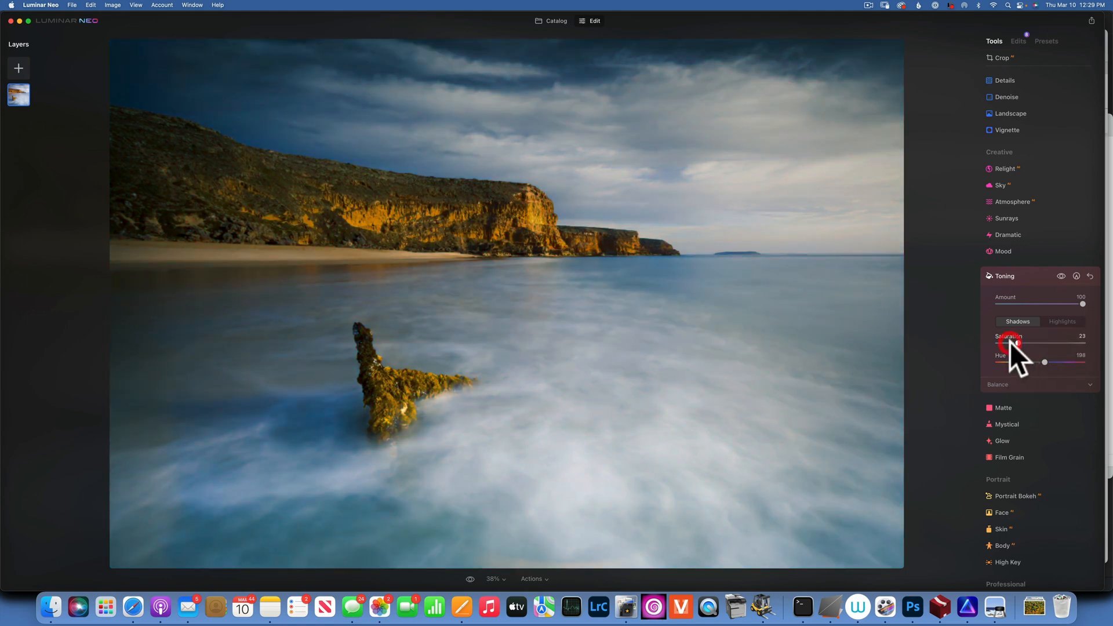
left_click(1061, 274)
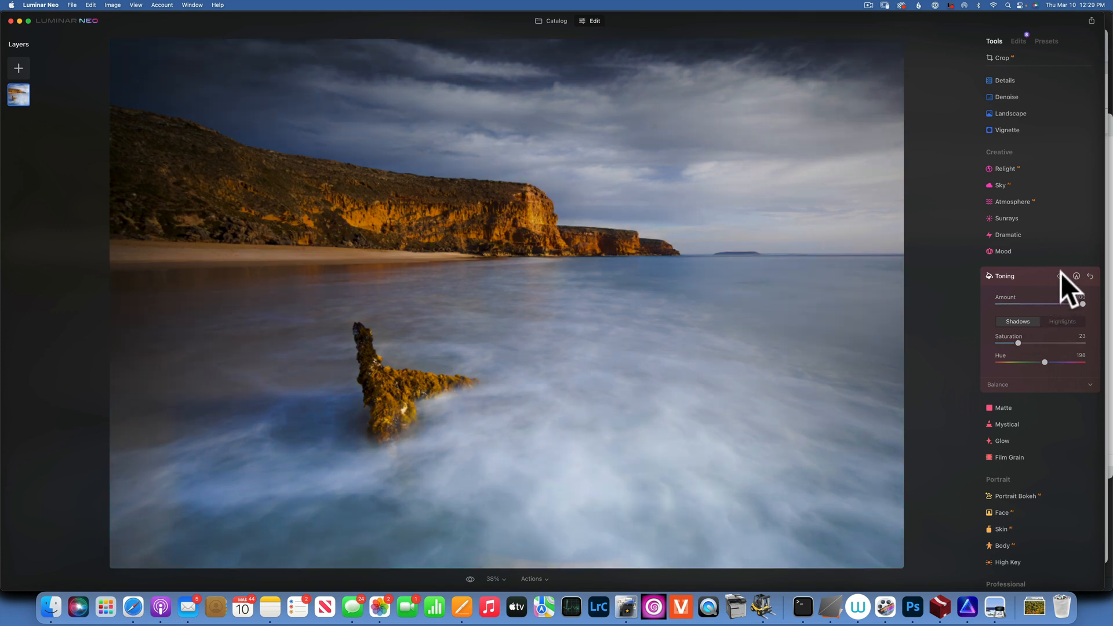
left_click(1062, 274)
left_click(1061, 273)
left_click(1061, 273)
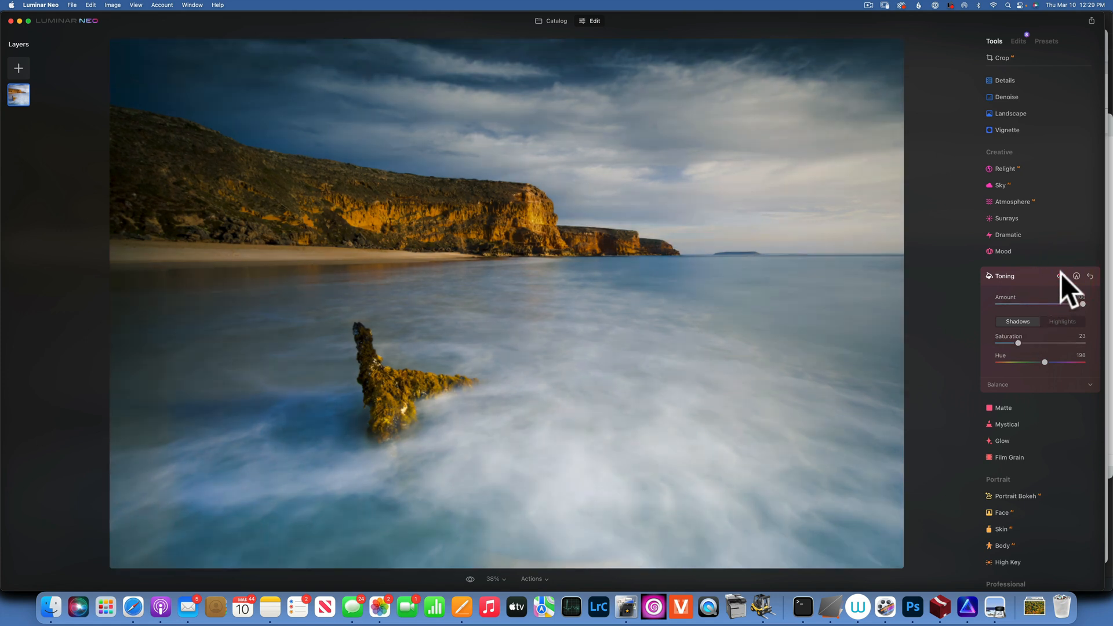
left_click(1090, 274)
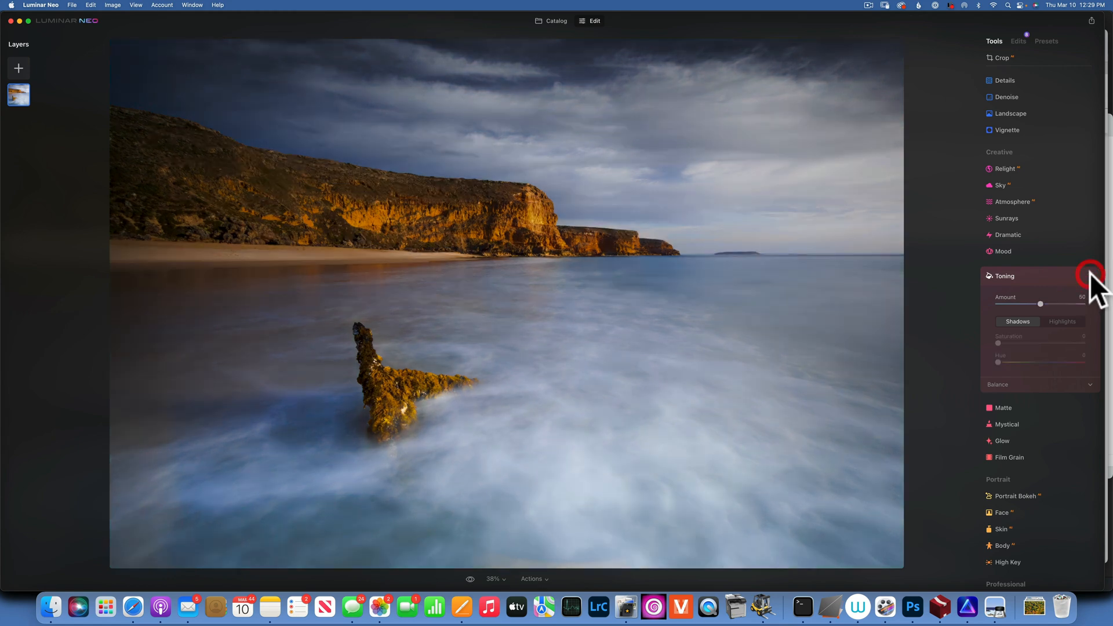
Step: Try the Matte tool on the seascape with Amount 26, Fade 21, Contrast 70 and Vividness 6, and reset it
left_click(1007, 407)
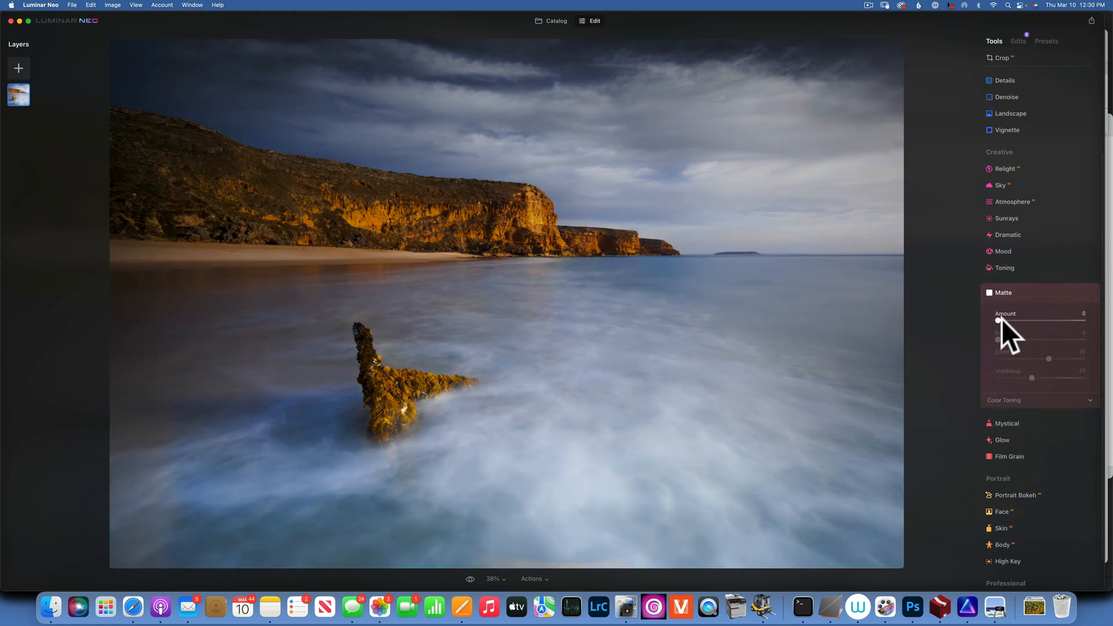
left_click_drag(998, 318, 1072, 320)
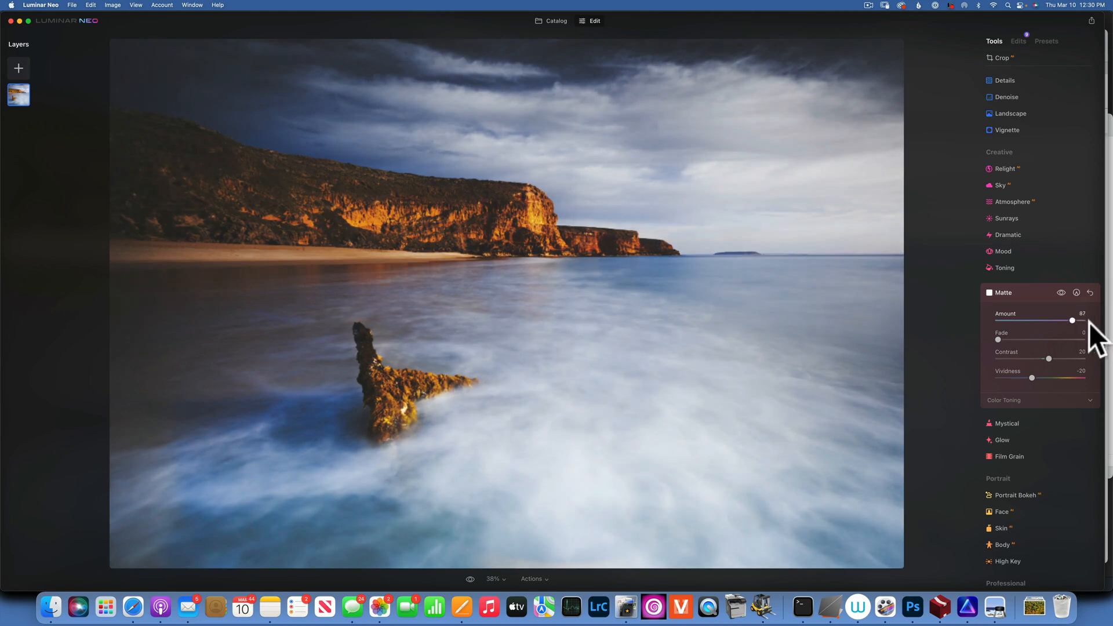
left_click(1072, 321)
left_click_drag(998, 340, 1036, 319)
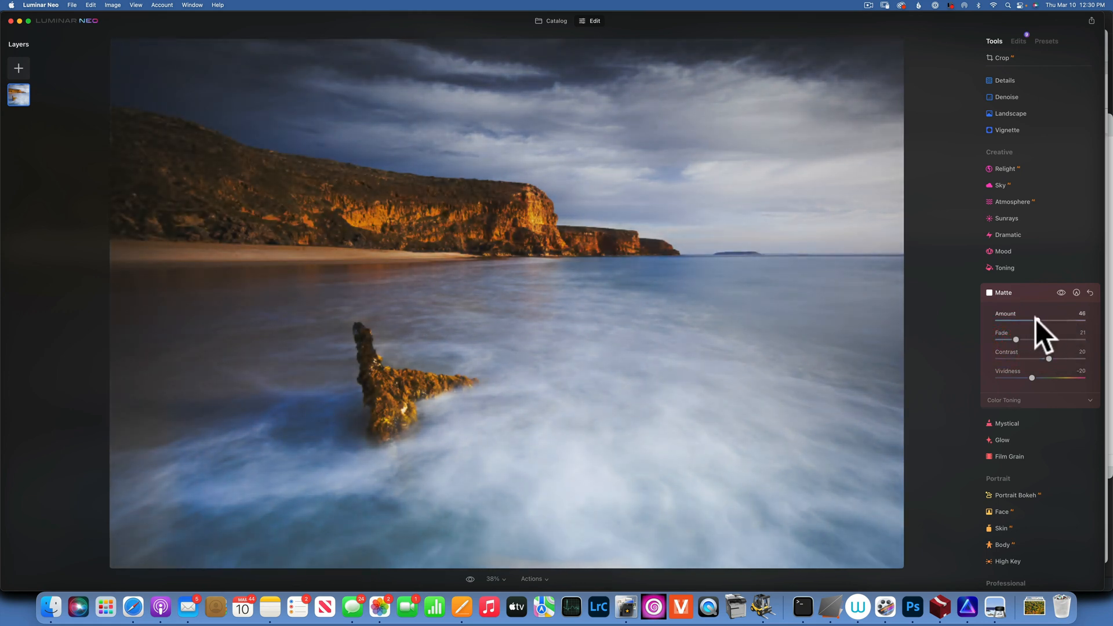
left_click(1017, 319)
left_click_drag(1004, 357, 1096, 360)
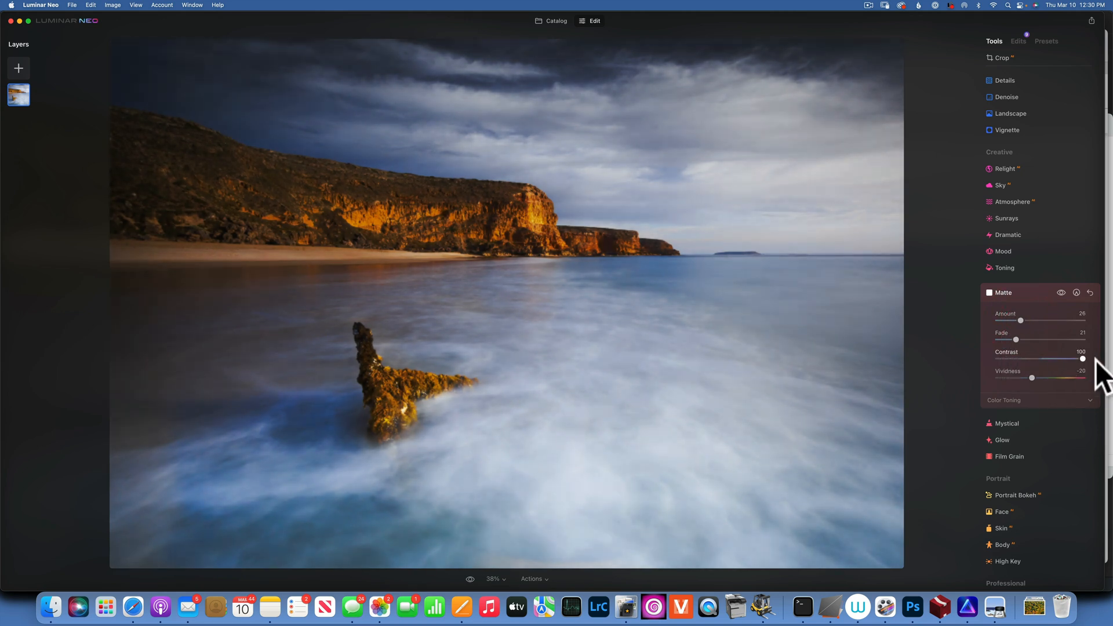
left_click(1072, 360)
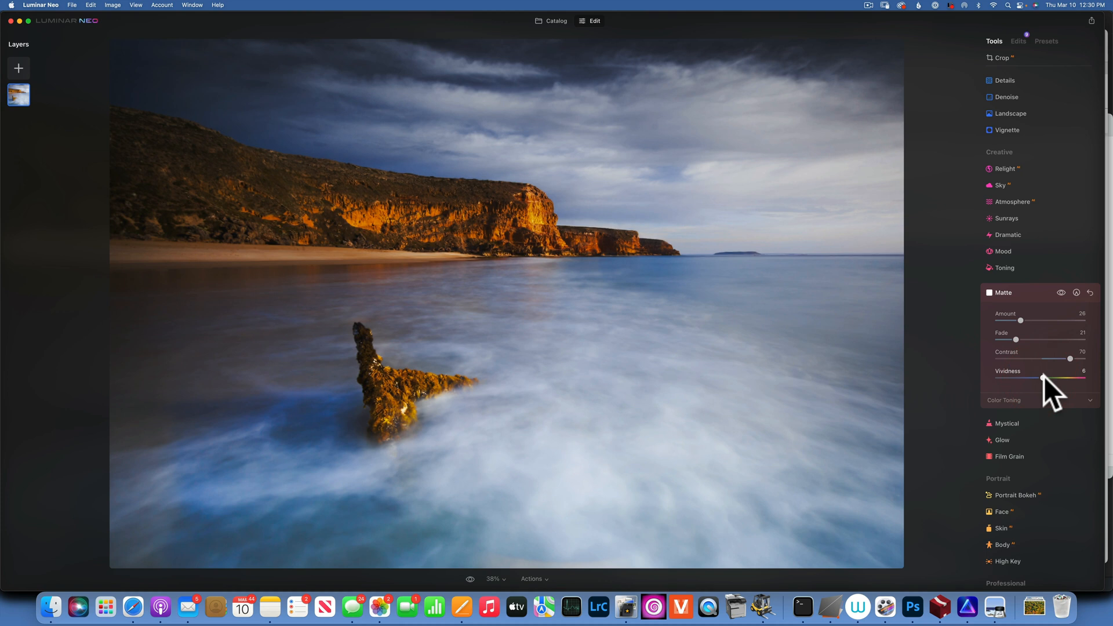
left_click(1090, 291)
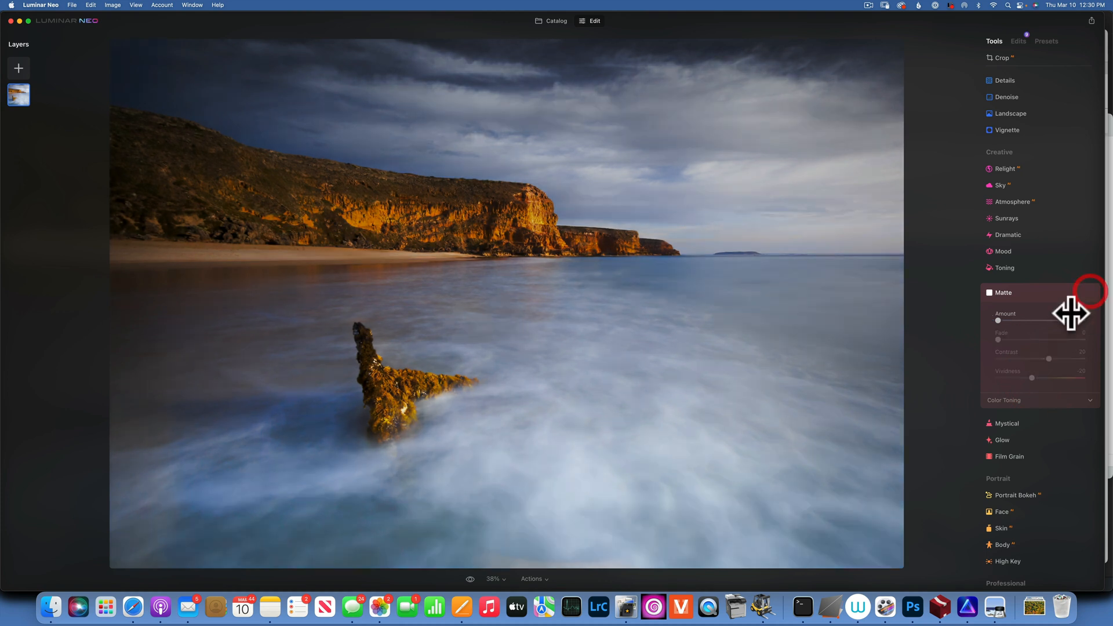
Step: Open the foggy swamp forest photo from the catalog for editing
left_click(1011, 422)
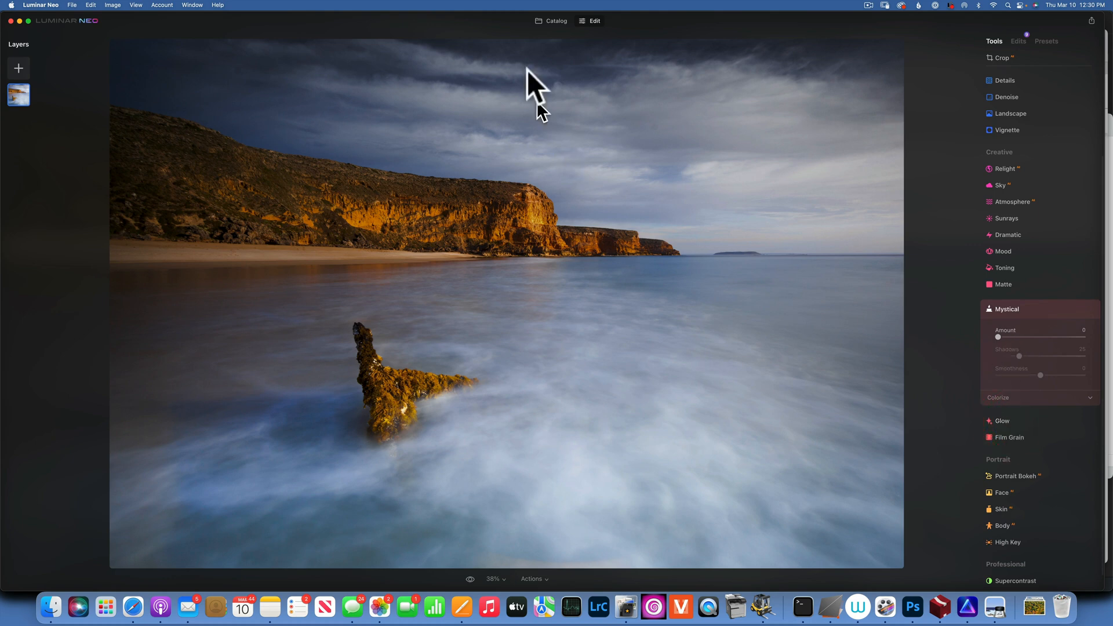
left_click(549, 20)
scroll(539, 220, "down", 5)
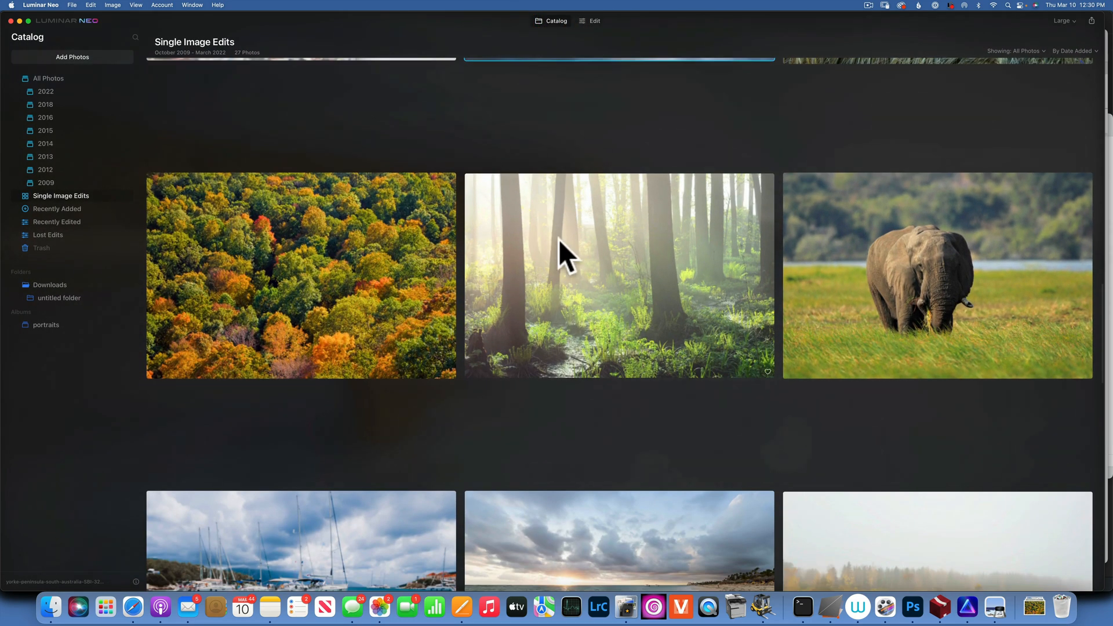
left_click(565, 250)
double_click(566, 249)
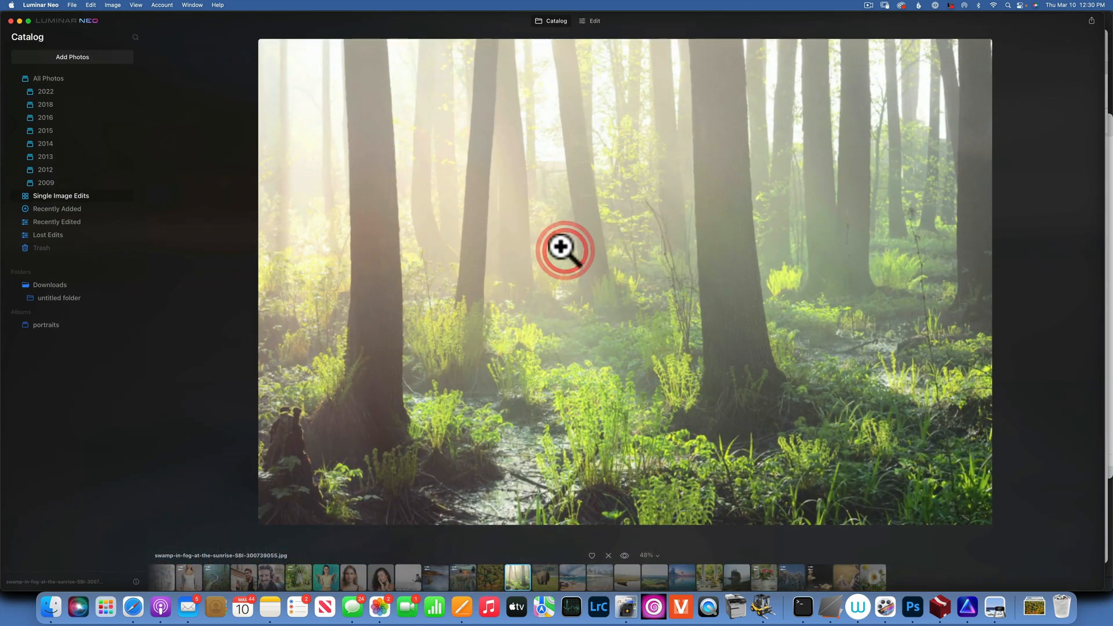
left_click(598, 19)
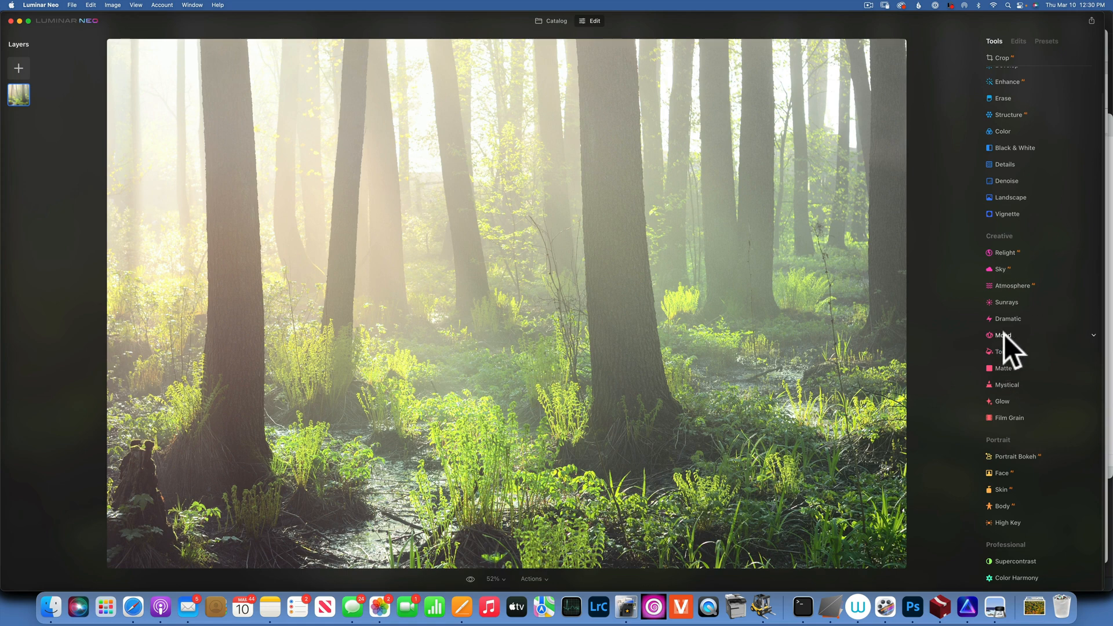
Step: Apply the Mystical tool to the forest photo with Amount 29
left_click(1009, 384)
scroll(1015, 398, "down", 3)
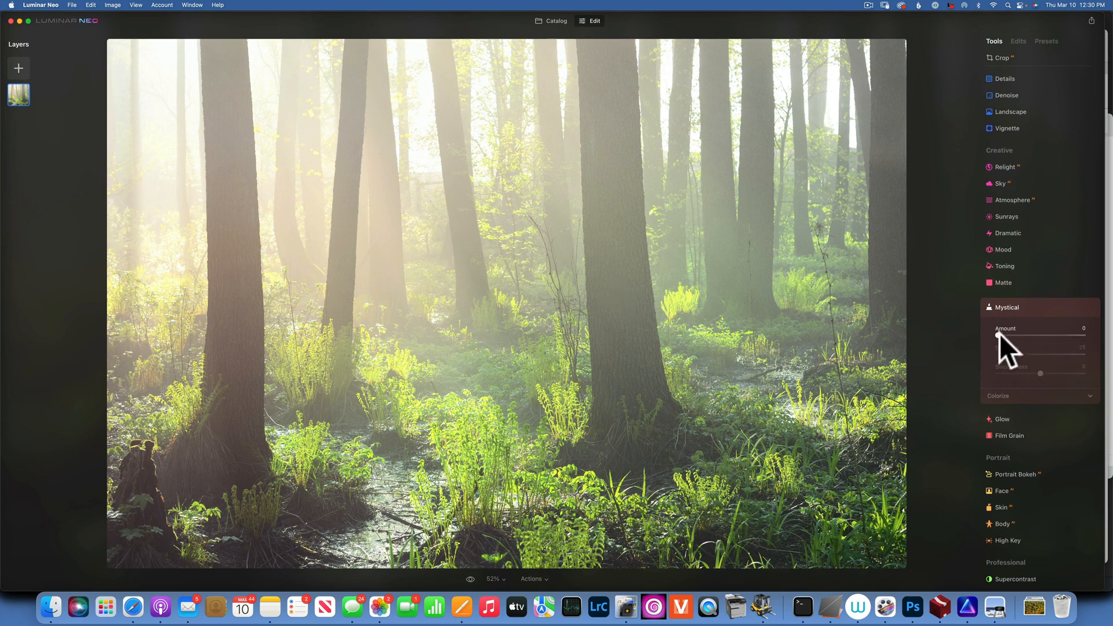
left_click_drag(998, 335, 1039, 335)
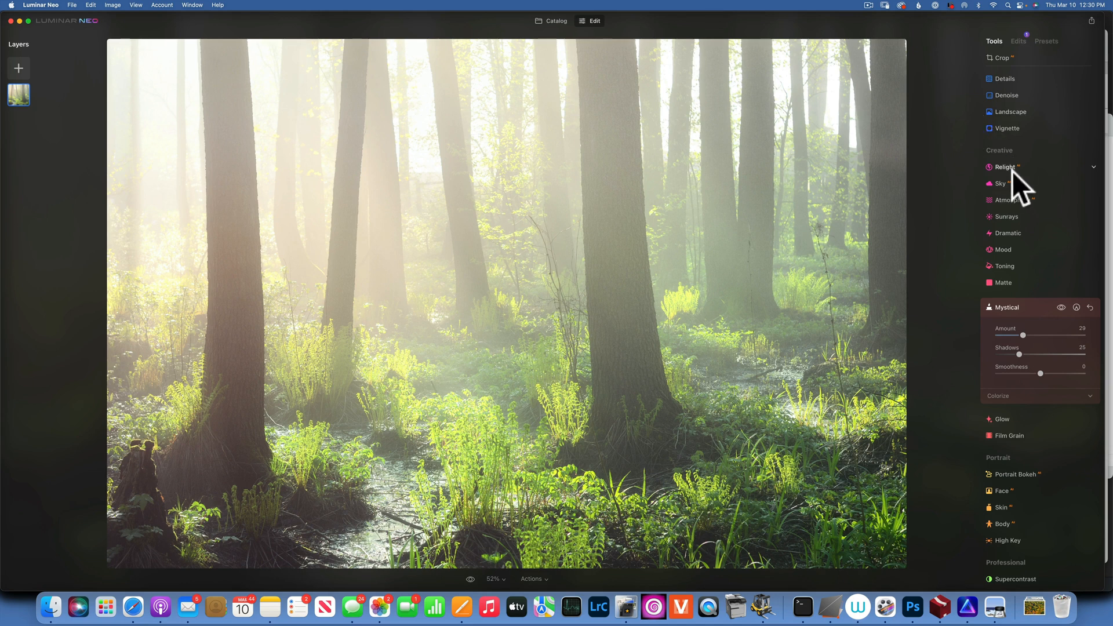
Step: Darken the forest photo with the Develop tool by setting Exposure to -0.73
scroll(1013, 172, "up", 5)
left_click(1007, 91)
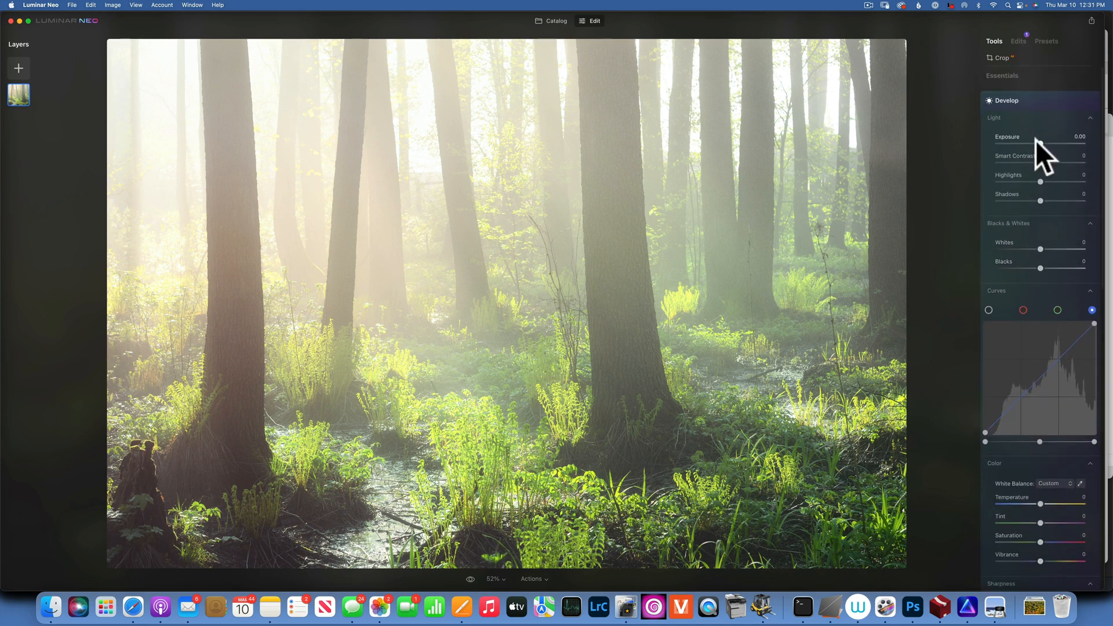
mouse_move(1036, 140)
left_mouse_down()
mouse_move(1022, 141)
mouse_move(1032, 141)
left_mouse_up()
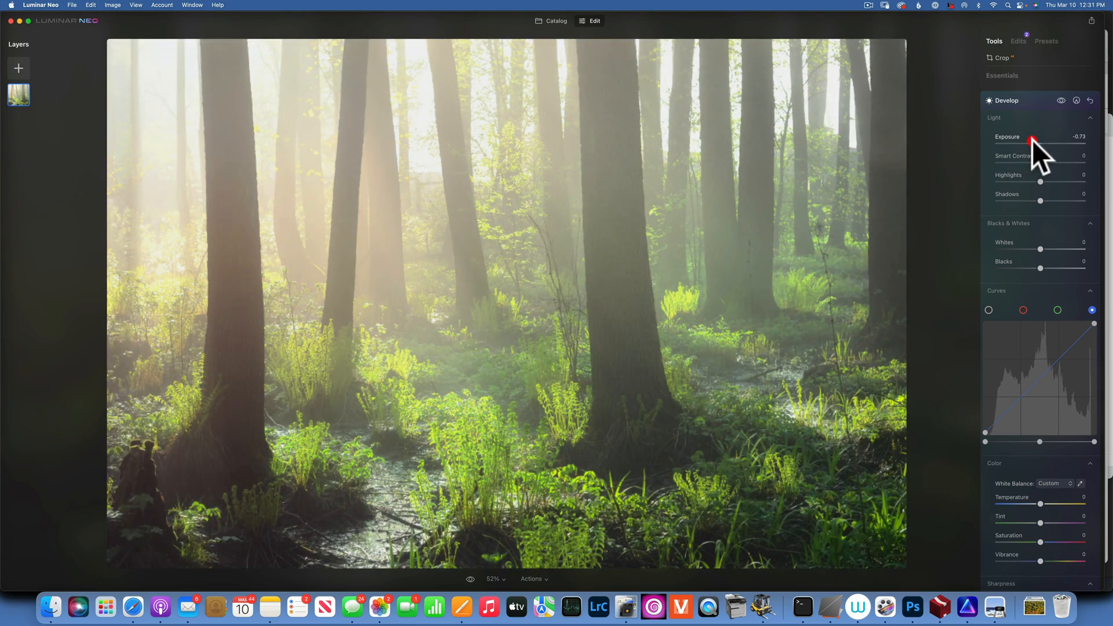
Step: Find Mystical among the forest photo's applied edits and compare the picture with and without it
scroll(1047, 258, "down", 10)
scroll(1040, 183, "up", 1)
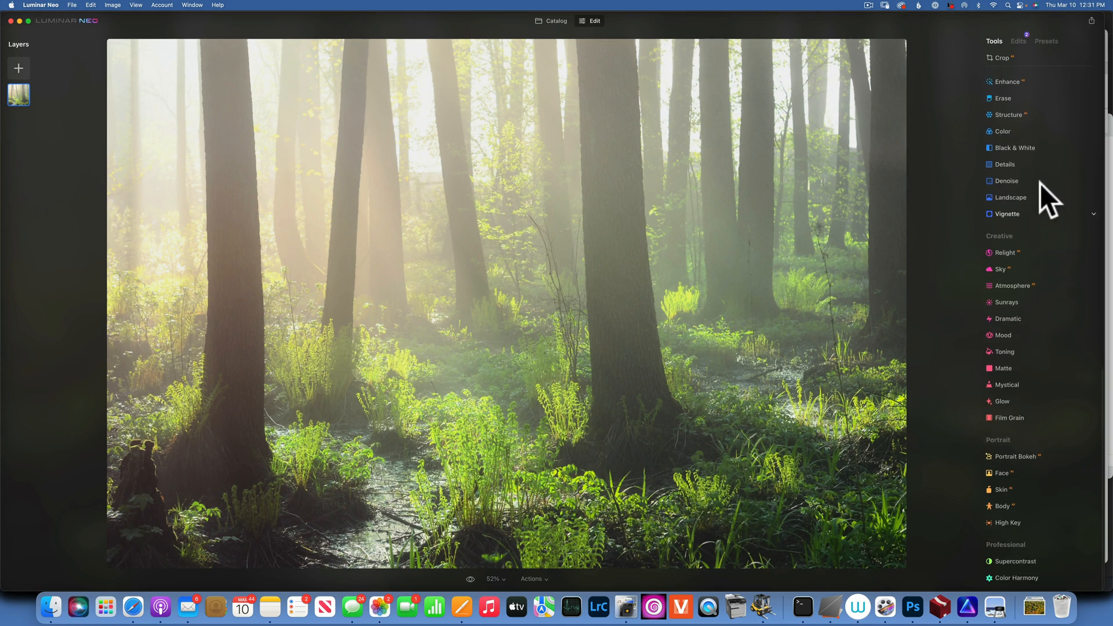
left_click(1019, 41)
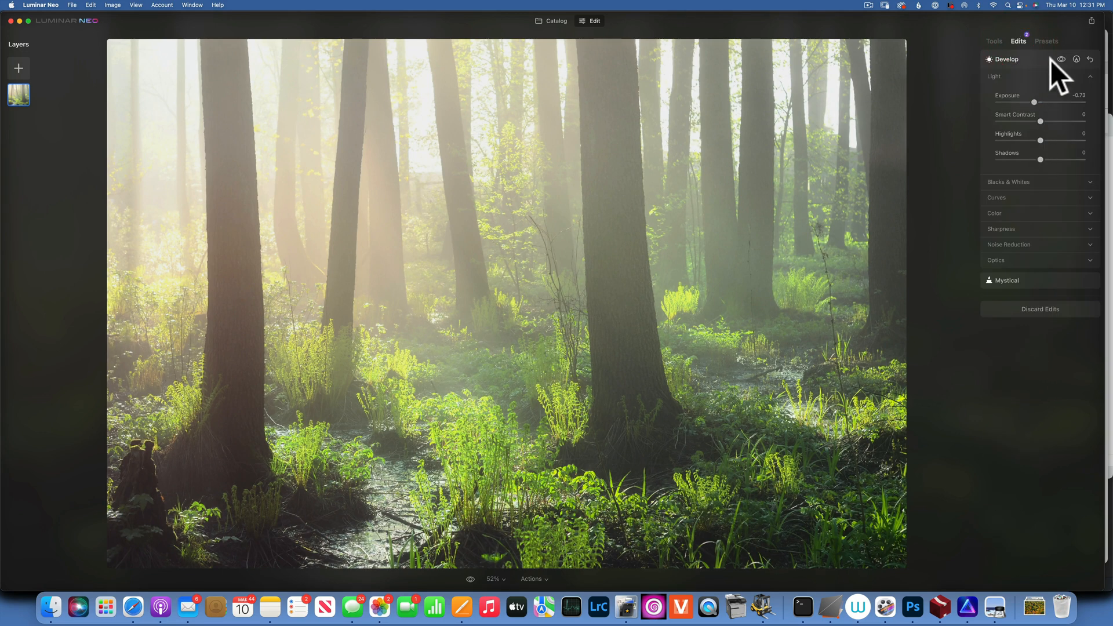
left_click(1010, 278)
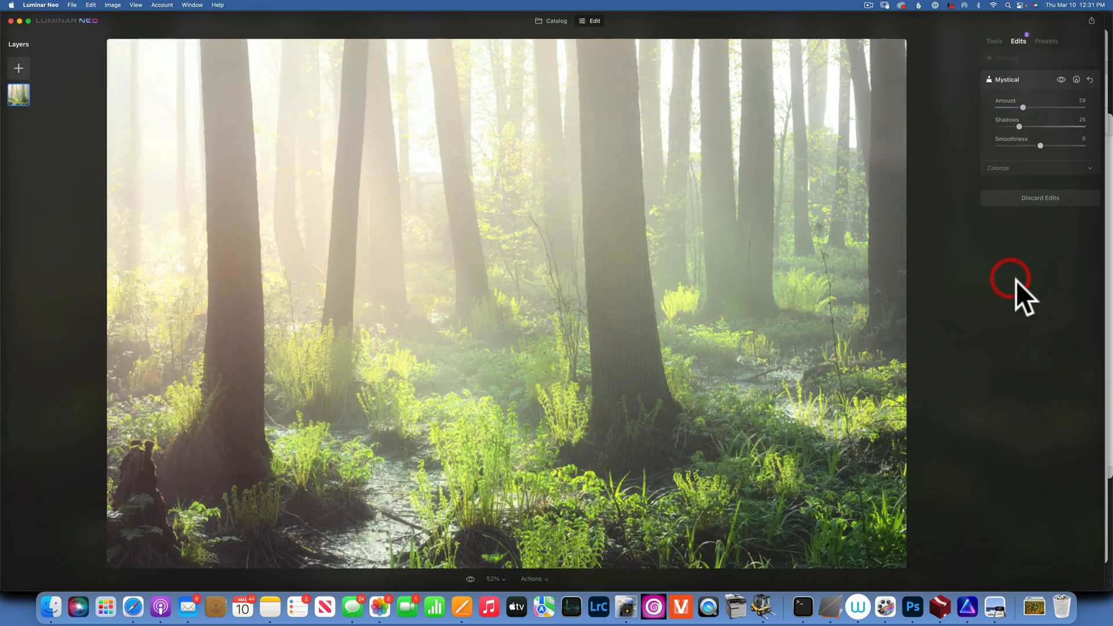
left_click(1059, 76)
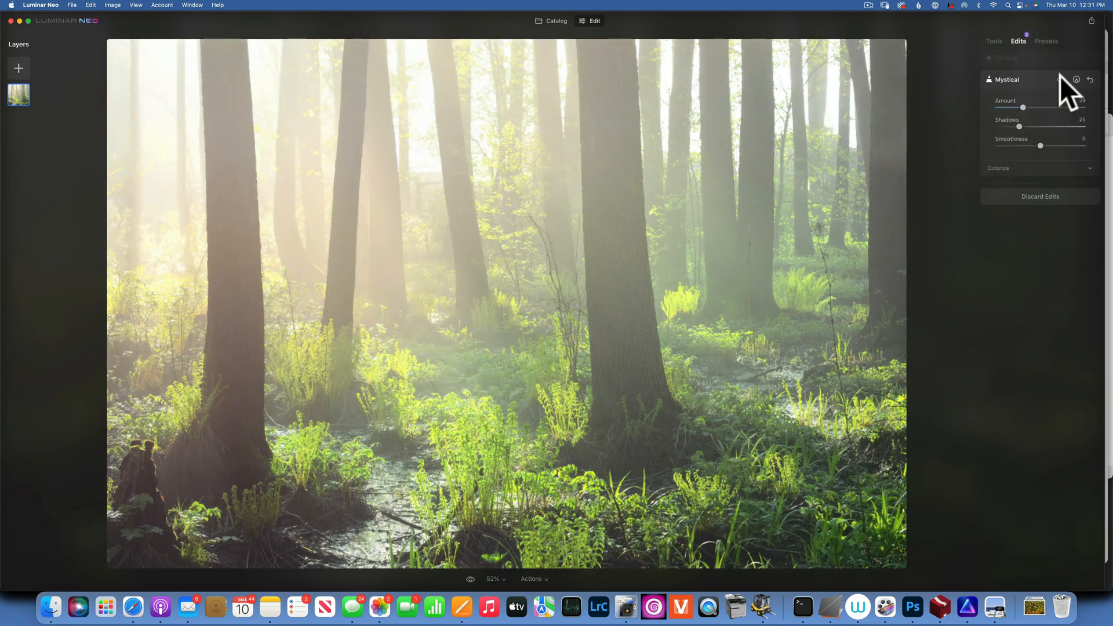
left_click(1060, 76)
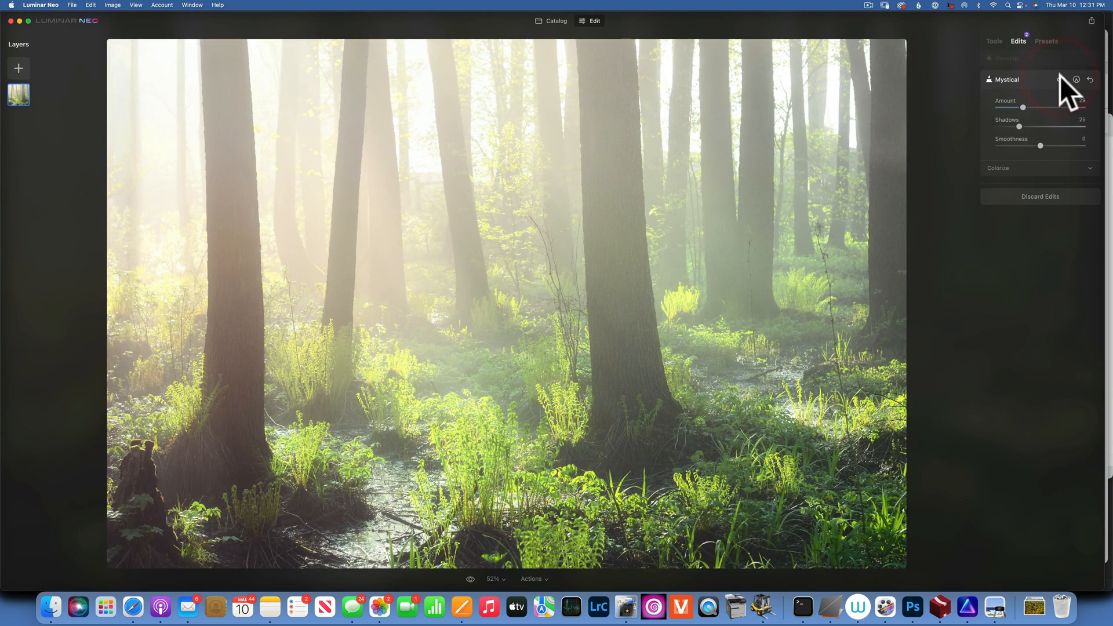
left_click(1060, 76)
left_click(1060, 76)
left_click(1060, 76)
left_click(1059, 76)
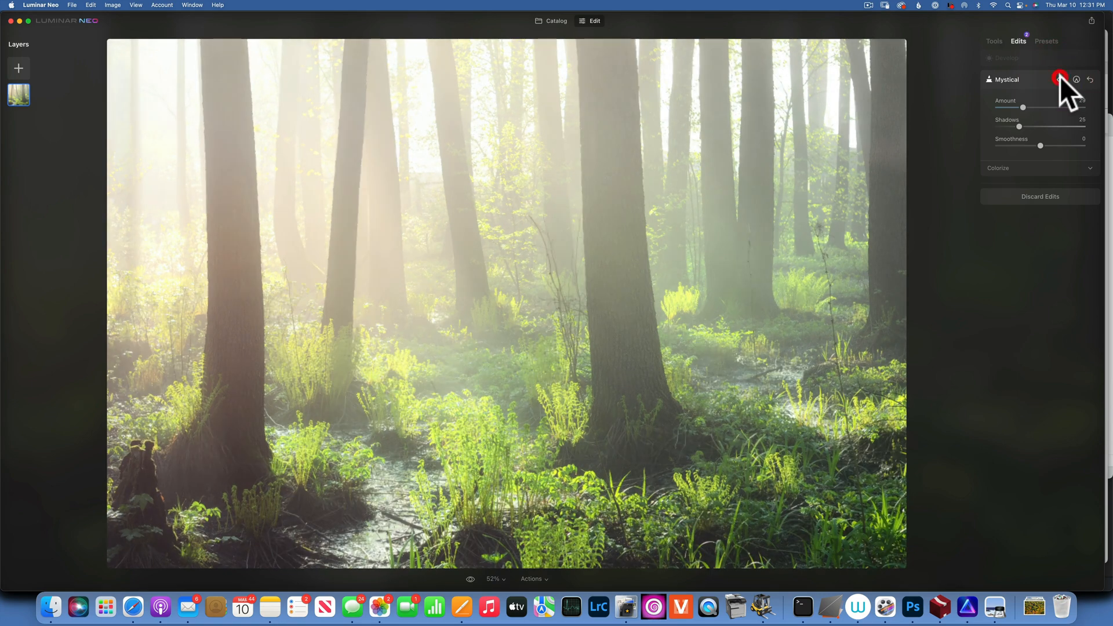
Step: Open the sunset wheat field photo from the catalog for editing
left_click(551, 21)
scroll(537, 232, "up", 5)
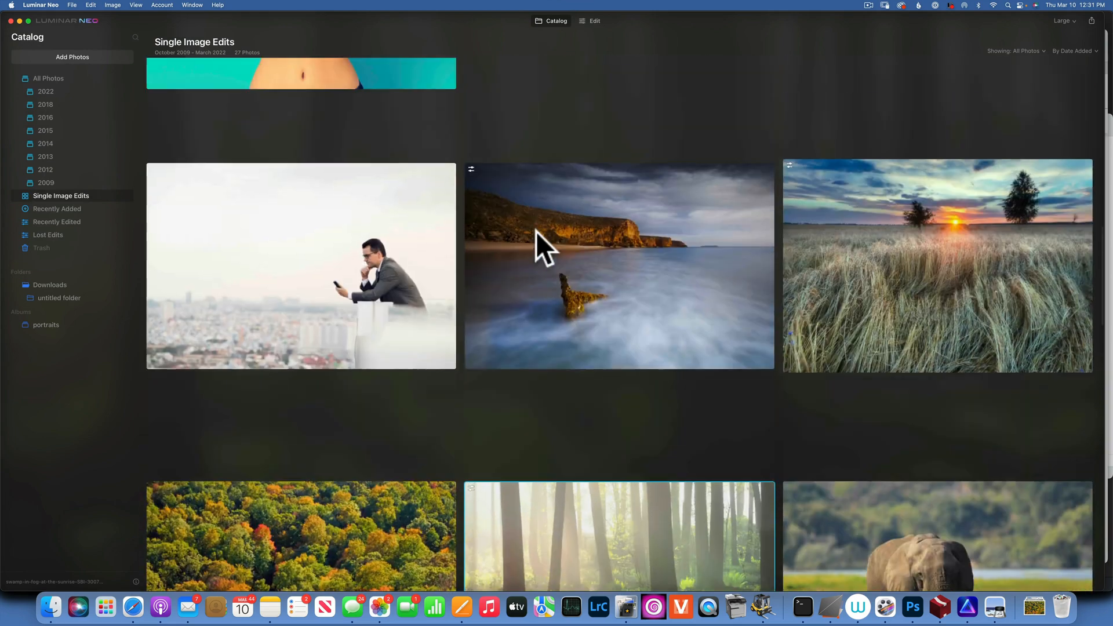
scroll(537, 231, "up", 8)
scroll(536, 231, "down", 6)
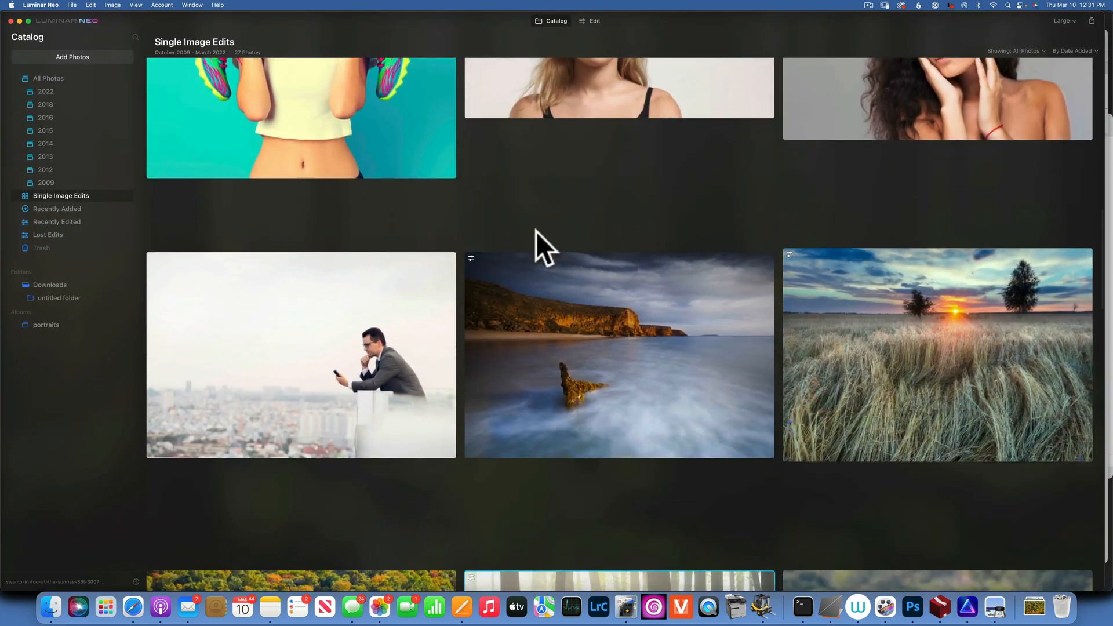
scroll(536, 232, "down", 3)
double_click(950, 259)
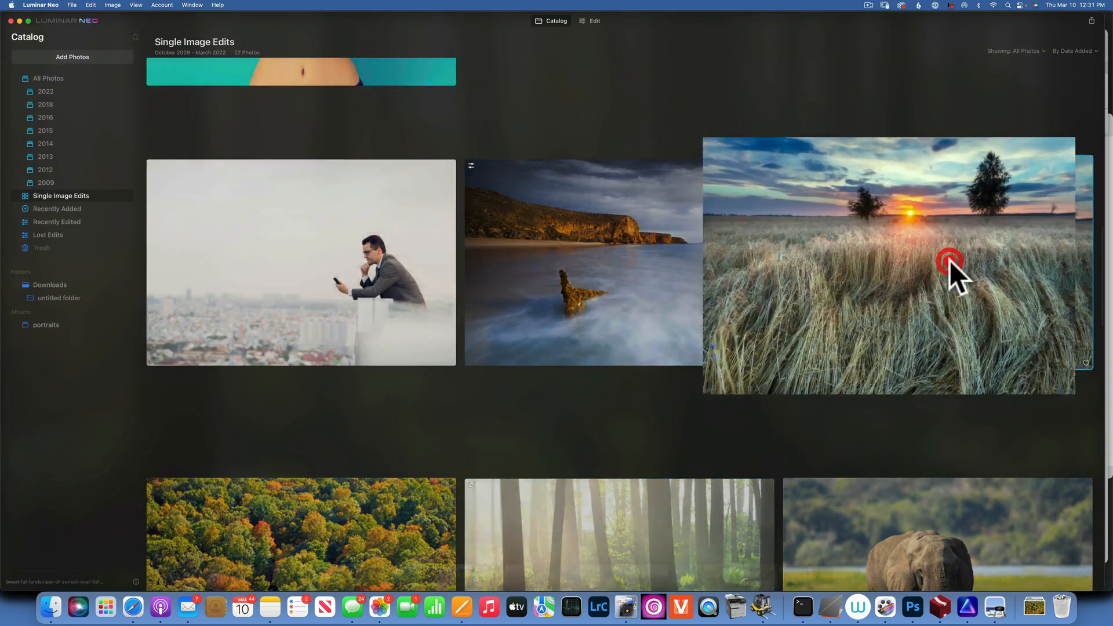
left_click(597, 20)
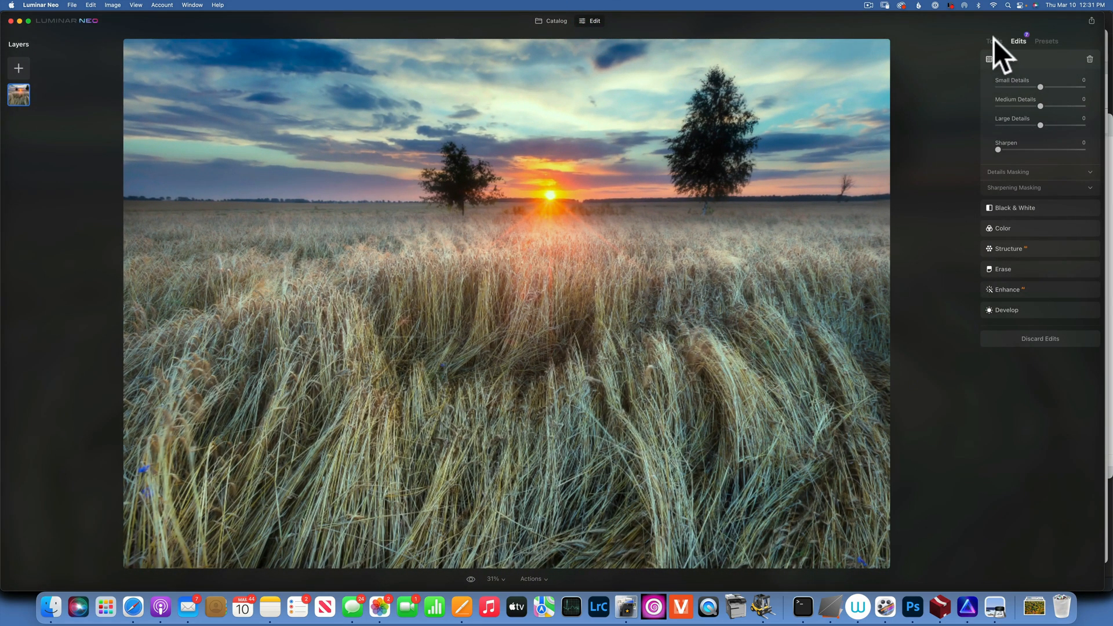
Step: Darken the wheat field photo with the Develop tool by setting Exposure to -0.93
left_click(994, 38)
scroll(1035, 96, "up", 2)
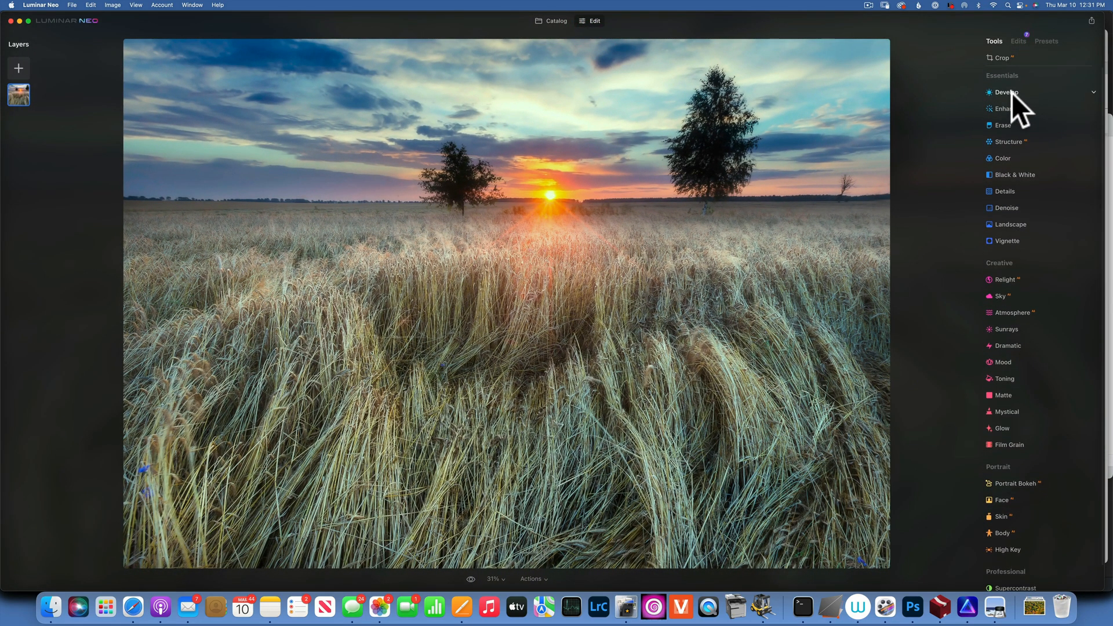
left_click(1011, 93)
left_click_drag(1042, 116, 1032, 118)
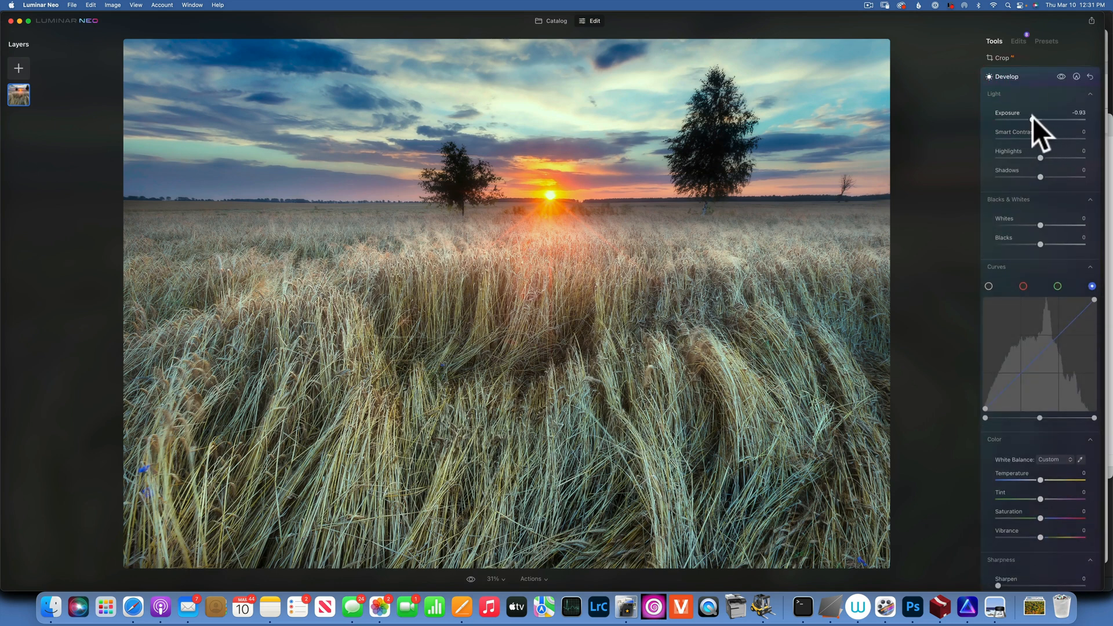
Step: Apply the Mystical tool to the wheat field photo with Amount 22 and compare the picture with and without it
scroll(1021, 270, "down", 10)
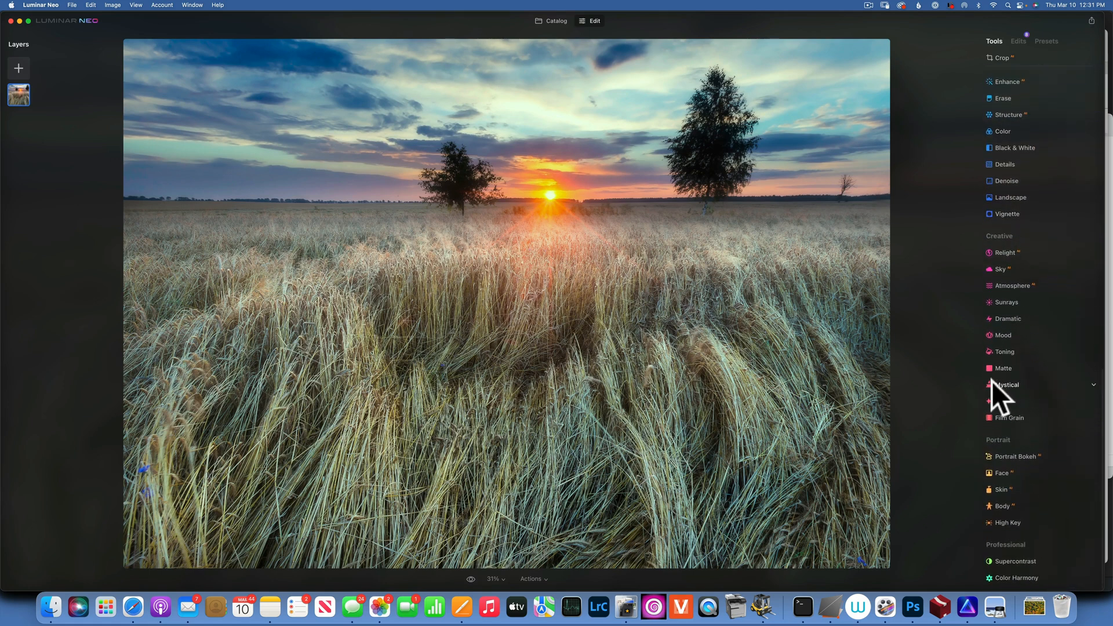
left_click(1005, 384)
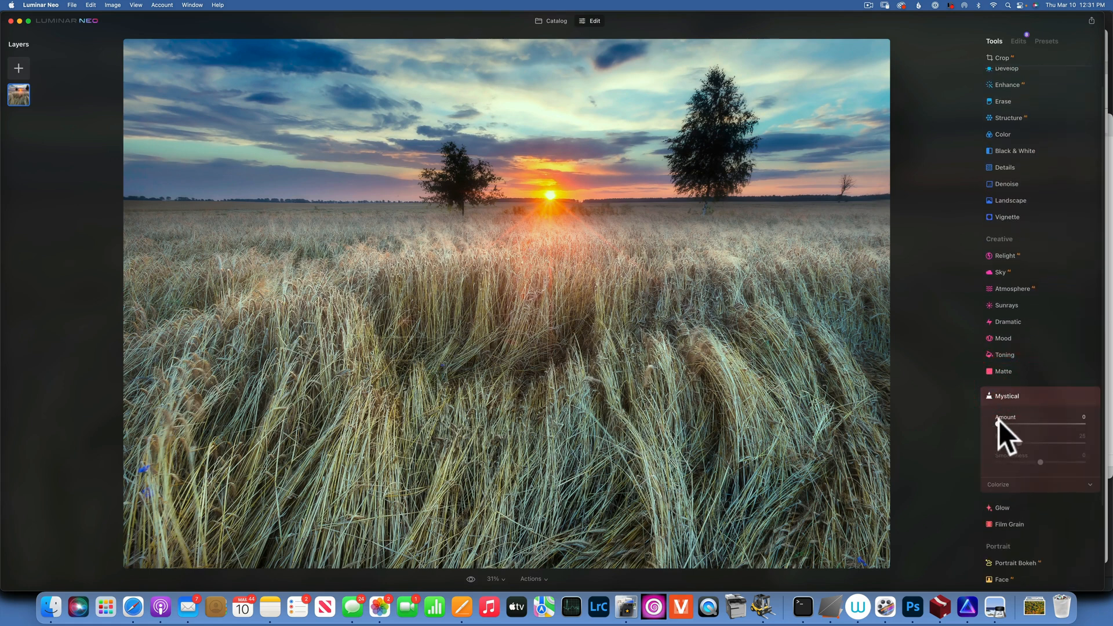
left_click_drag(998, 424, 1061, 422)
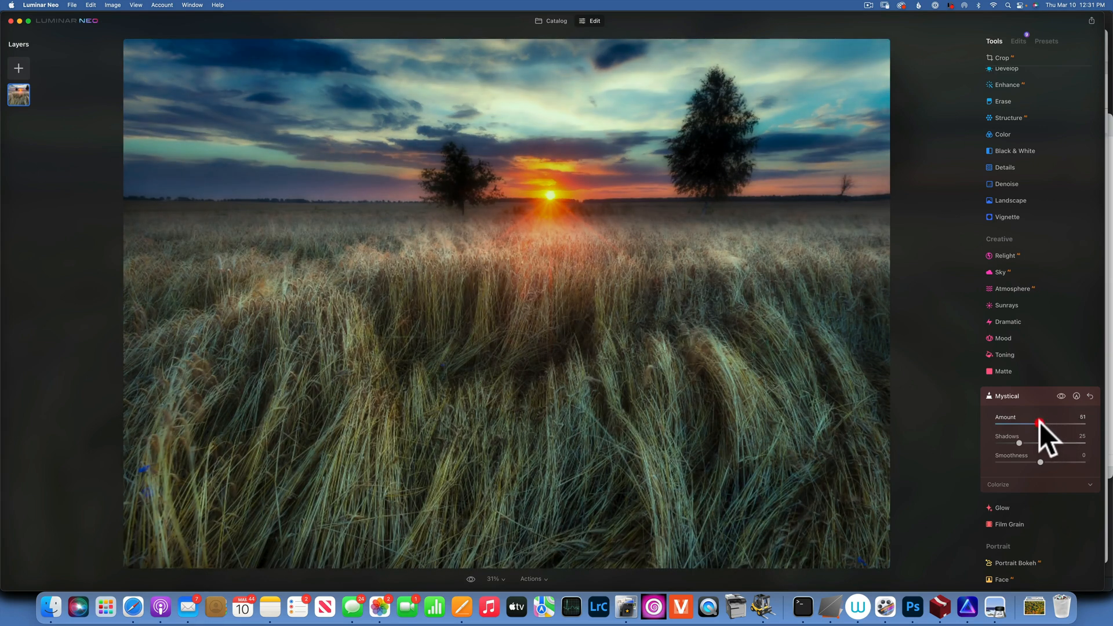
left_click_drag(1041, 423, 1017, 419)
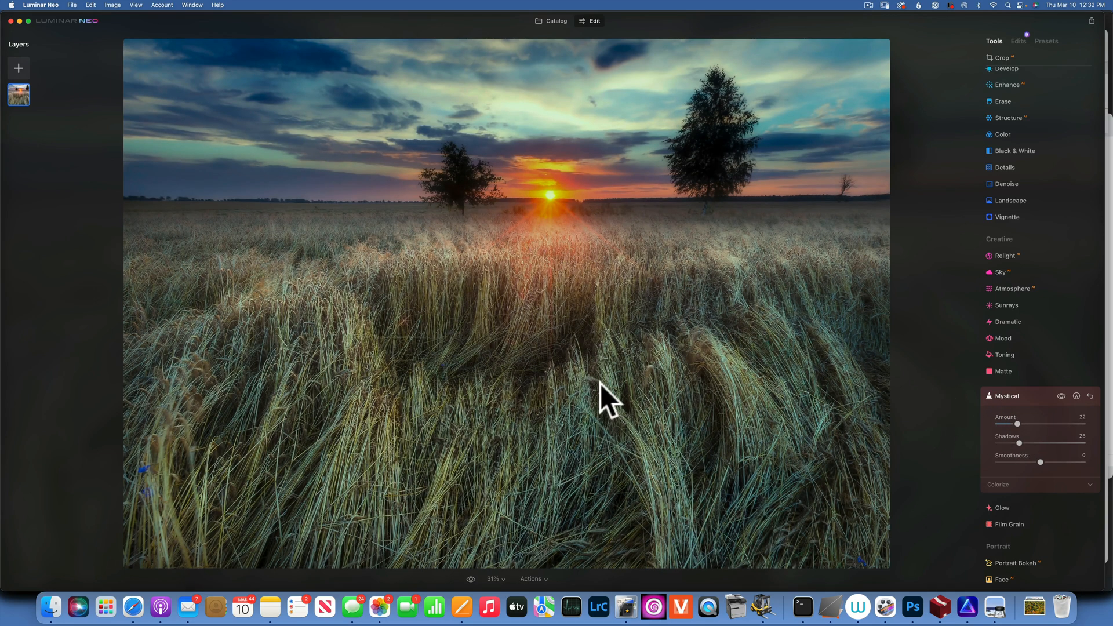
left_click(1061, 396)
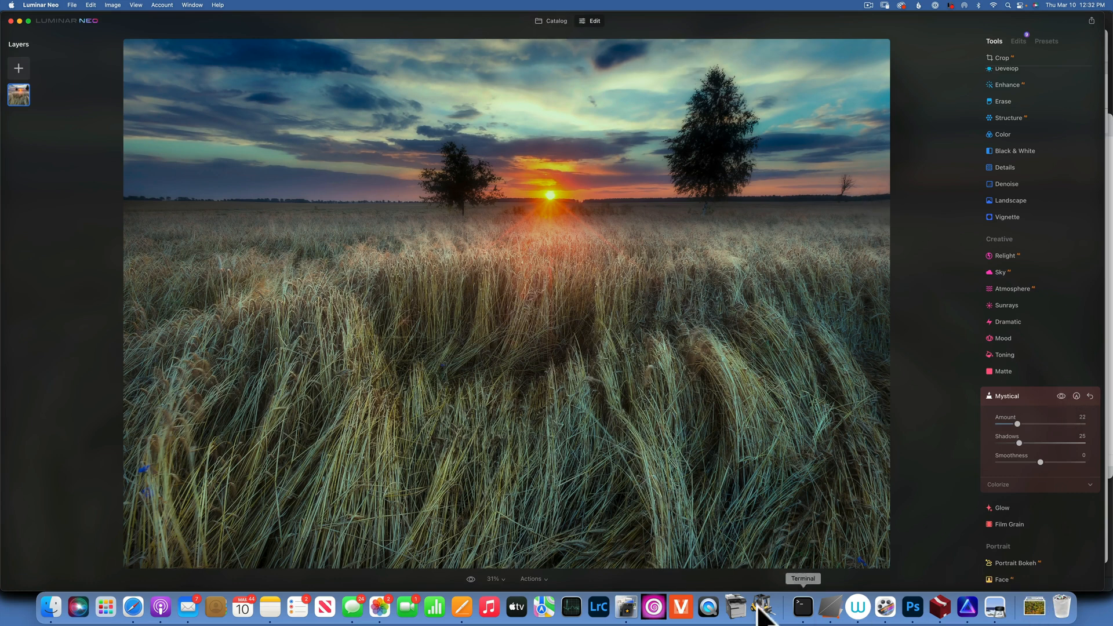
Step: Revert the wheat field photo to its original, unedited version
left_click(534, 577)
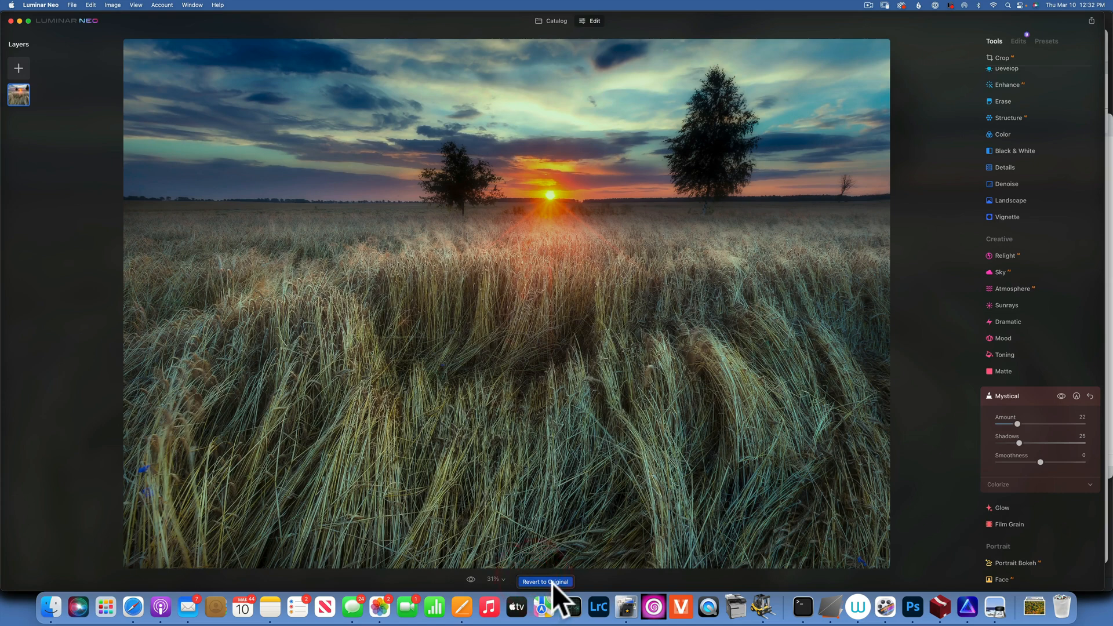
left_click(552, 582)
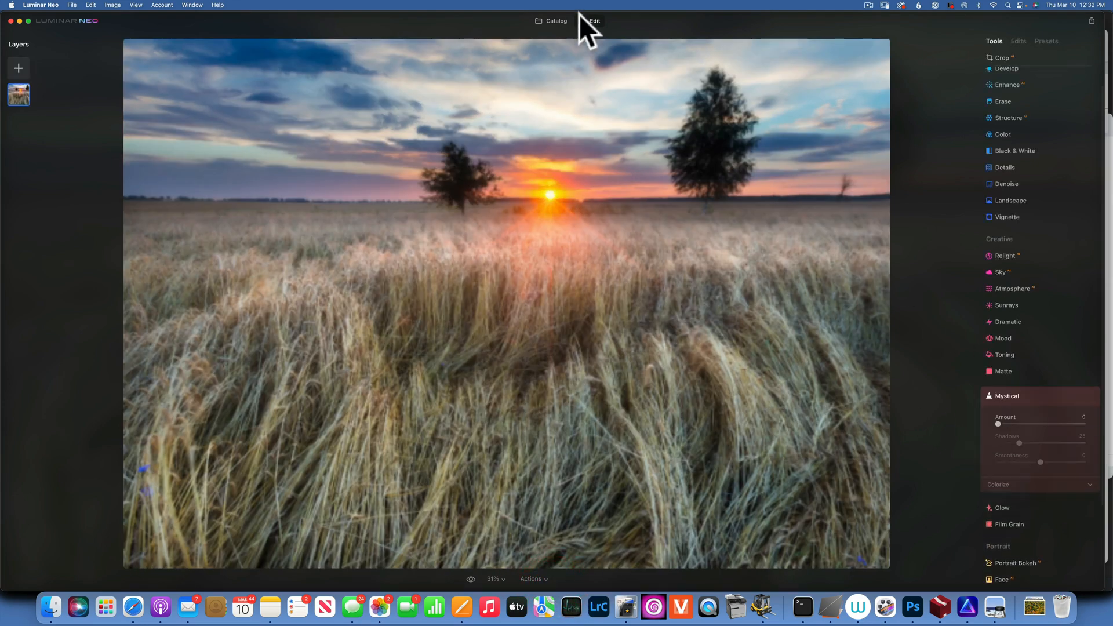
Step: Try the Glow tool on the wheat field photo with the Orton Effect type and Amount 20
scroll(1017, 428, "down", 4)
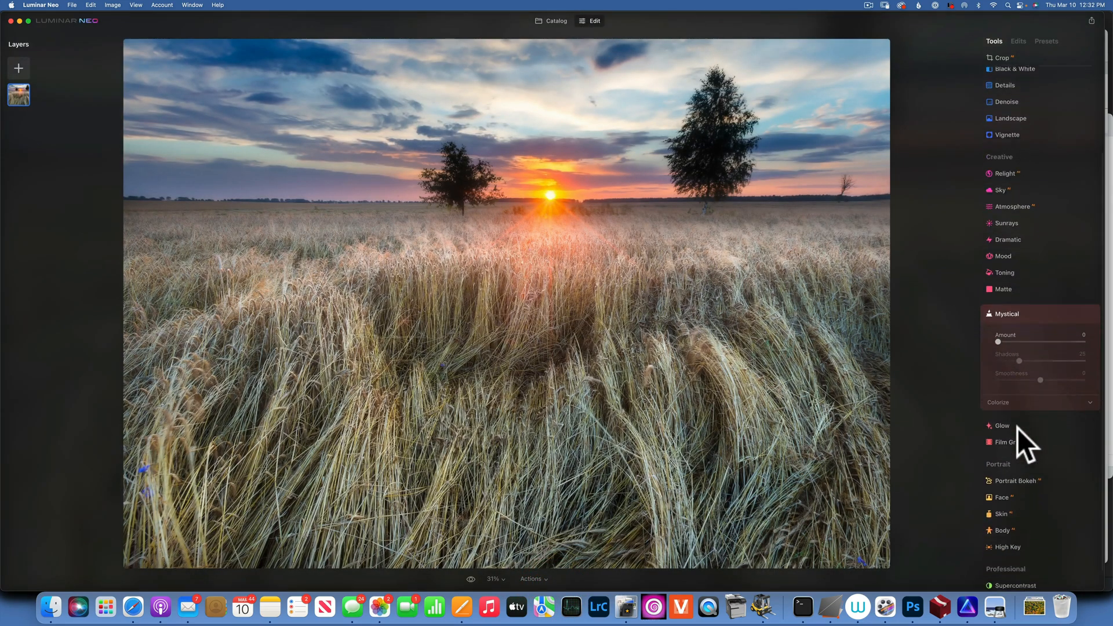
left_click(1006, 399)
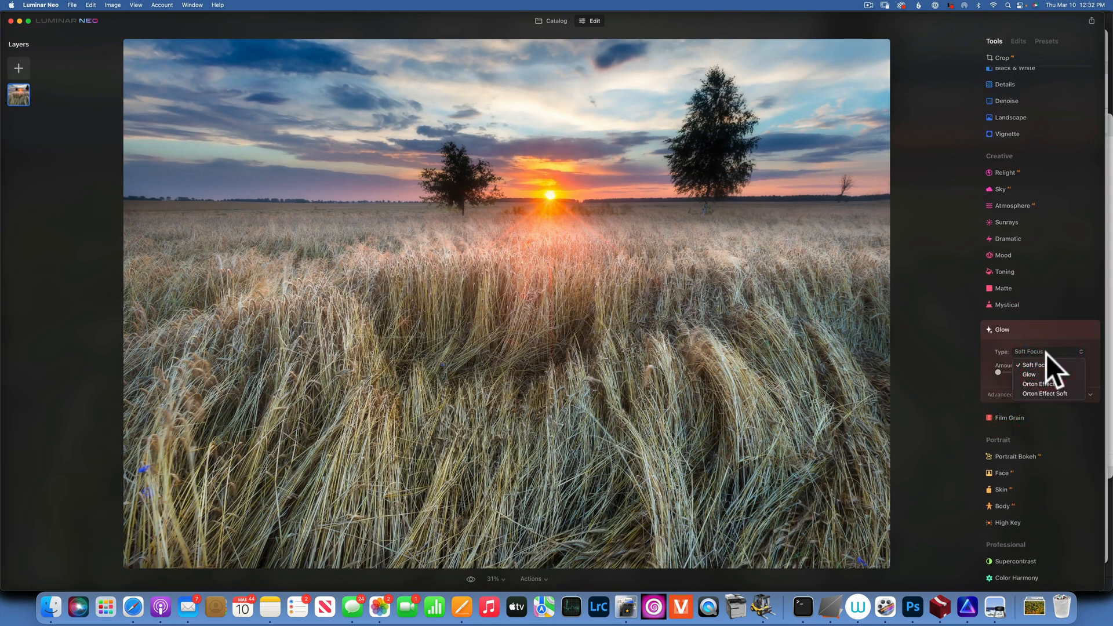
left_click(1053, 383)
left_click_drag(999, 371, 1025, 372)
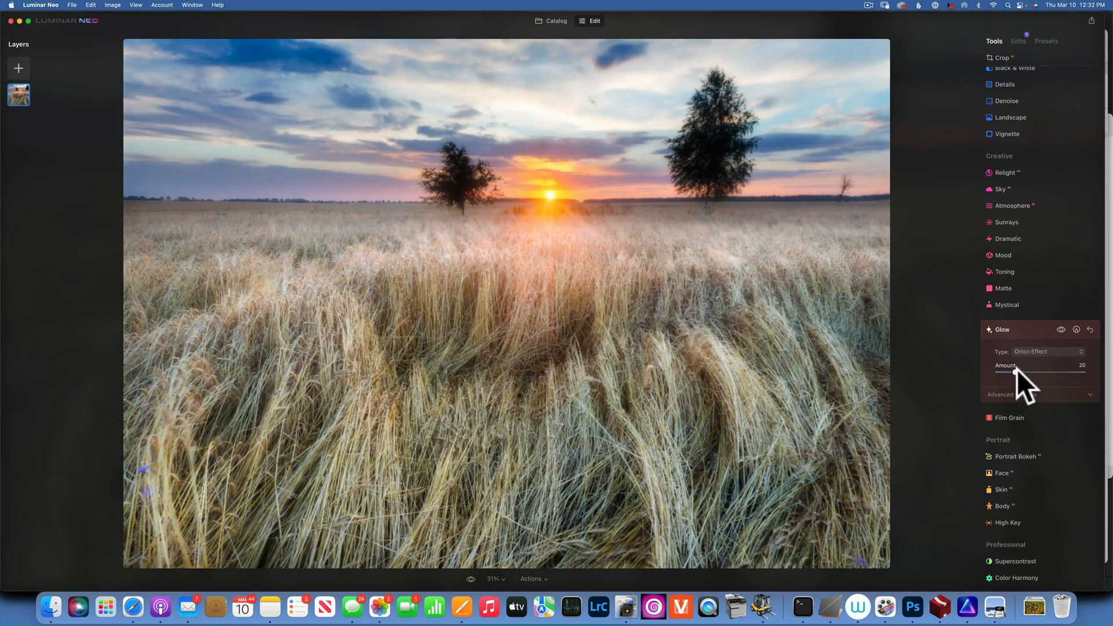
Step: Try the Glow type at a different amount on the wheat field photo and reset the Glow tool
left_click(1042, 352)
left_click(1035, 375)
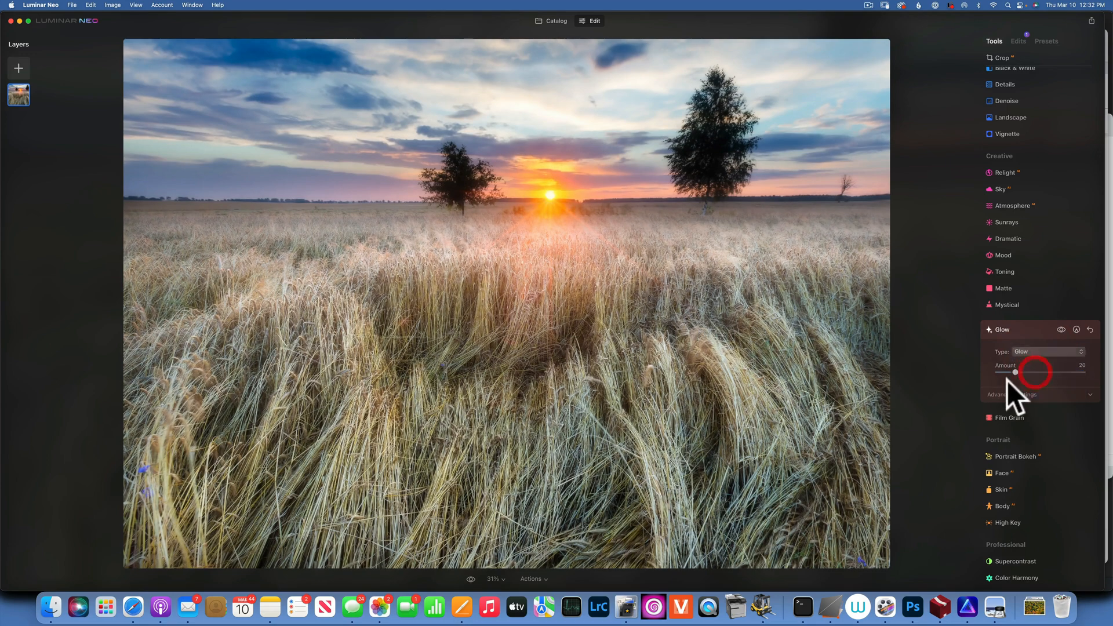
mouse_move(983, 371)
left_mouse_down()
mouse_move(1099, 371)
mouse_move(1001, 368)
left_mouse_up()
left_click(1089, 329)
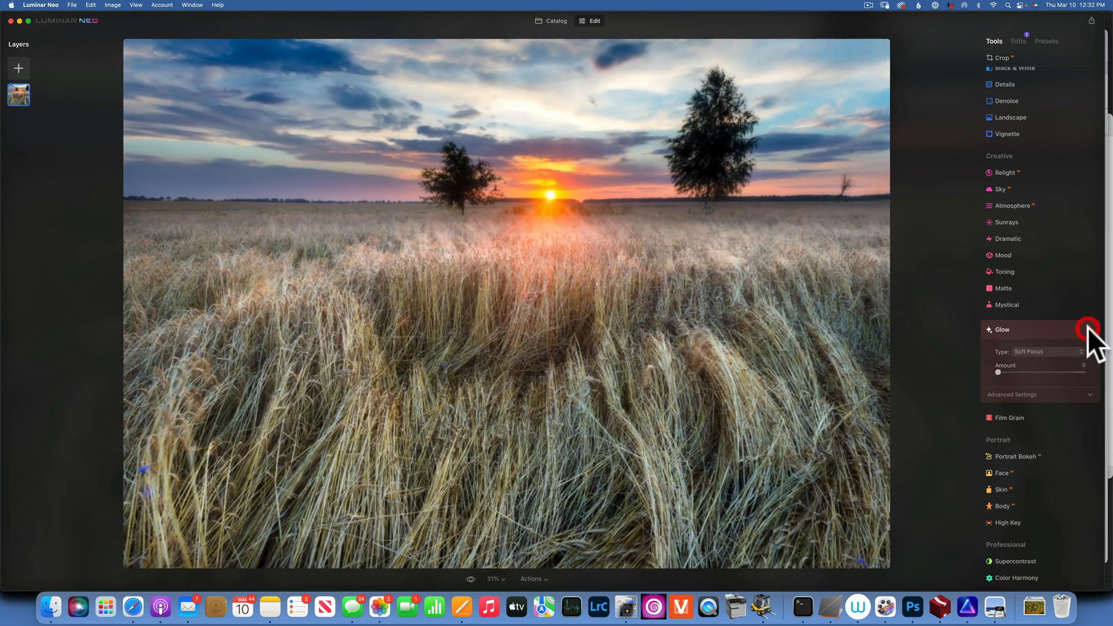
Step: Try a small amount of Film Grain on the wheat field photo and reset the tool
left_click(1007, 419)
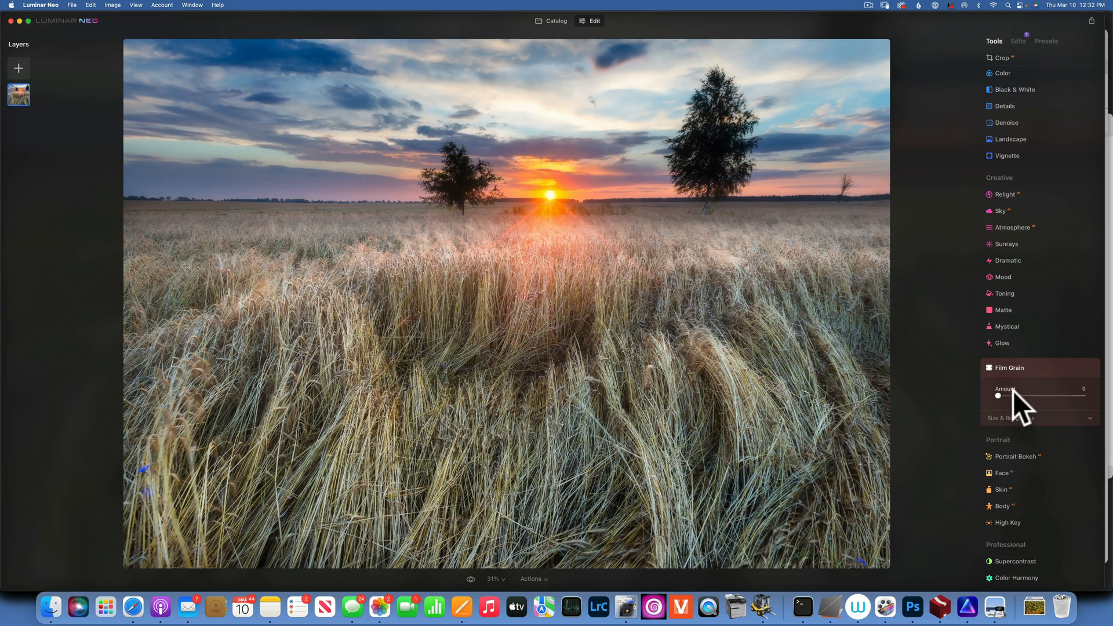
left_click_drag(998, 395, 1004, 394)
left_click(1090, 367)
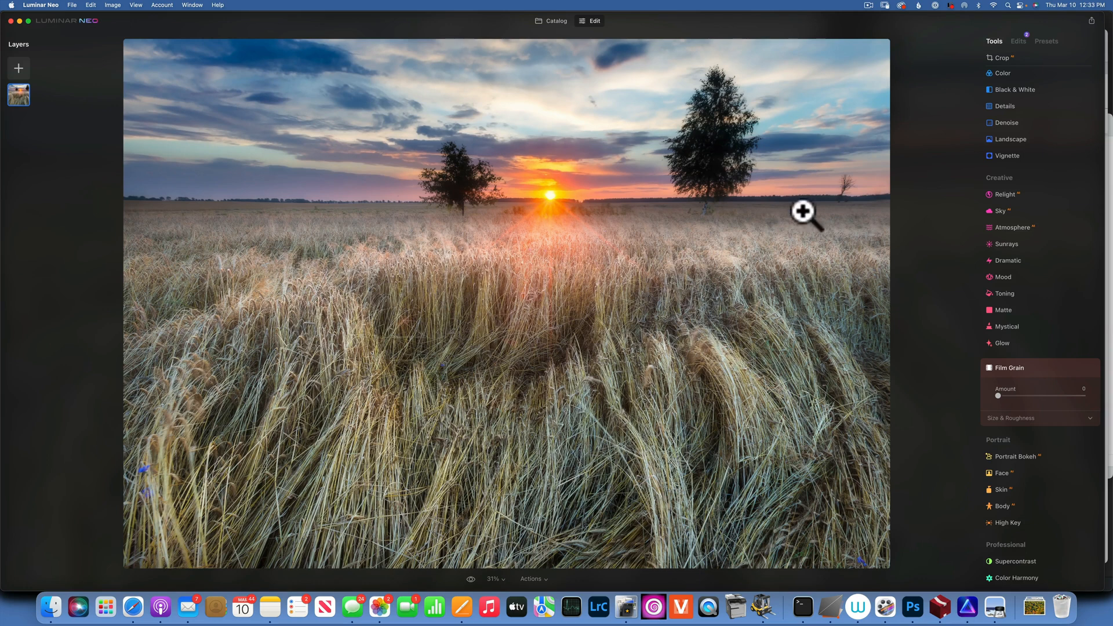
Step: Open the catalog photo of the young man looking at his phone beside a brick wall for editing
left_click(551, 20)
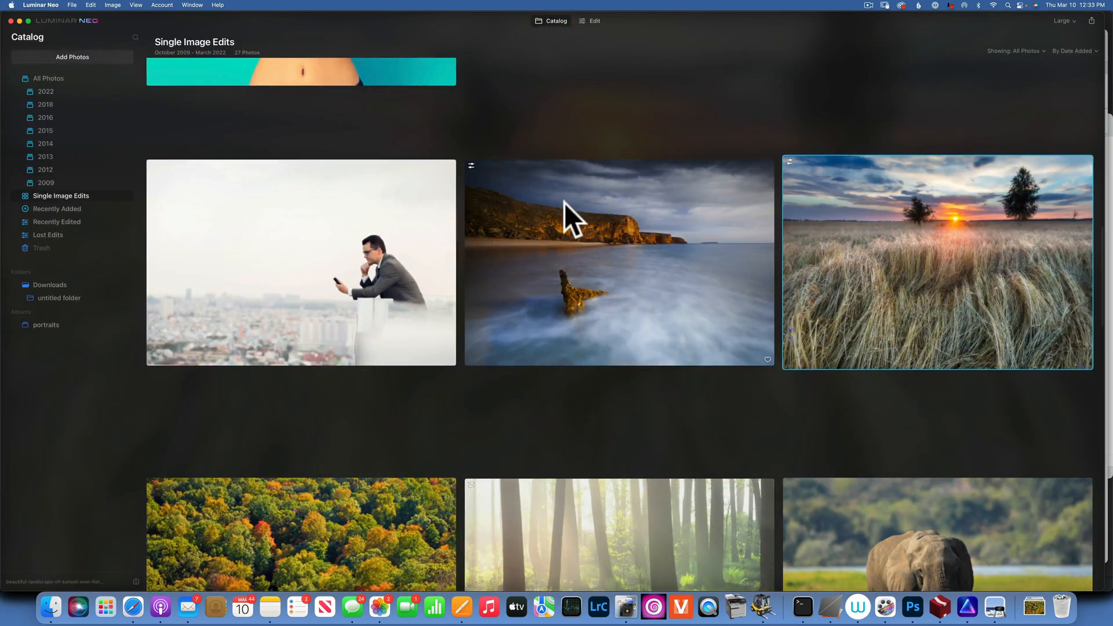
scroll(565, 203, "down", 15)
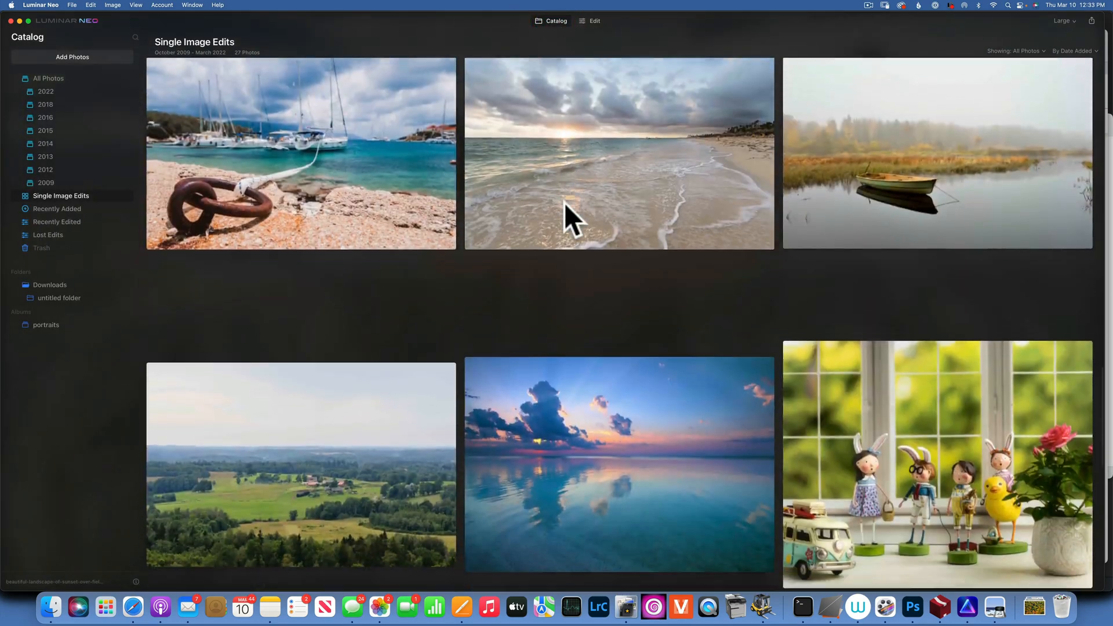
scroll(565, 203, "up", 15)
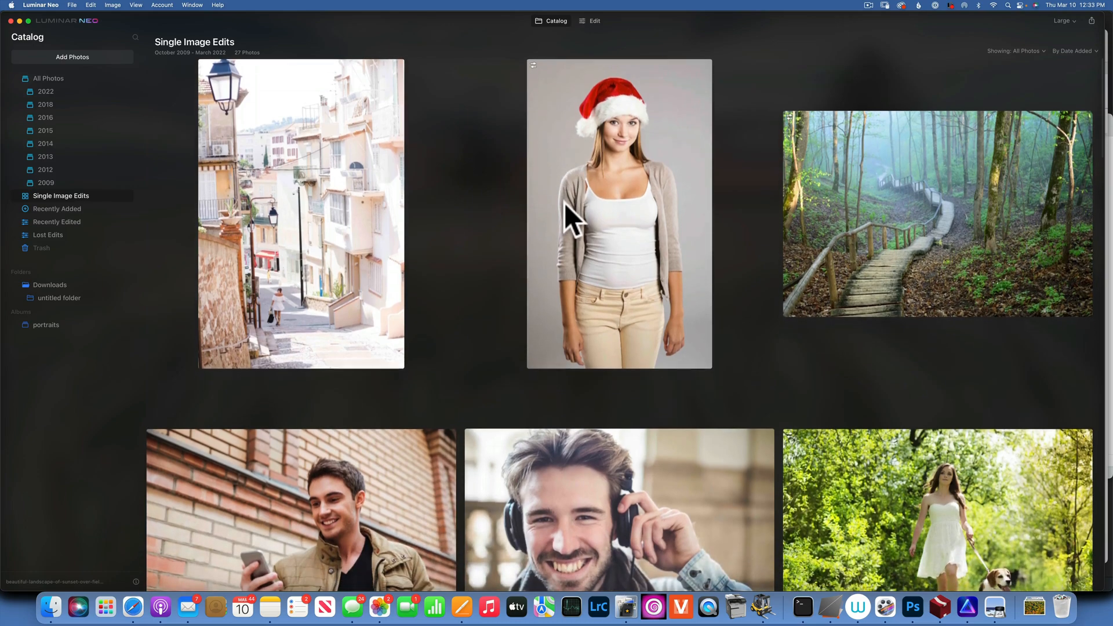
double_click(641, 157)
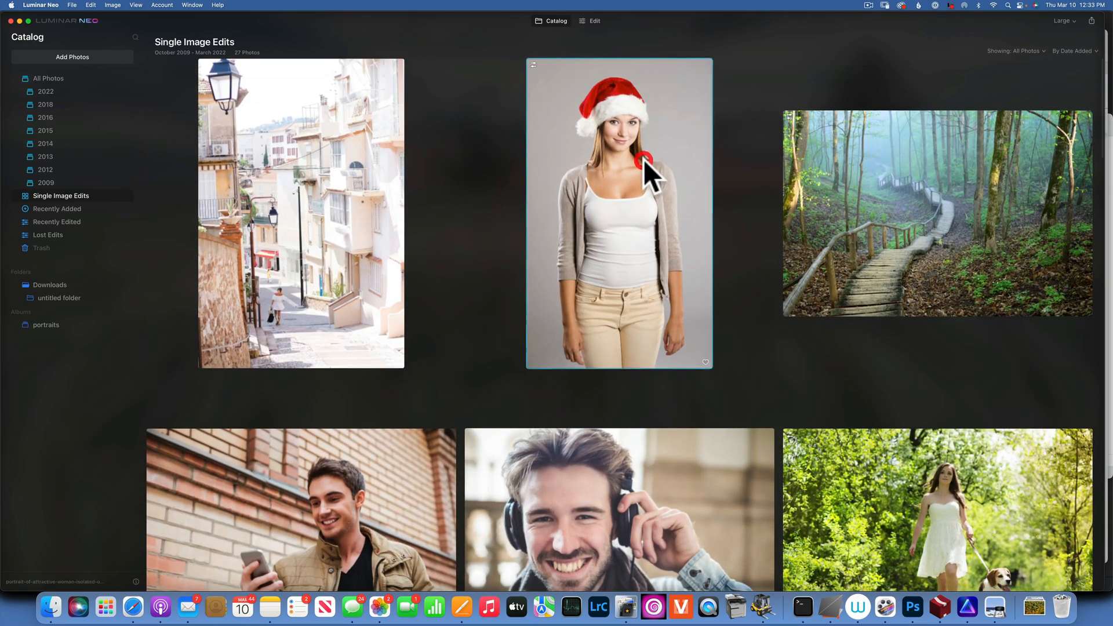
left_click(551, 21)
scroll(504, 272, "down", 5)
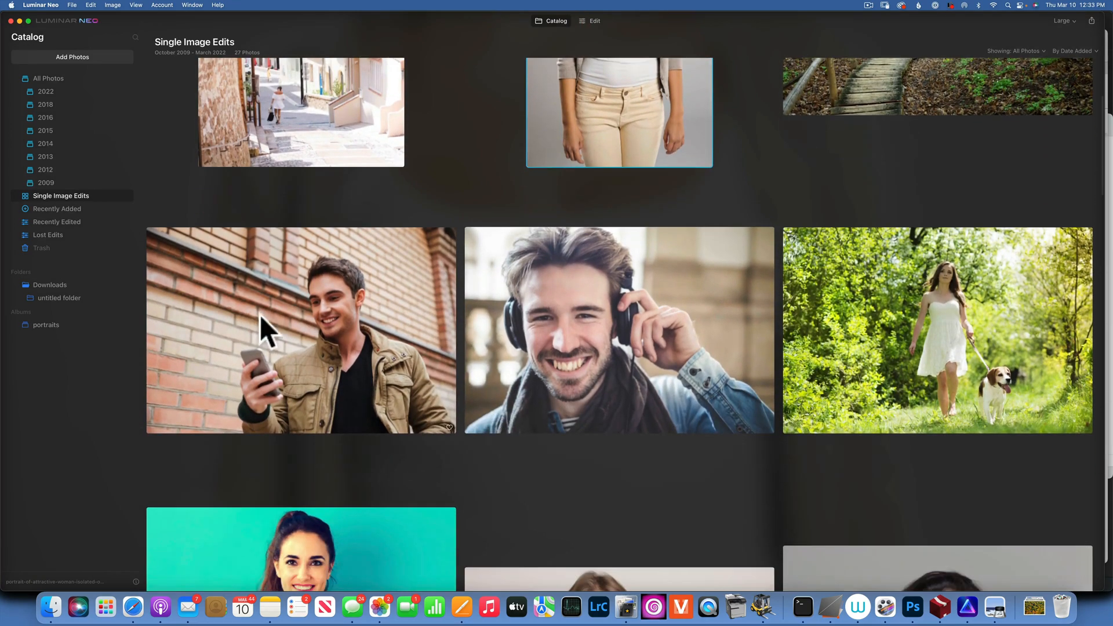
double_click(340, 322)
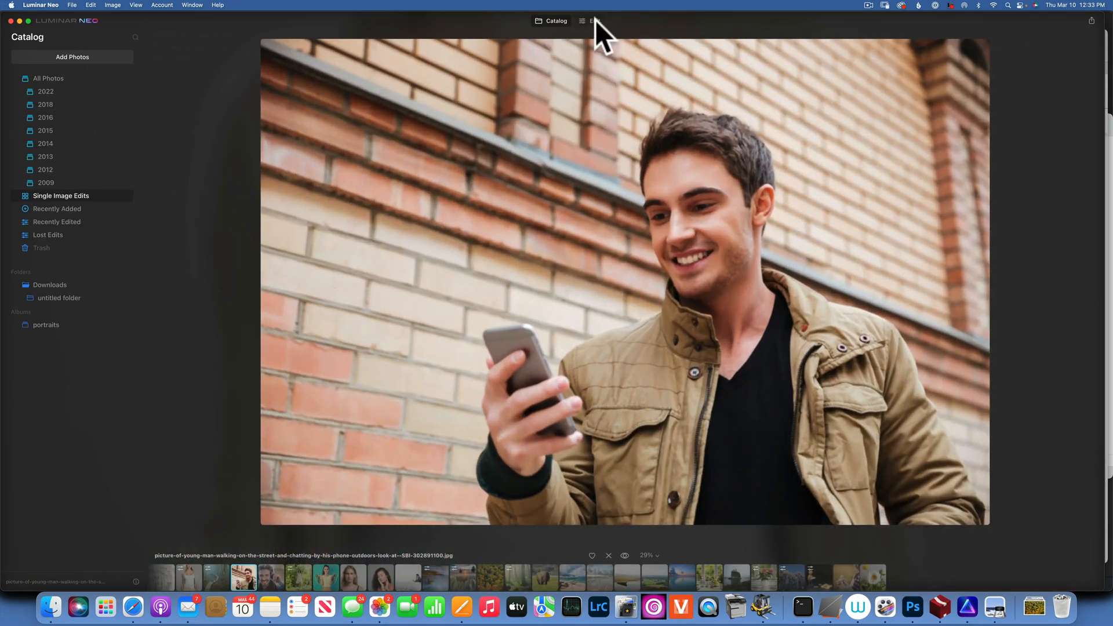
left_click(596, 21)
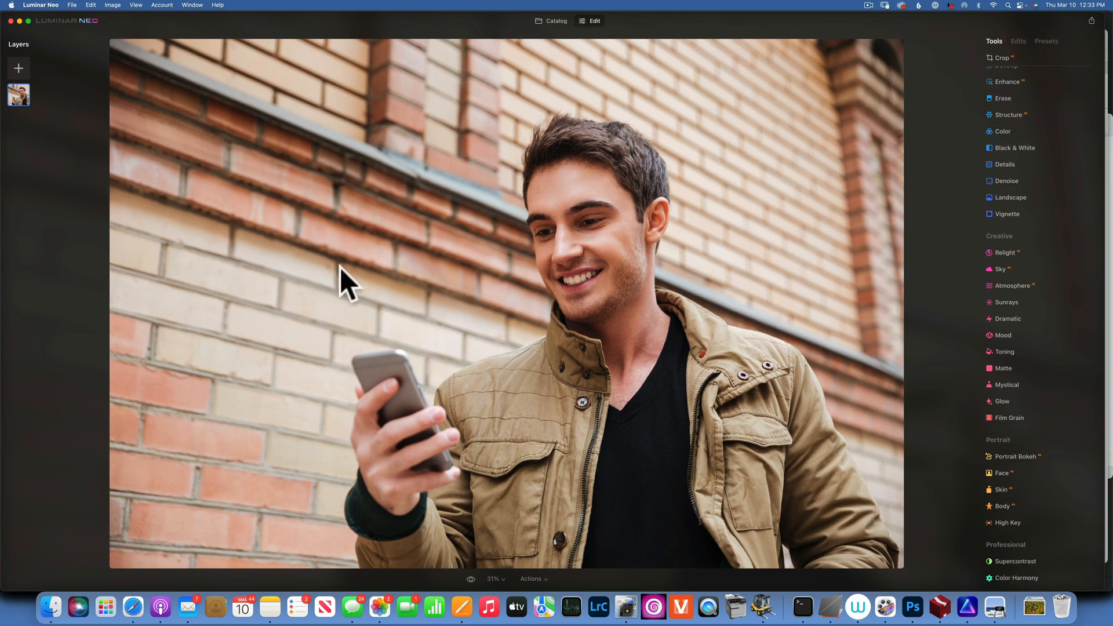
Step: Blur the background behind the man with Portrait Bokeh, trying Amount 100 and reducing it to 44
left_click(1030, 456)
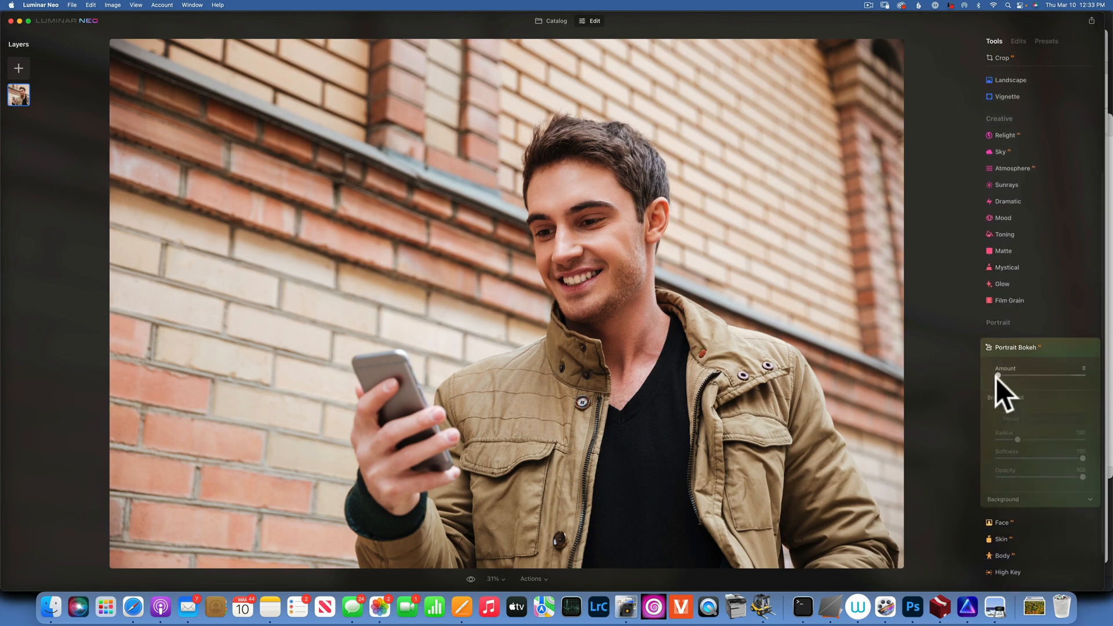
left_click_drag(1007, 374, 1108, 376)
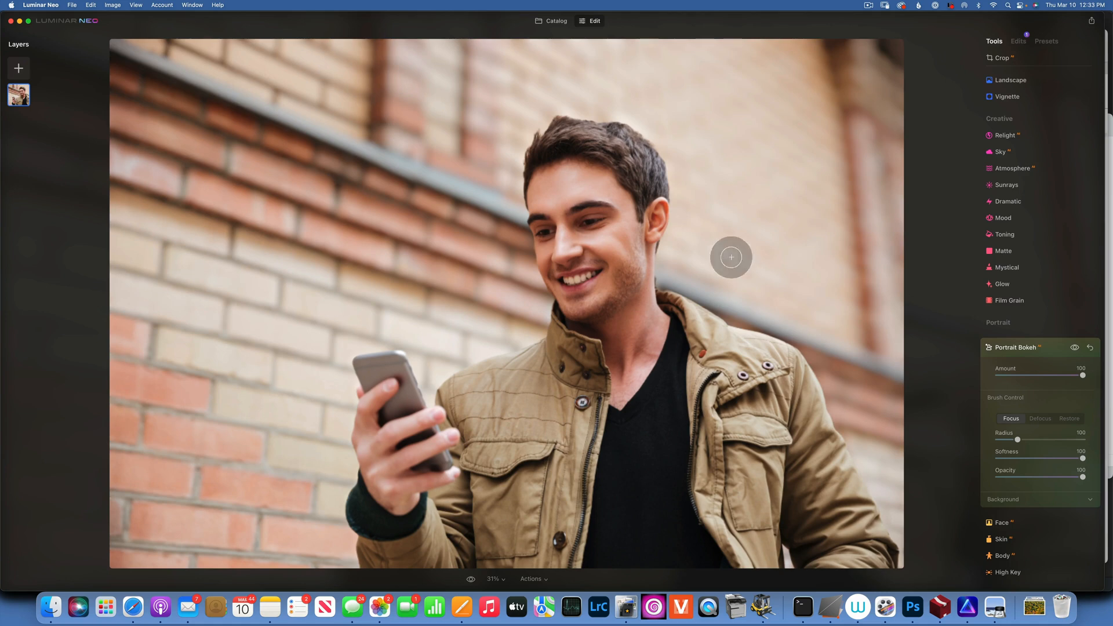
left_click(604, 247)
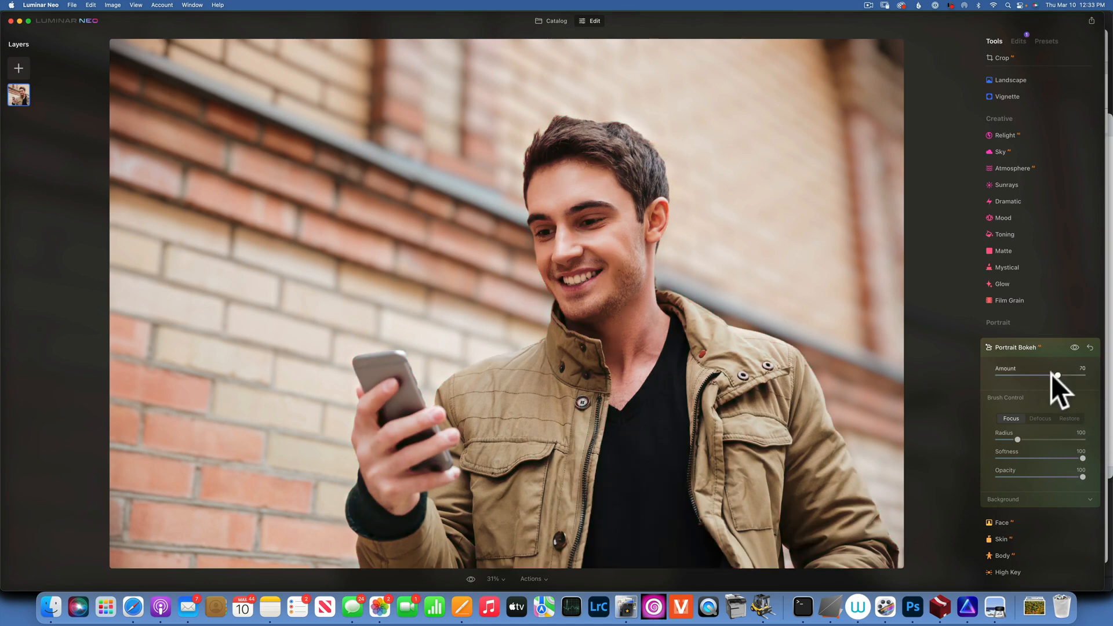
left_click_drag(1052, 374, 1032, 373)
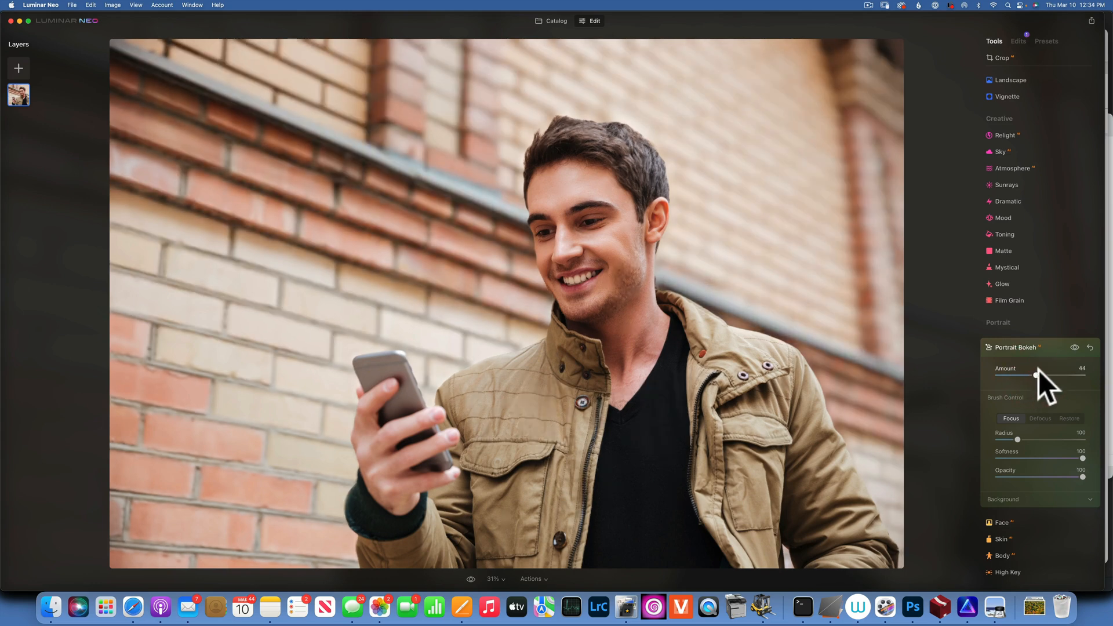
Step: Compare the man's photo with and without Portrait Bokeh and reset the tool
left_click(1074, 347)
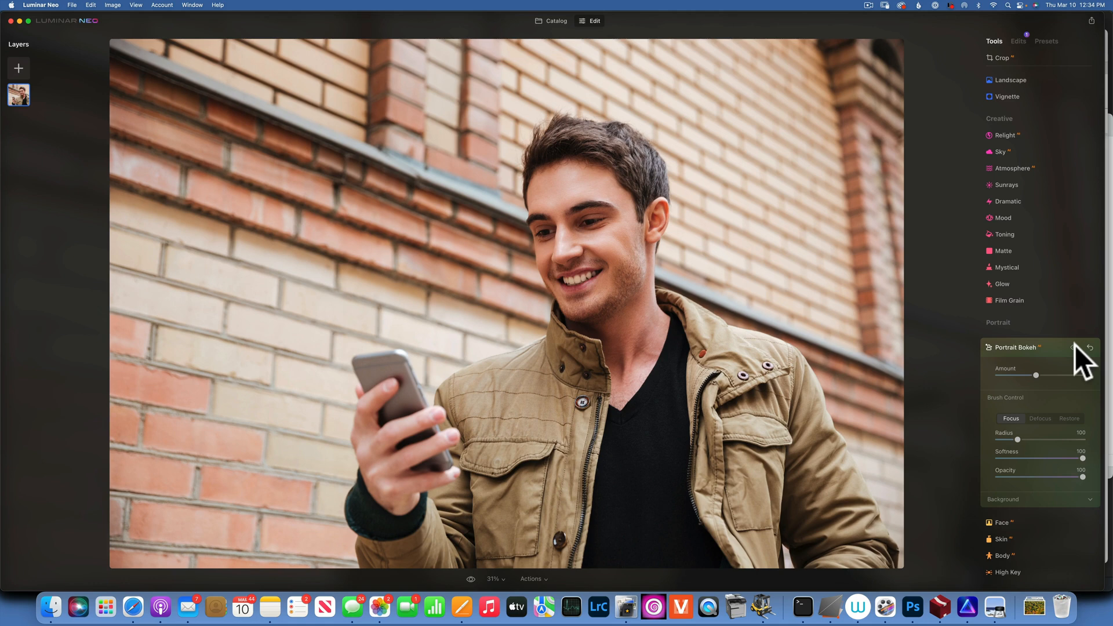
left_click(1074, 346)
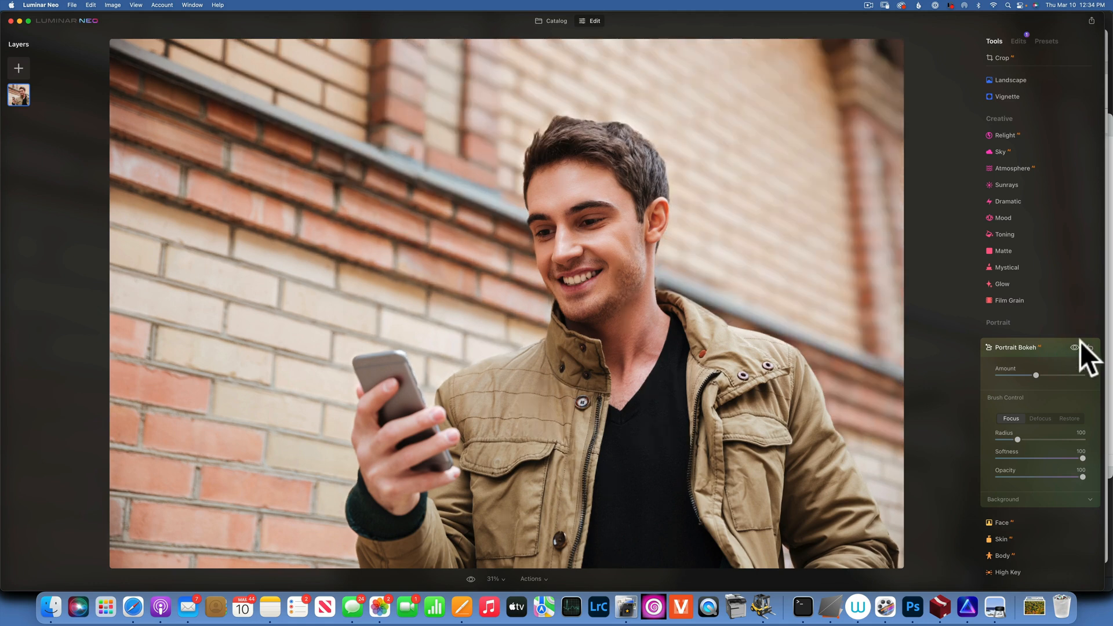
left_click(1090, 346)
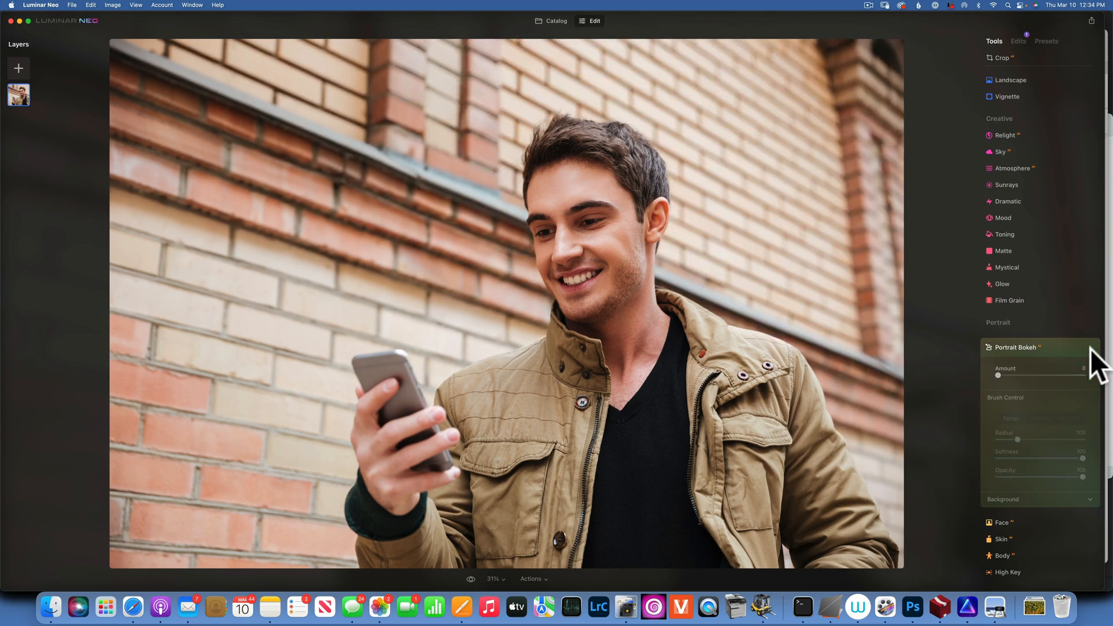
Step: Brighten the man's face with the Face tool, setting Face Light to 50, and try Slim Face before returning it to 0
scroll(1062, 394, "down", 2)
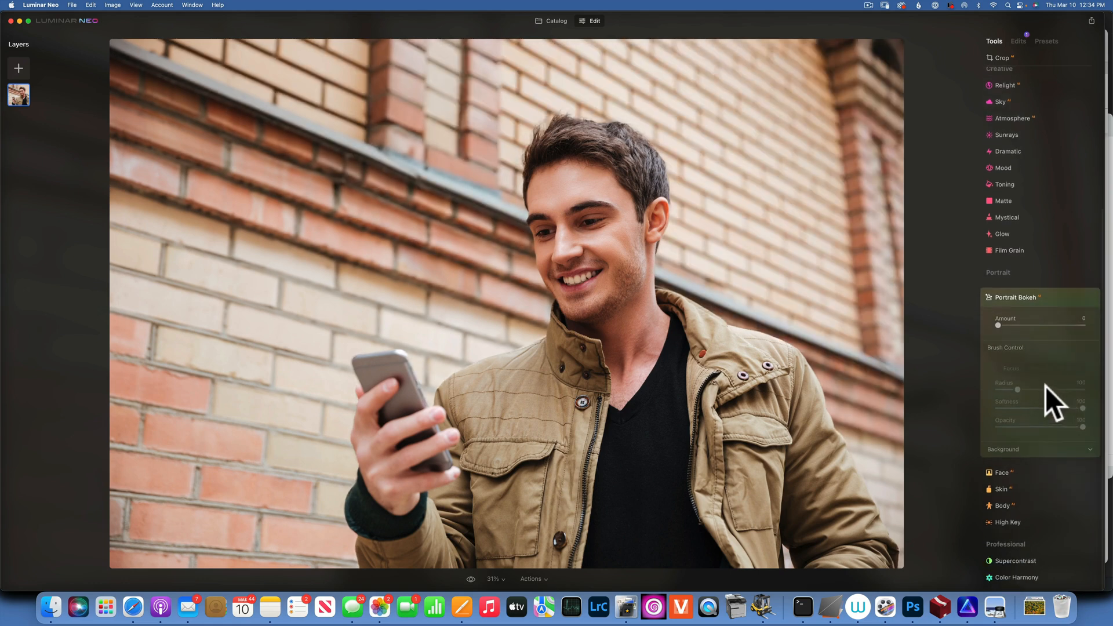
left_click(1004, 472)
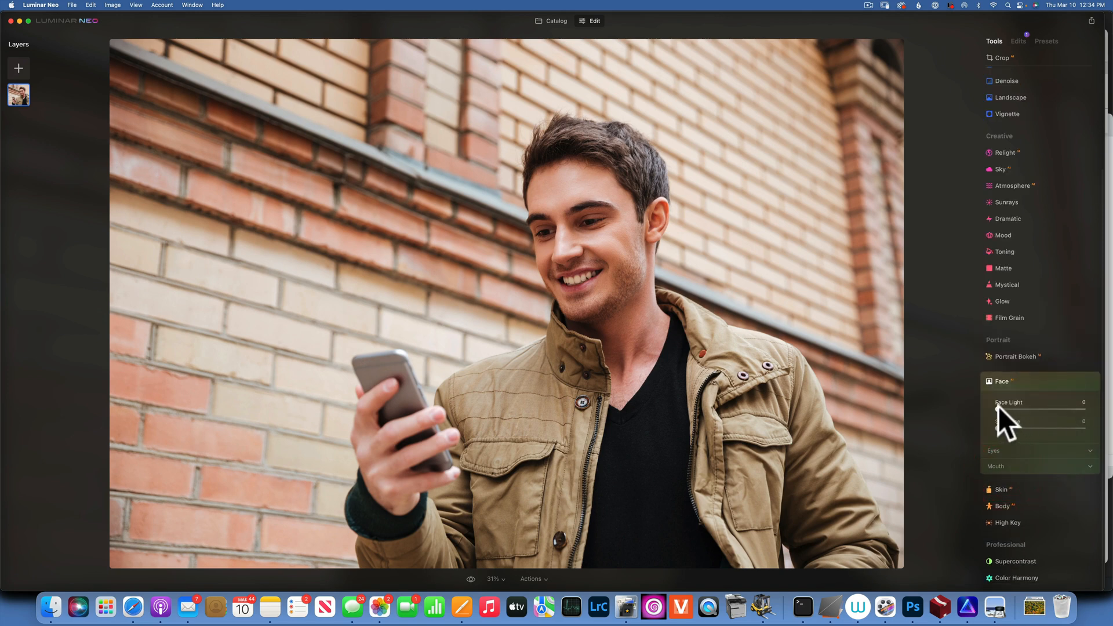
left_click_drag(999, 407, 1048, 407)
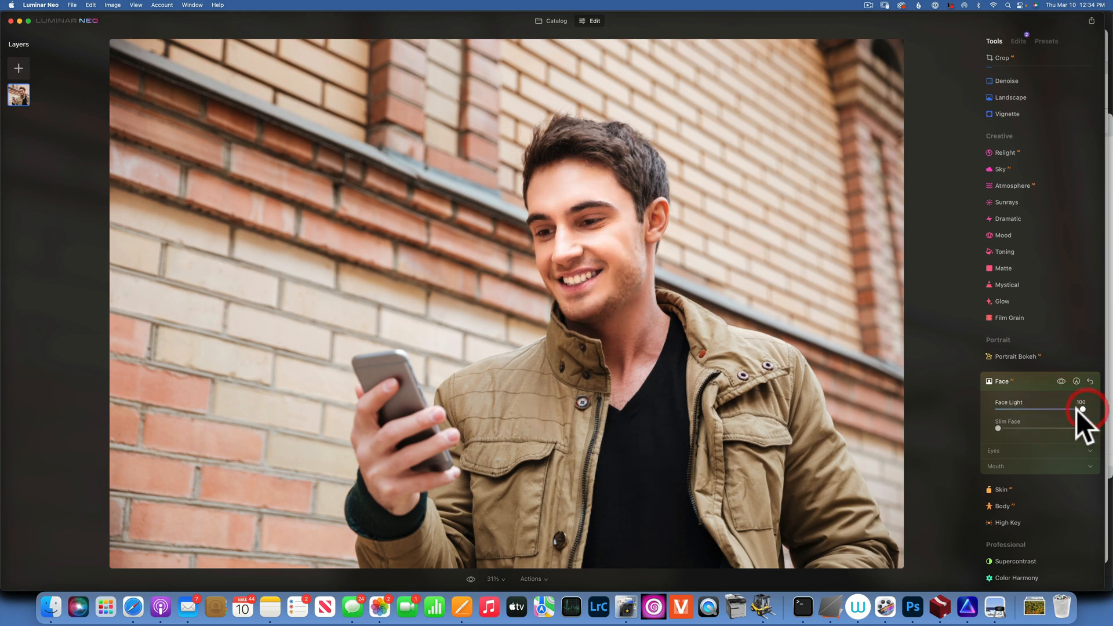
mouse_move(1084, 408)
left_mouse_down()
mouse_move(982, 407)
mouse_move(1041, 409)
mouse_move(1028, 423)
mouse_move(1084, 429)
left_mouse_up()
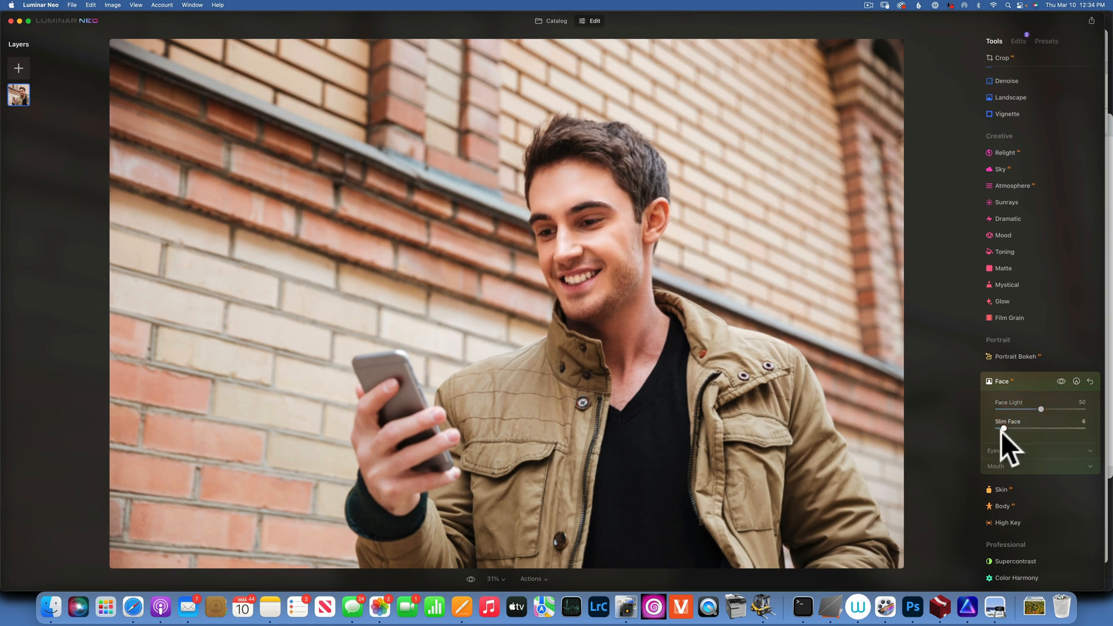
left_click_drag(1003, 428, 972, 433)
left_click(1047, 411)
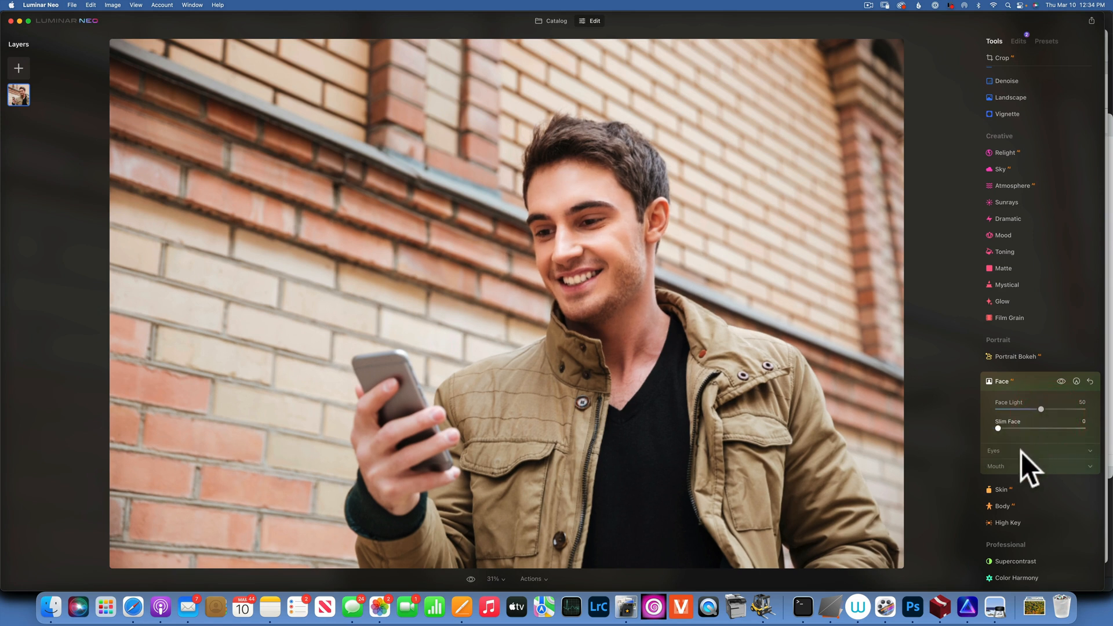
Step: Try Green irises and the Iris Flare effect in the Face tool's eye settings, and reset the Face tool
left_click(1004, 449)
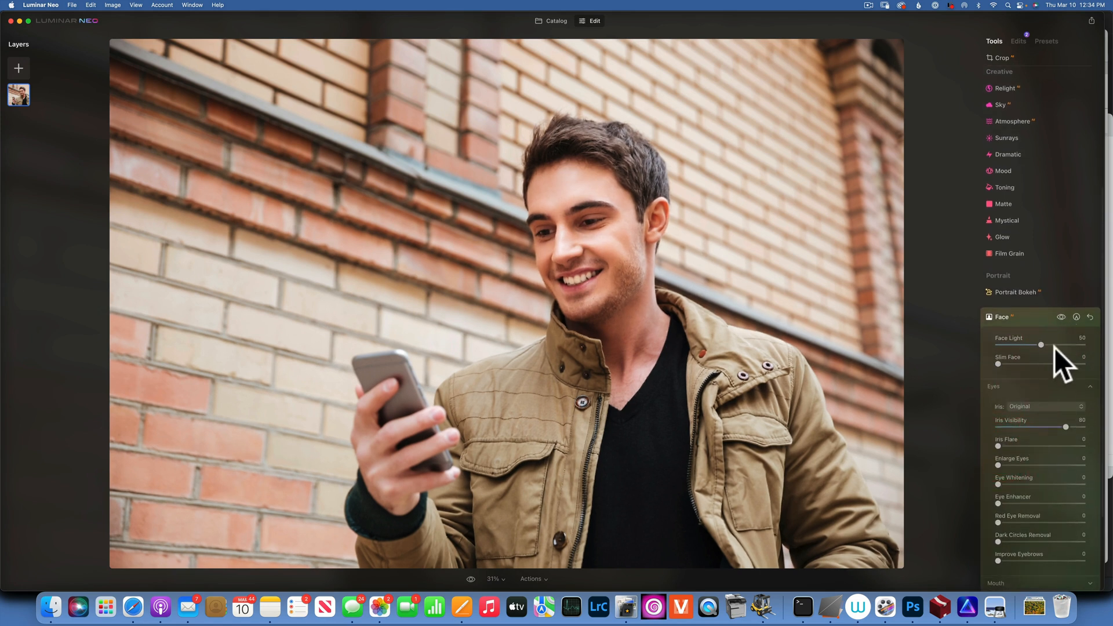
scroll(1029, 405, "down", 1)
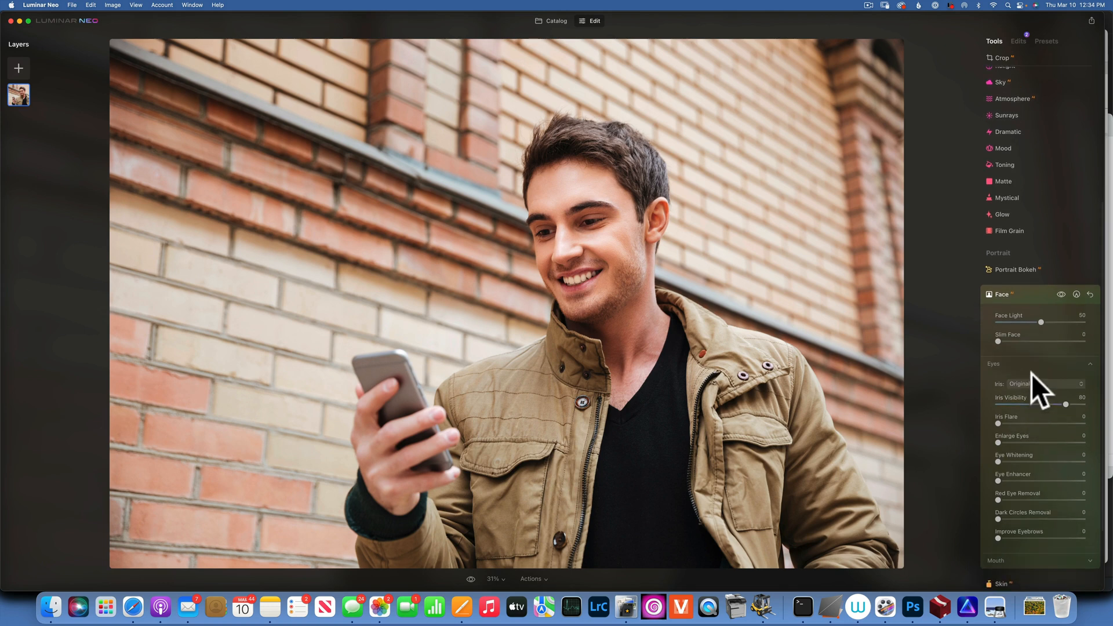
left_click(1037, 384)
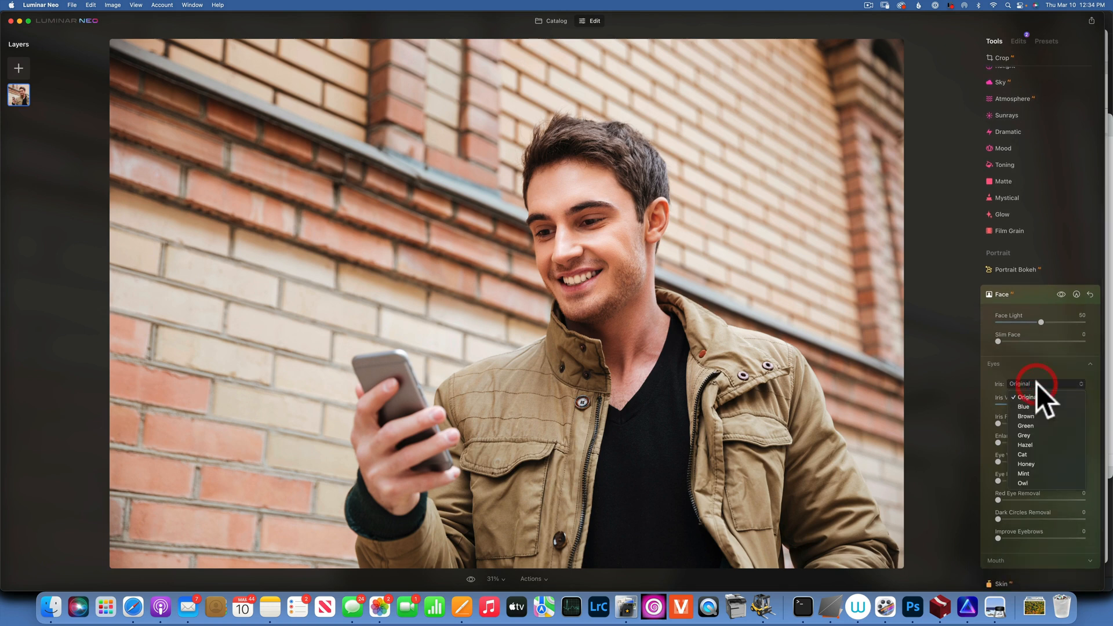
left_click(1025, 426)
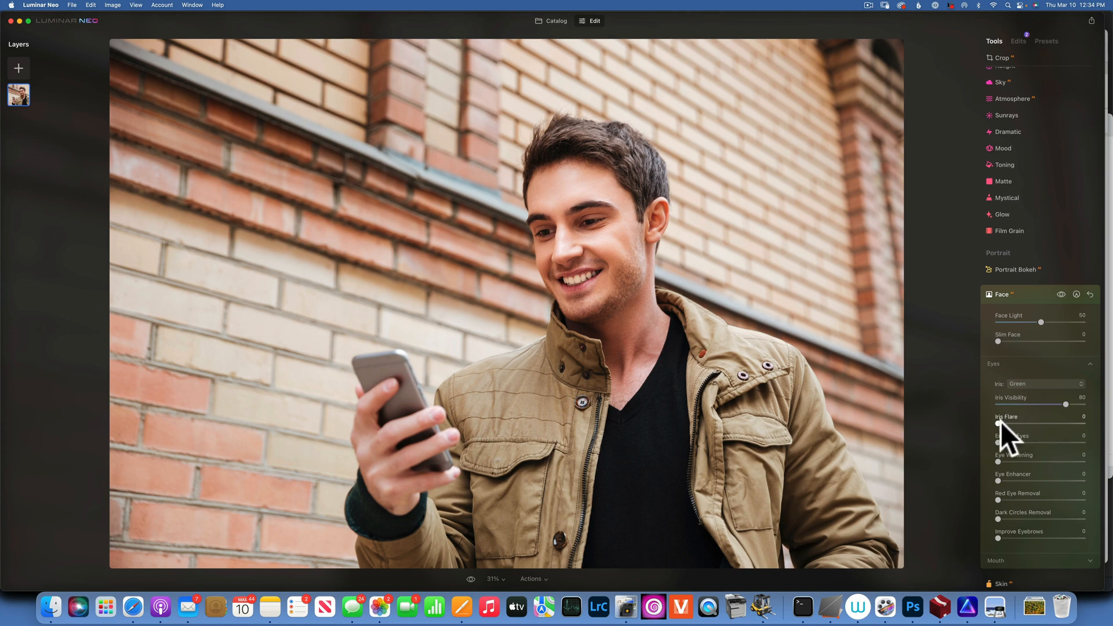
left_click_drag(999, 423, 1086, 423)
double_click(1044, 424)
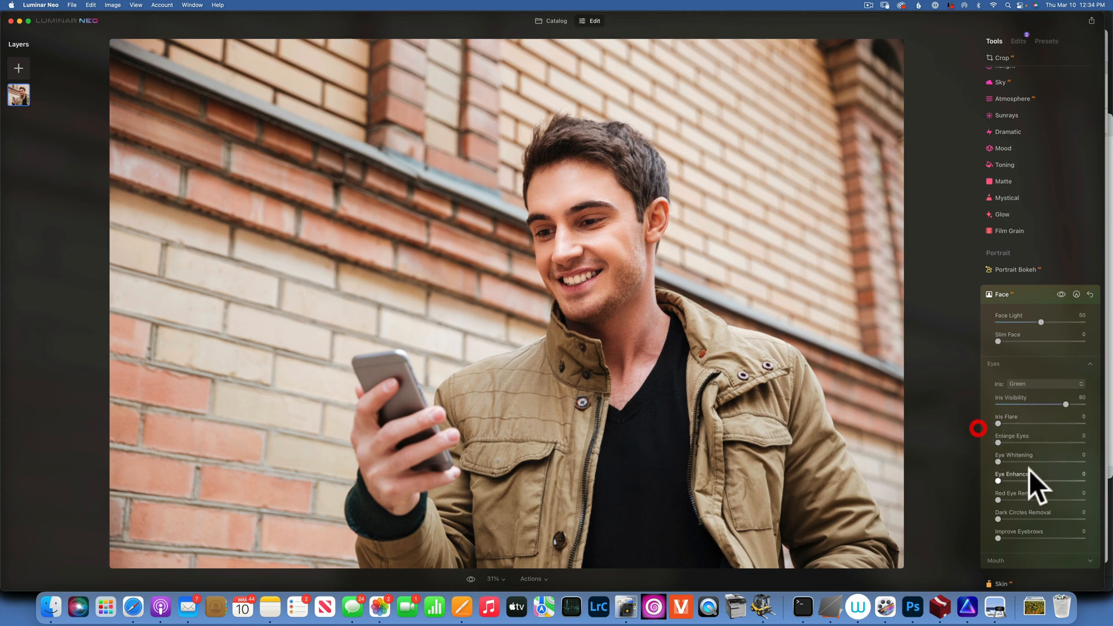
left_click(1090, 294)
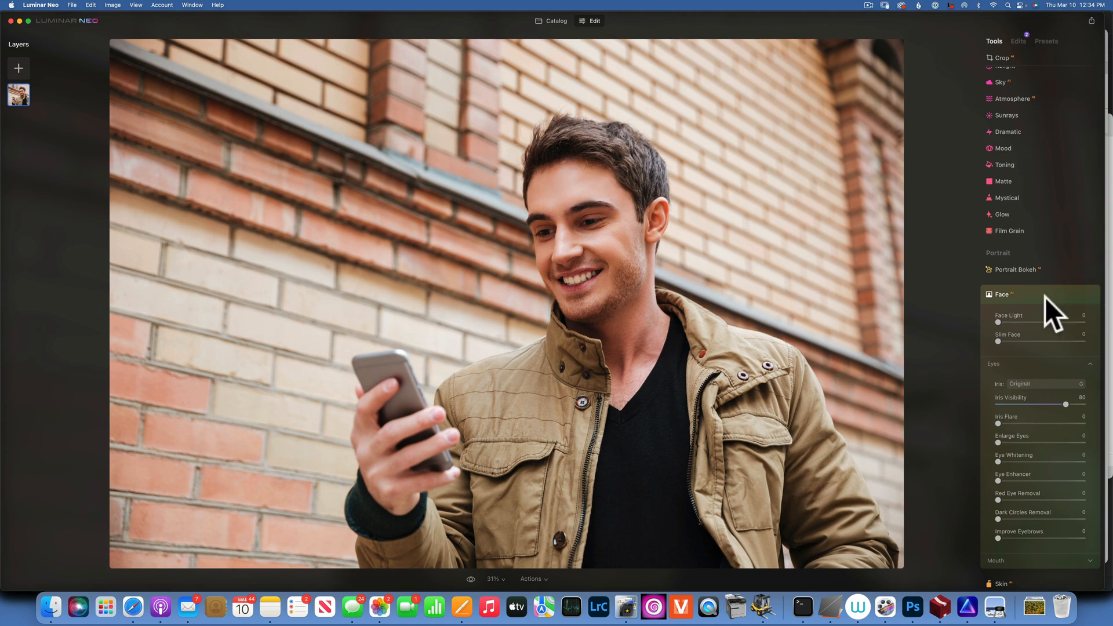
left_click(1028, 294)
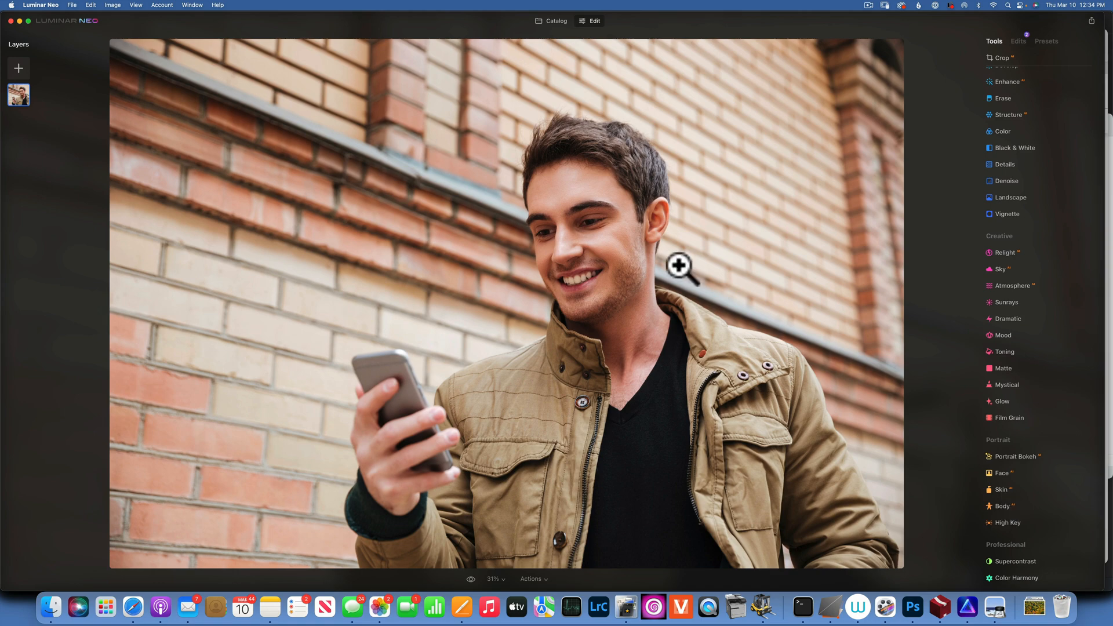
Step: Open the catalog portrait of the blonde woman against a light background for editing
left_click(552, 20)
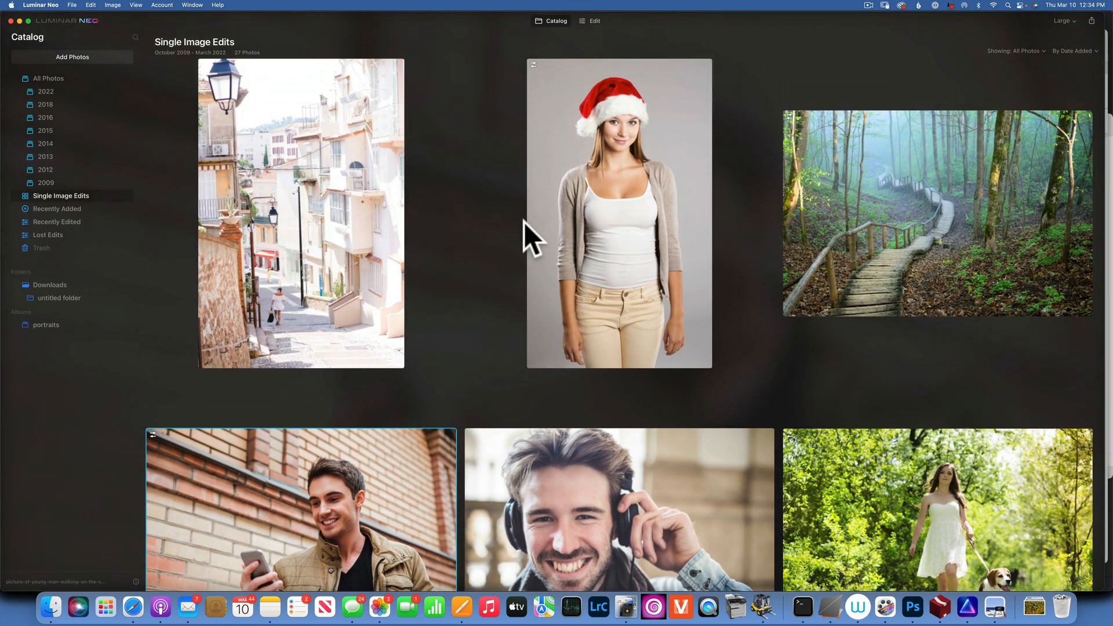
scroll(524, 221, "down", 10)
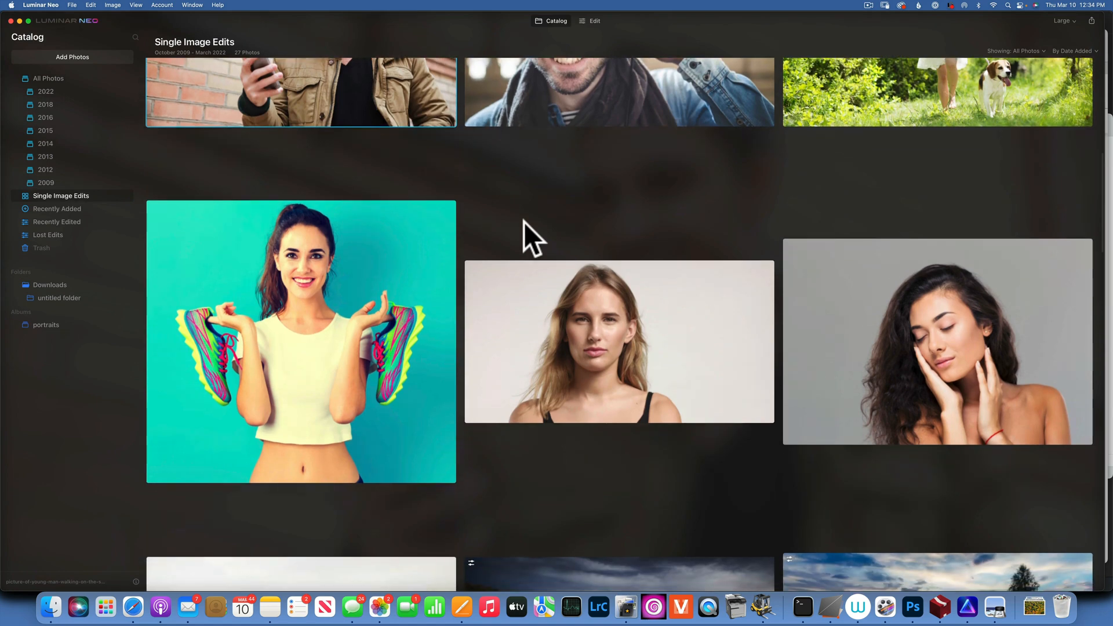
double_click(594, 317)
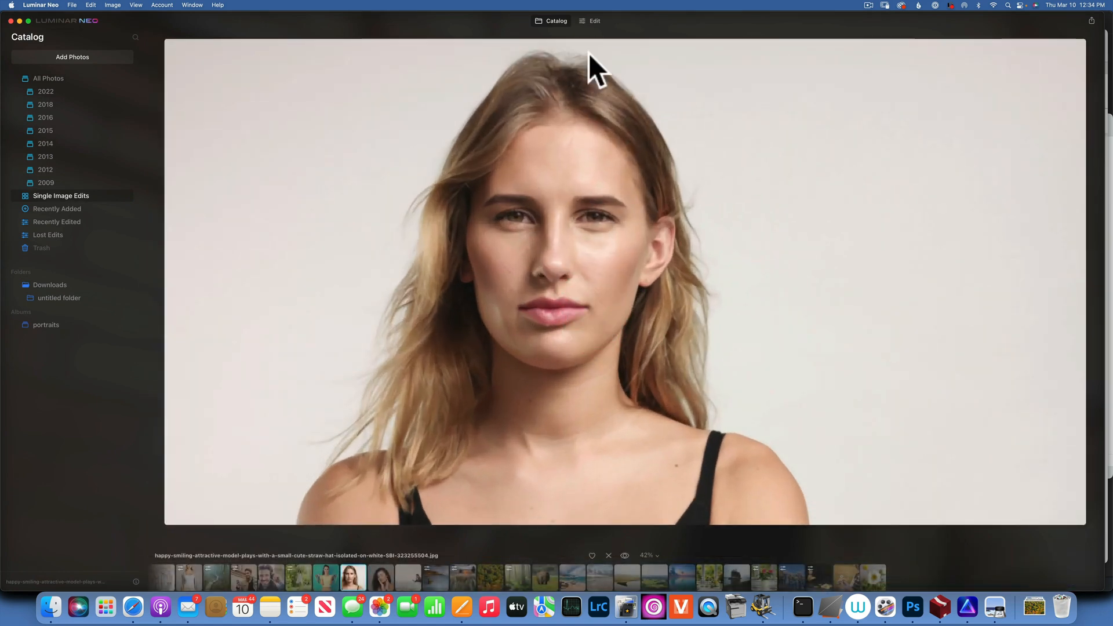
left_click(594, 20)
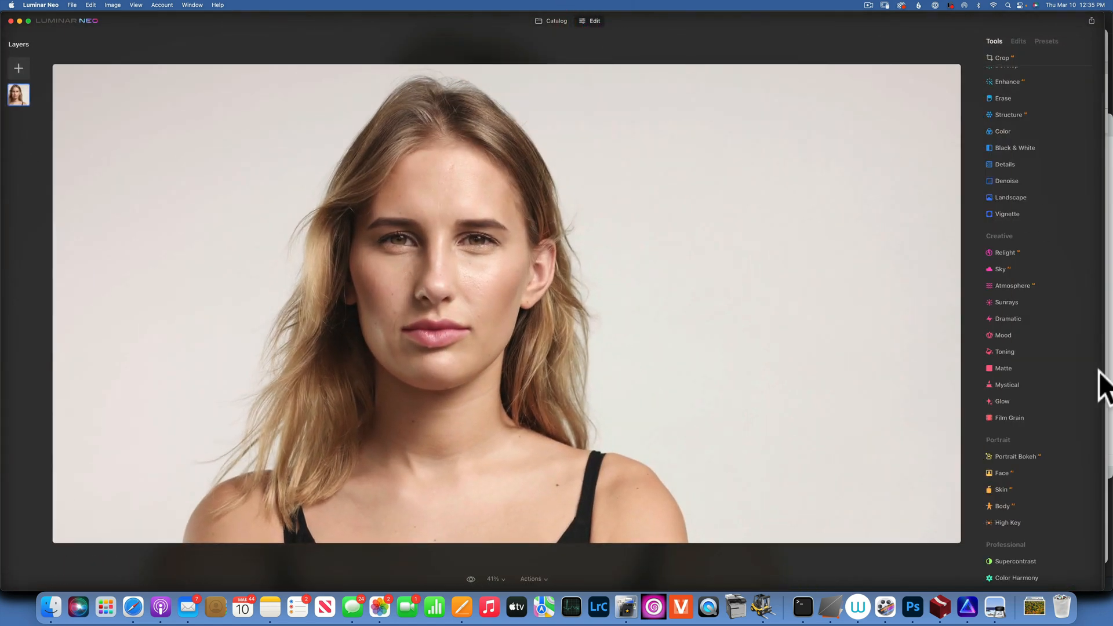
Step: Try the Skin tool on the blonde woman with Amount 100, Shine Removal and Skin Defects Removal, and reset it
left_click(1006, 489)
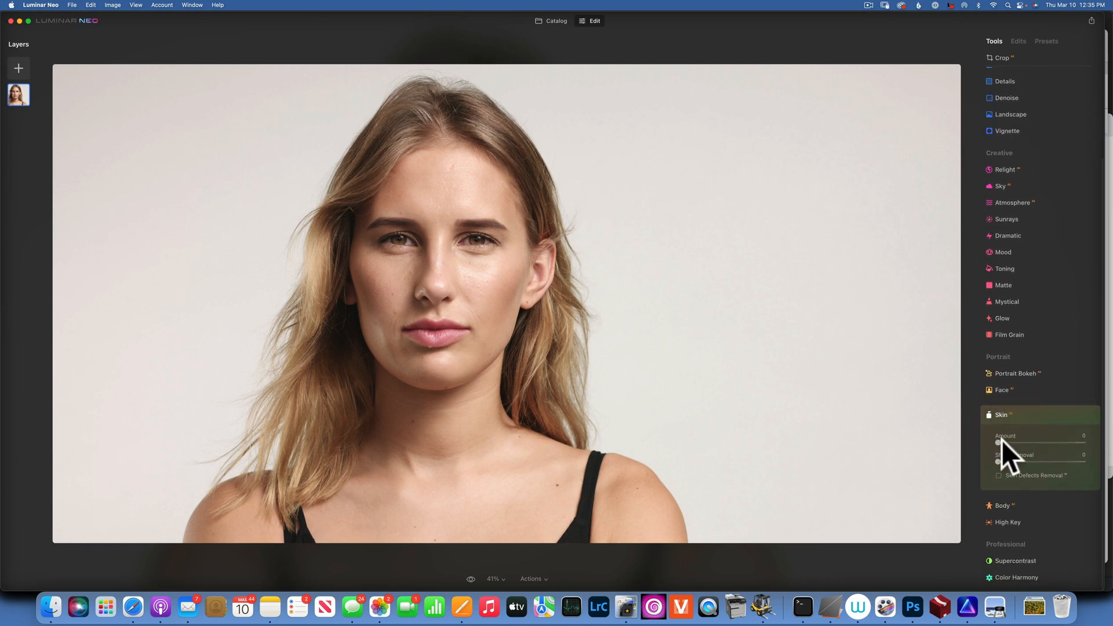
left_click_drag(997, 443, 1084, 443)
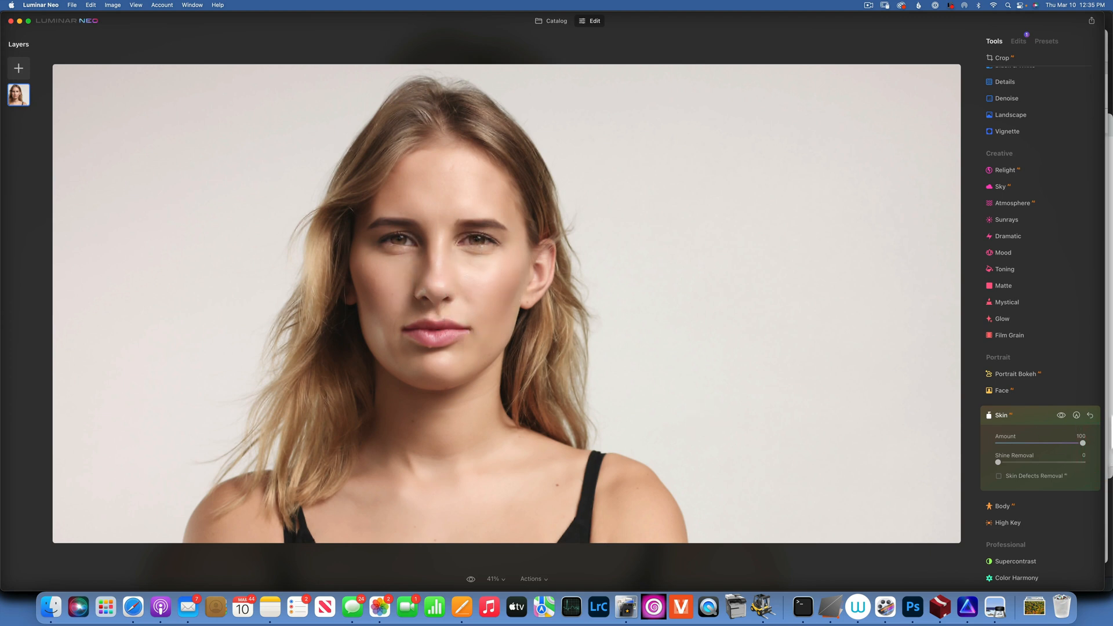
left_click(1061, 415)
left_click_drag(997, 461, 1083, 463)
left_click(998, 475)
left_click(1092, 414)
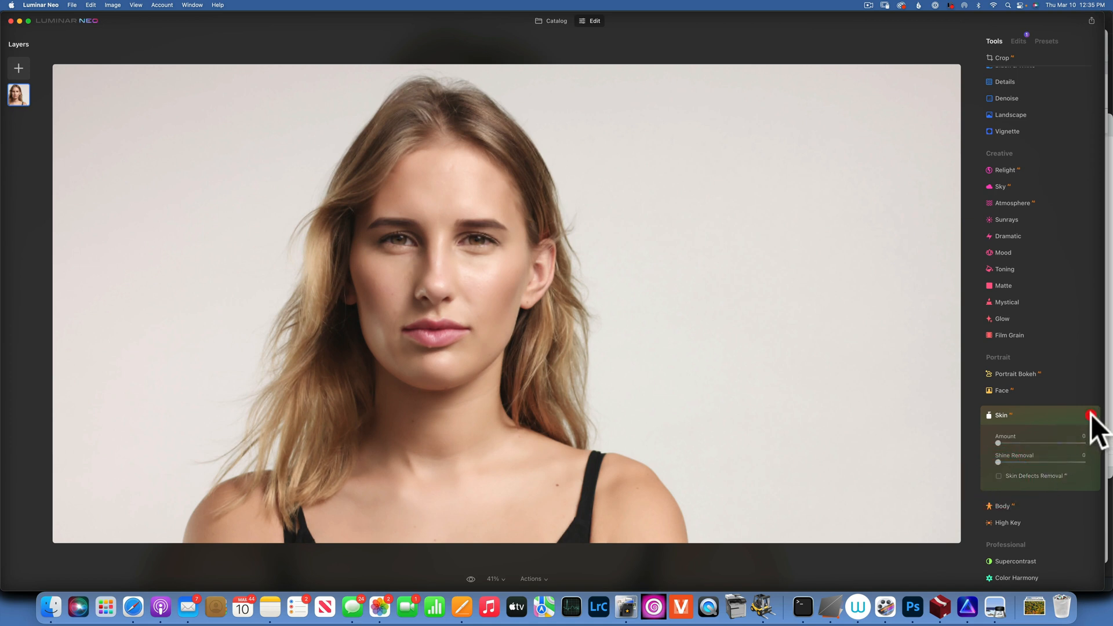
Step: Open the catalog photo of the woman holding colorful sneakers against a turquoise background for editing
left_click(554, 20)
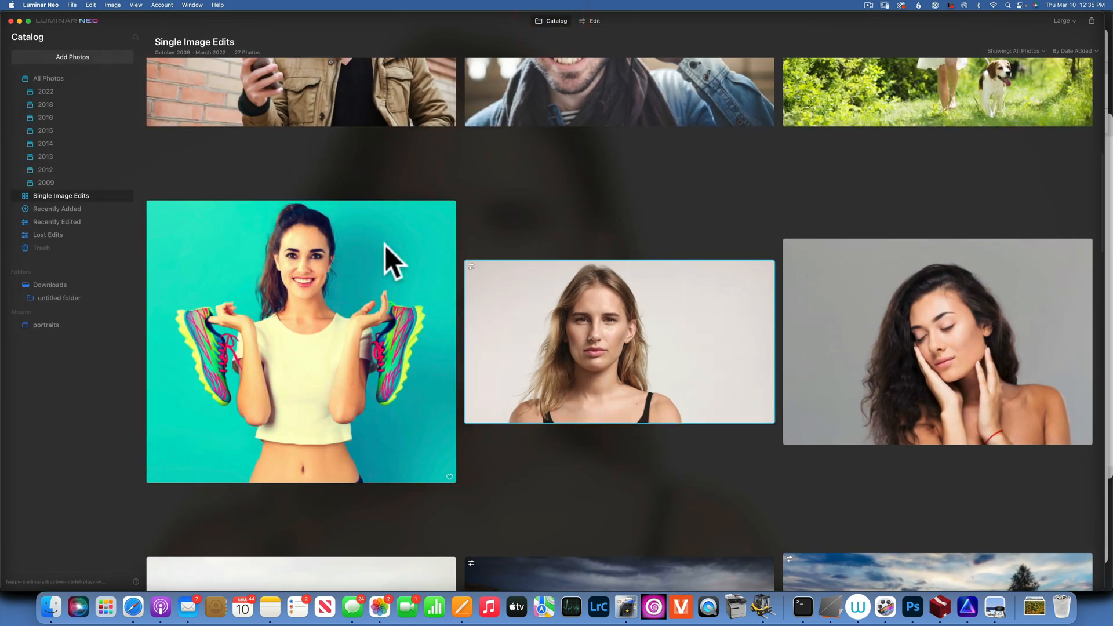
double_click(328, 302)
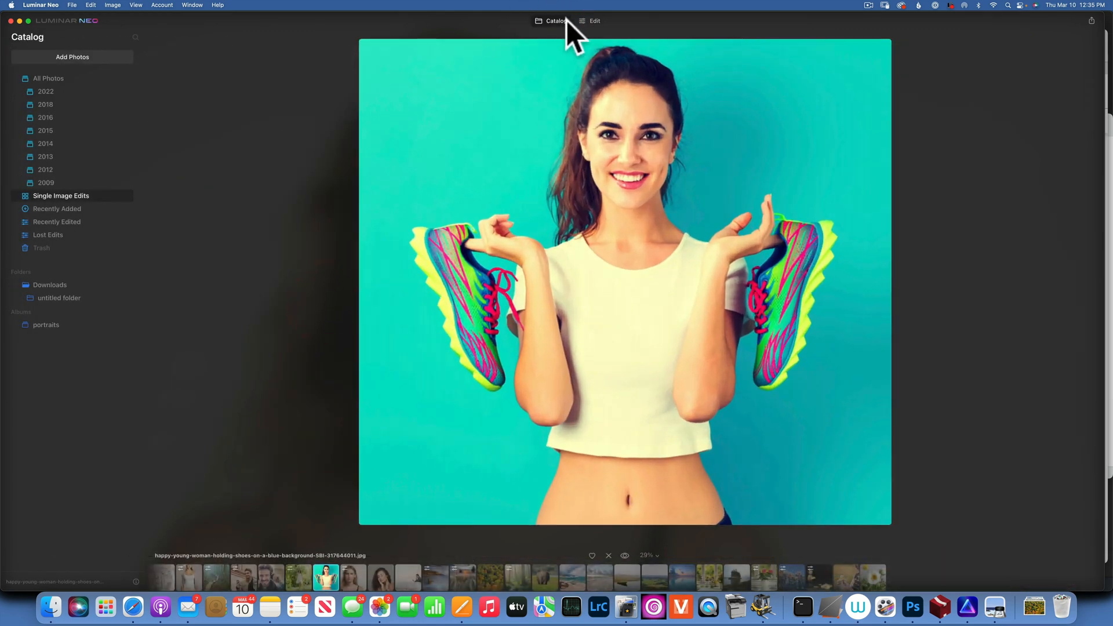
left_click(596, 21)
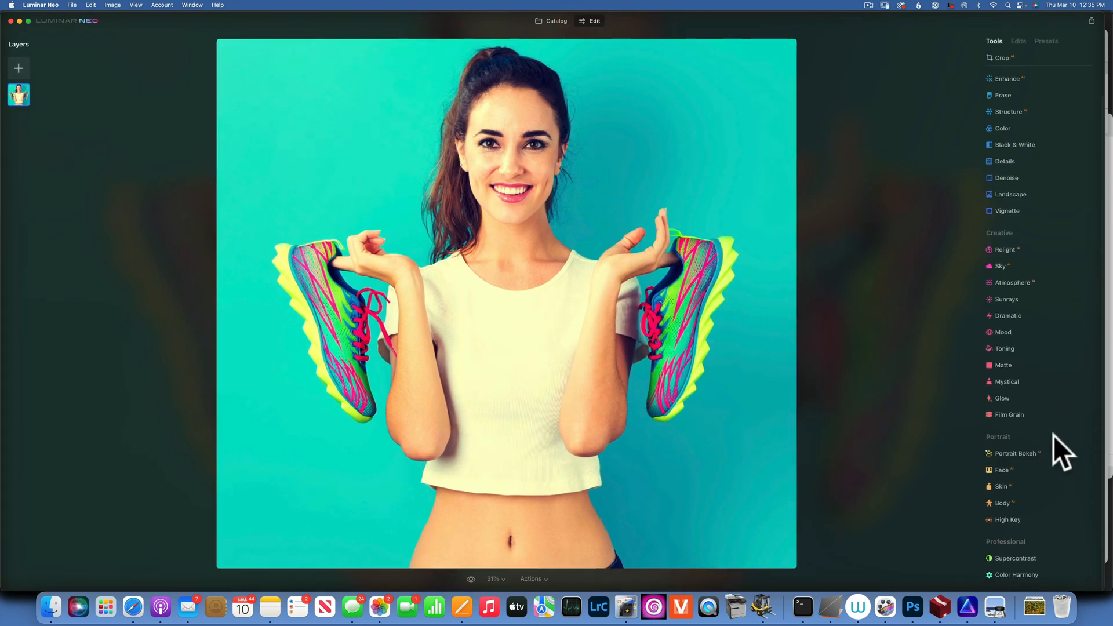
Step: Reshape the woman with the sneakers using the Body tool, trying Shape at 100 and setting it to -100
left_click(1012, 505)
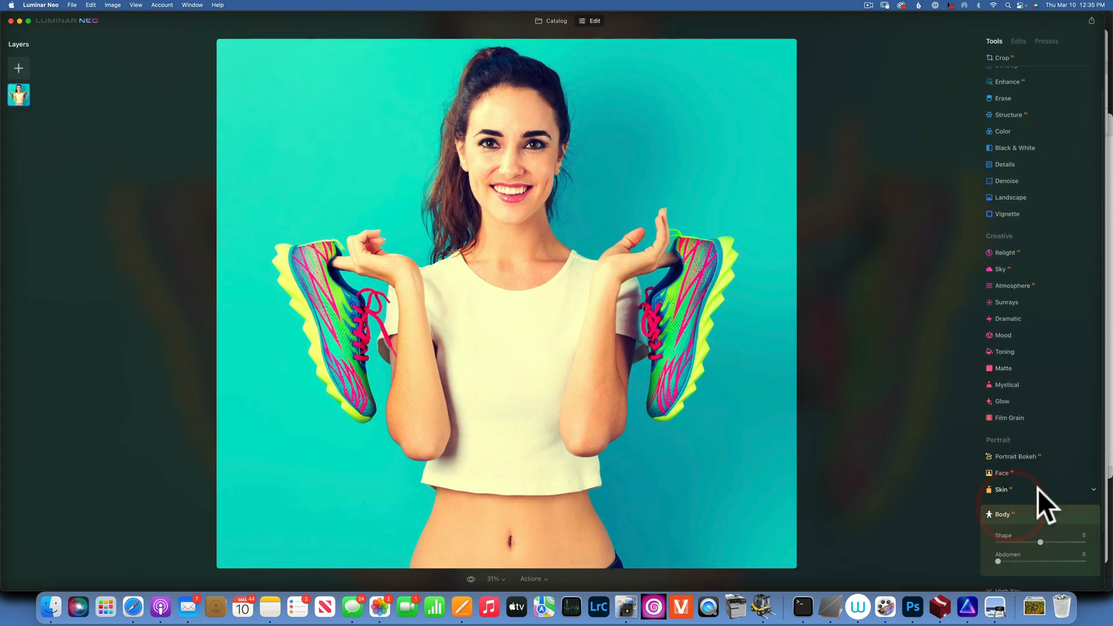
left_click_drag(1041, 473, 1106, 473)
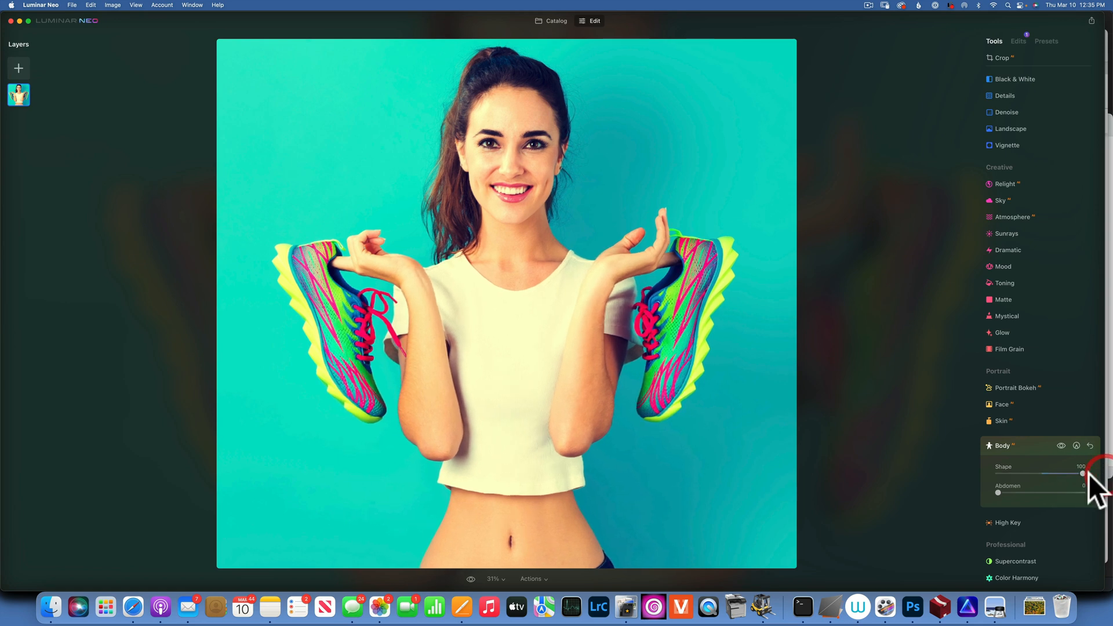
left_click_drag(1083, 472, 889, 488)
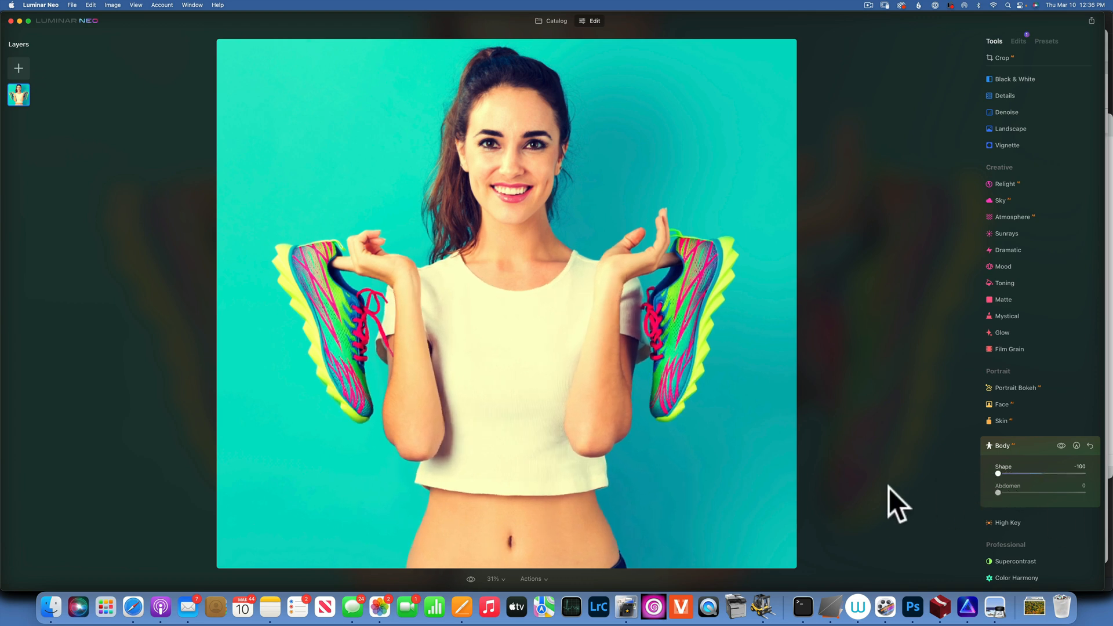
Step: Open the catalog photo of the woman in the red Santa hat for editing
left_click(555, 20)
scroll(707, 293, "down", 6)
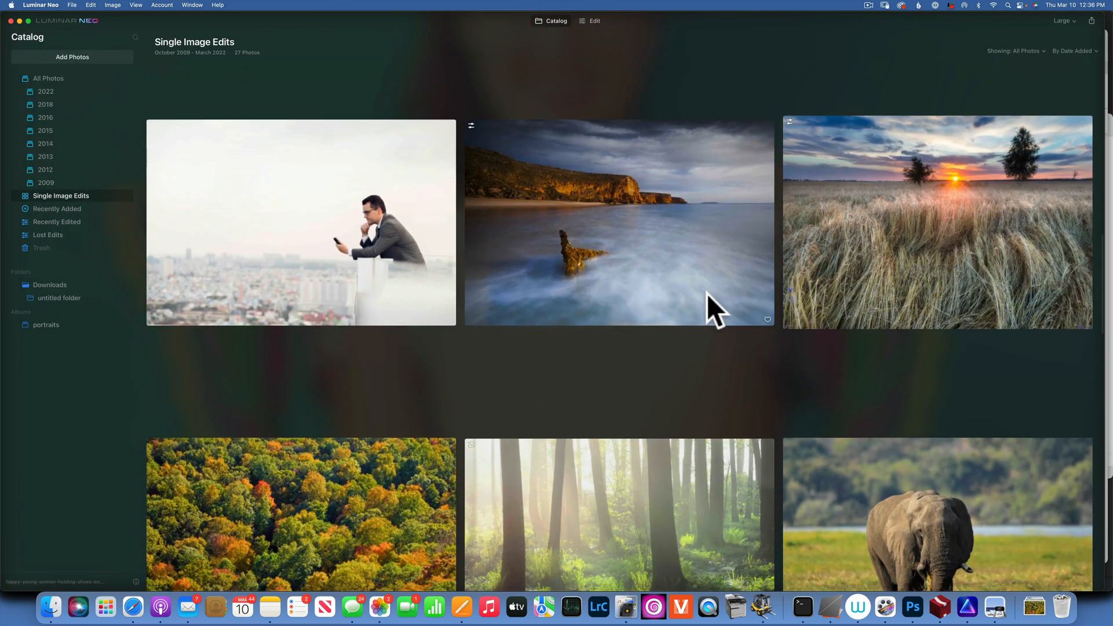
scroll(707, 294, "down", 5)
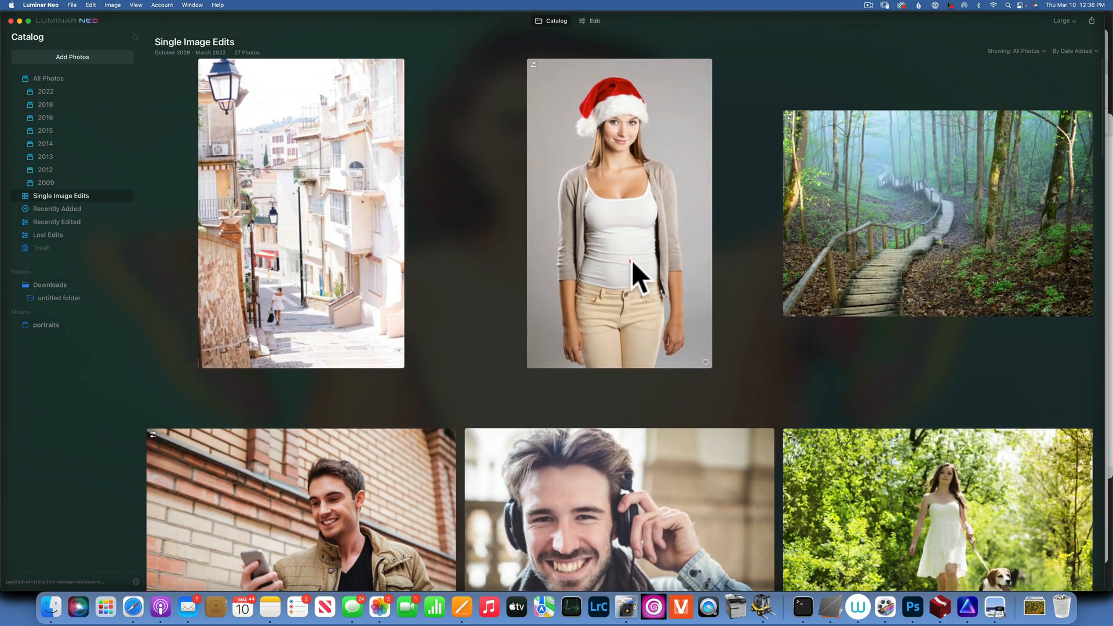
double_click(632, 260)
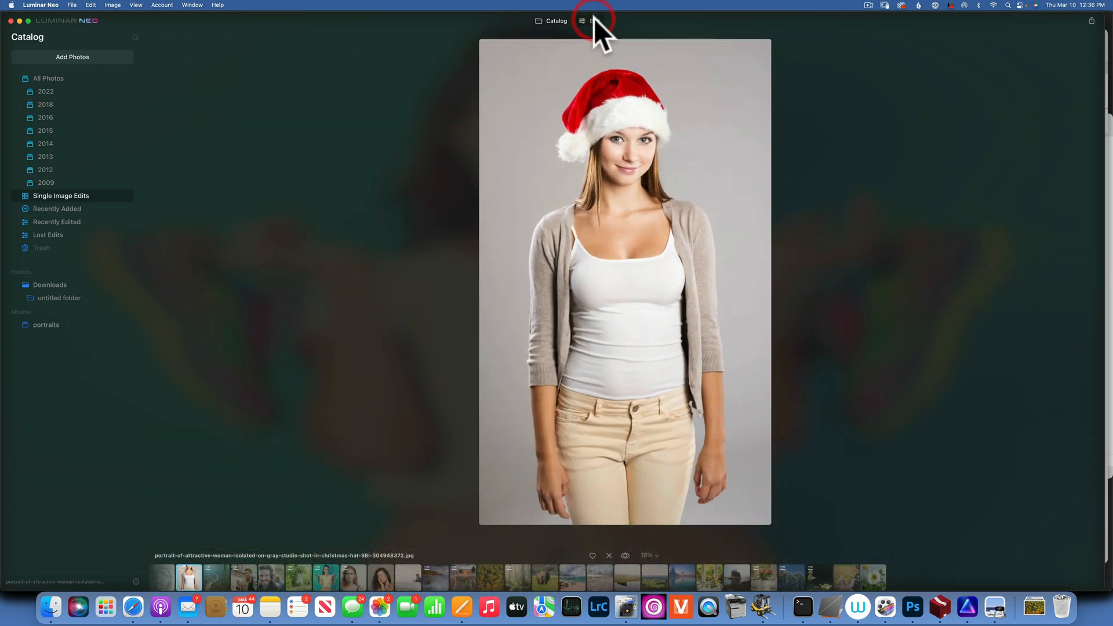
left_click(594, 21)
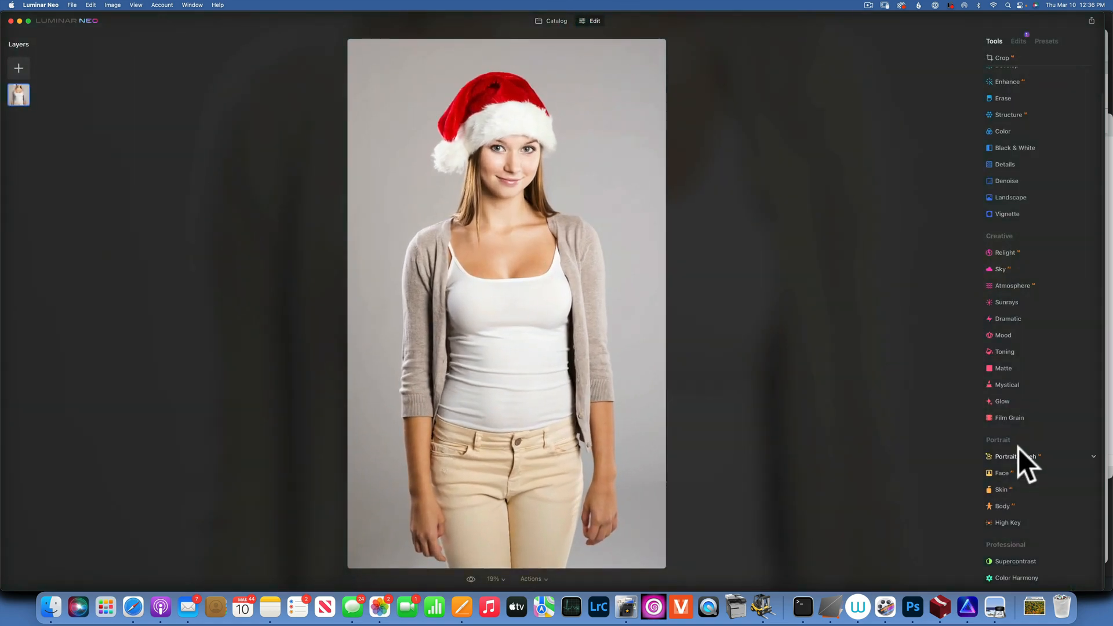
Step: Try Body Abdomen at 100 on the woman in the Santa hat, compare with and without it, and reset the tool
left_click(1011, 506)
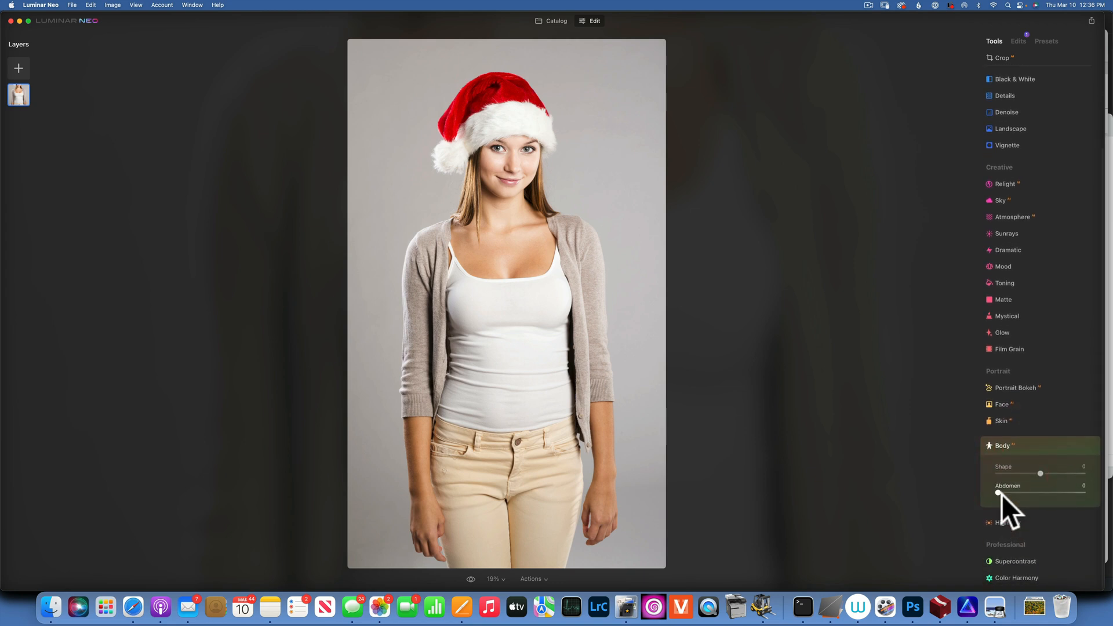
left_click_drag(997, 492, 1108, 500)
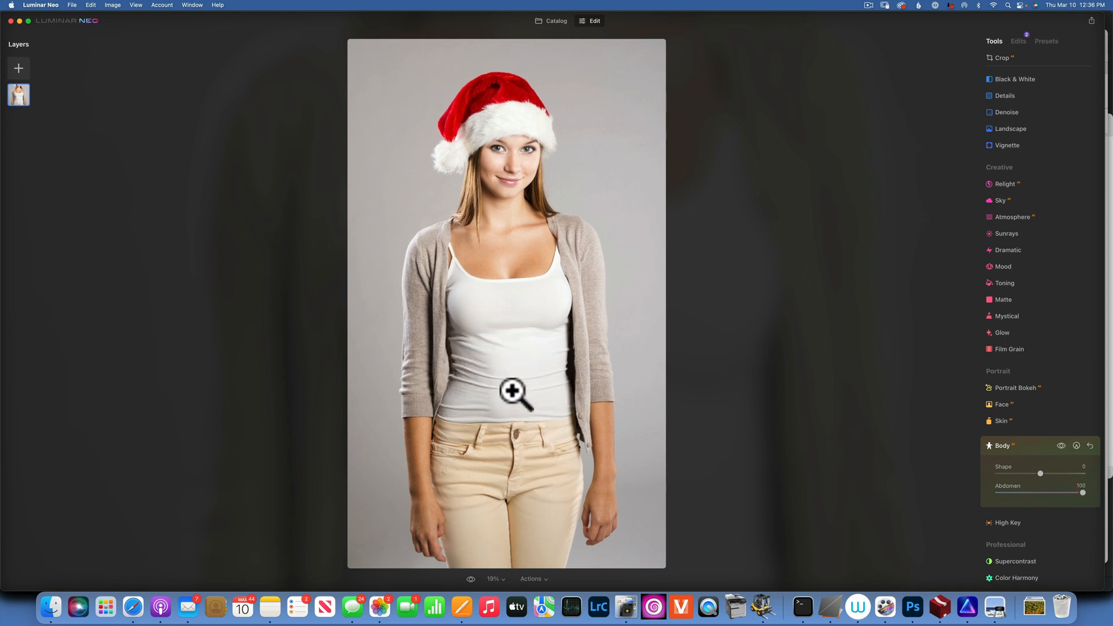
left_click(1062, 445)
left_click(1062, 444)
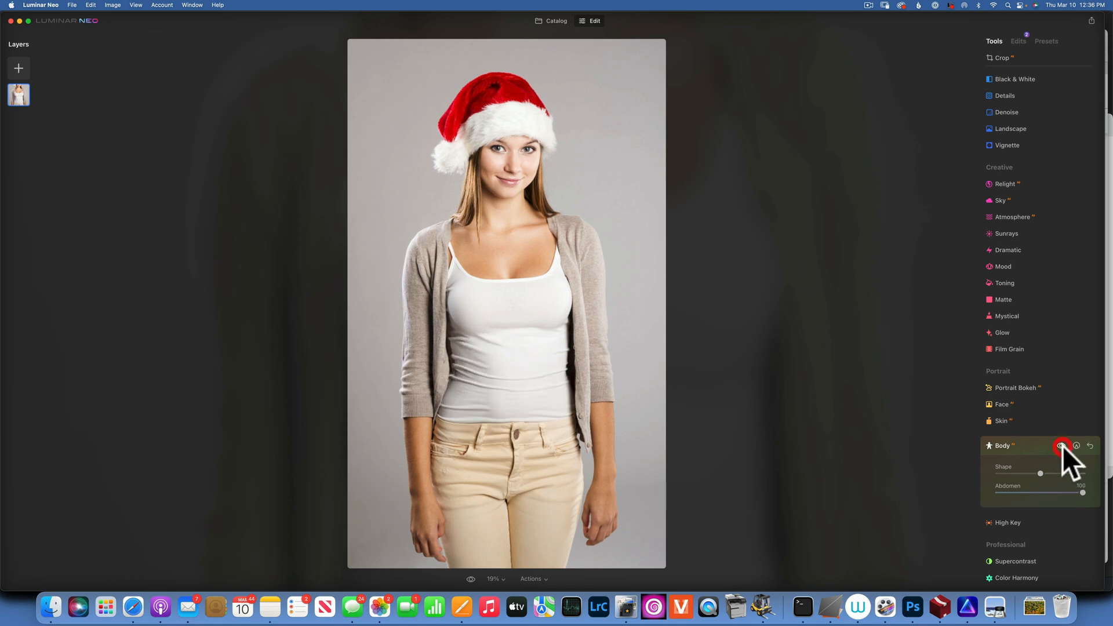
left_click(1061, 446)
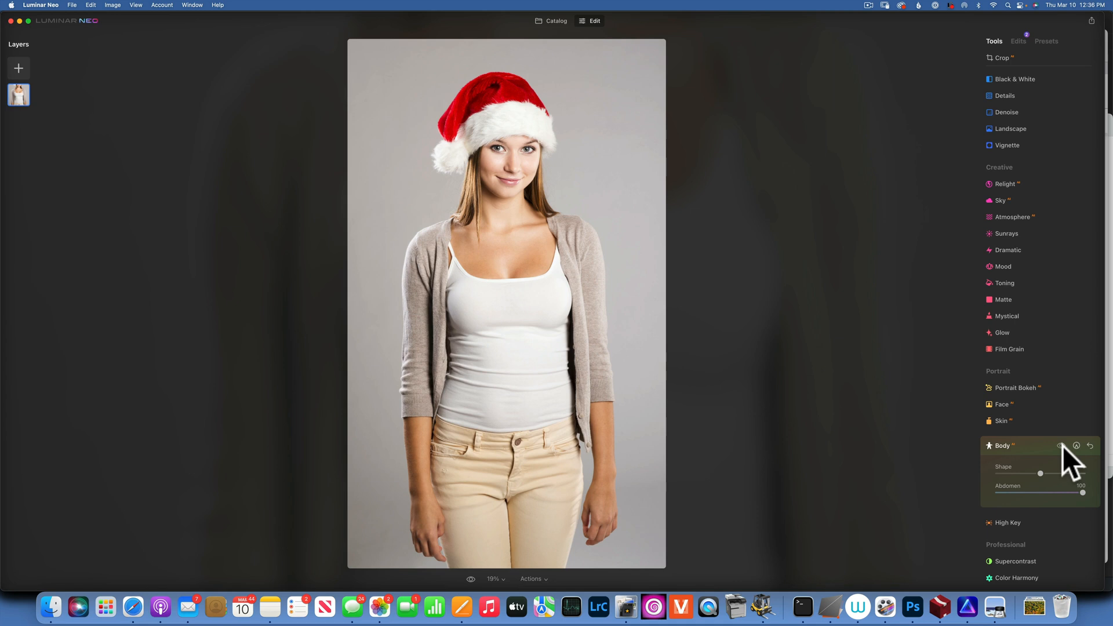
left_click(1061, 445)
left_click(1062, 446)
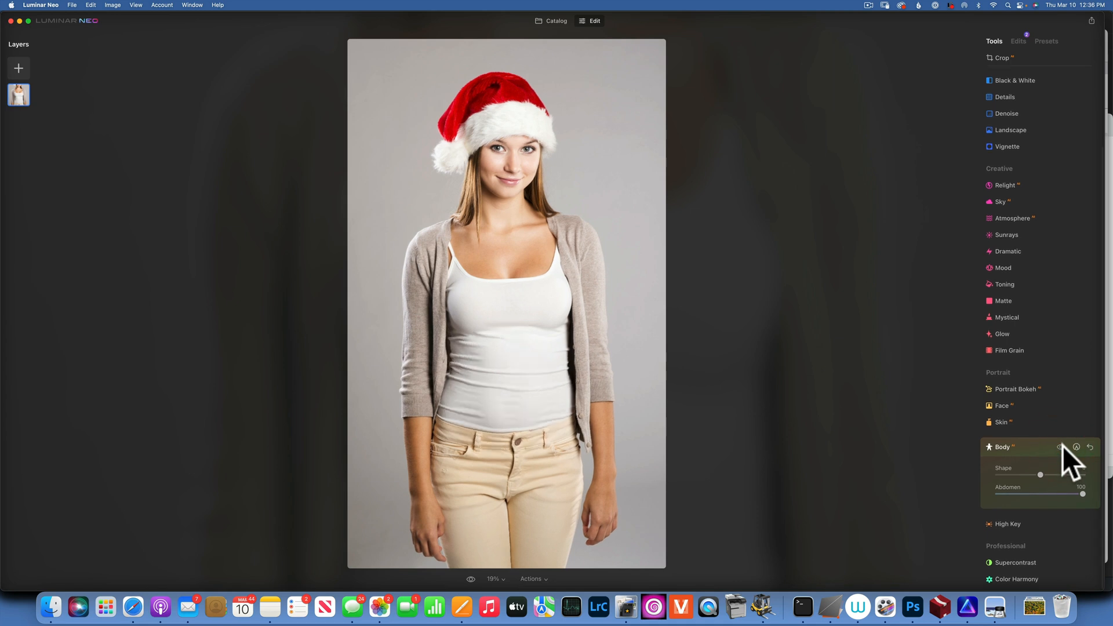
left_click(1063, 447)
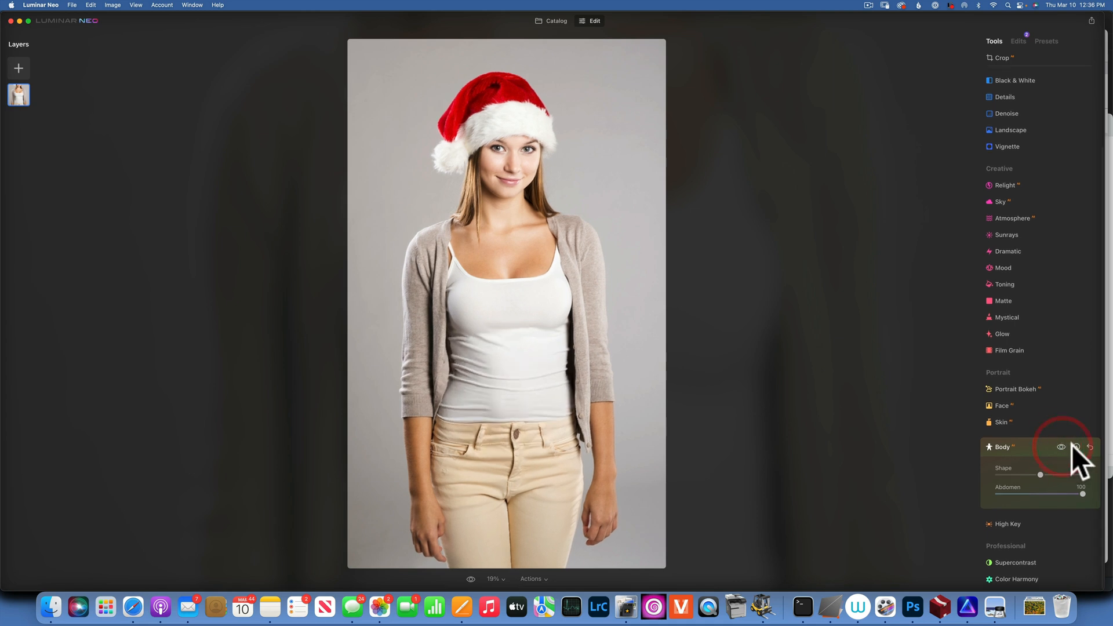
left_click(1090, 446)
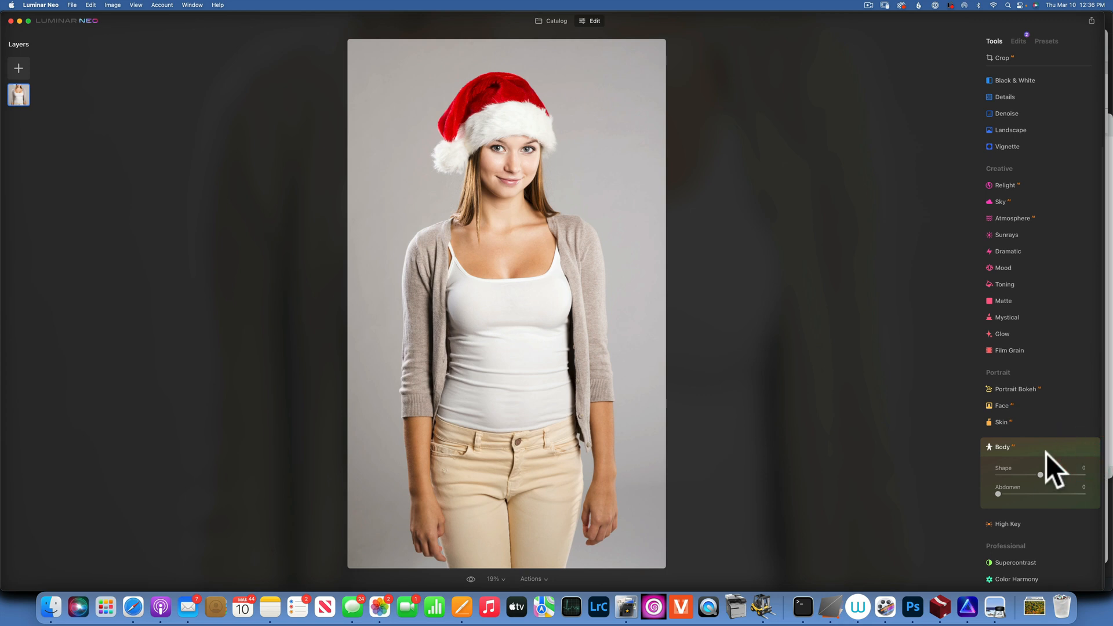
Step: Try High Key on the Santa hat photo with Amount 100, reduce it to 22, and reset the tool
left_click(1015, 522)
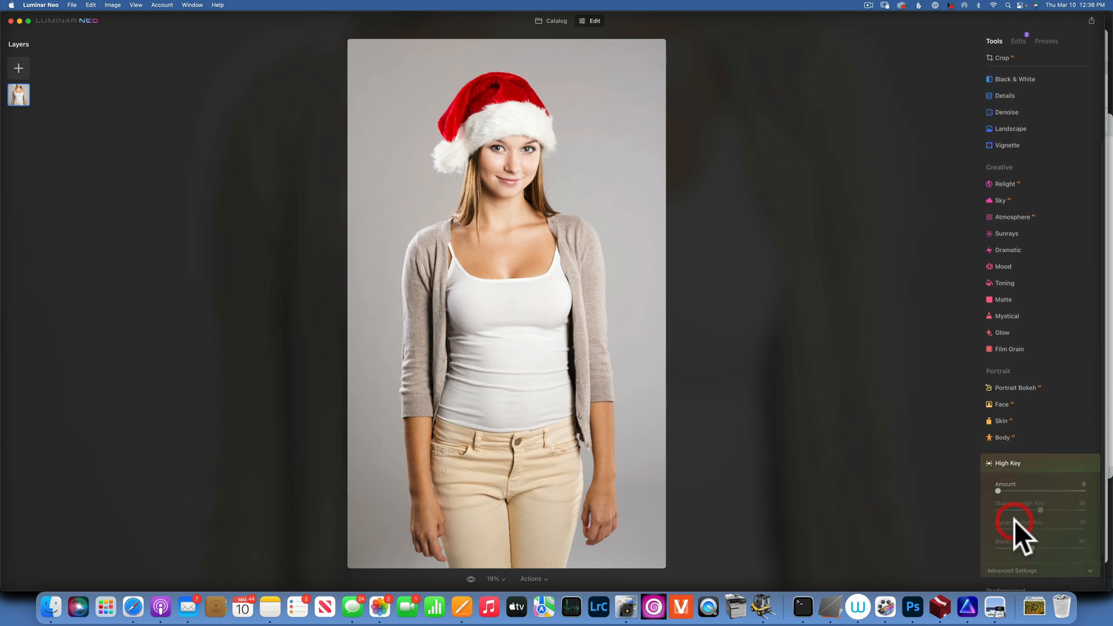
left_click(997, 490)
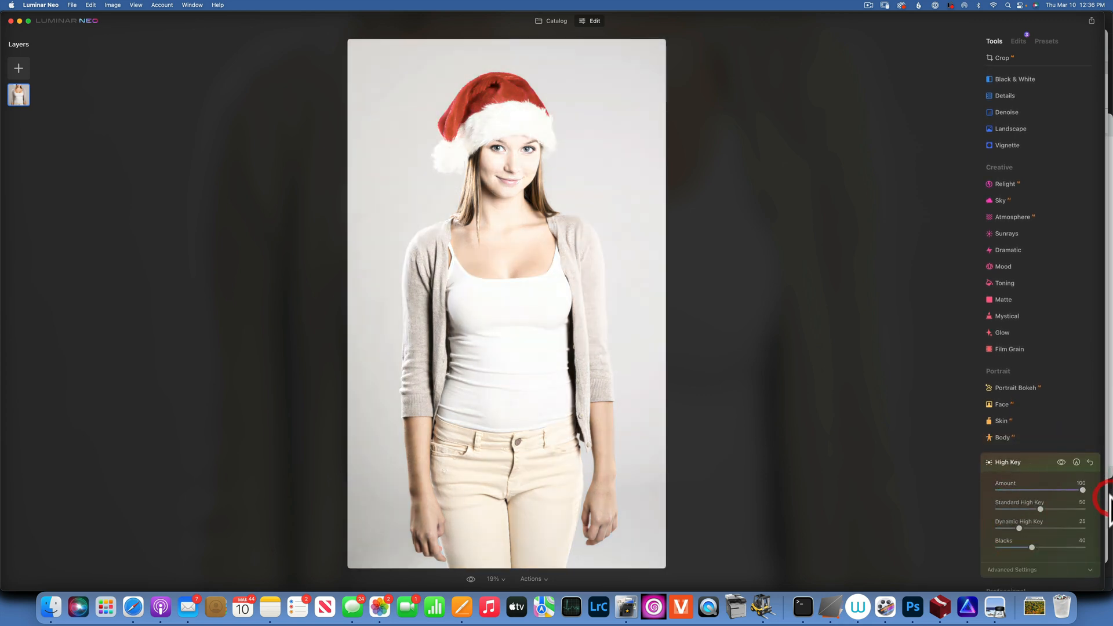
left_click_drag(1082, 490, 1014, 485)
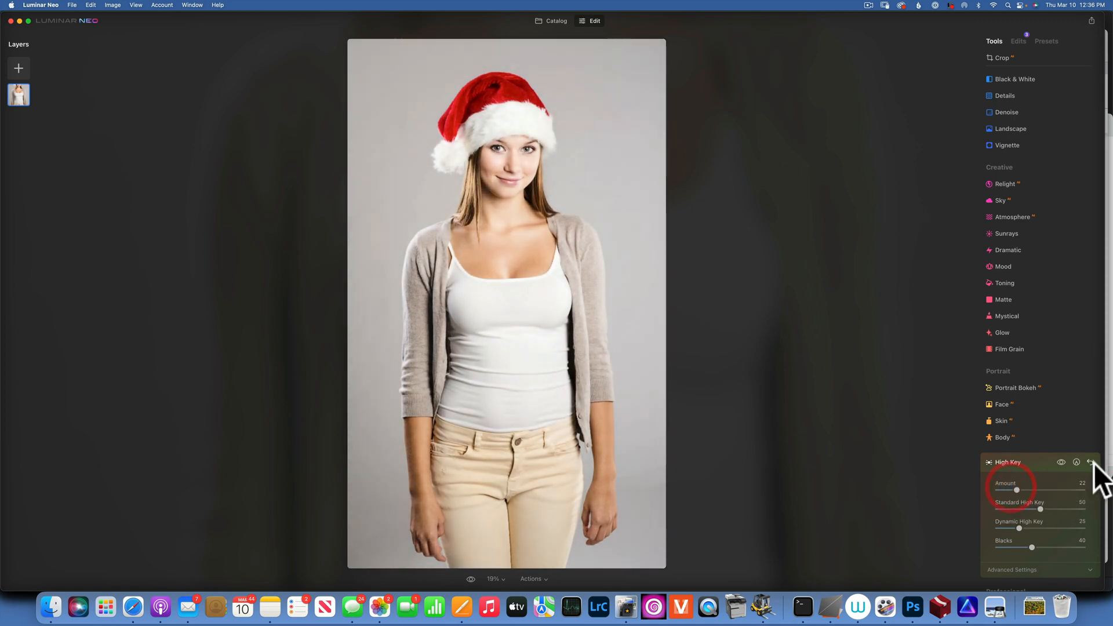
left_click(1090, 462)
scroll(1049, 472, "down", 2)
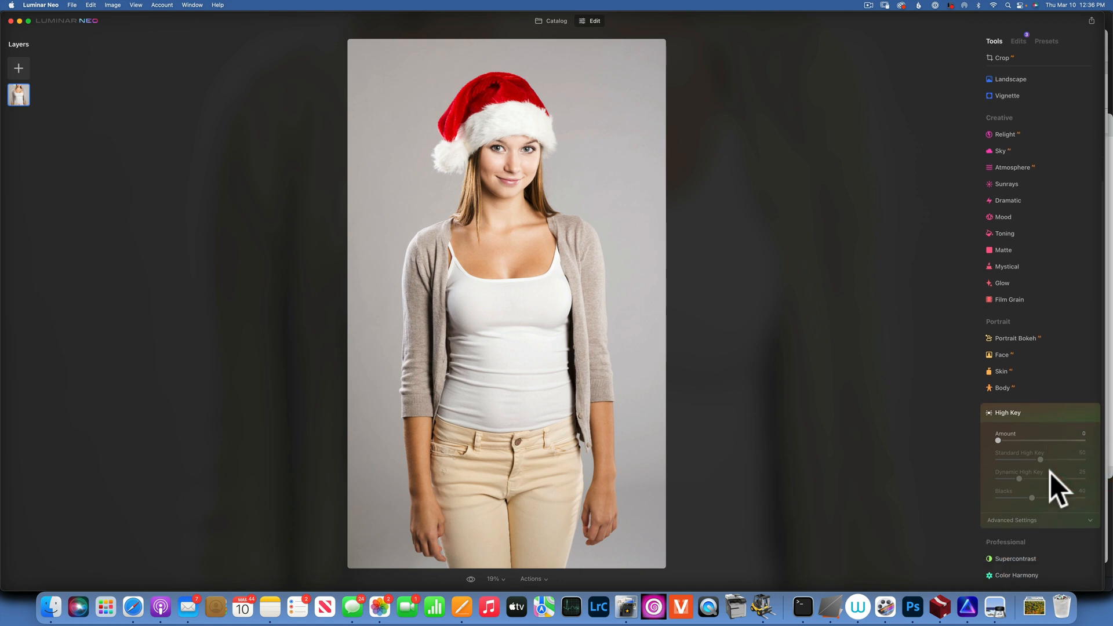
Step: Apply Supercontrast to the Santa hat photo with Highlights Contrast at 76
left_click(1028, 560)
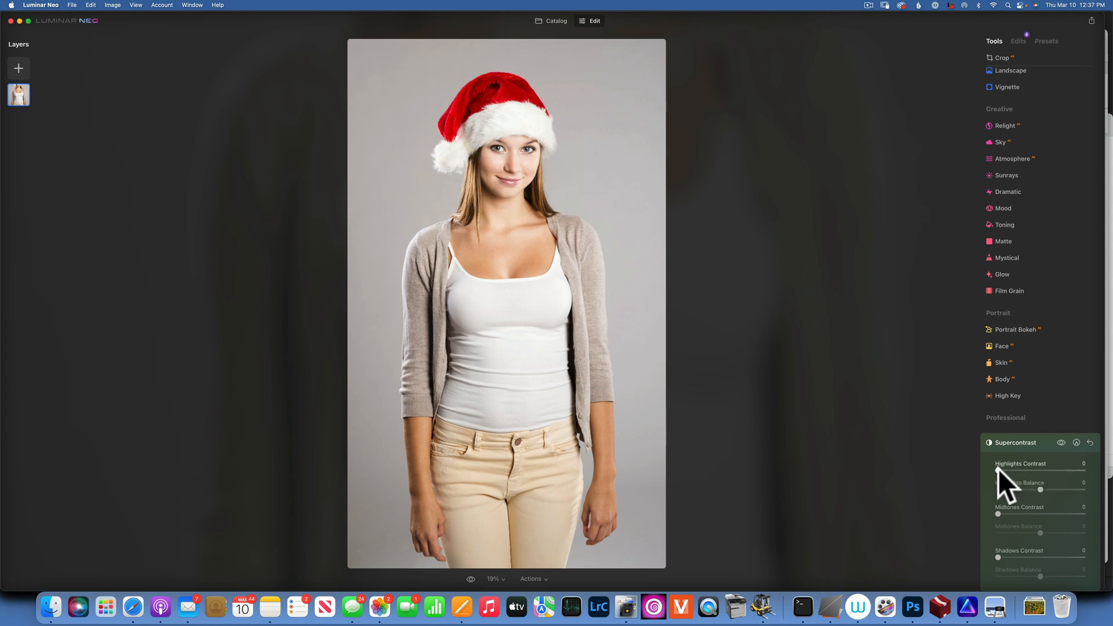
left_click_drag(998, 468, 1072, 470)
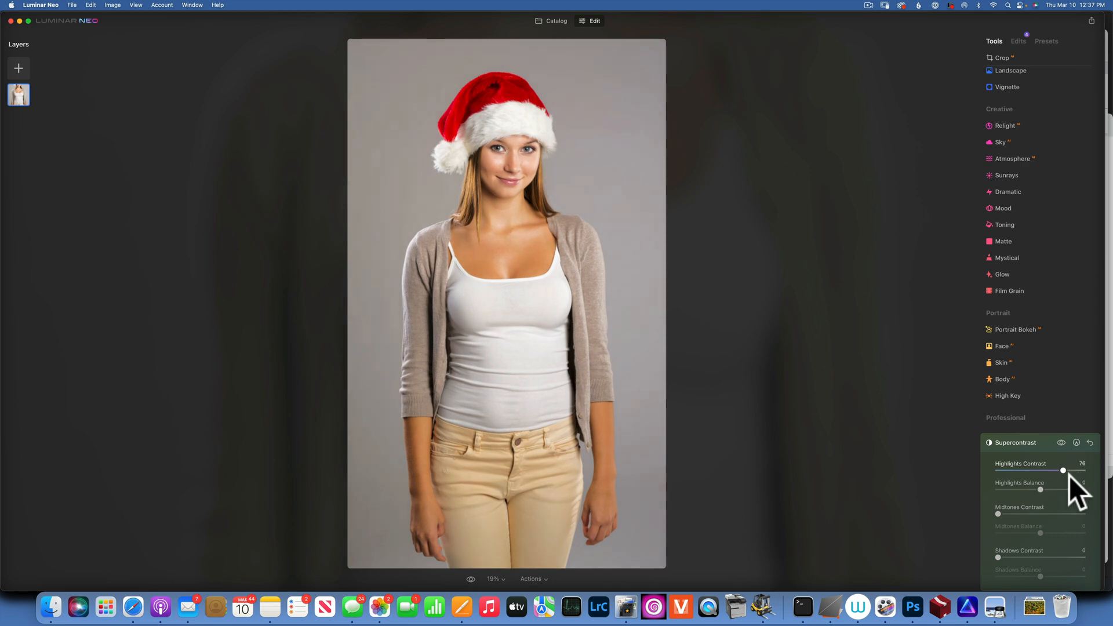
left_click(1068, 474)
Step: Open the catalog photo of the bright hillside street with the lantern for editing
left_click(558, 21)
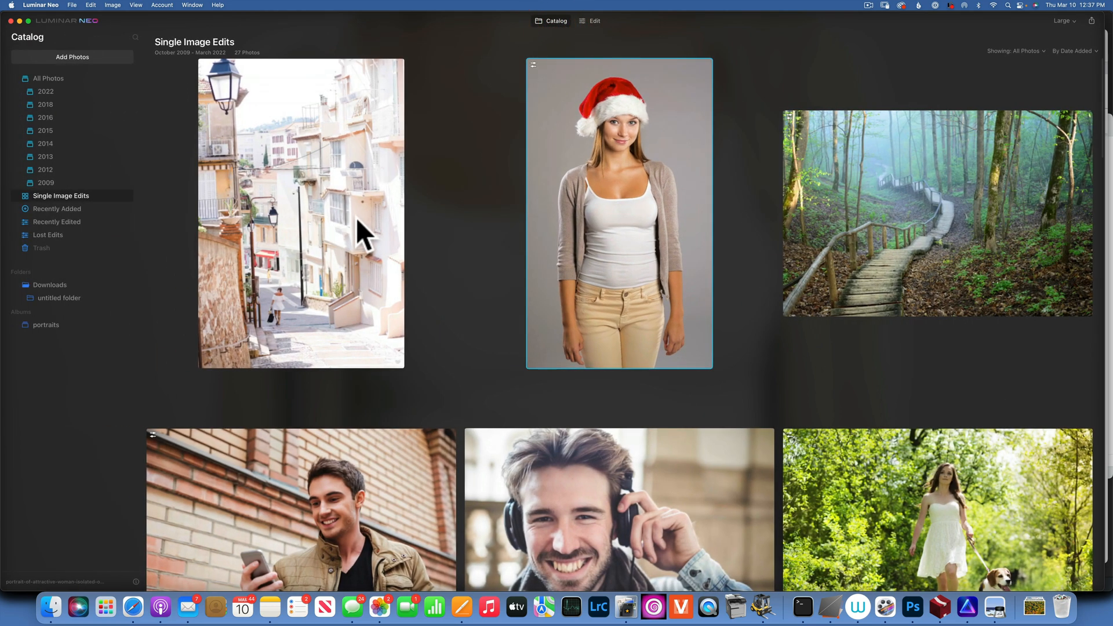
double_click(353, 214)
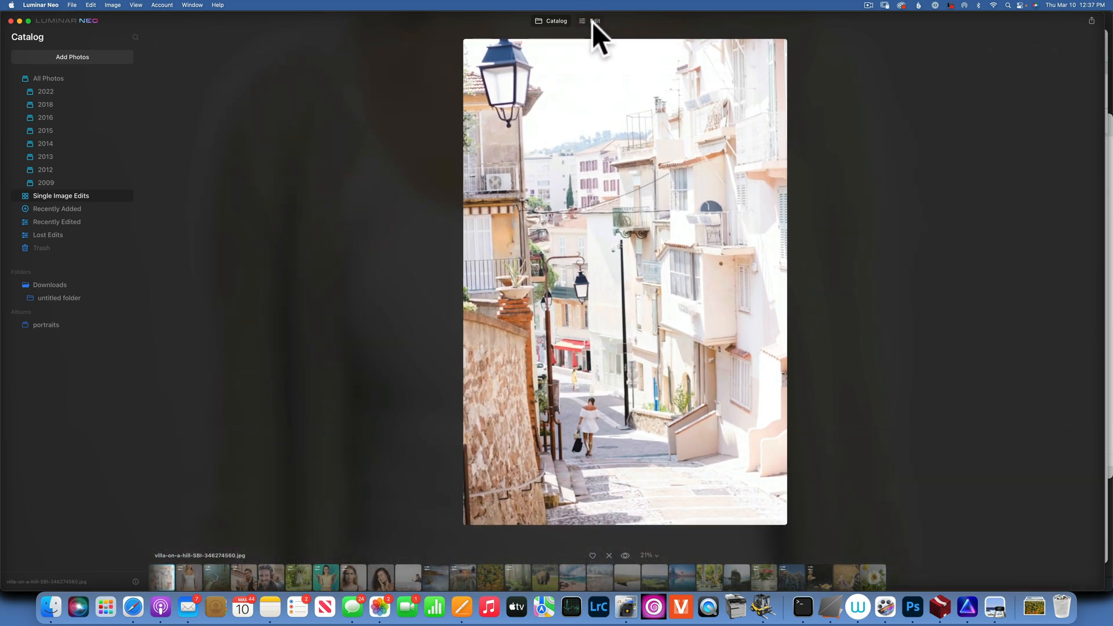
left_click(595, 21)
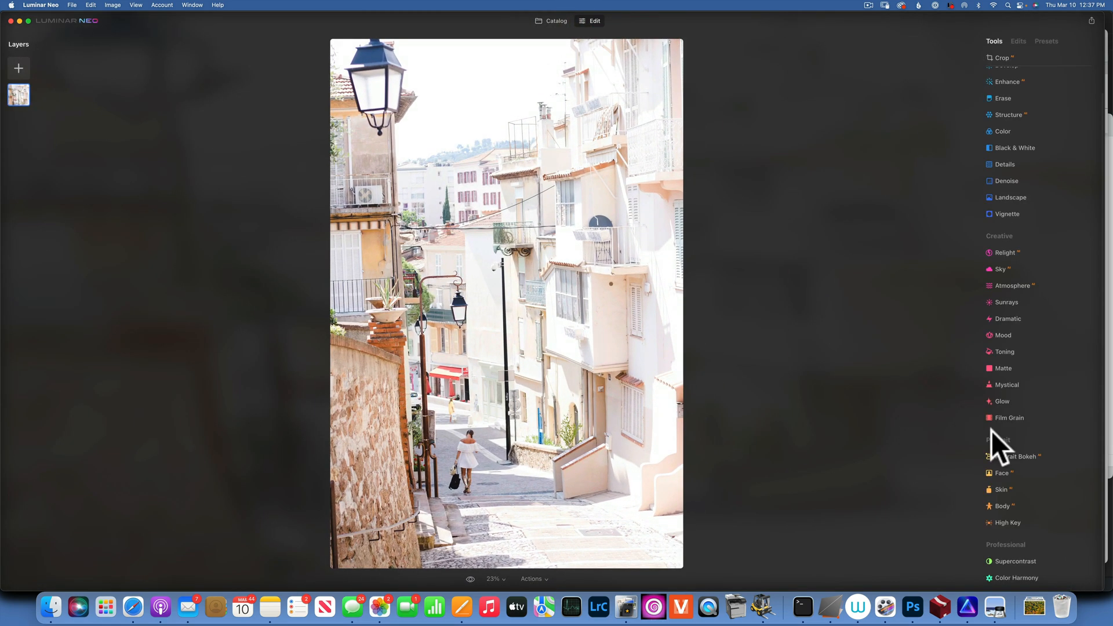
Step: Try Supercontrast on the street photo with Highlights Contrast 100, Midtones Contrast 57 and Shadows Contrast 73, and reset the tool
left_click(1032, 560)
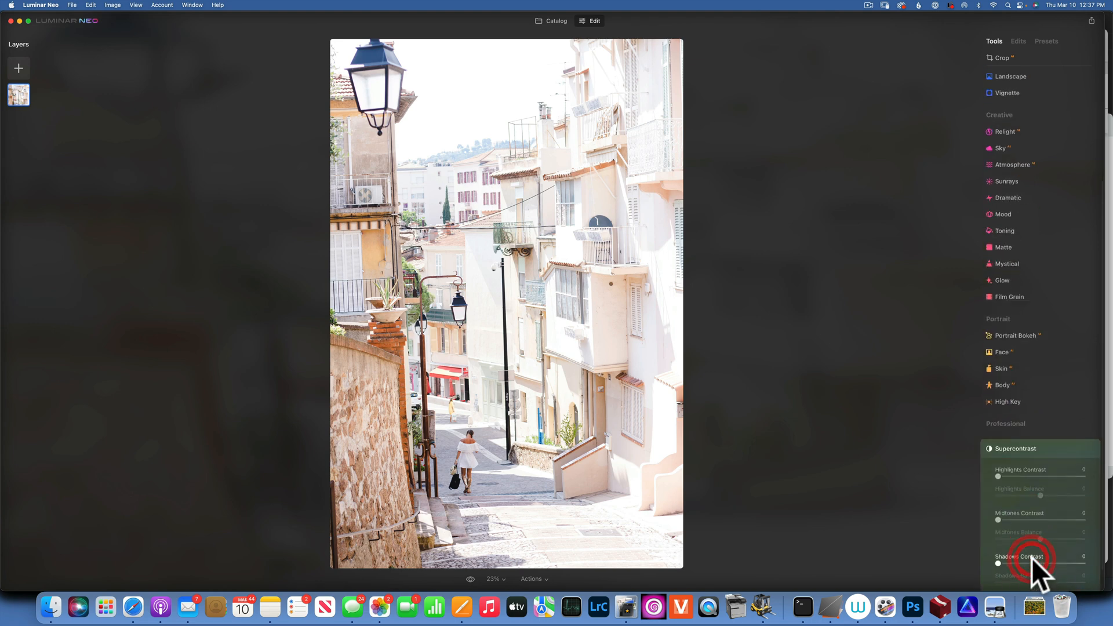
left_click_drag(998, 442, 1084, 441)
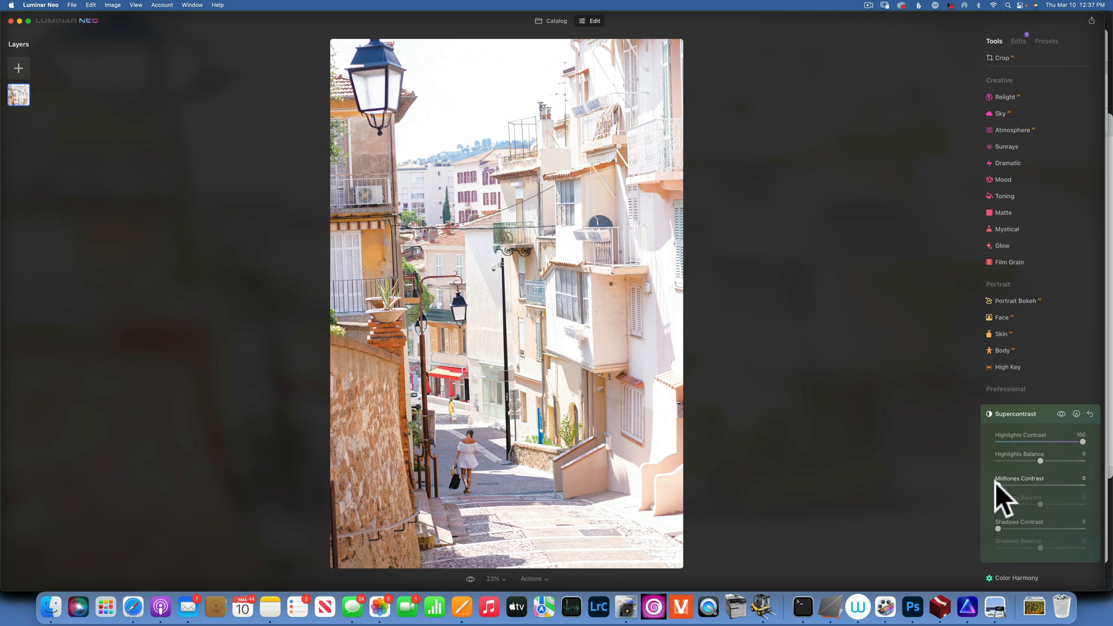
left_click_drag(997, 485, 1057, 495)
left_click_drag(994, 528, 1063, 530)
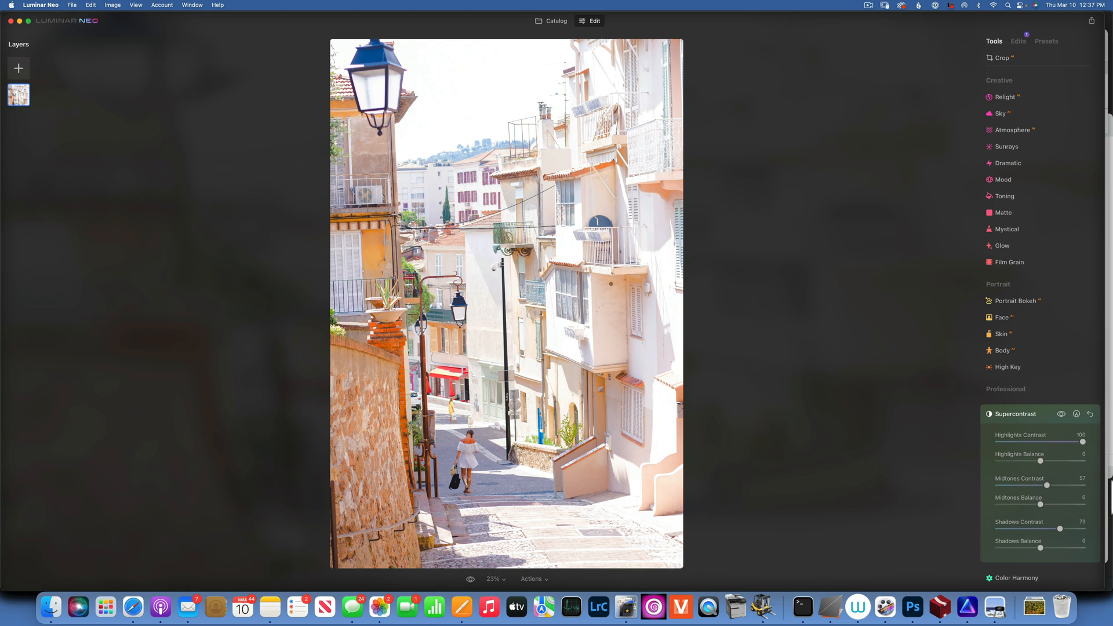
left_click(1091, 414)
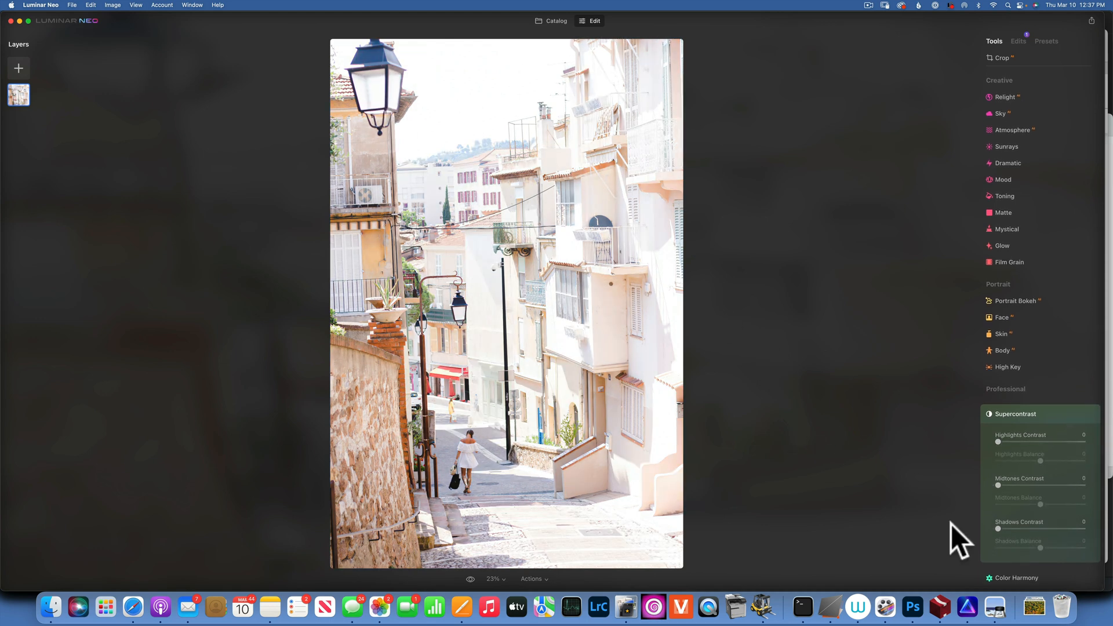
Step: Open the catalog photo of the green boat on the misty river for editing
left_click(1029, 578)
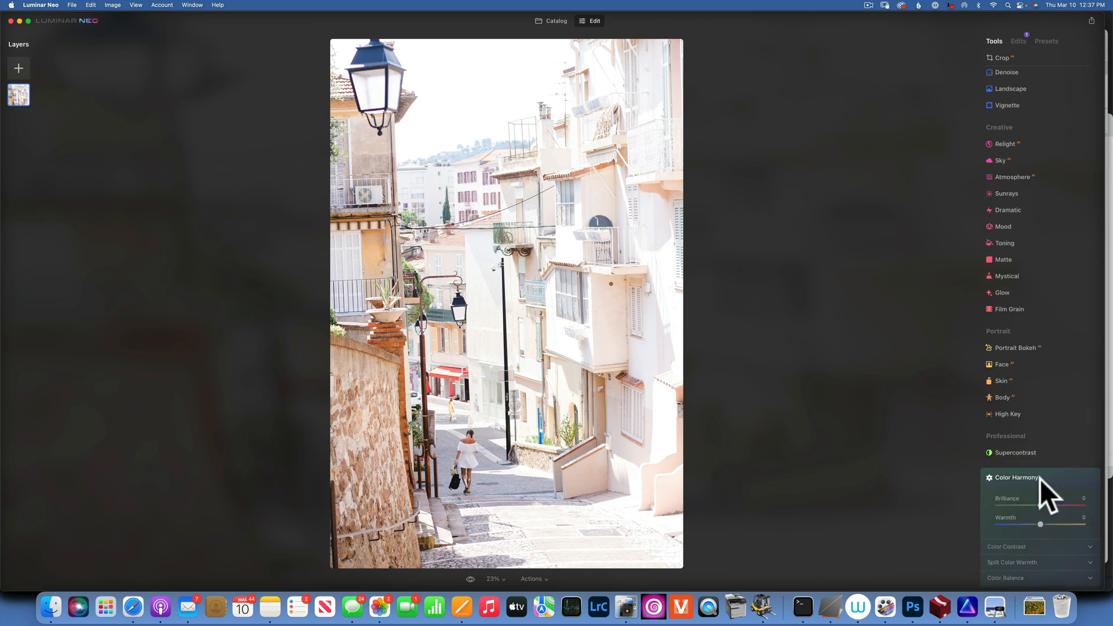
left_click(553, 20)
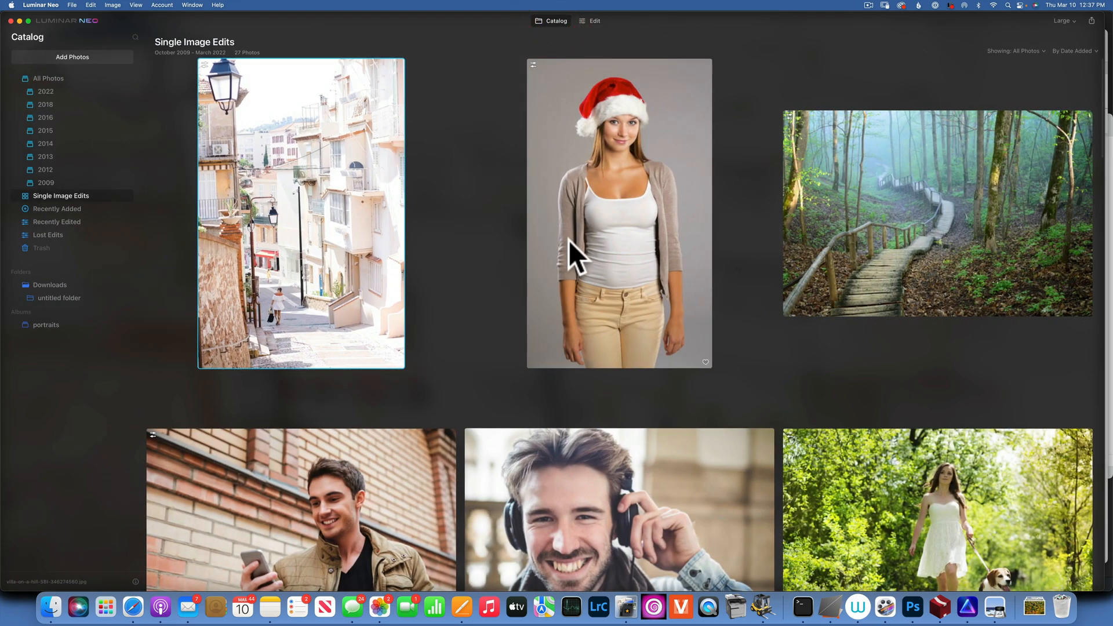
scroll(569, 240, "down", 5)
scroll(569, 240, "down", 10)
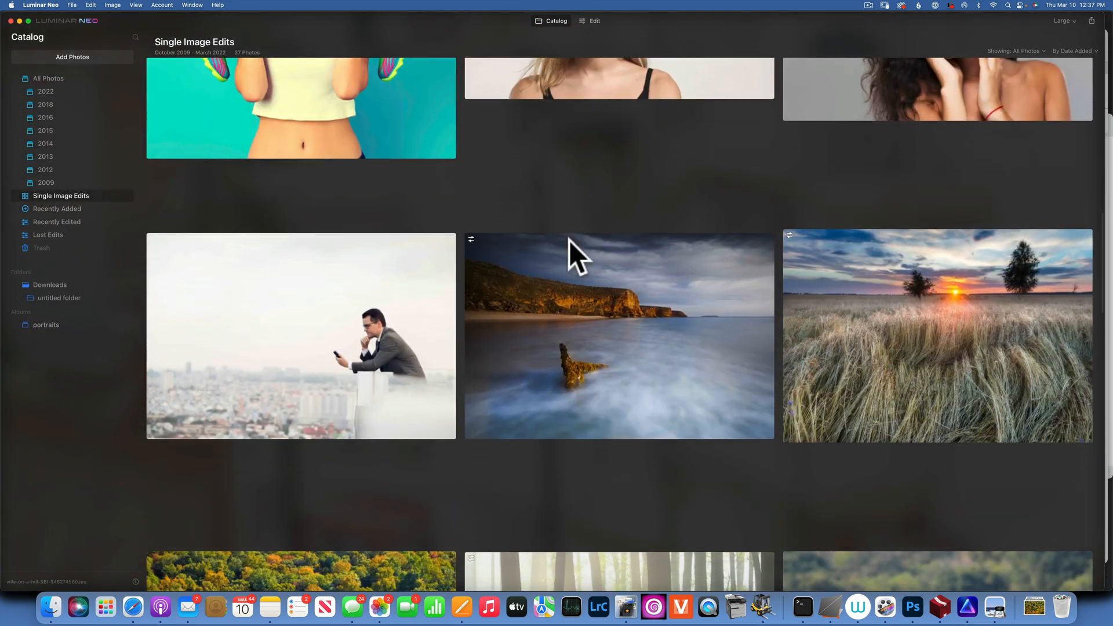
scroll(569, 240, "down", 2)
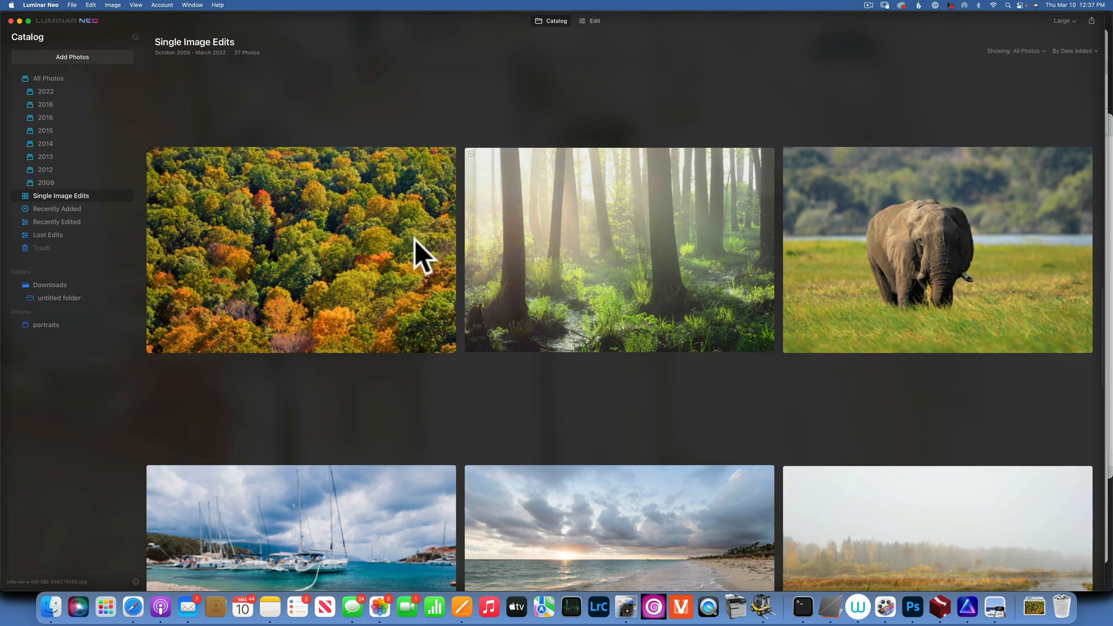
scroll(436, 306, "down", 3)
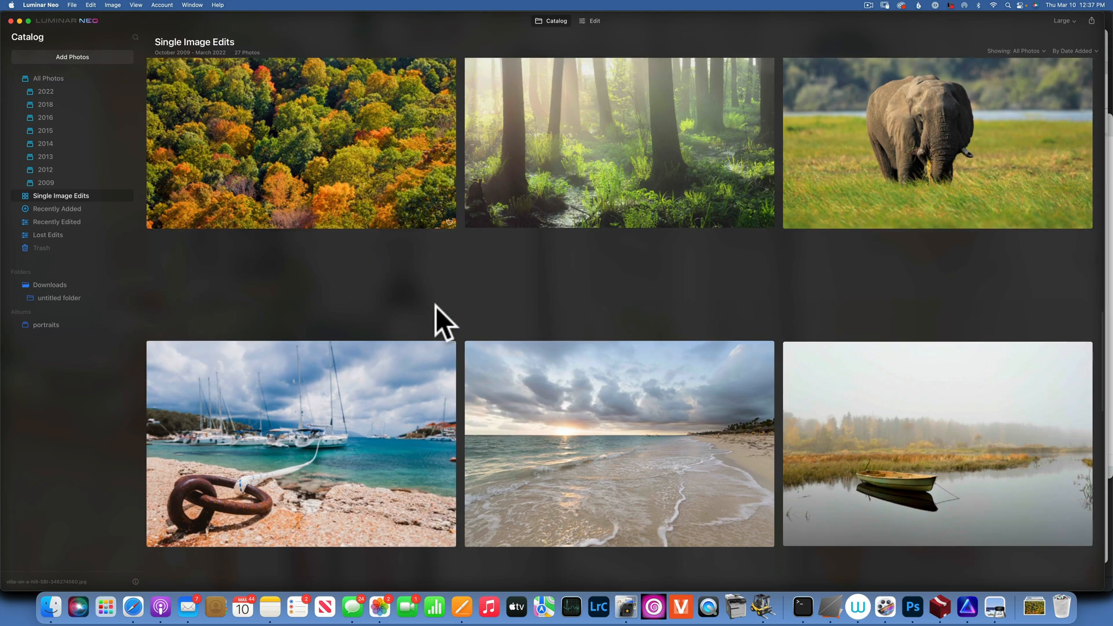
double_click(945, 412)
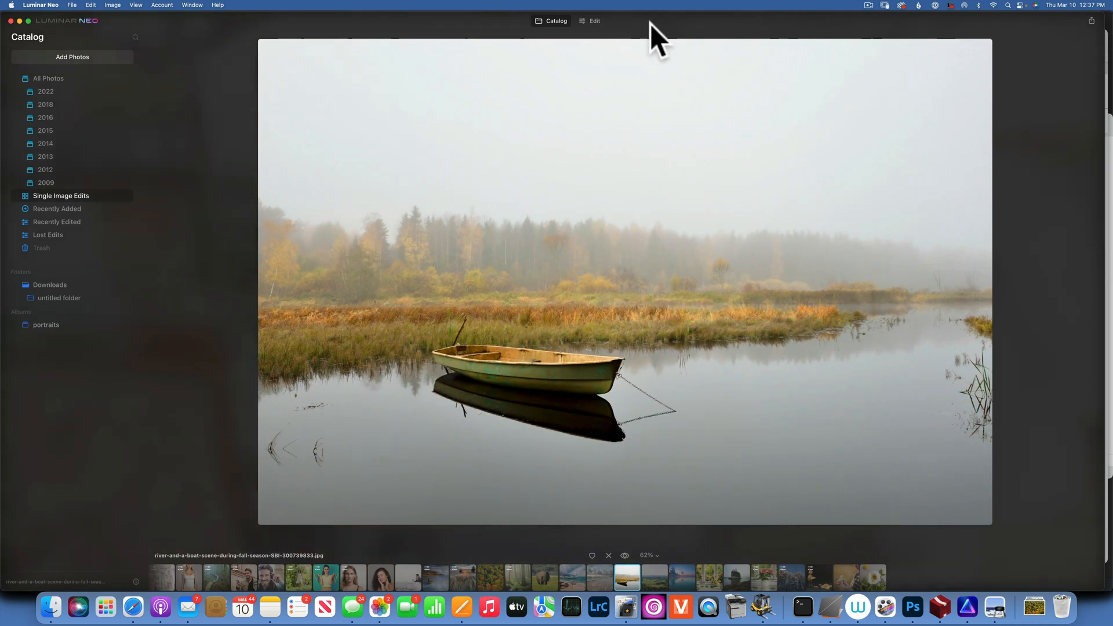
left_click(596, 19)
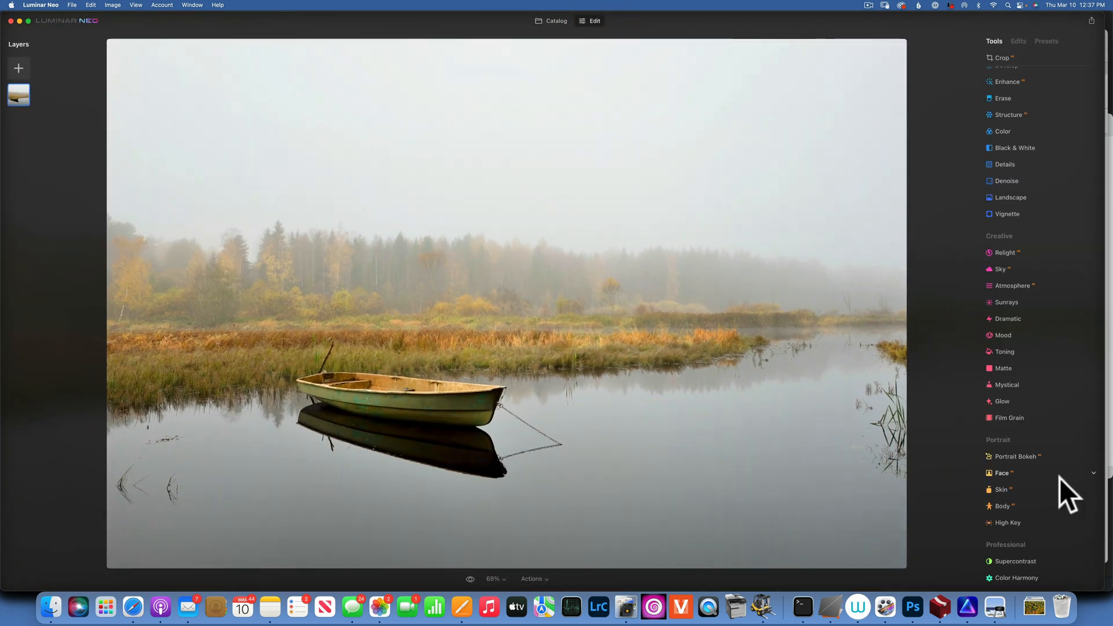
Step: Try Color Harmony on the boat photo with Brilliance at 67 and -100 and Warmth at -100, resetting each to 0
left_click(1029, 576)
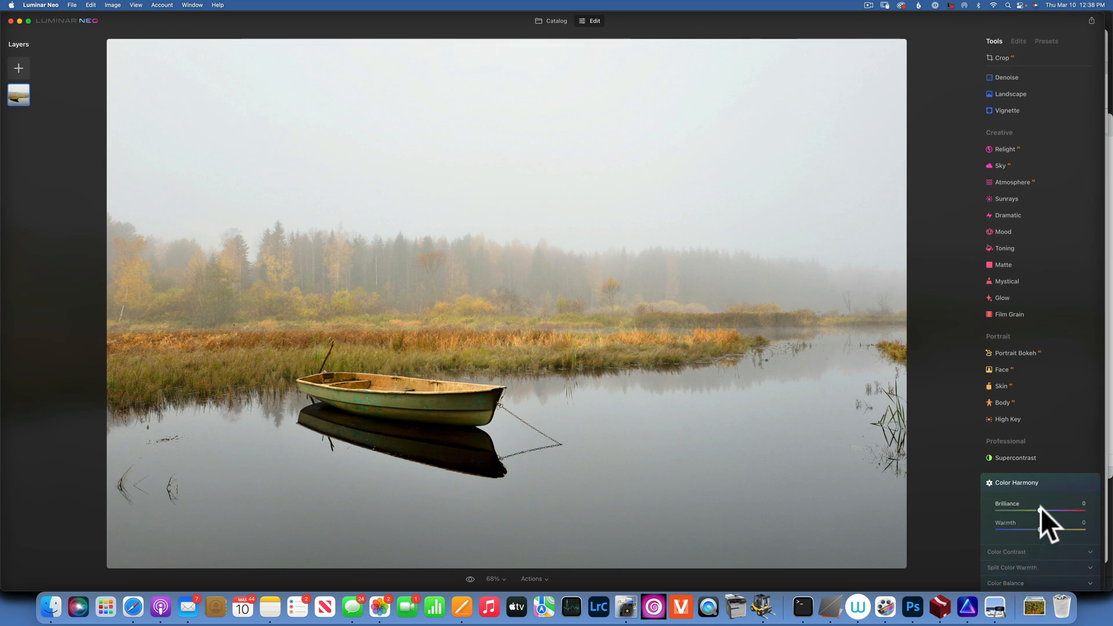
left_click_drag(1042, 507, 1073, 508)
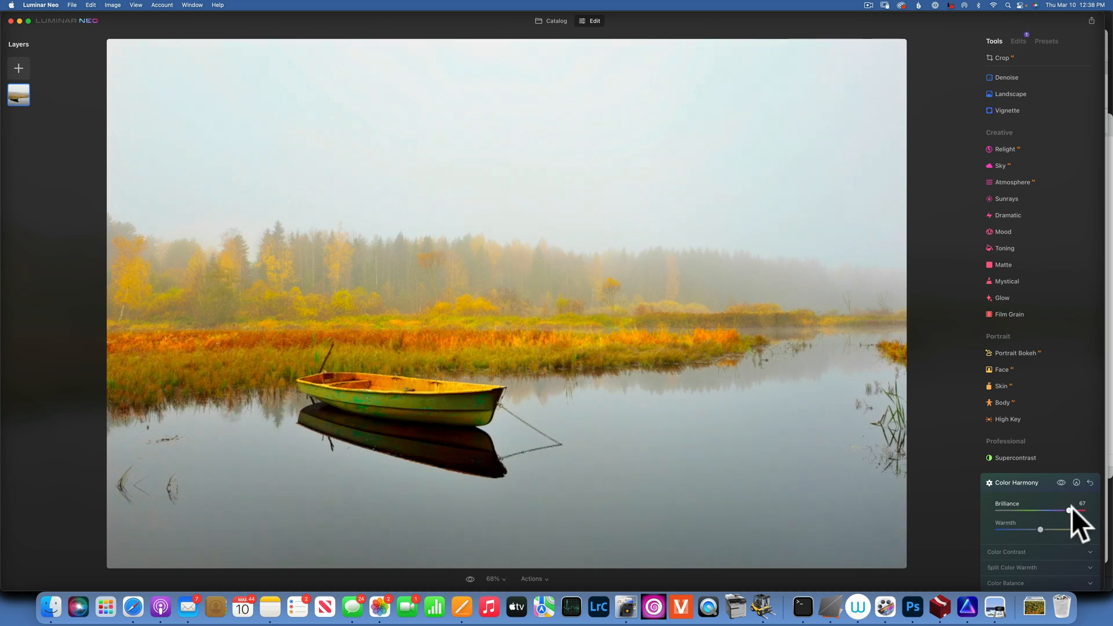
left_click_drag(1004, 506, 914, 506)
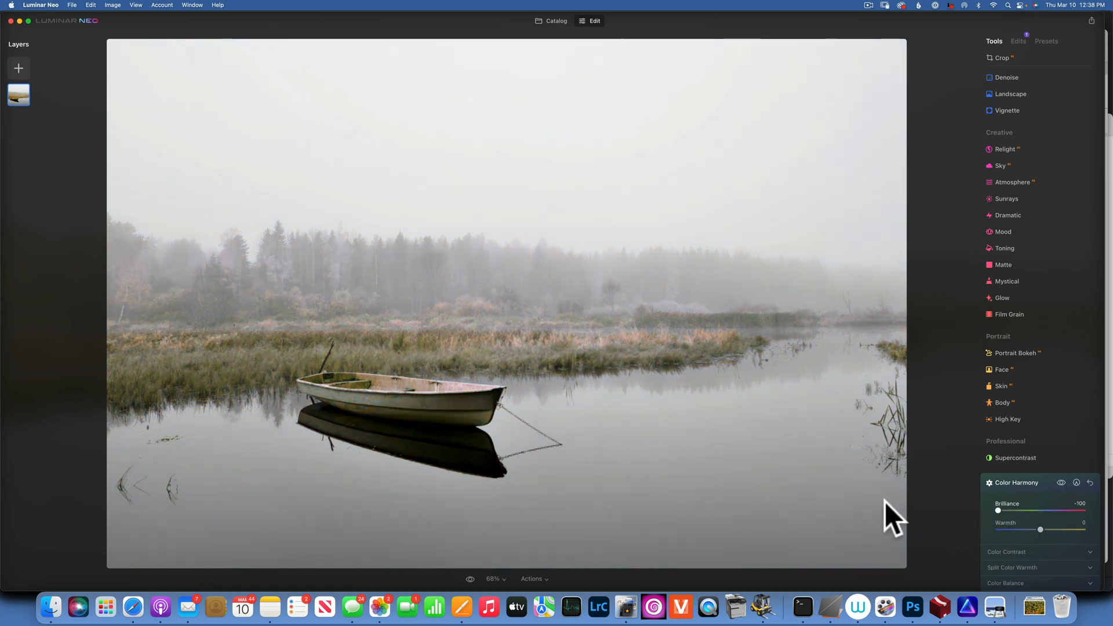
double_click(1011, 502)
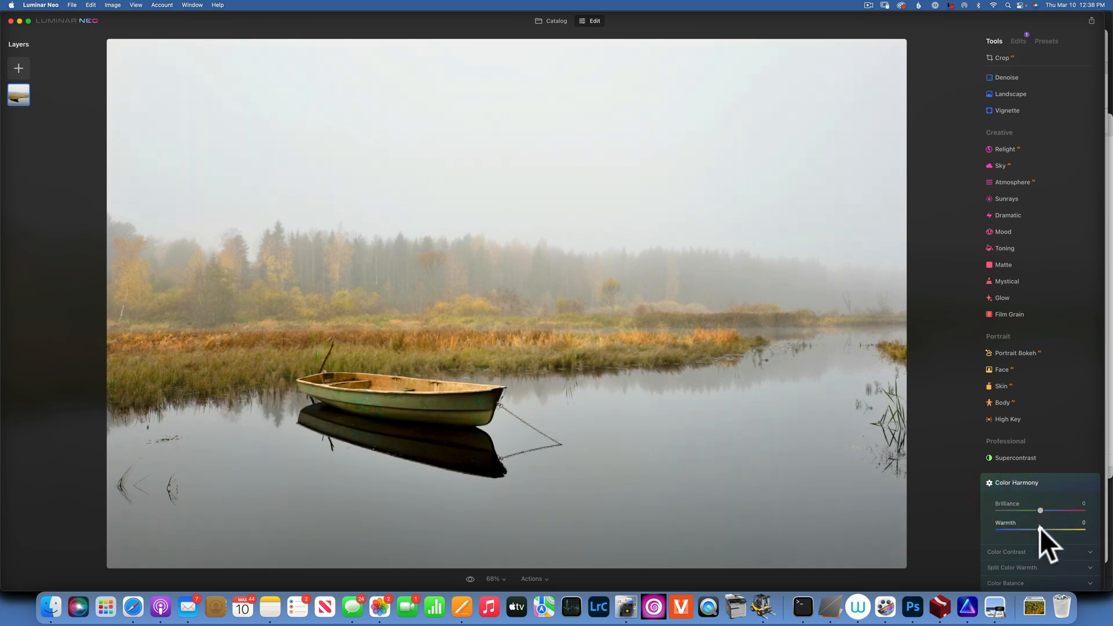
left_click_drag(1040, 529, 982, 527)
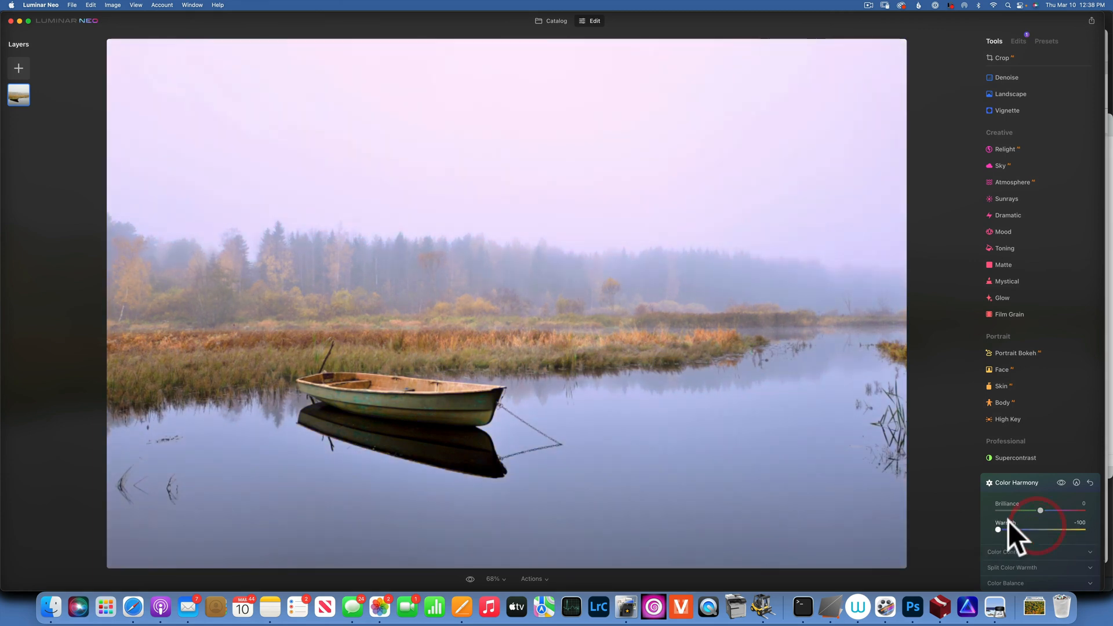
double_click(1008, 521)
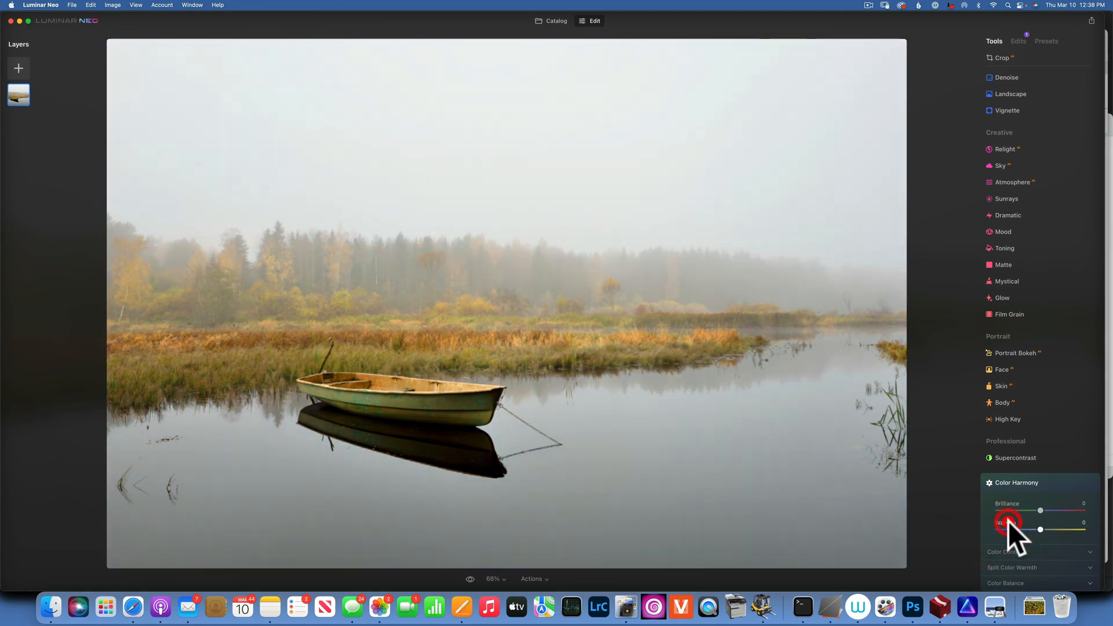
Step: Try Color Contrast in Color Harmony with Amount 26 and Hue 70, and reset the Amount
left_click(1088, 550)
left_click_drag(998, 521, 1015, 540)
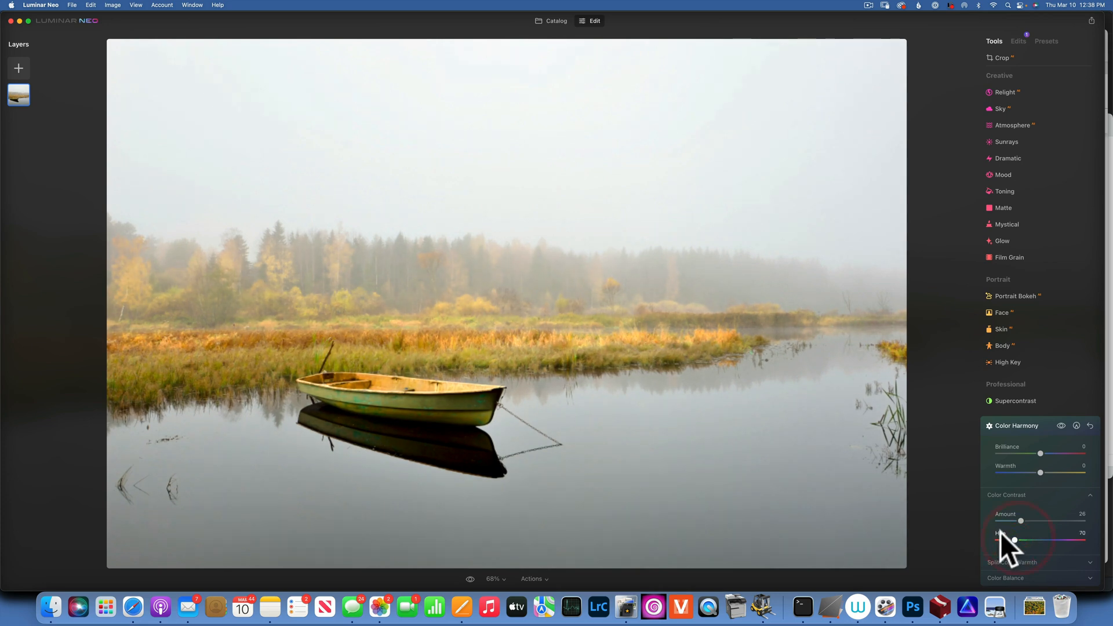
double_click(1004, 511)
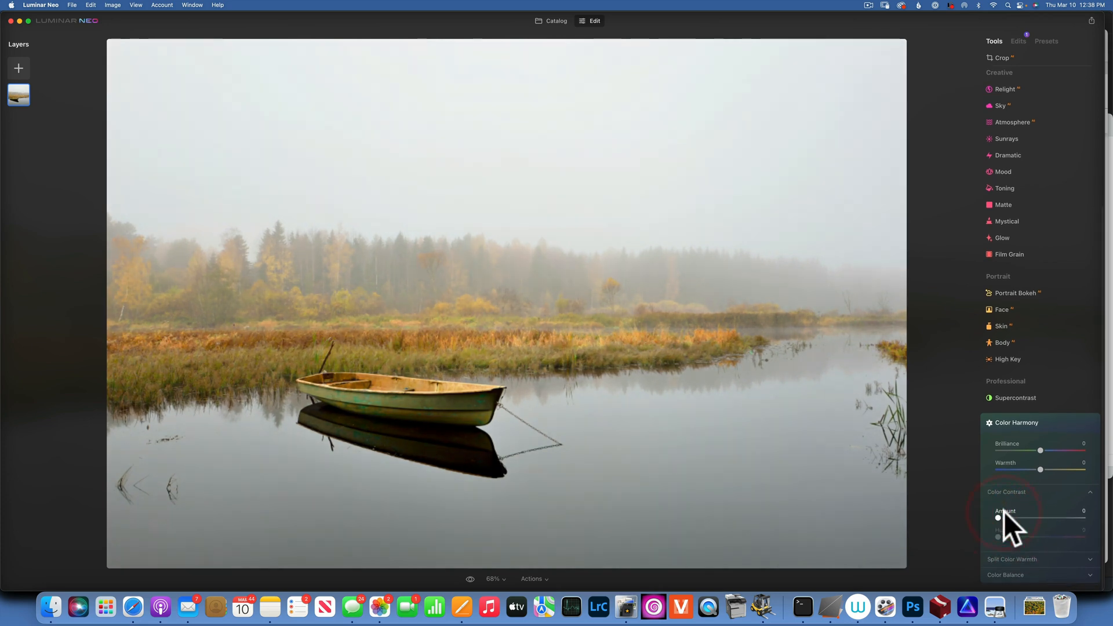
Step: Try Split Color Warmth with Warm at 79 and at its minimum, and Cool at -50, resetting both to 0
left_click(1048, 559)
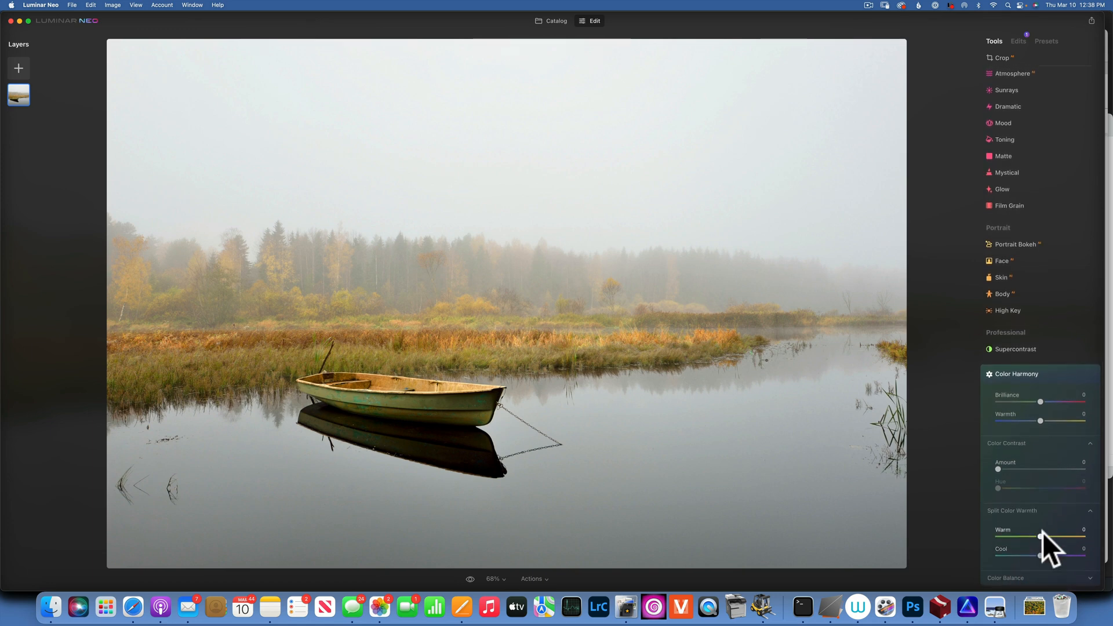
left_click_drag(1041, 535, 1078, 536)
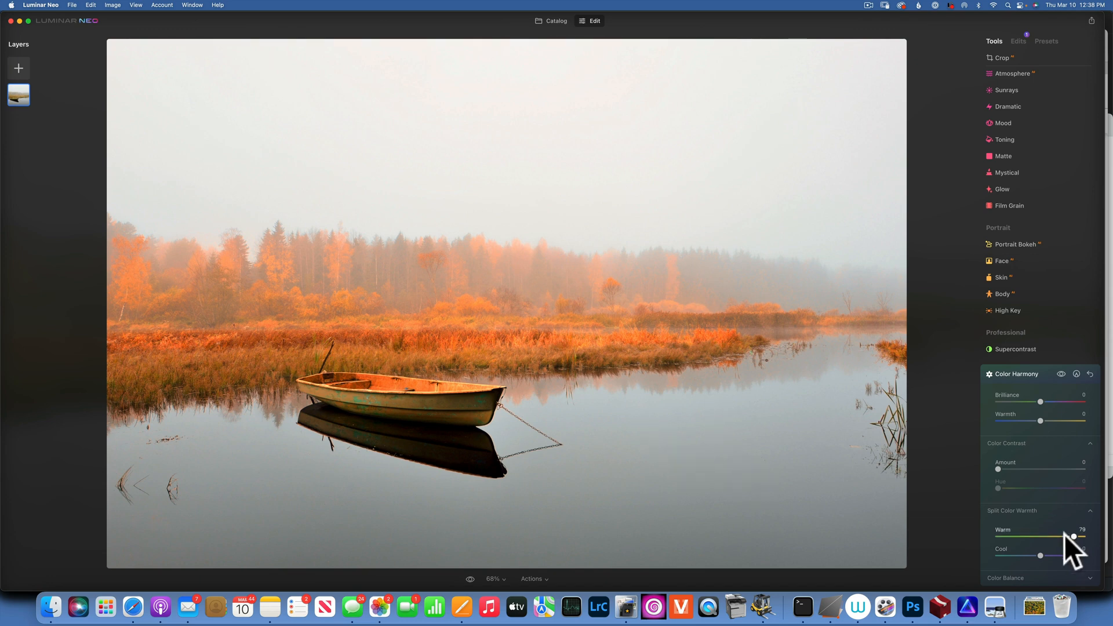
left_click_drag(1074, 536, 993, 535)
double_click(1004, 527)
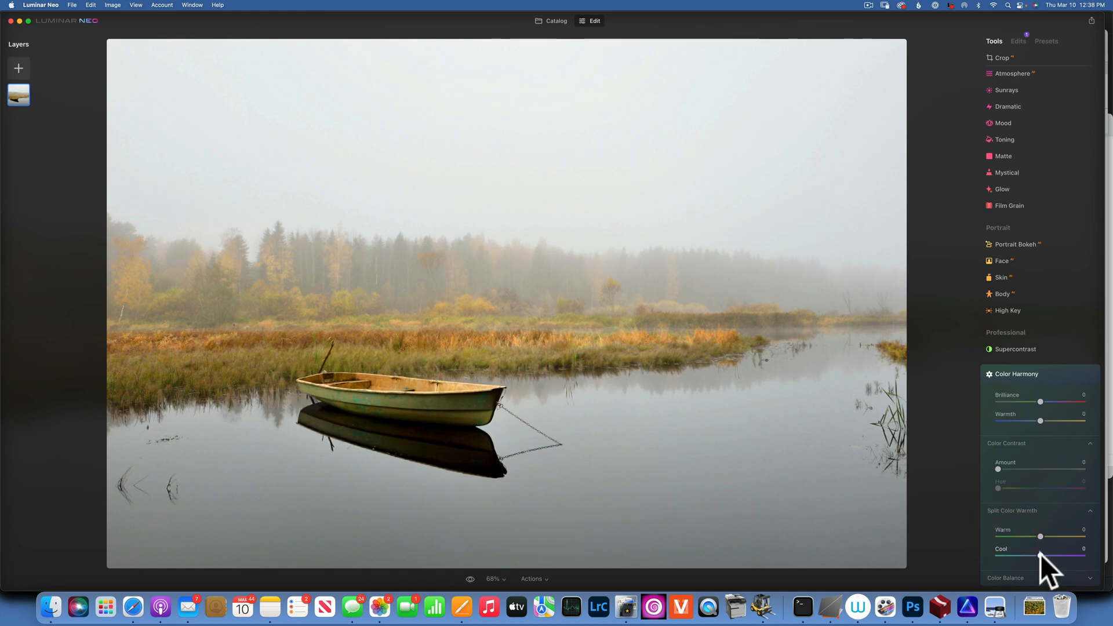
left_click_drag(1042, 554, 1017, 557)
double_click(1000, 547)
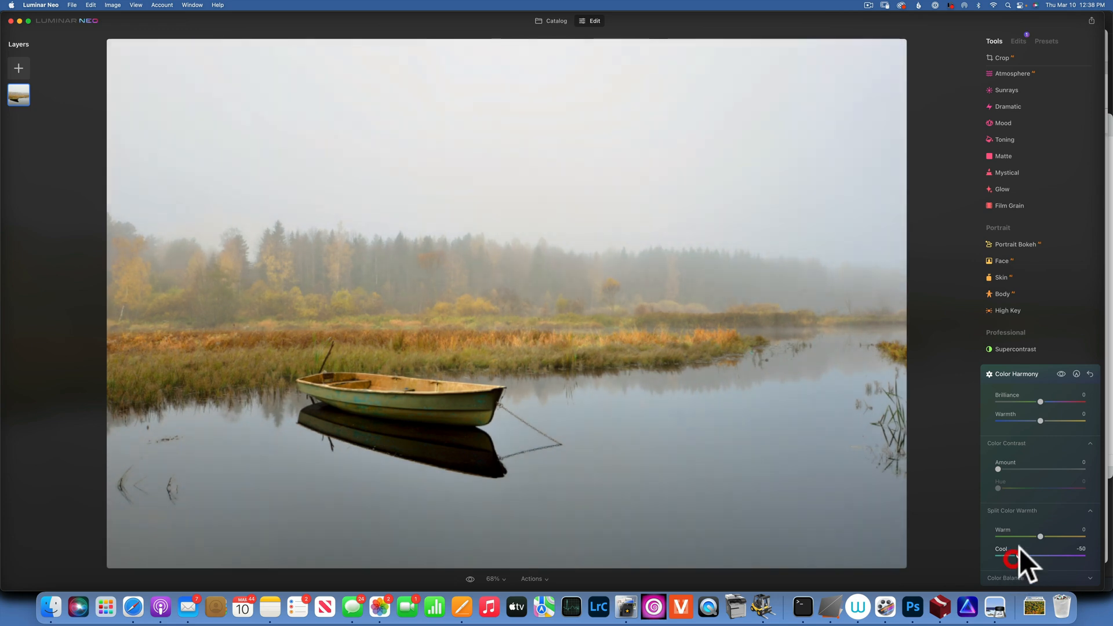
double_click(1001, 545)
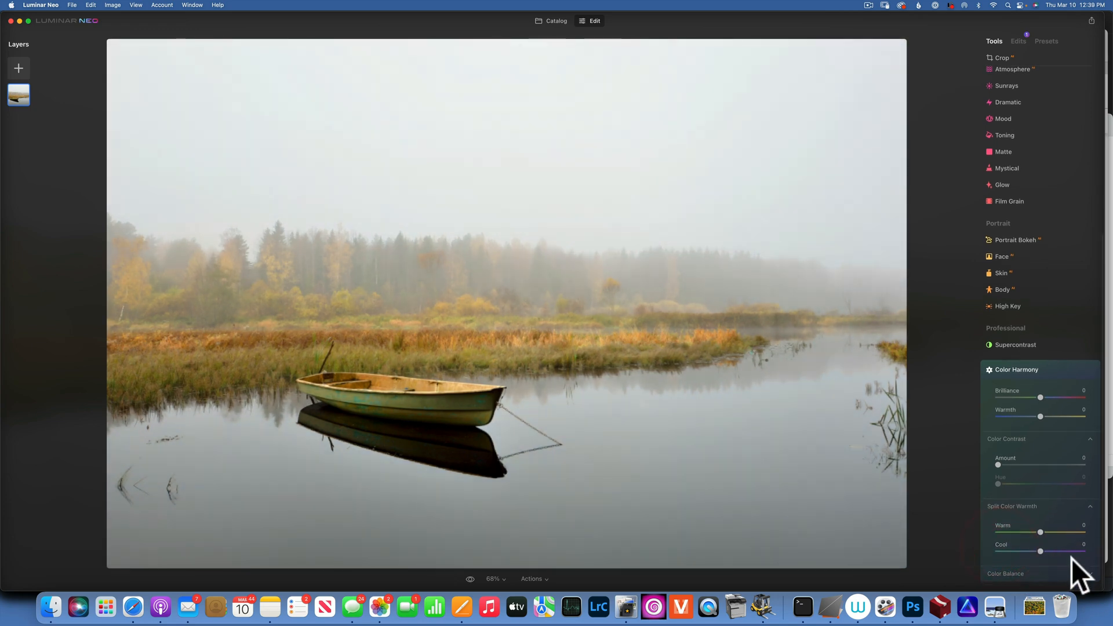
Step: Set the Color Balance of the boat photo's Highlights to Cyan-Red 28 and Yellow-Blue -24
left_click(1090, 578)
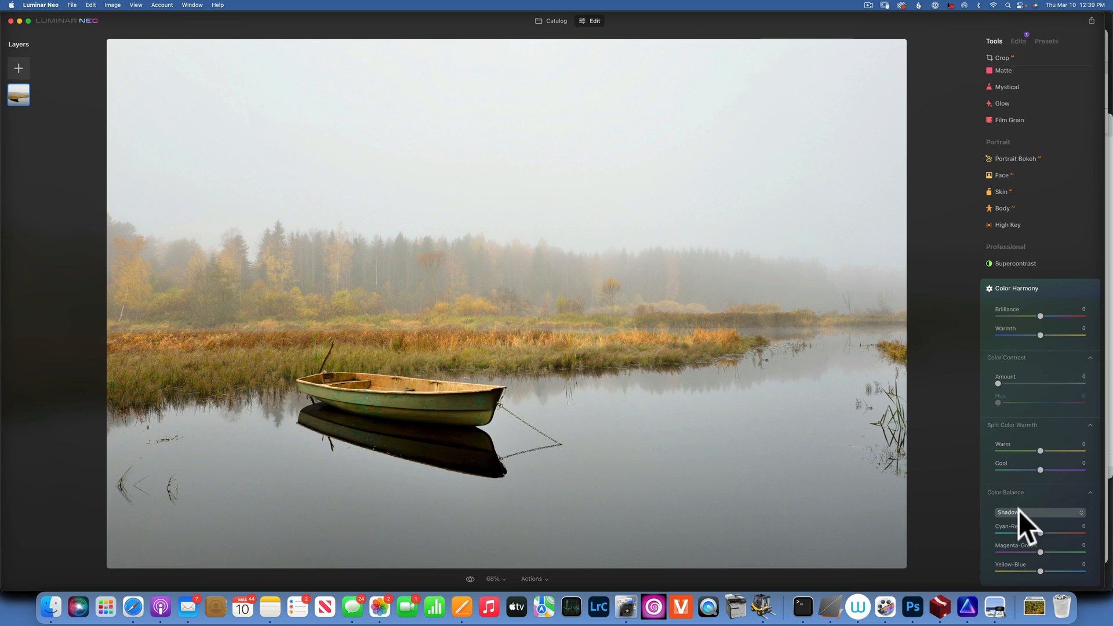
left_click(1038, 512)
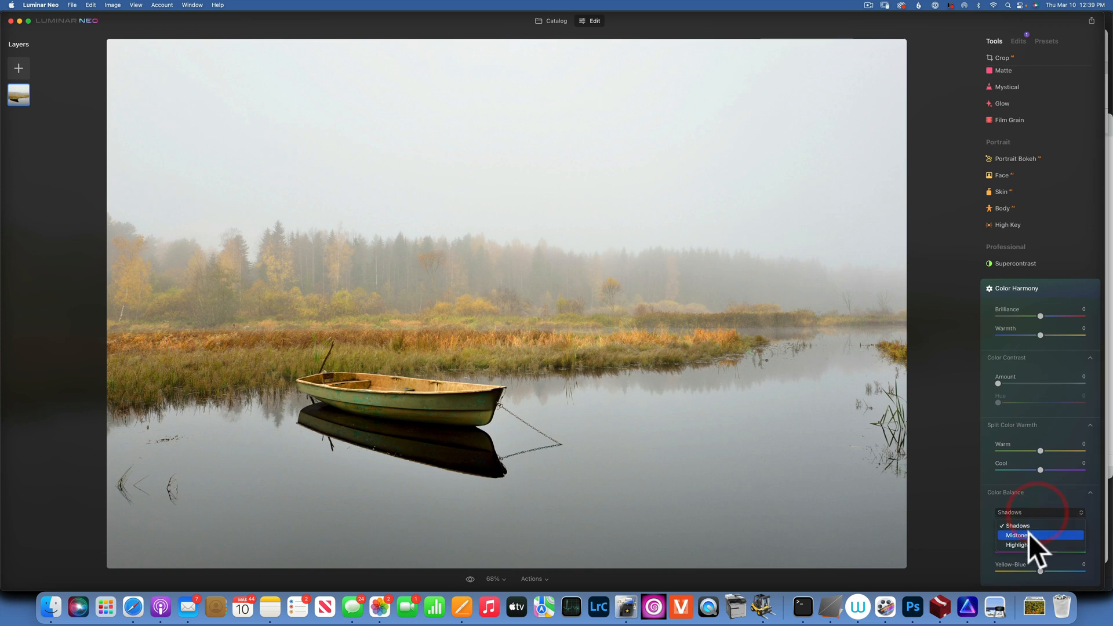
left_click(1042, 545)
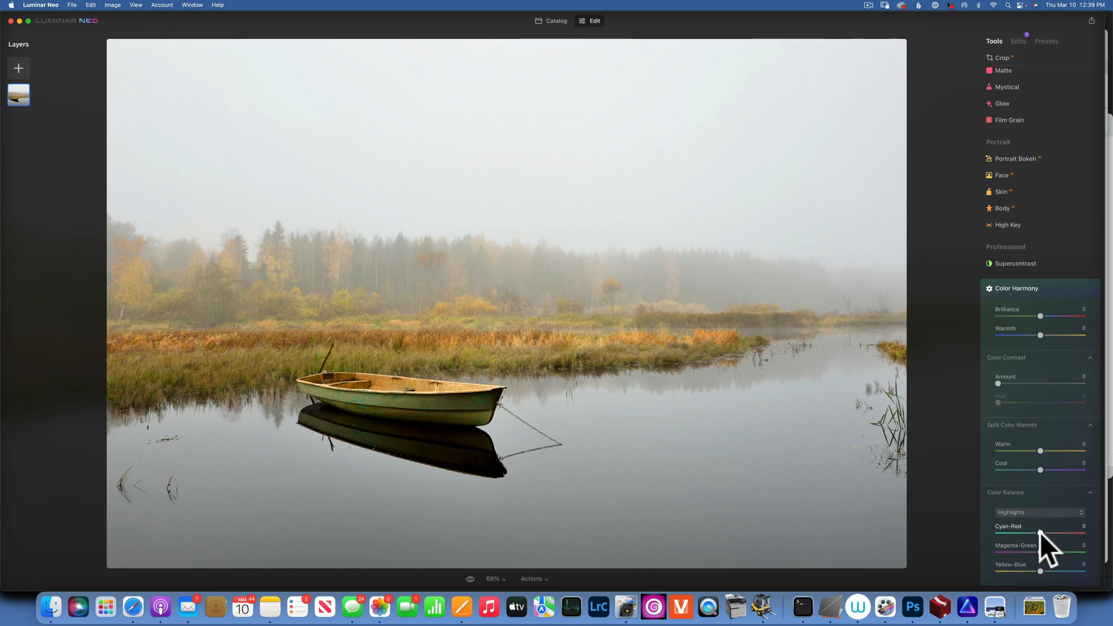
left_click_drag(1040, 532, 1027, 568)
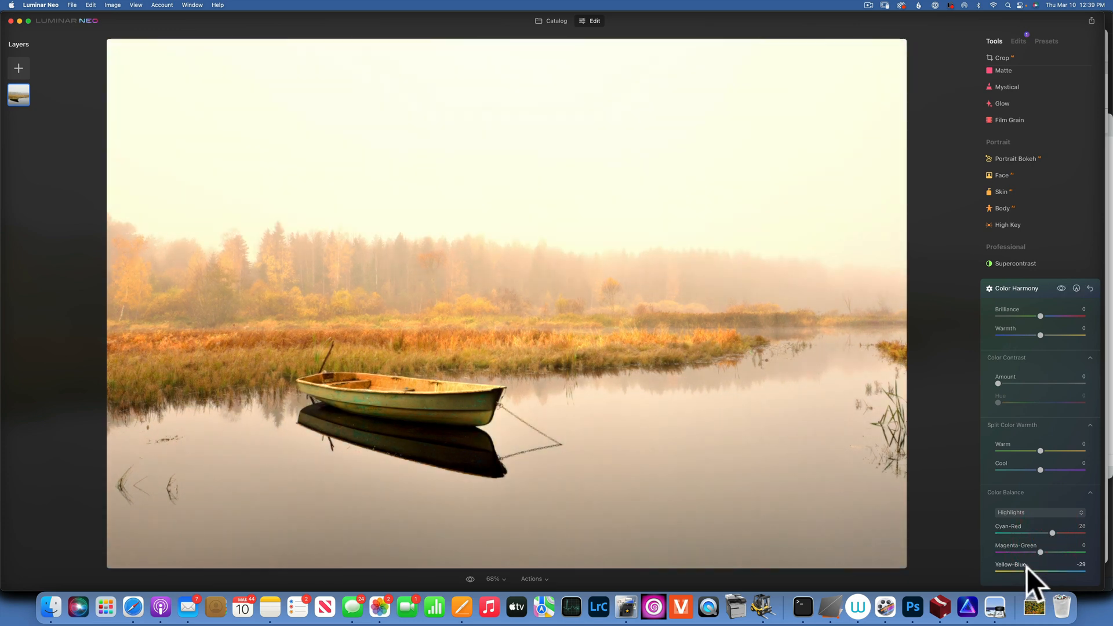
Step: Shift the Color Balance of the boat photo's Shadows toward cyan with Cyan-Red at -52
left_click(1026, 511)
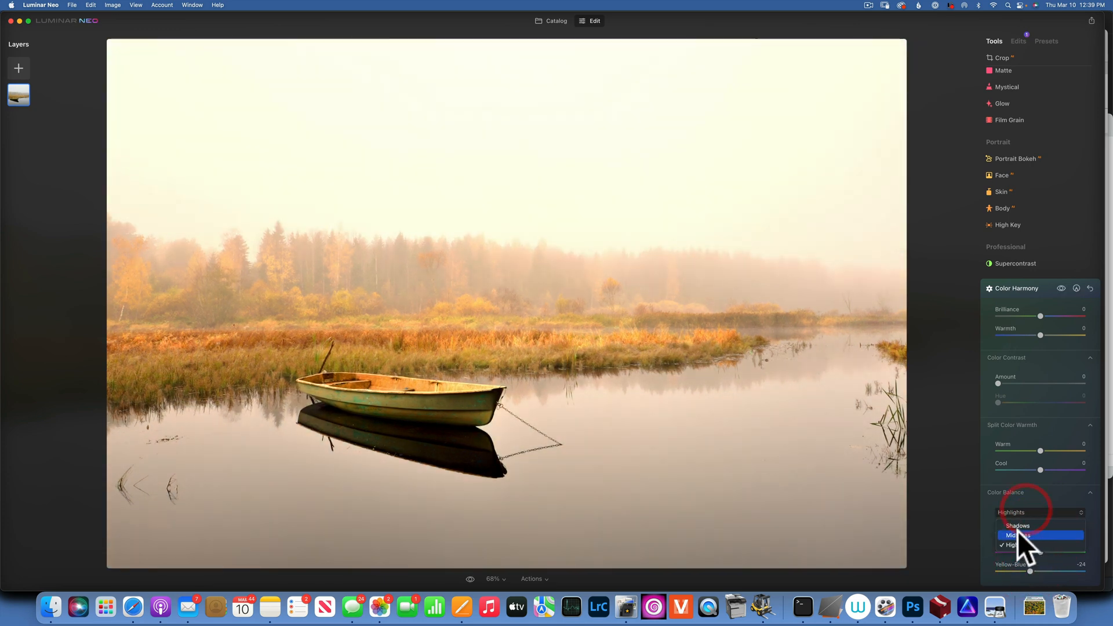
left_click(1024, 526)
left_click_drag(1040, 532, 1021, 533)
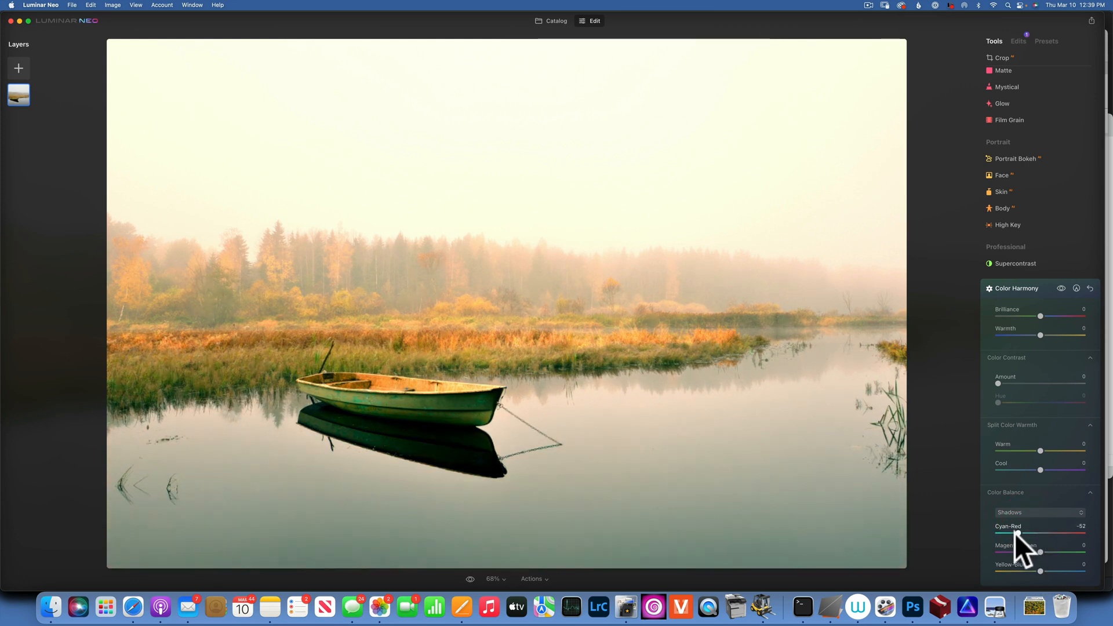
Step: Set Color Balance to Cyan-Red -46 and Yellow-Blue 42 for Shadows and Cyan-Red 16 for Midtones, and compare before and after
left_click_drag(1040, 571, 1058, 571)
left_click(1031, 513)
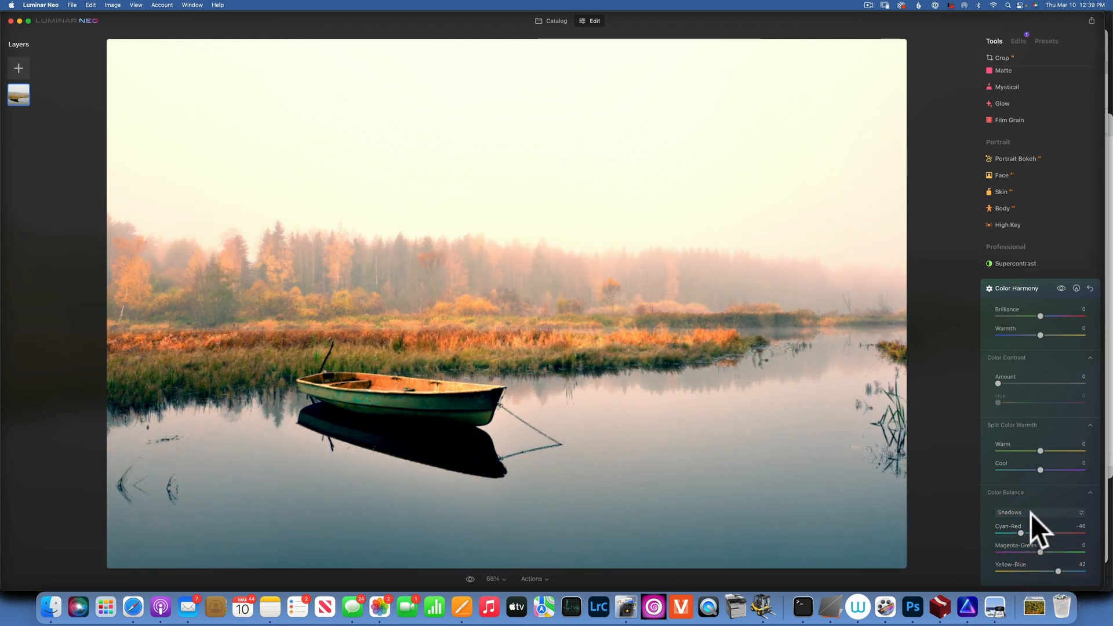
left_click(1029, 535)
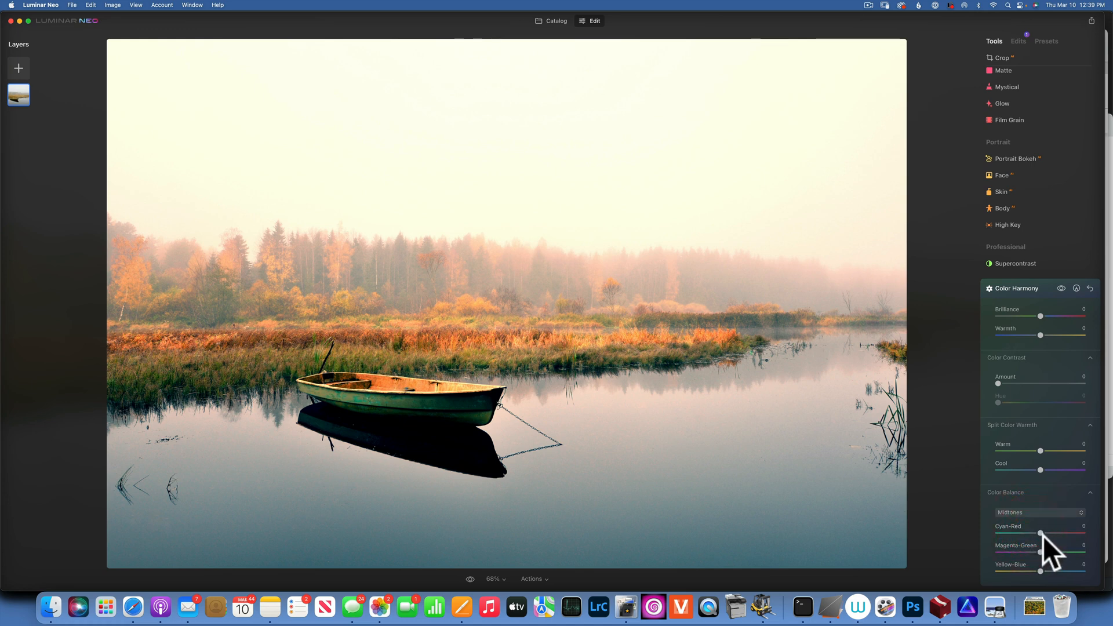
left_click_drag(1042, 531, 1048, 531)
left_click(1061, 288)
left_click(1060, 288)
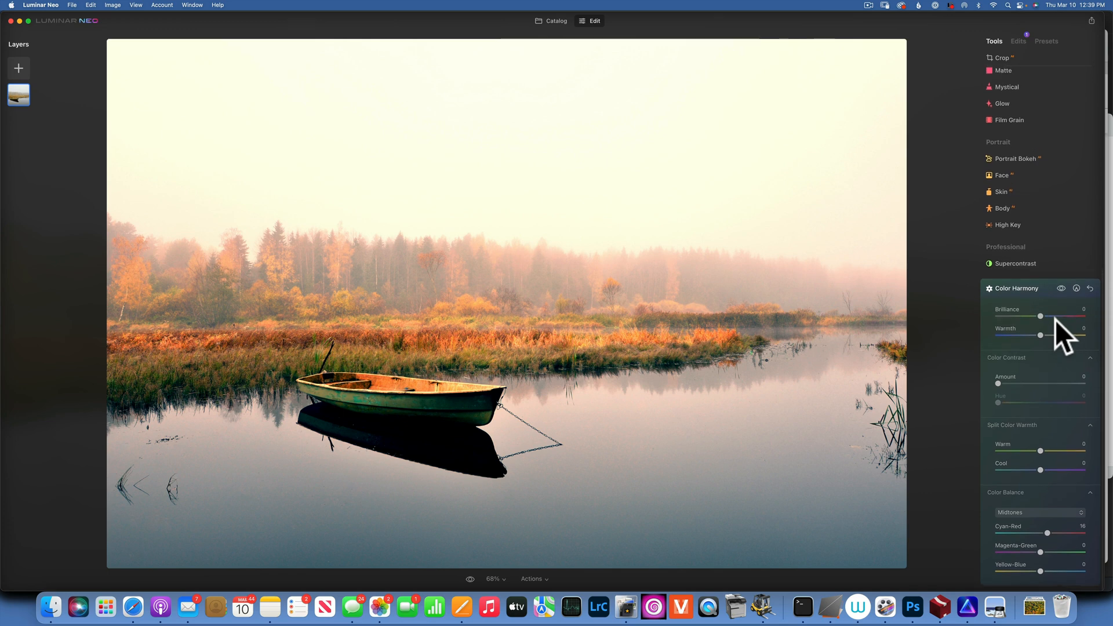
Step: Return to the catalog and open the sunset beach photo for editing
scroll(1055, 318, "up", 10)
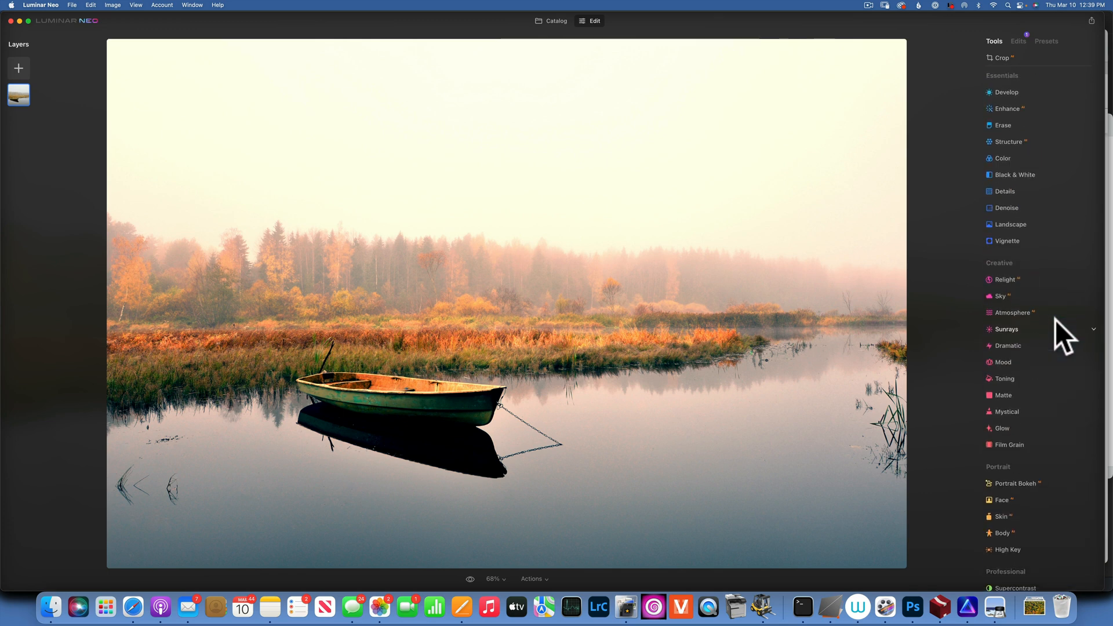
scroll(1055, 319, "down", 3)
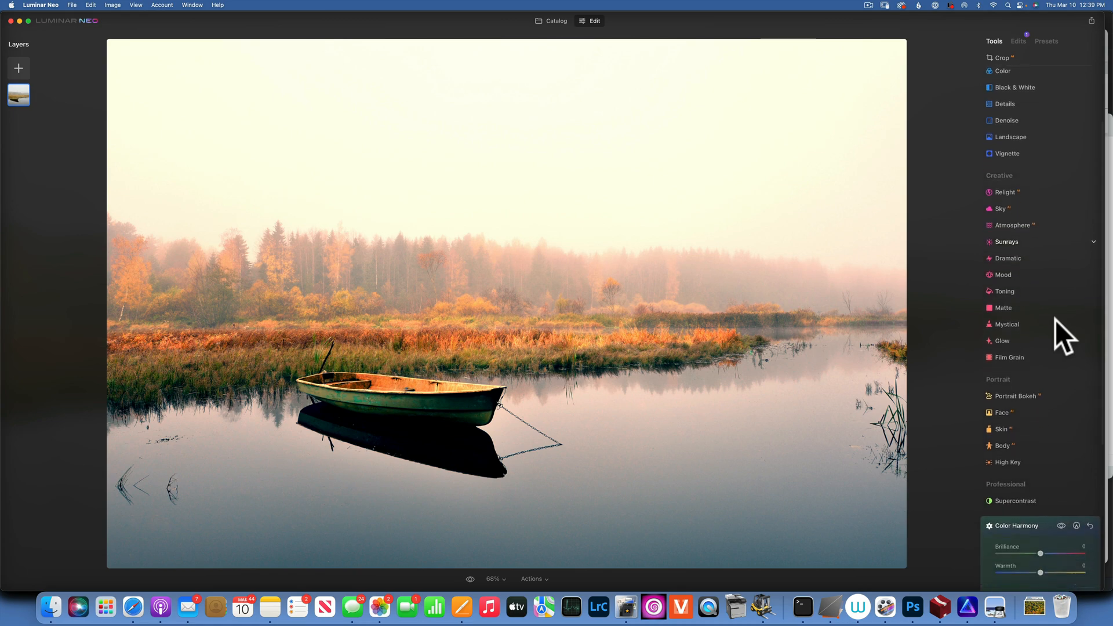
scroll(1055, 319, "up", 3)
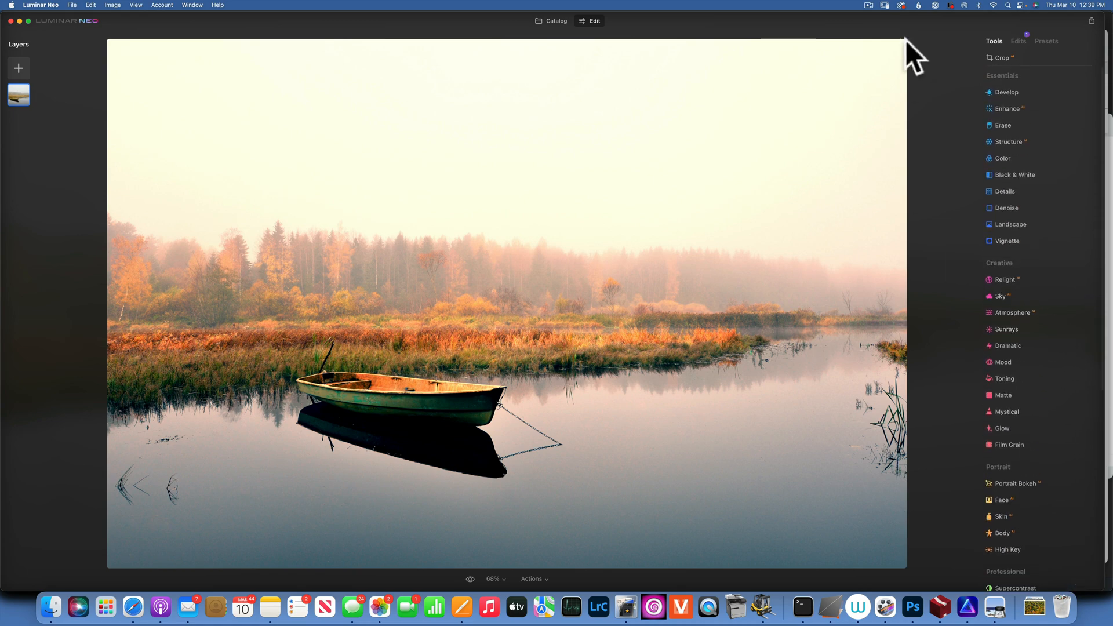
left_click(555, 19)
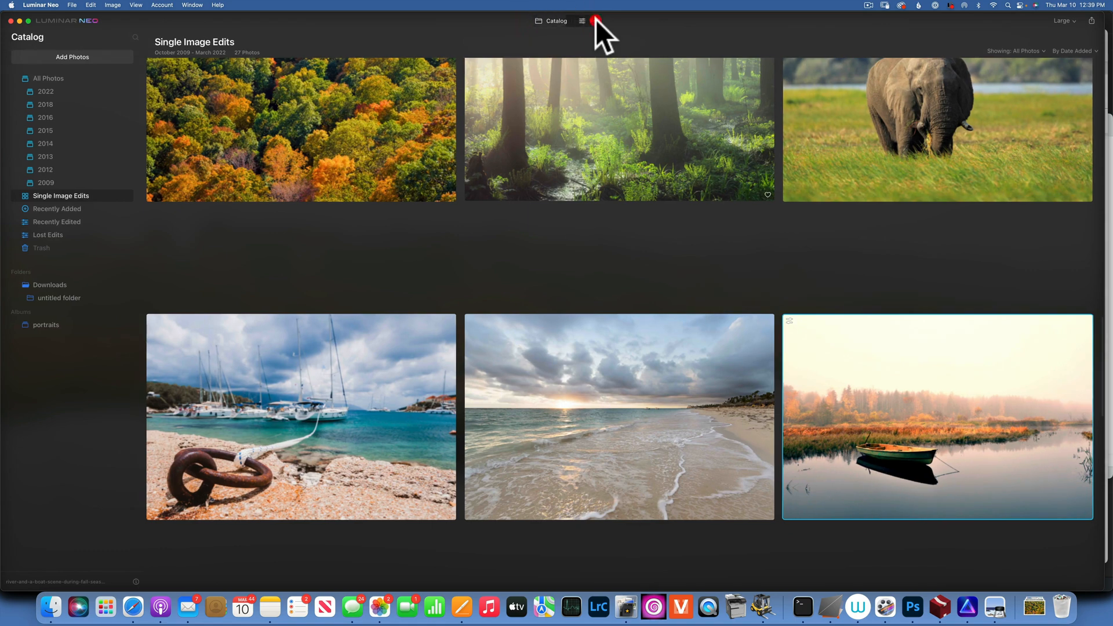
left_click(596, 20)
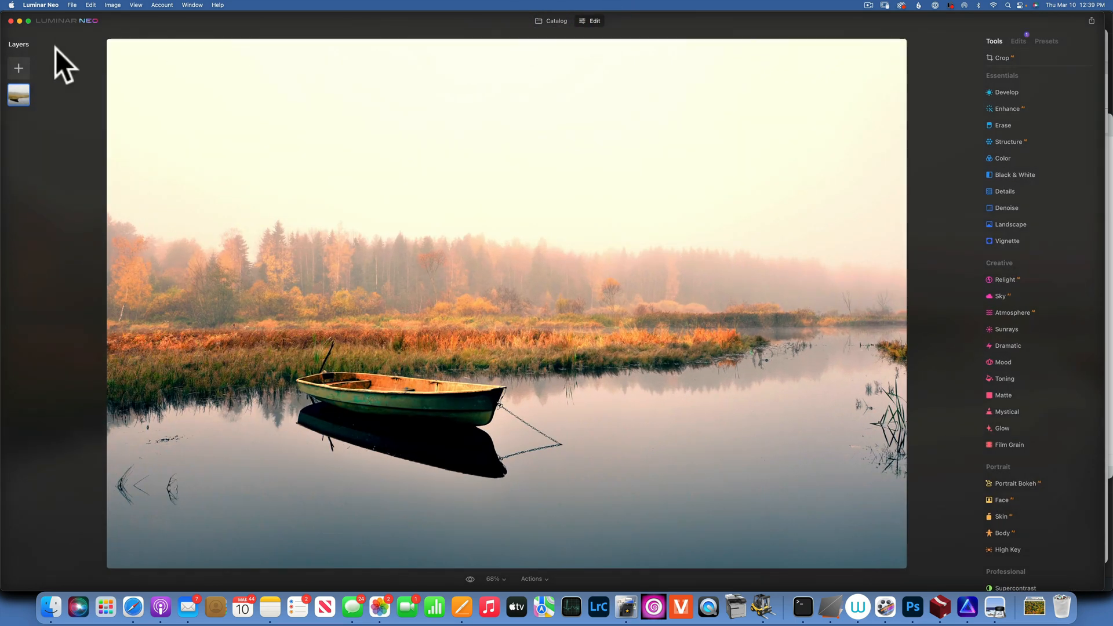
left_click(558, 21)
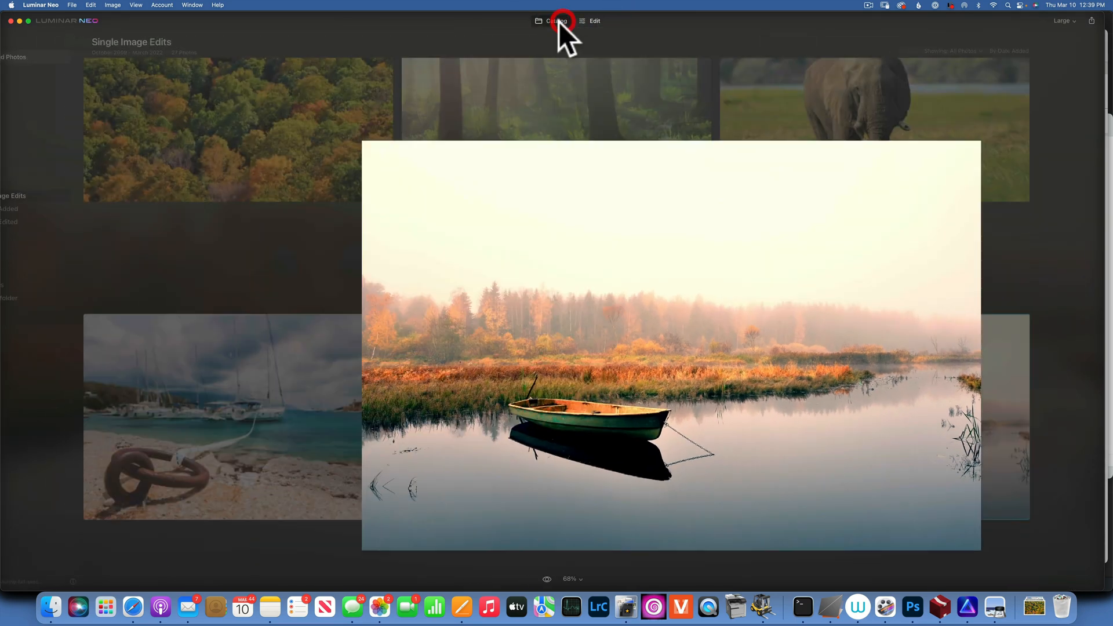
double_click(638, 423)
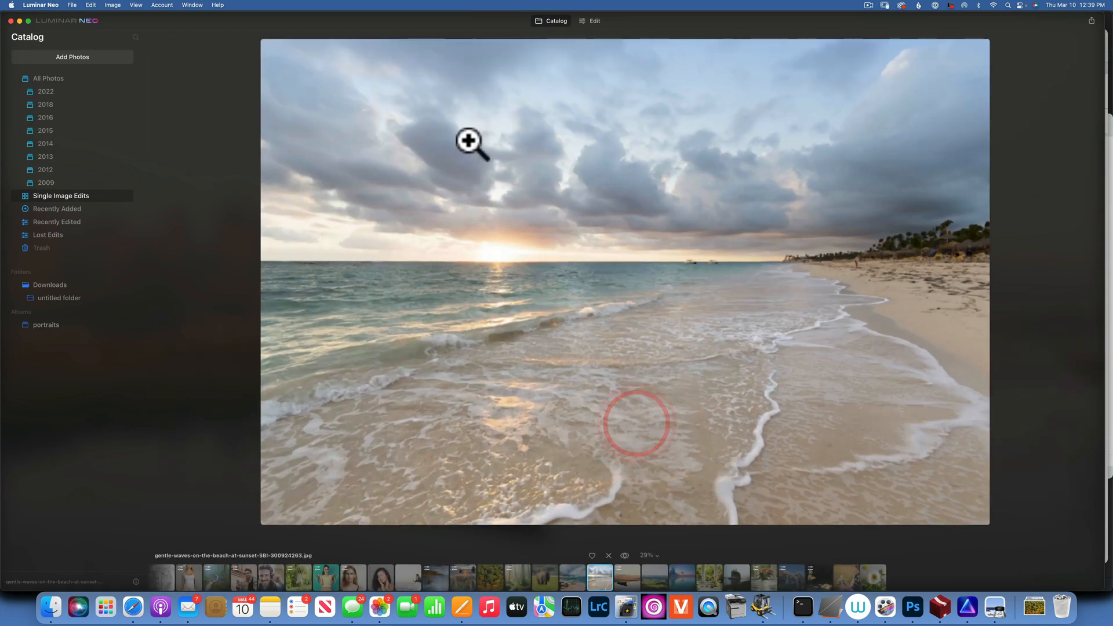
left_click(593, 21)
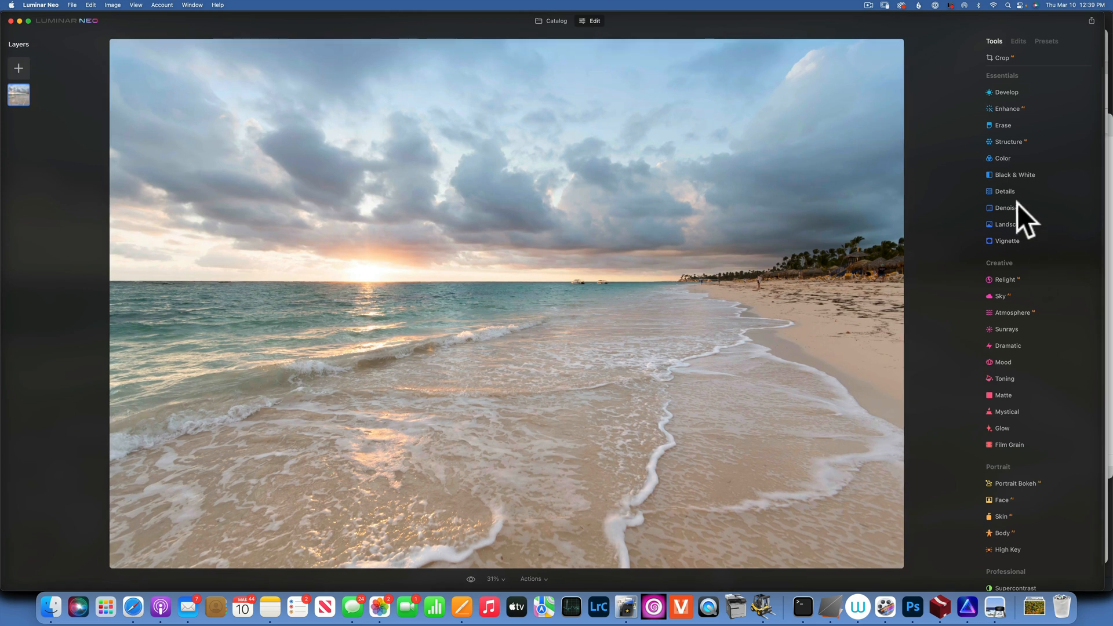
Step: Shape a gentle S-curve on the main Develop curve, lowering the shadows and raising the highlights of the beach photo
left_click(1011, 90)
left_click(993, 284)
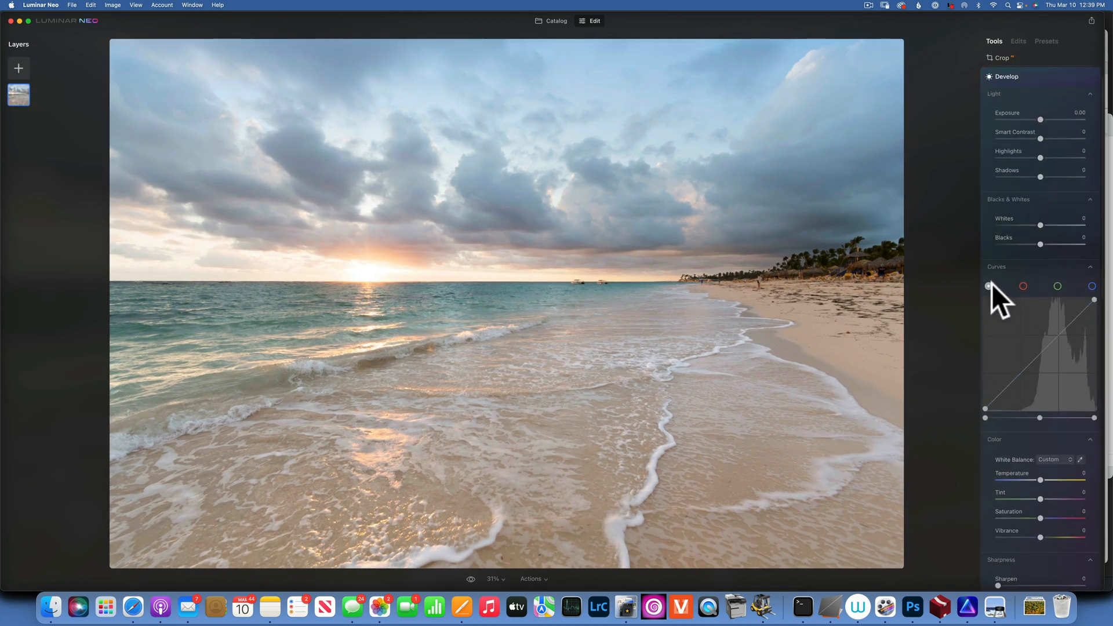
left_click(1017, 377)
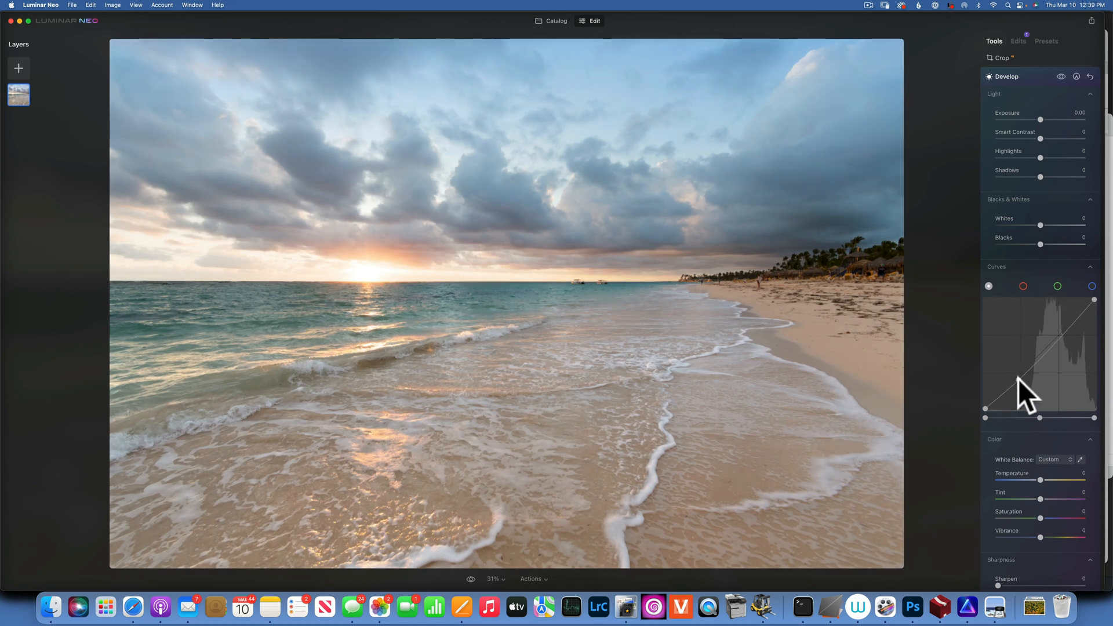
left_click(1019, 378)
left_click(1058, 330)
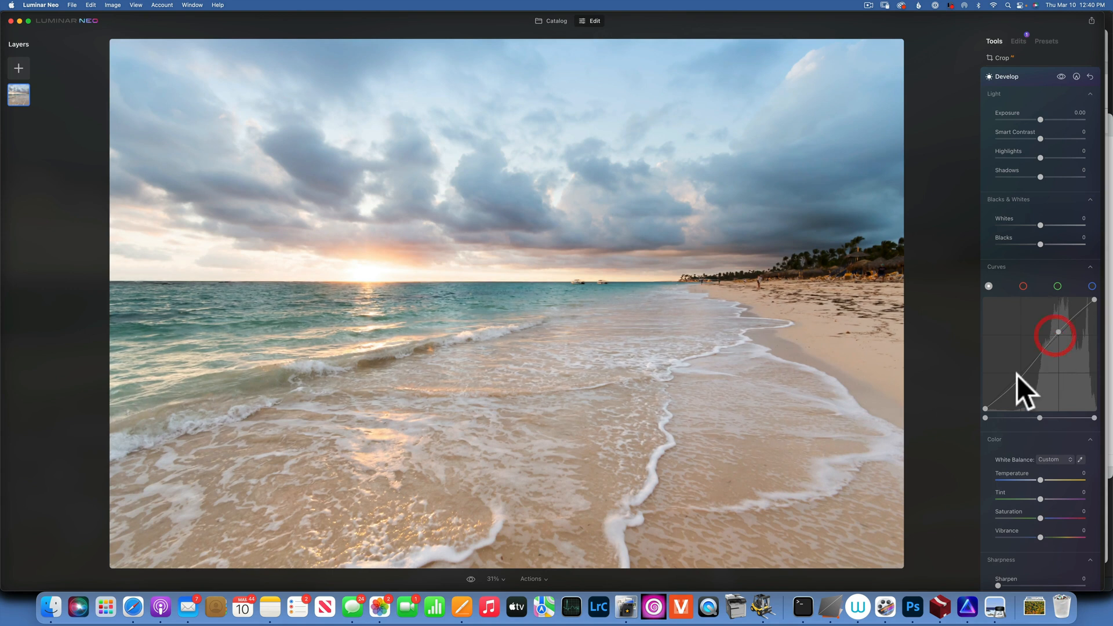
Step: Give the red channel curve a slight S-shape by lowering its shadows and raising its highlights
left_click(1023, 286)
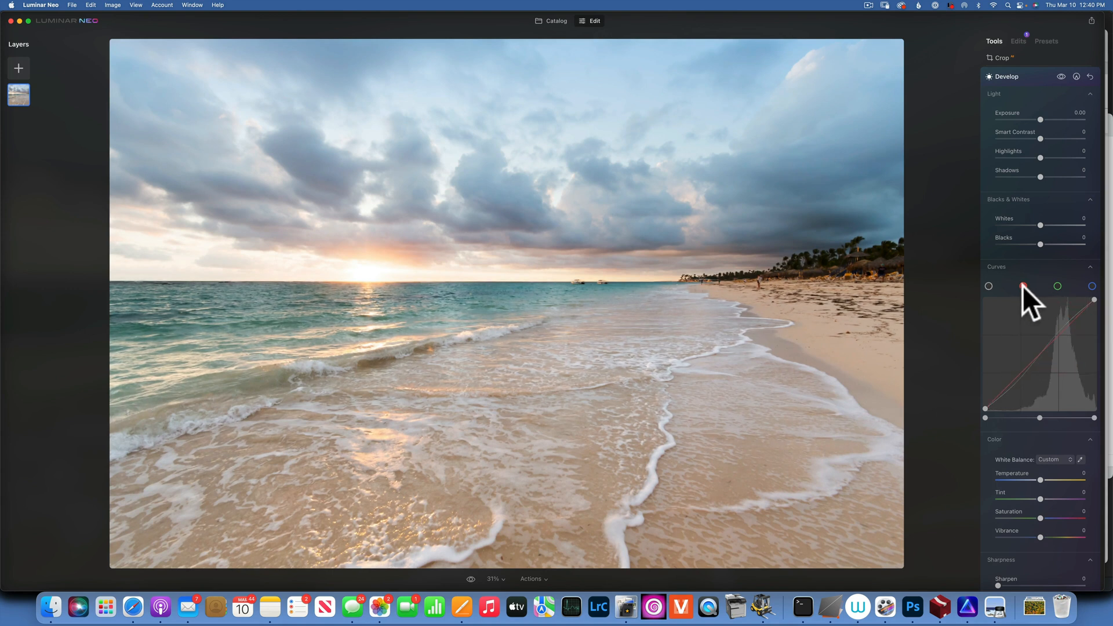
left_click_drag(1014, 376, 1020, 379)
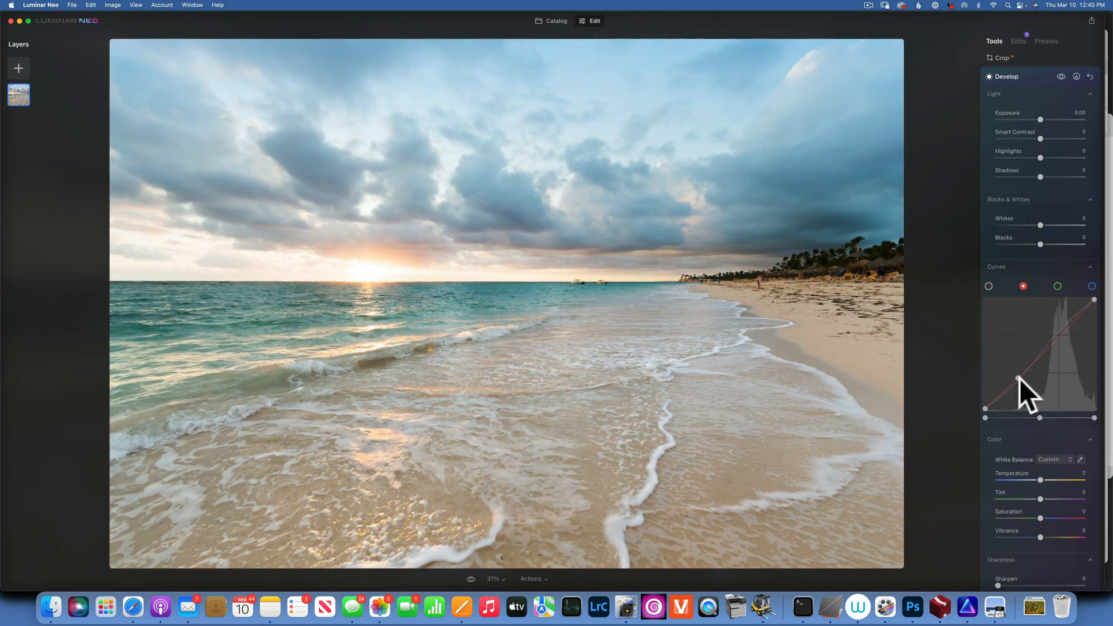
left_click_drag(1069, 329, 1065, 323)
Step: Apply similar gentle S-curves to the green and blue channels, with lowered shadows and raised highlights
left_click(1057, 285)
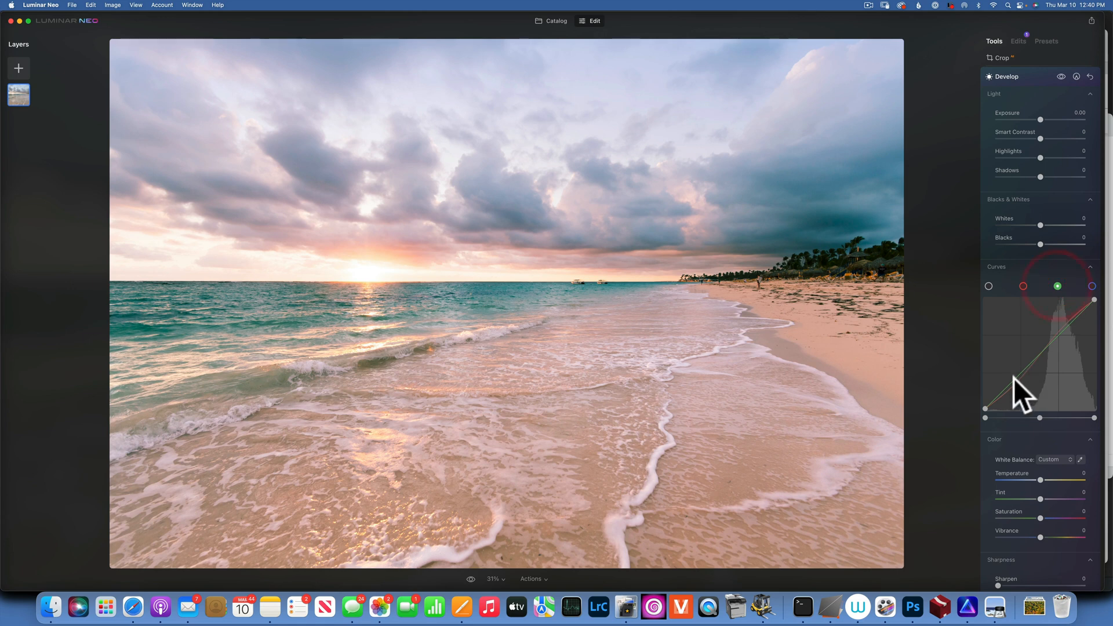
left_click(1015, 381)
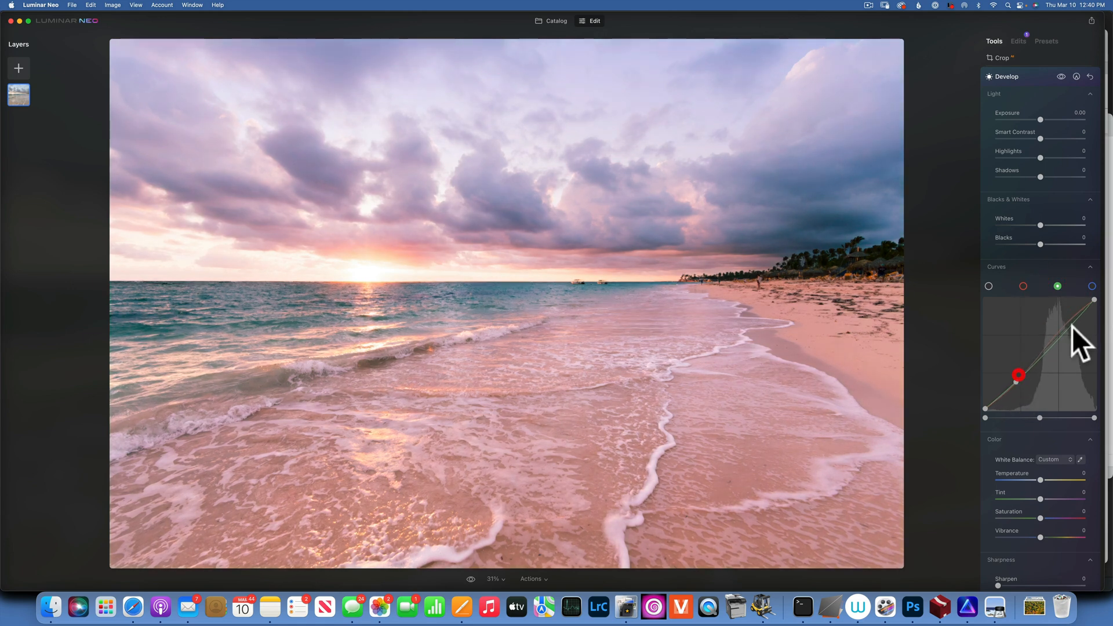
left_click(1091, 286)
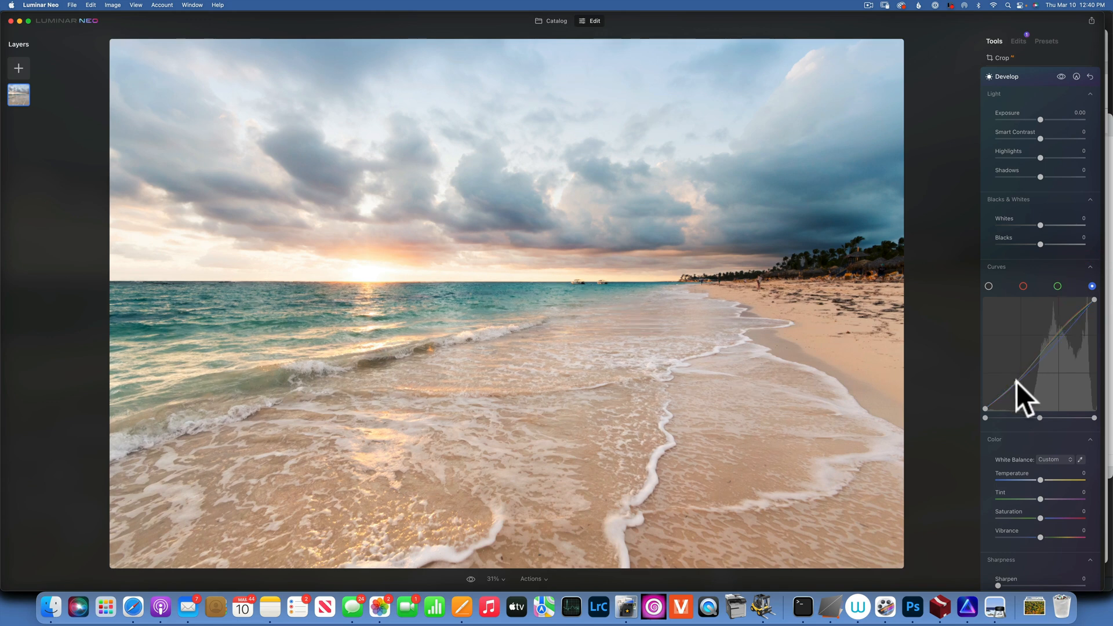
left_click(1017, 382)
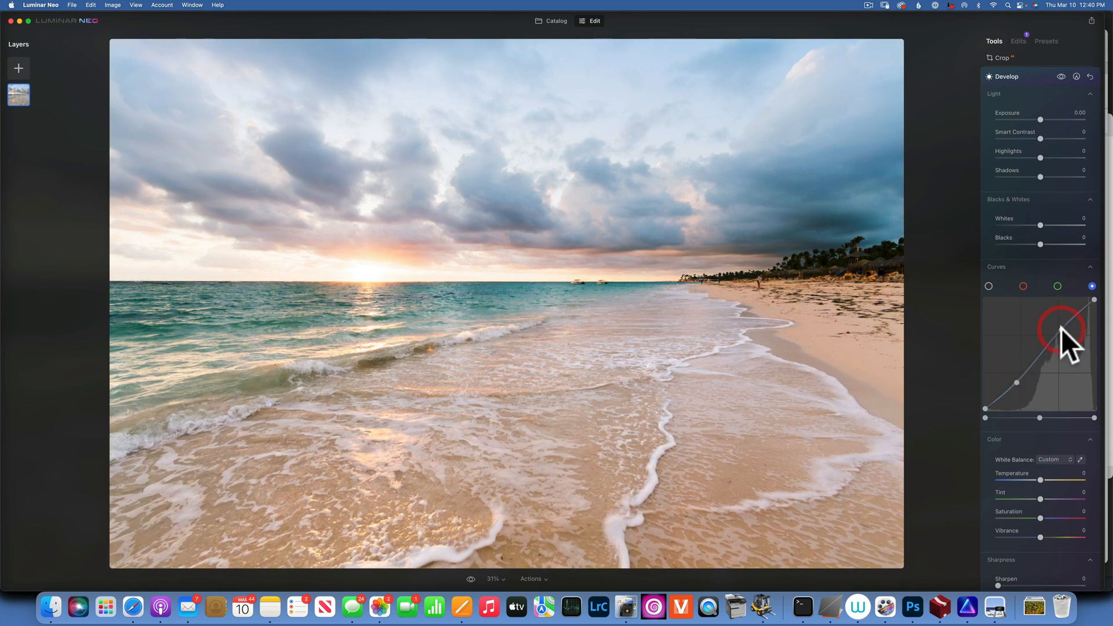
left_click(1061, 330)
Step: Compare the beach photo with and without the Develop edits, and deepen the shadows further on the main curve
left_click(1060, 75)
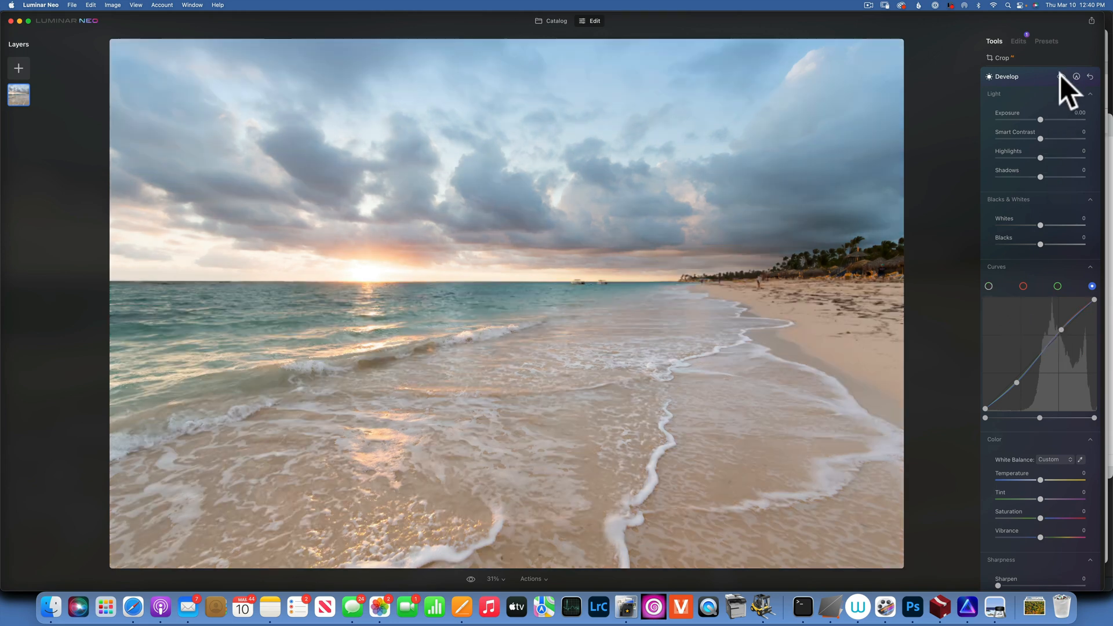
left_click(1060, 75)
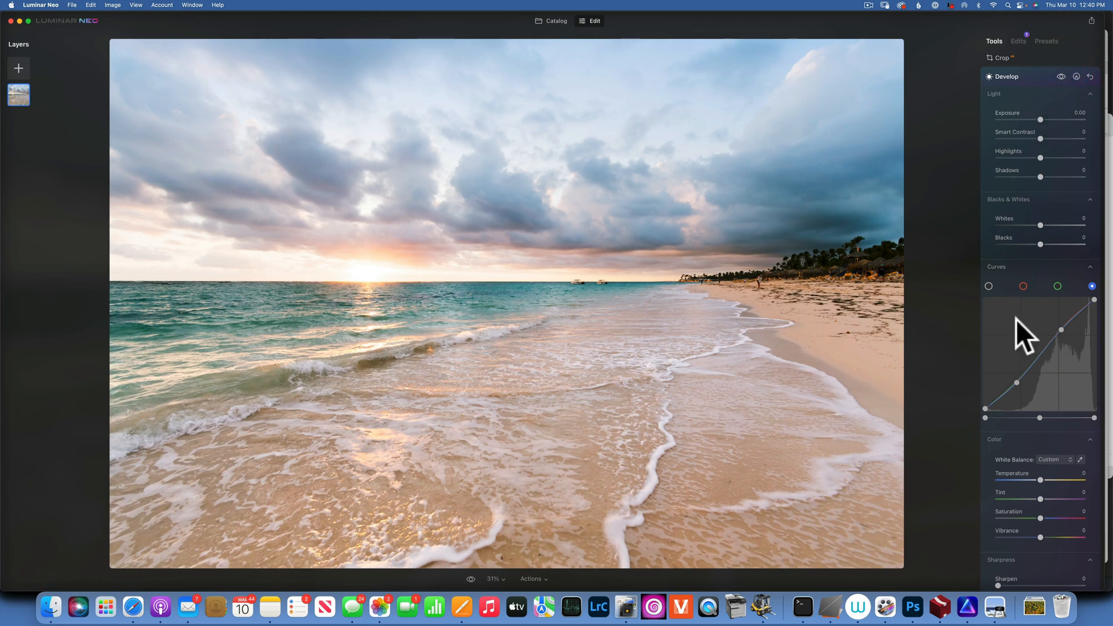
left_click(1061, 75)
left_click(1061, 75)
left_click(988, 286)
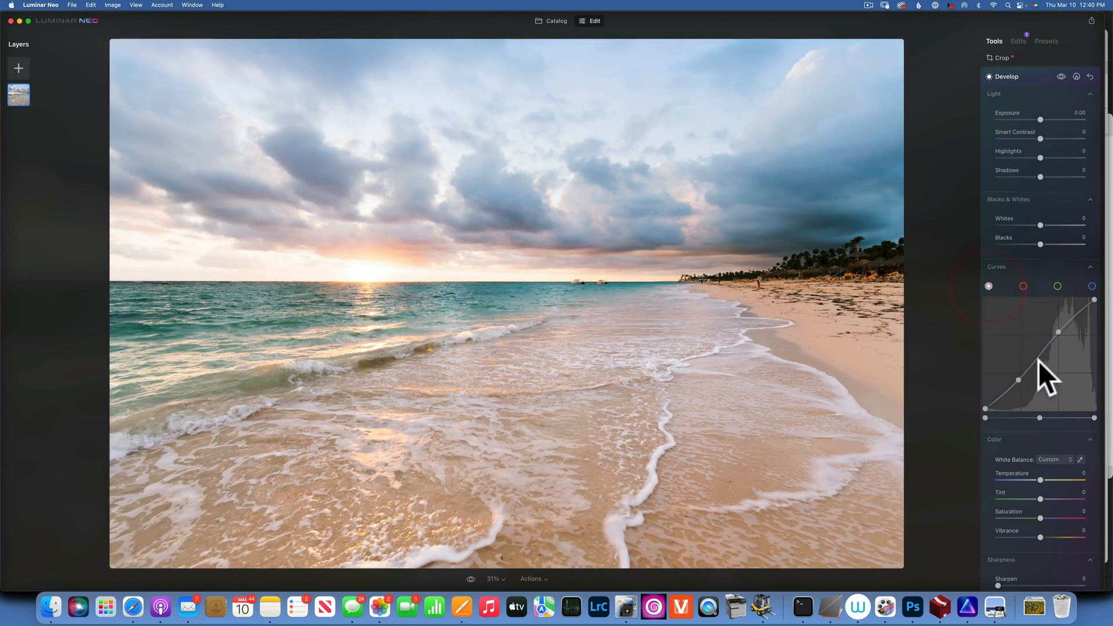
left_click_drag(1019, 378, 1024, 381)
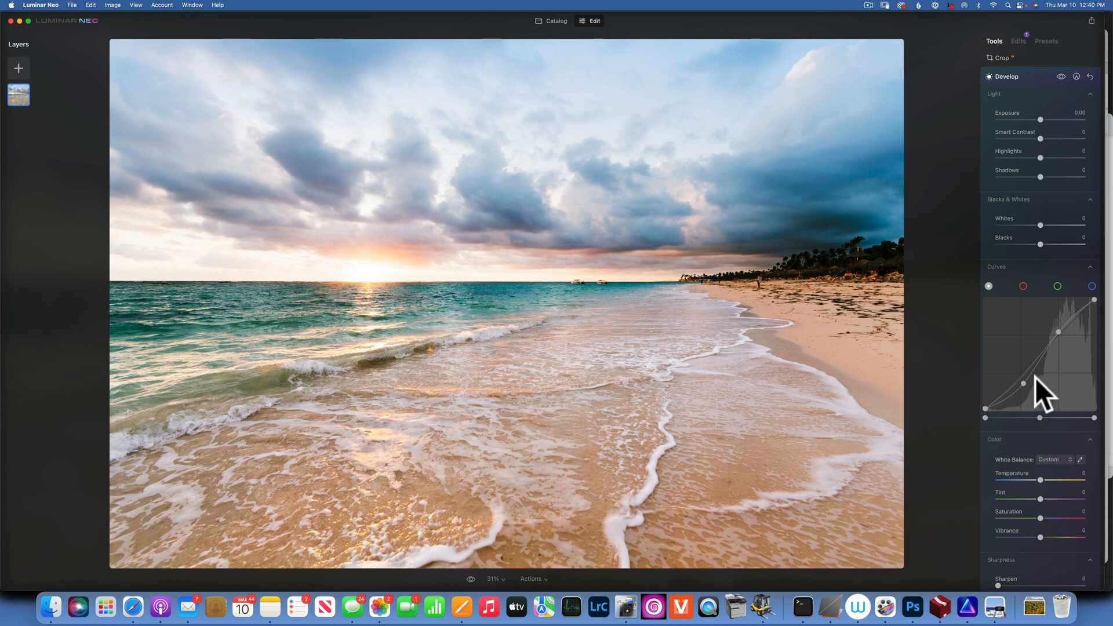
Step: Return to the catalog and look through the photos in Single Image Edits
left_click(553, 20)
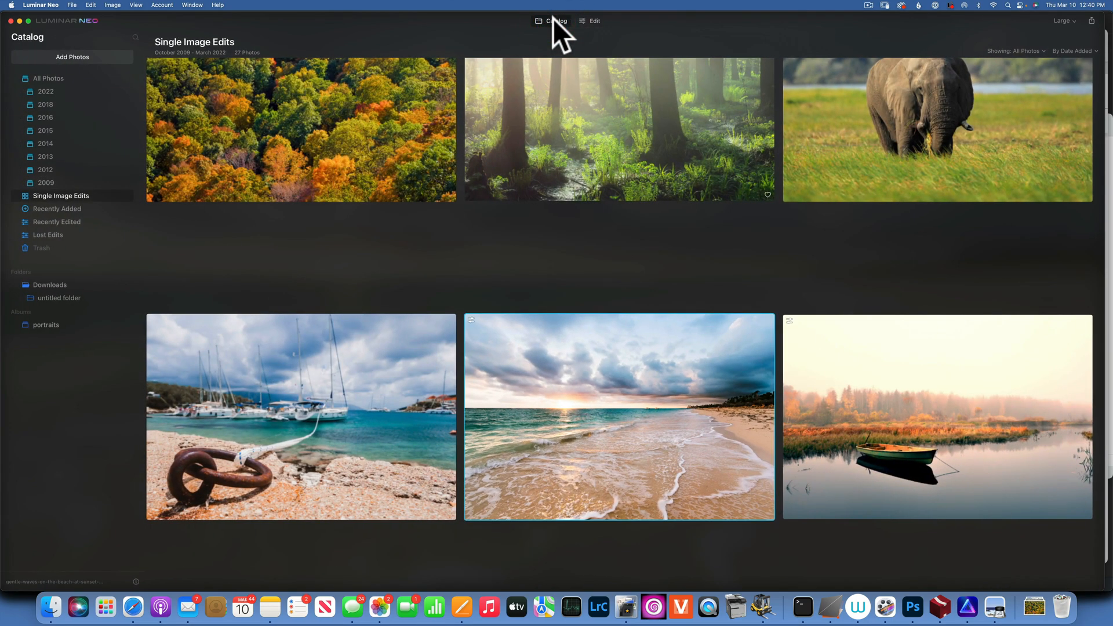
scroll(749, 200, "up", 5)
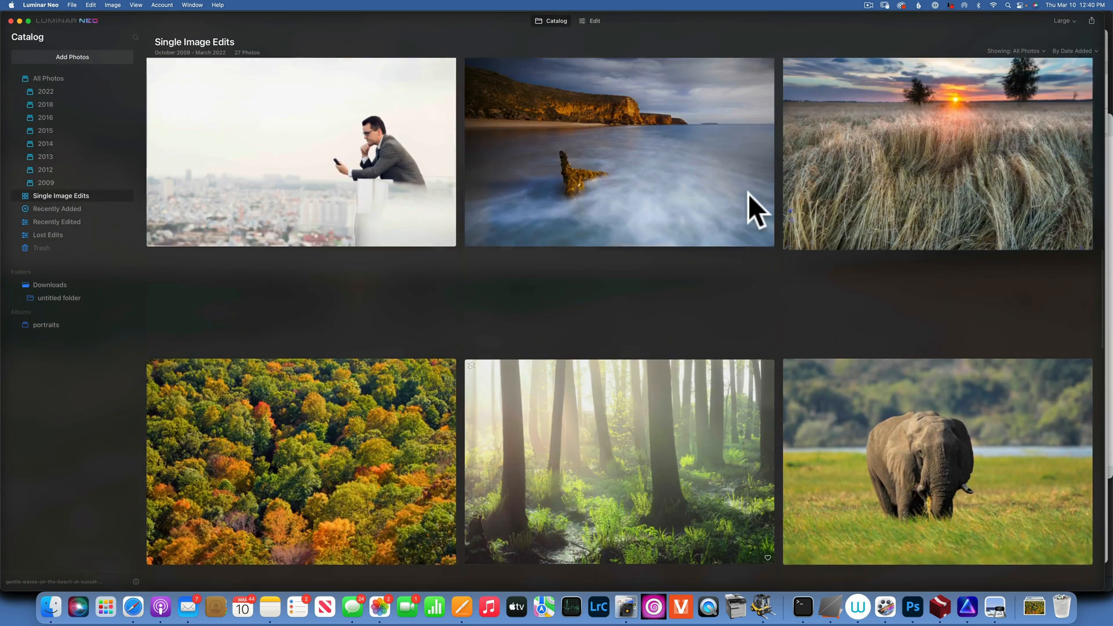
scroll(749, 194, "up", 3)
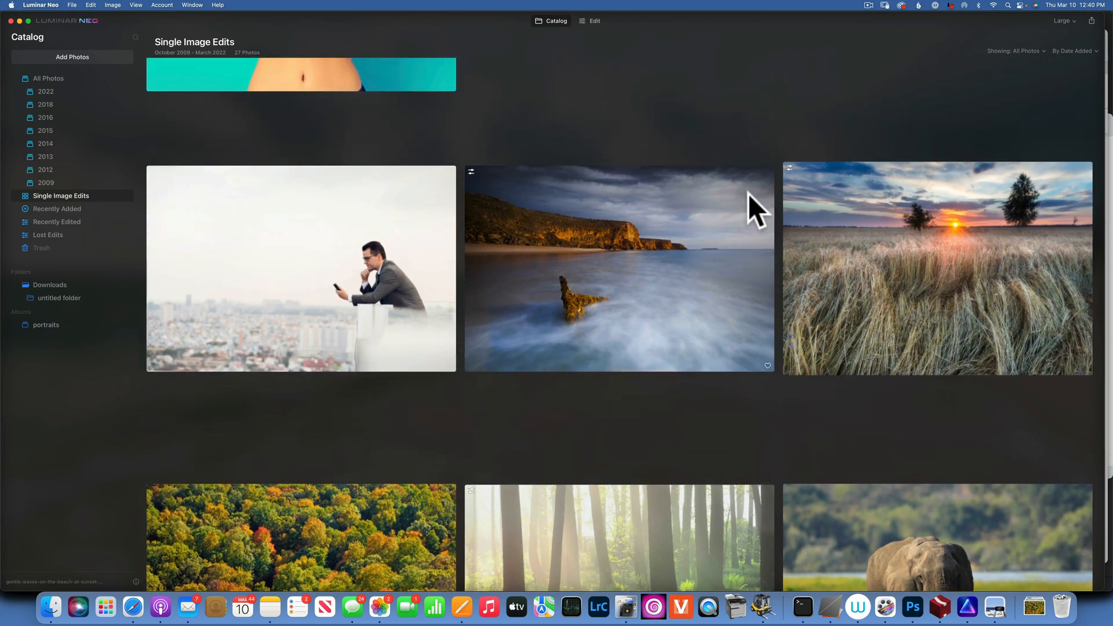
scroll(749, 194, "up", 10)
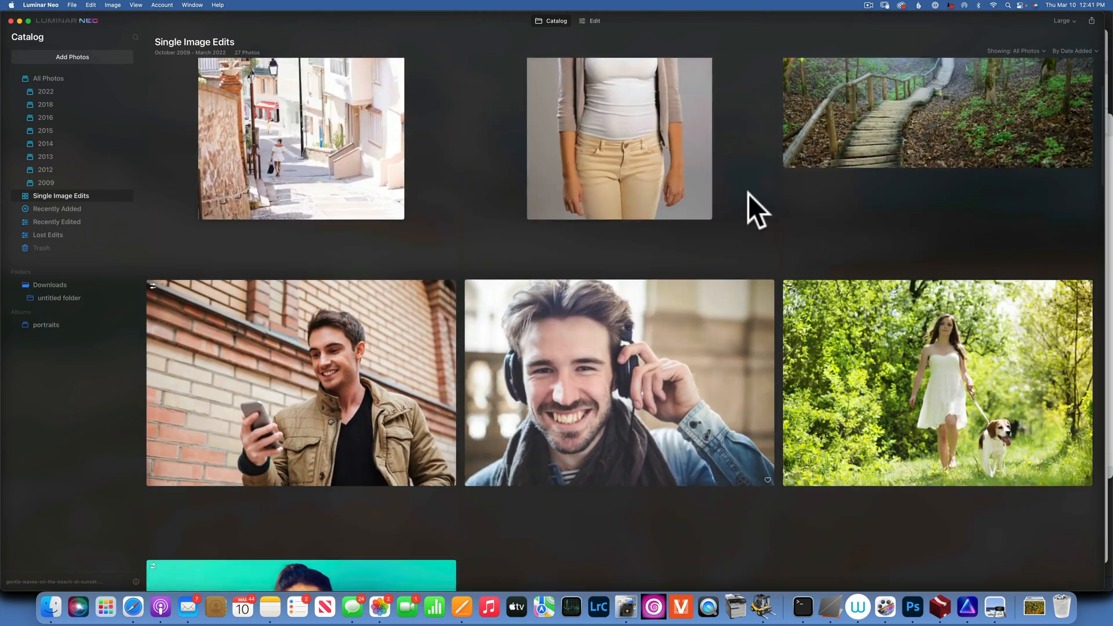
scroll(749, 193, "up", 3)
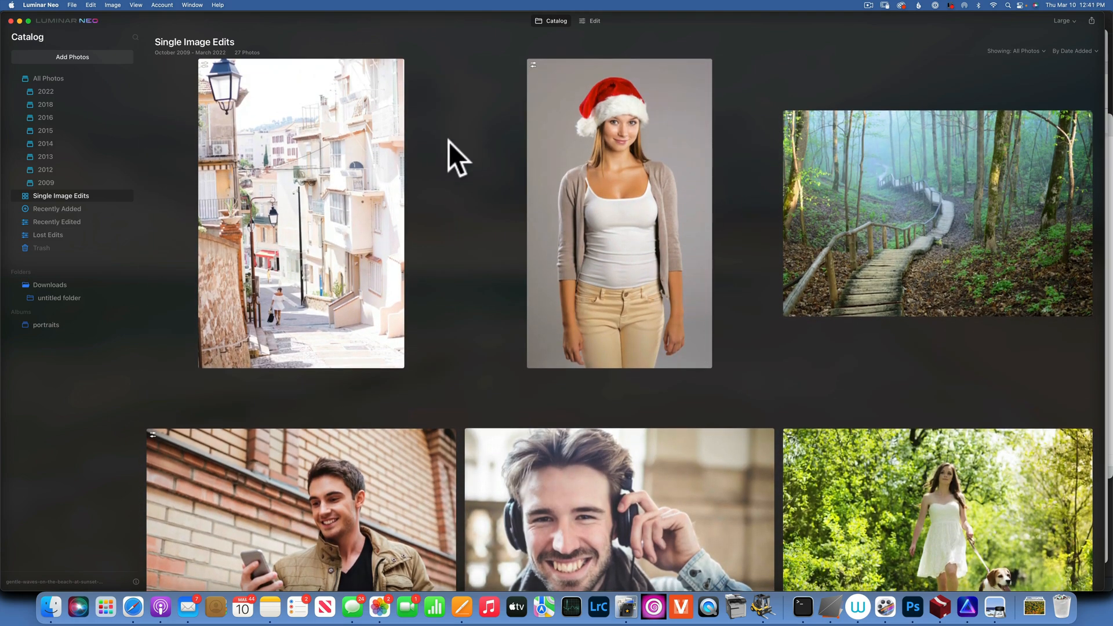
scroll(448, 142, "down", 7)
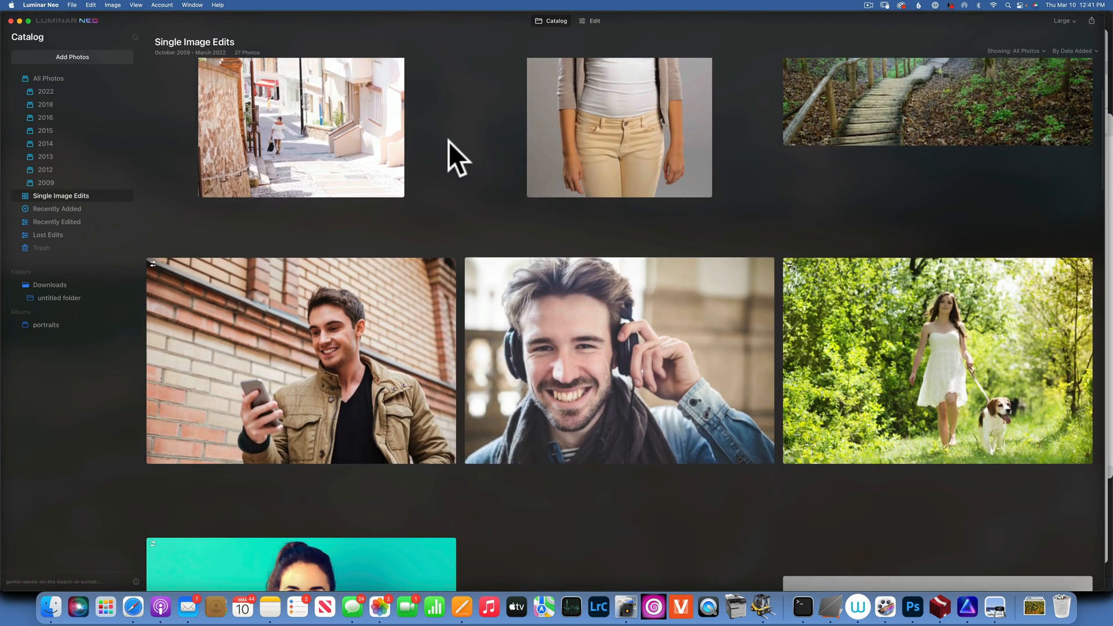
scroll(449, 141, "down", 12)
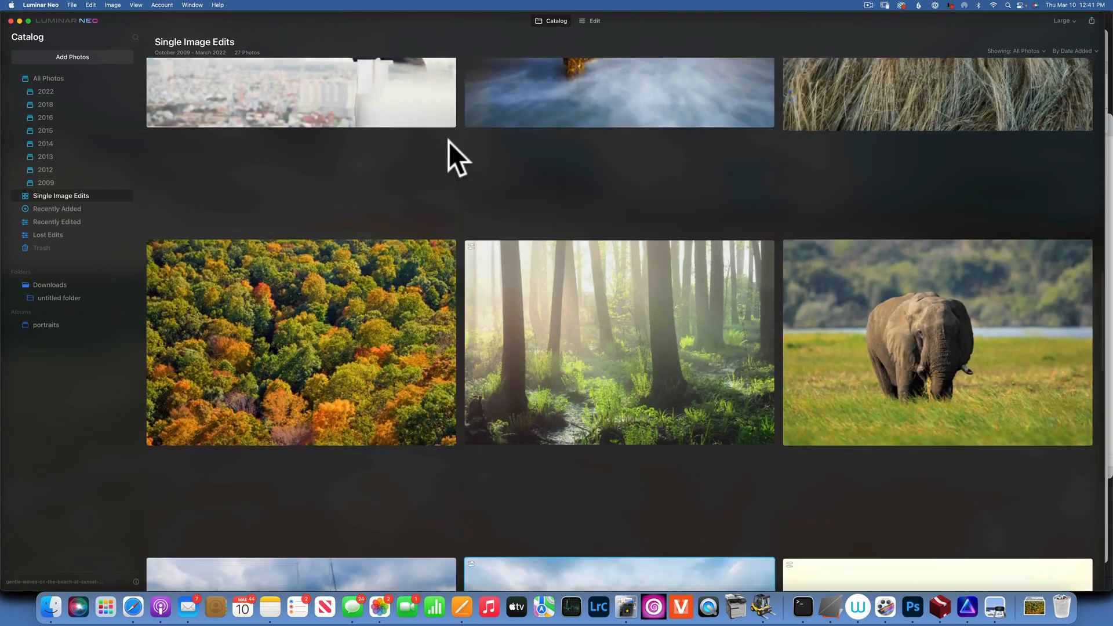